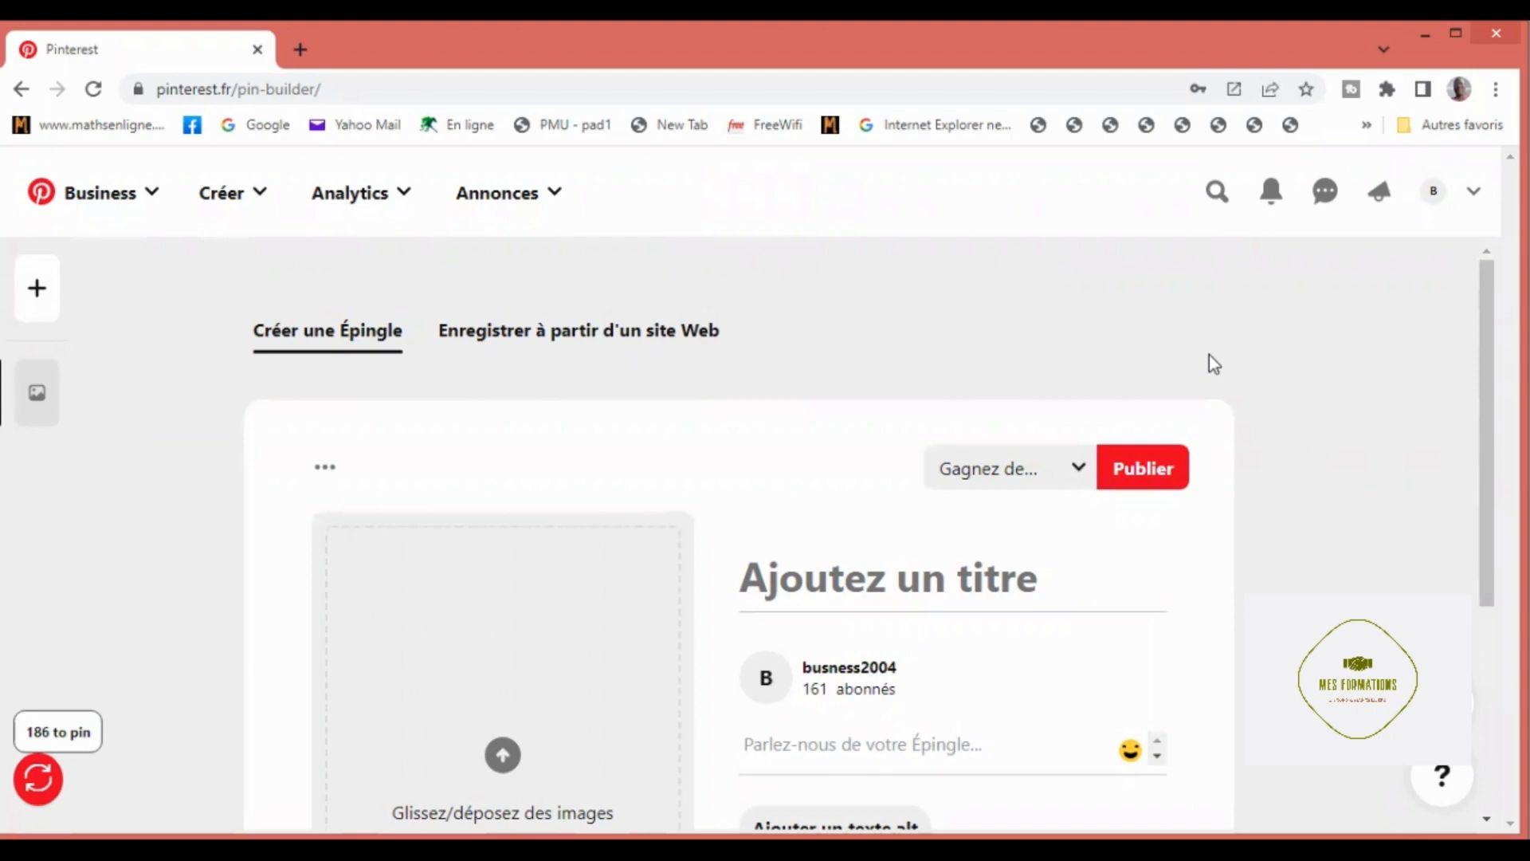
Step: Check the list of installed browser extensions for Autopinner, and close the list
scroll(1208, 355, down, 2)
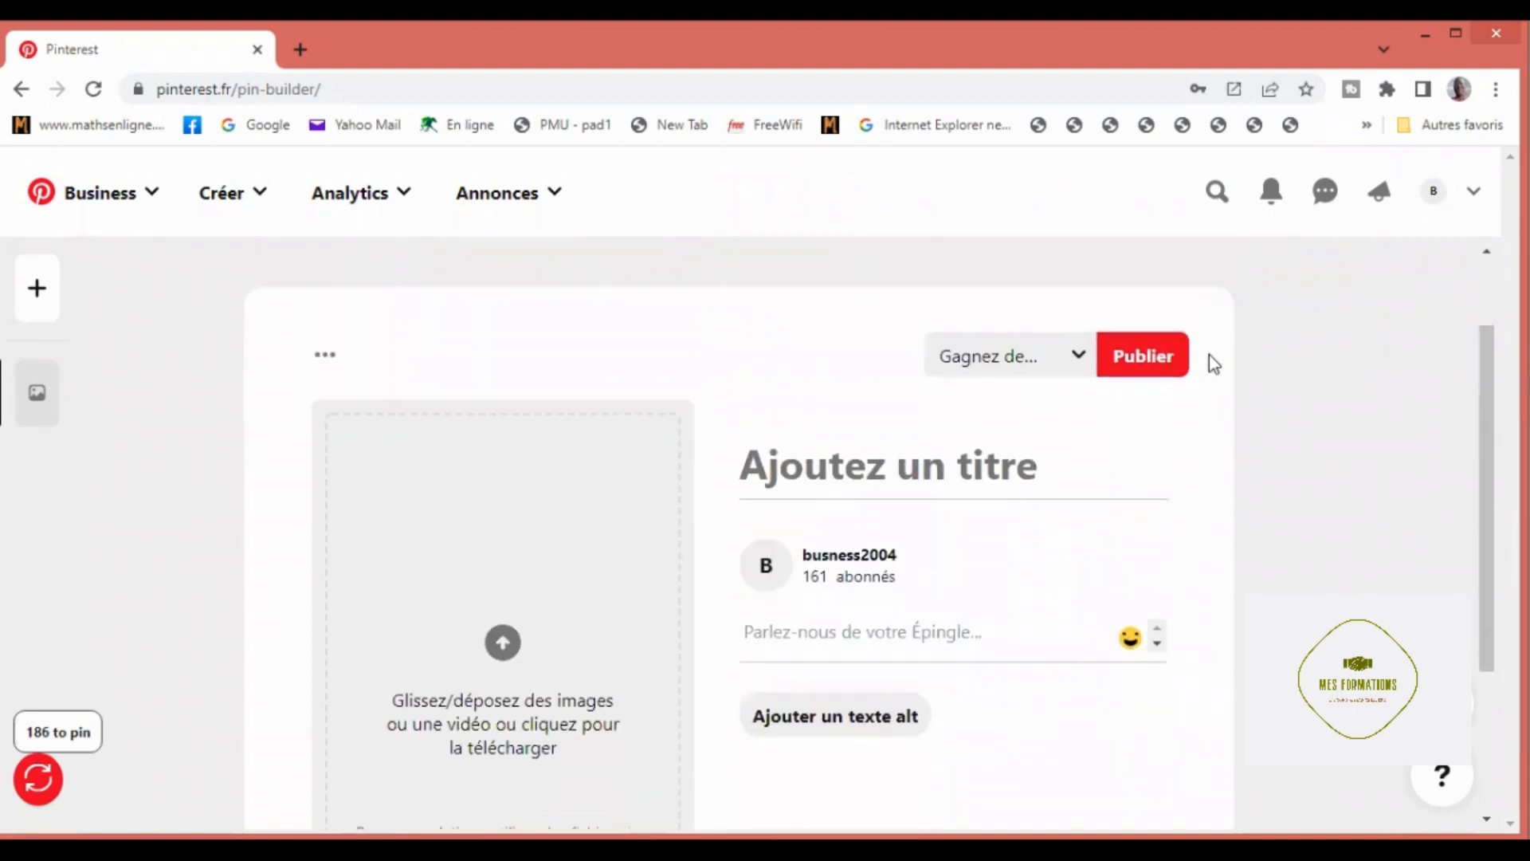
scroll(1208, 355, up, 2)
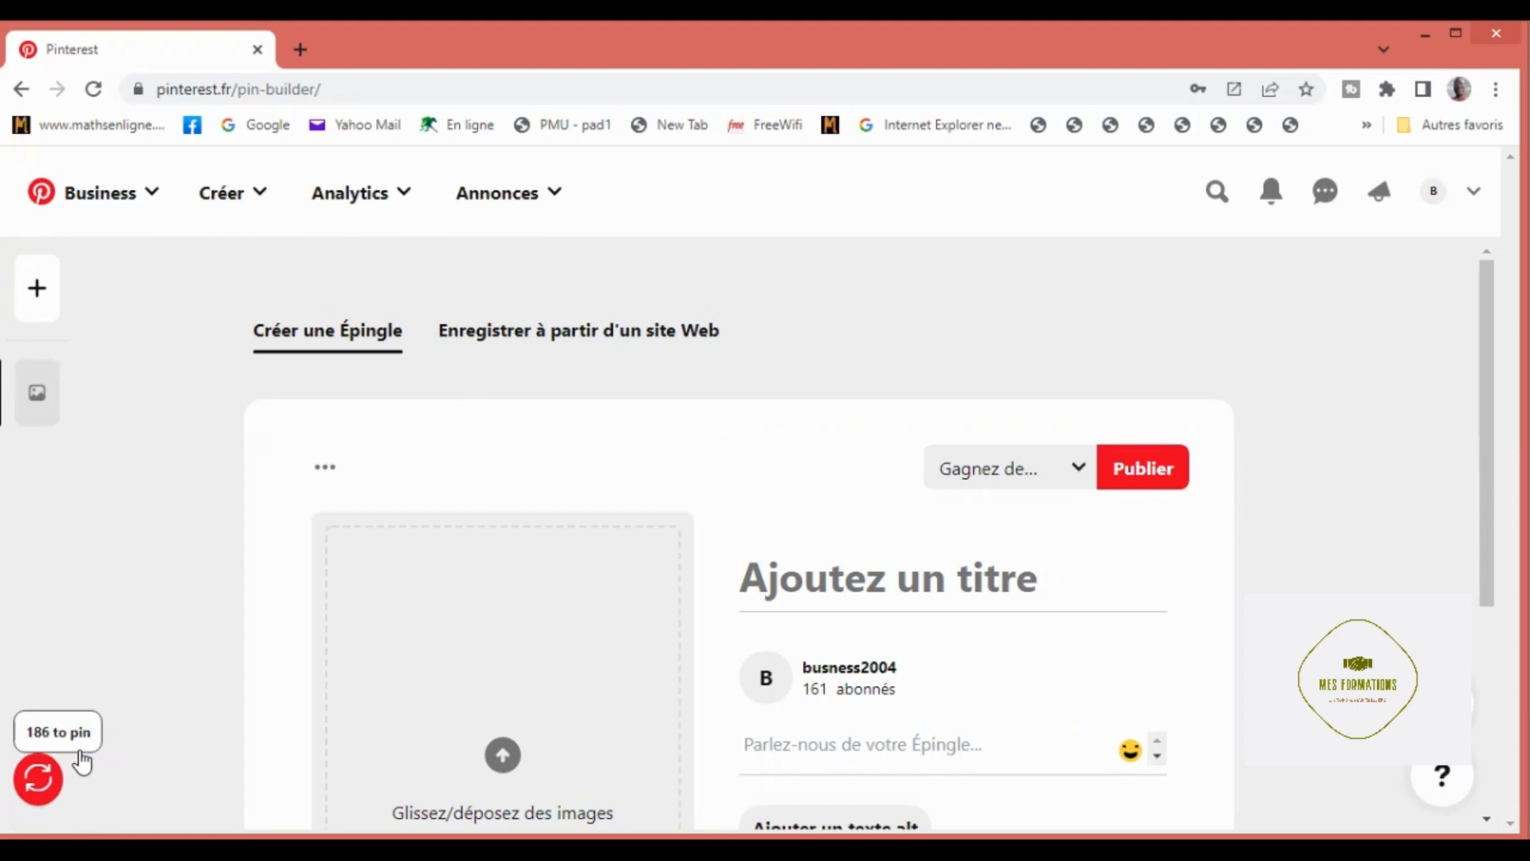
click(1387, 90)
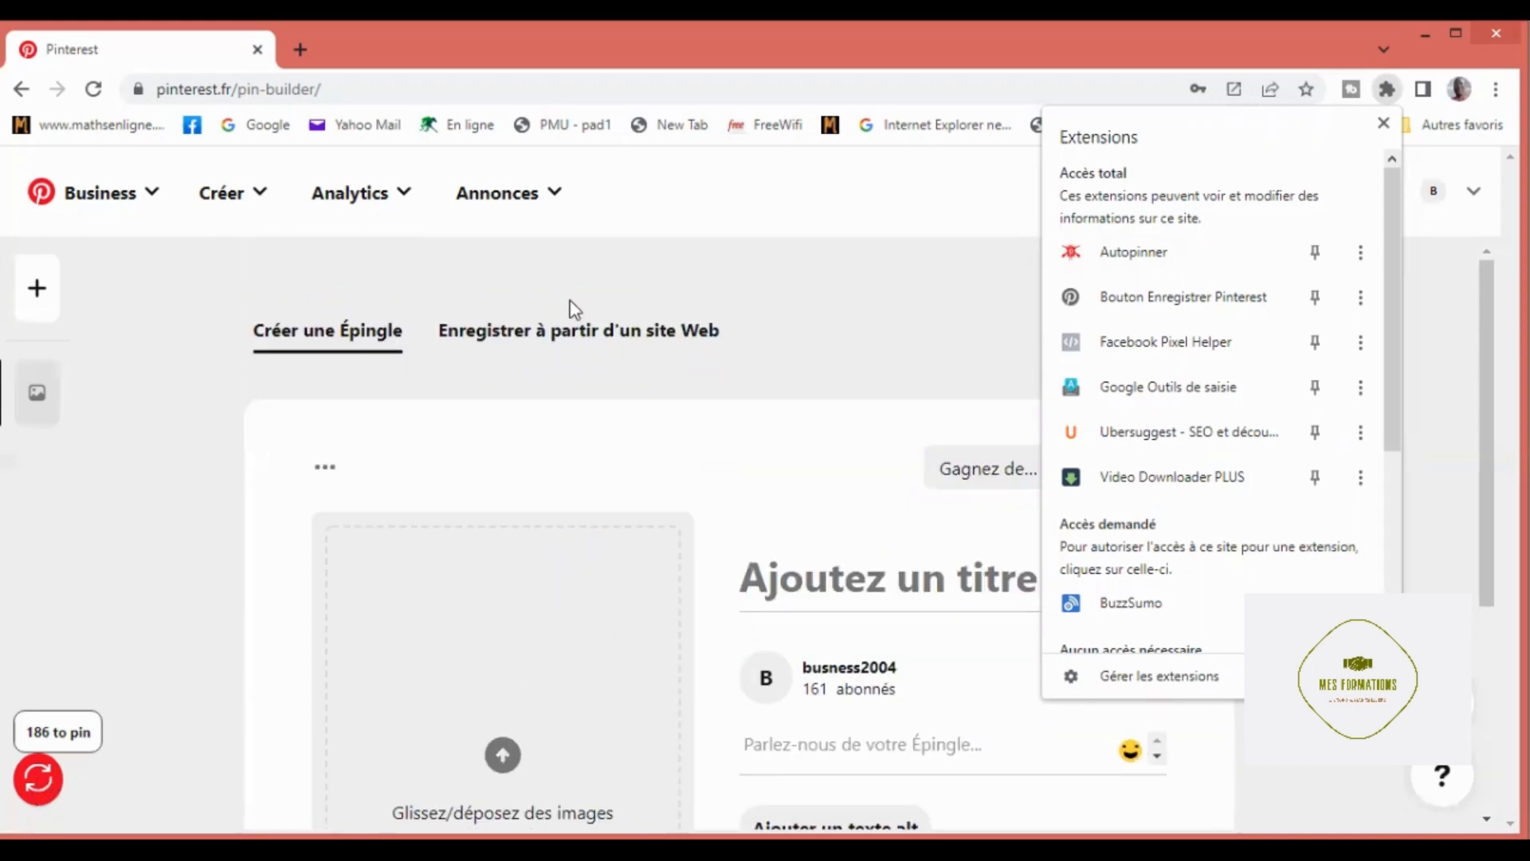
click(948, 209)
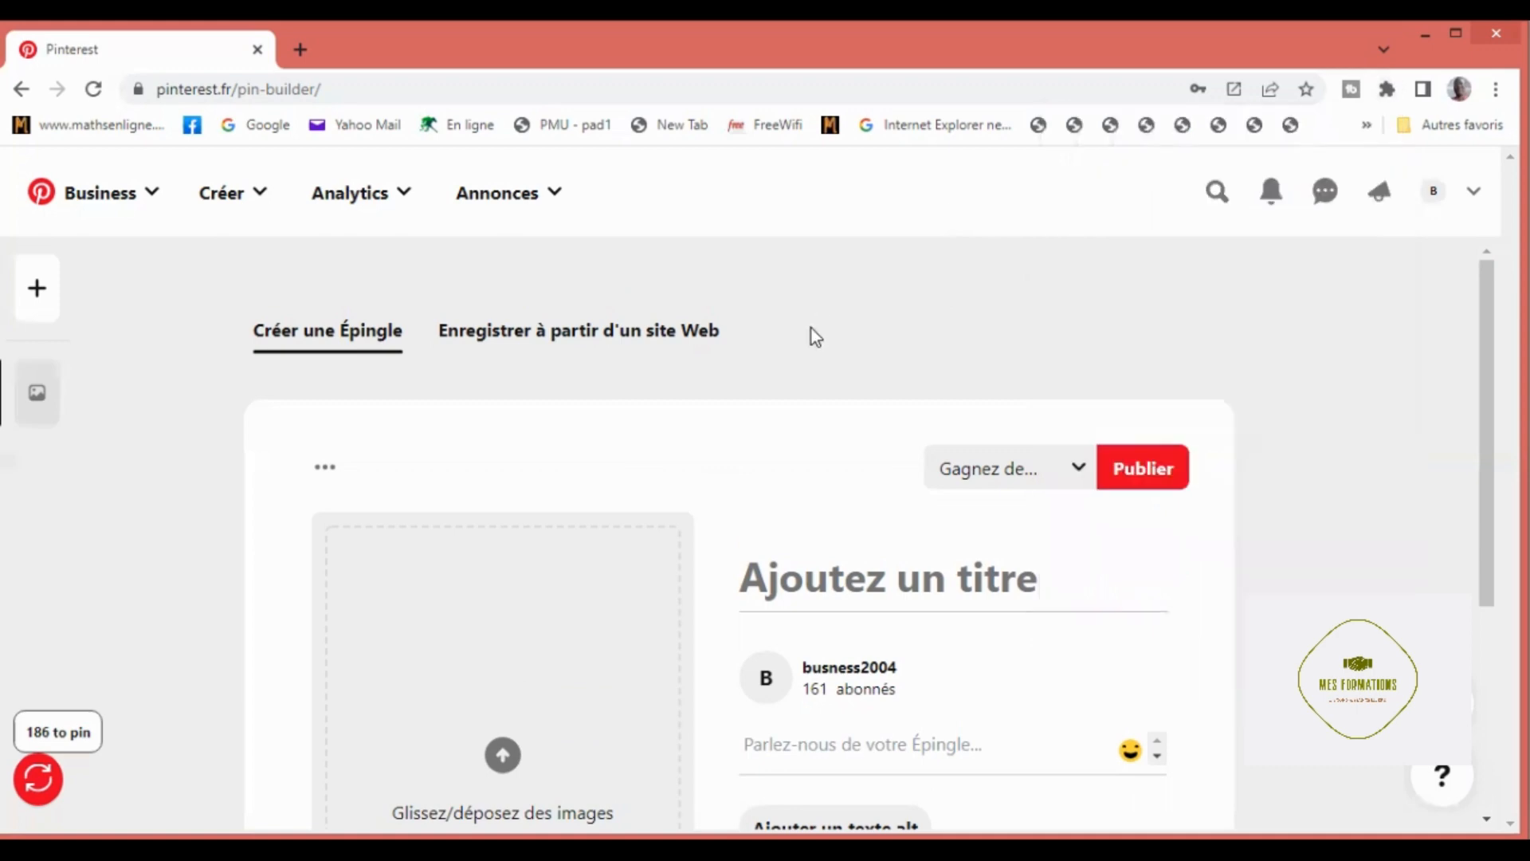
Step: Bring up the Autopinner options on the pin builder page and start an import from Instagram
scroll(743, 398, down, 1)
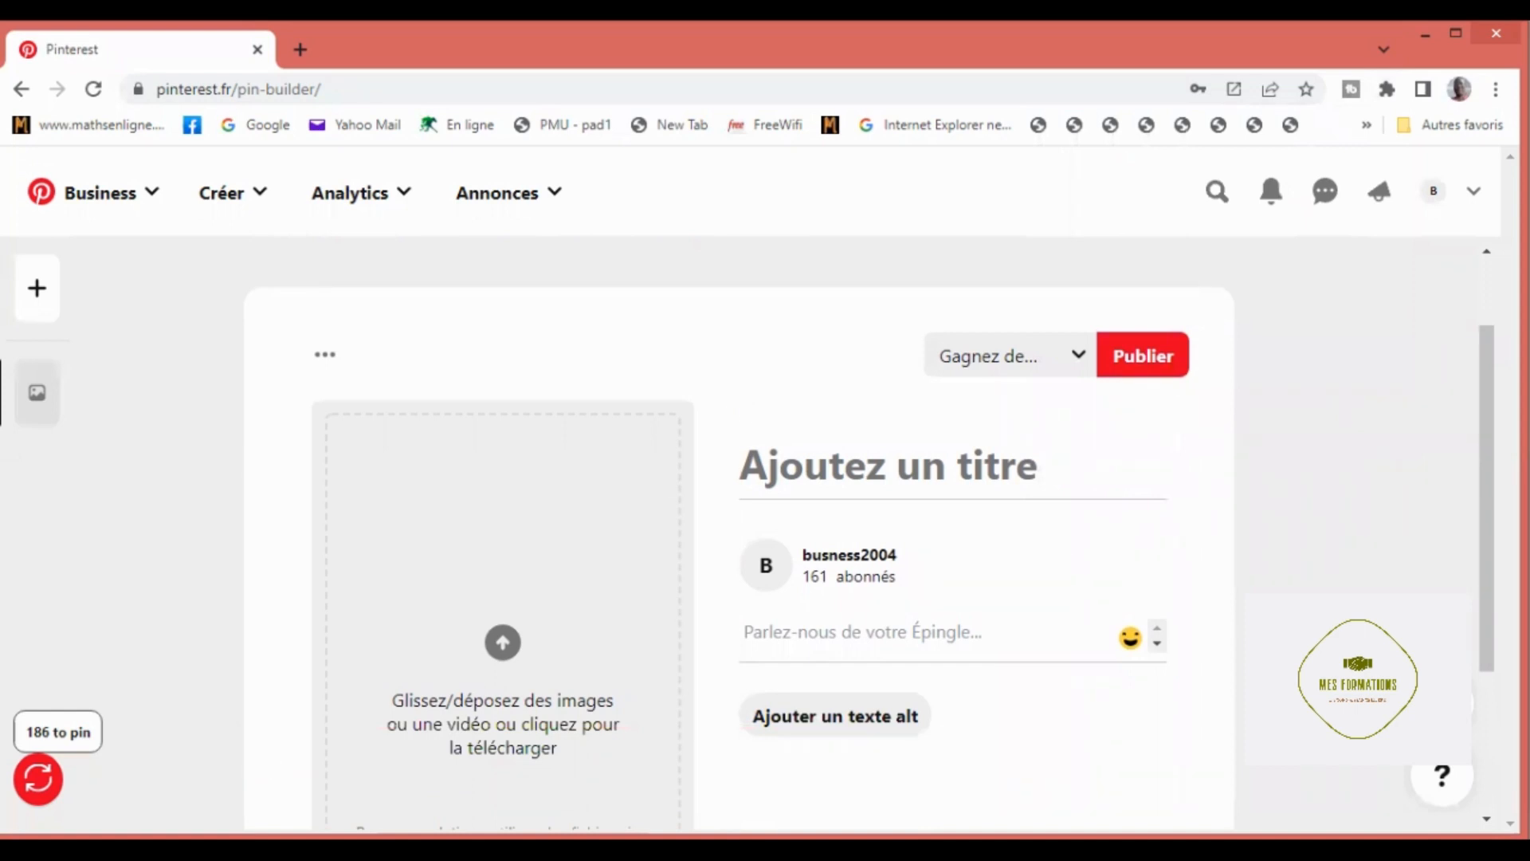
click(47, 779)
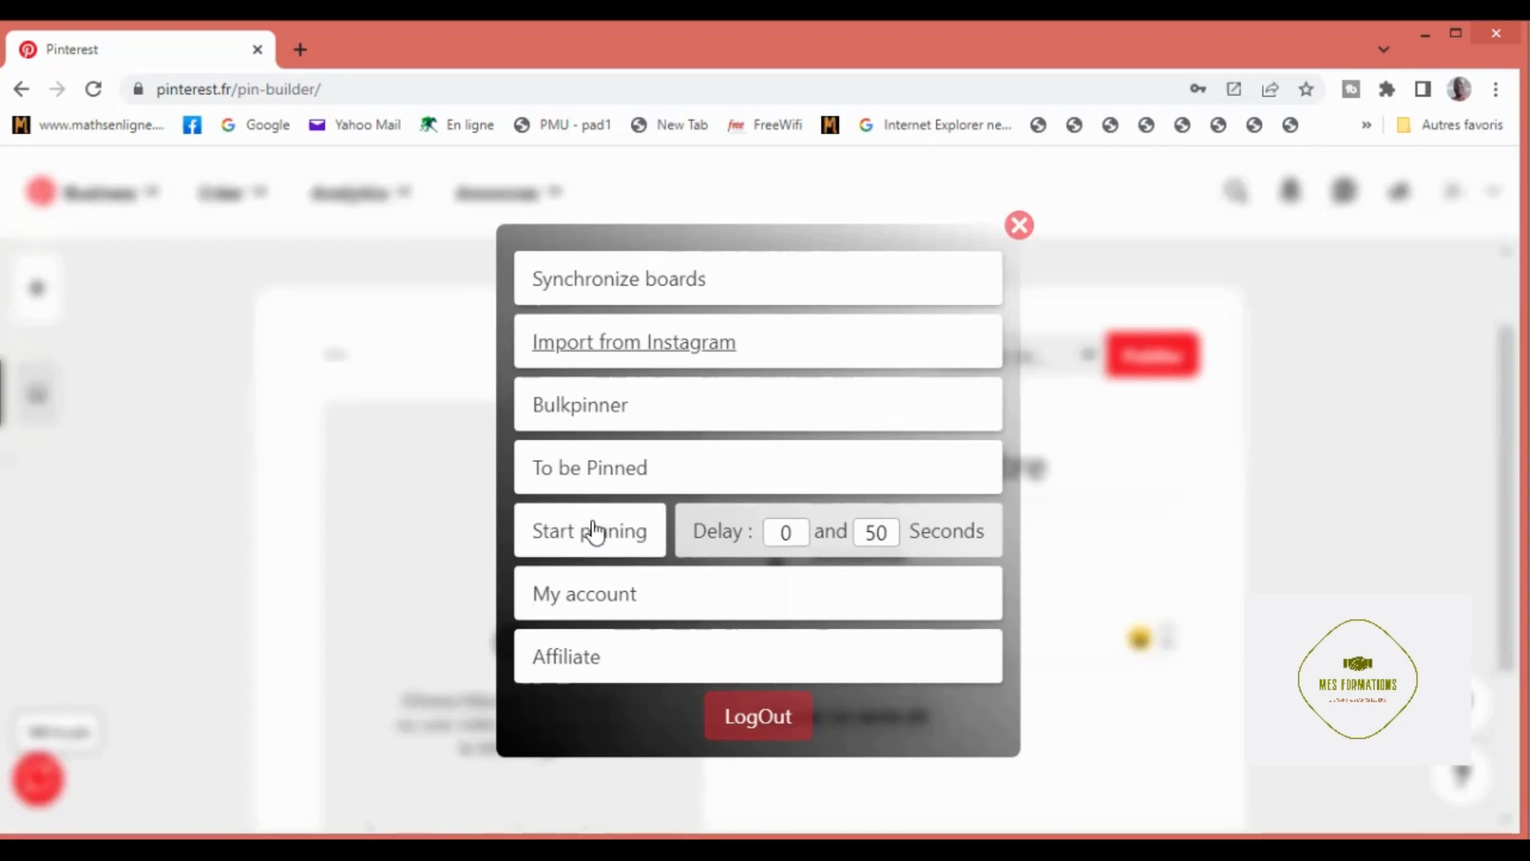
click(578, 349)
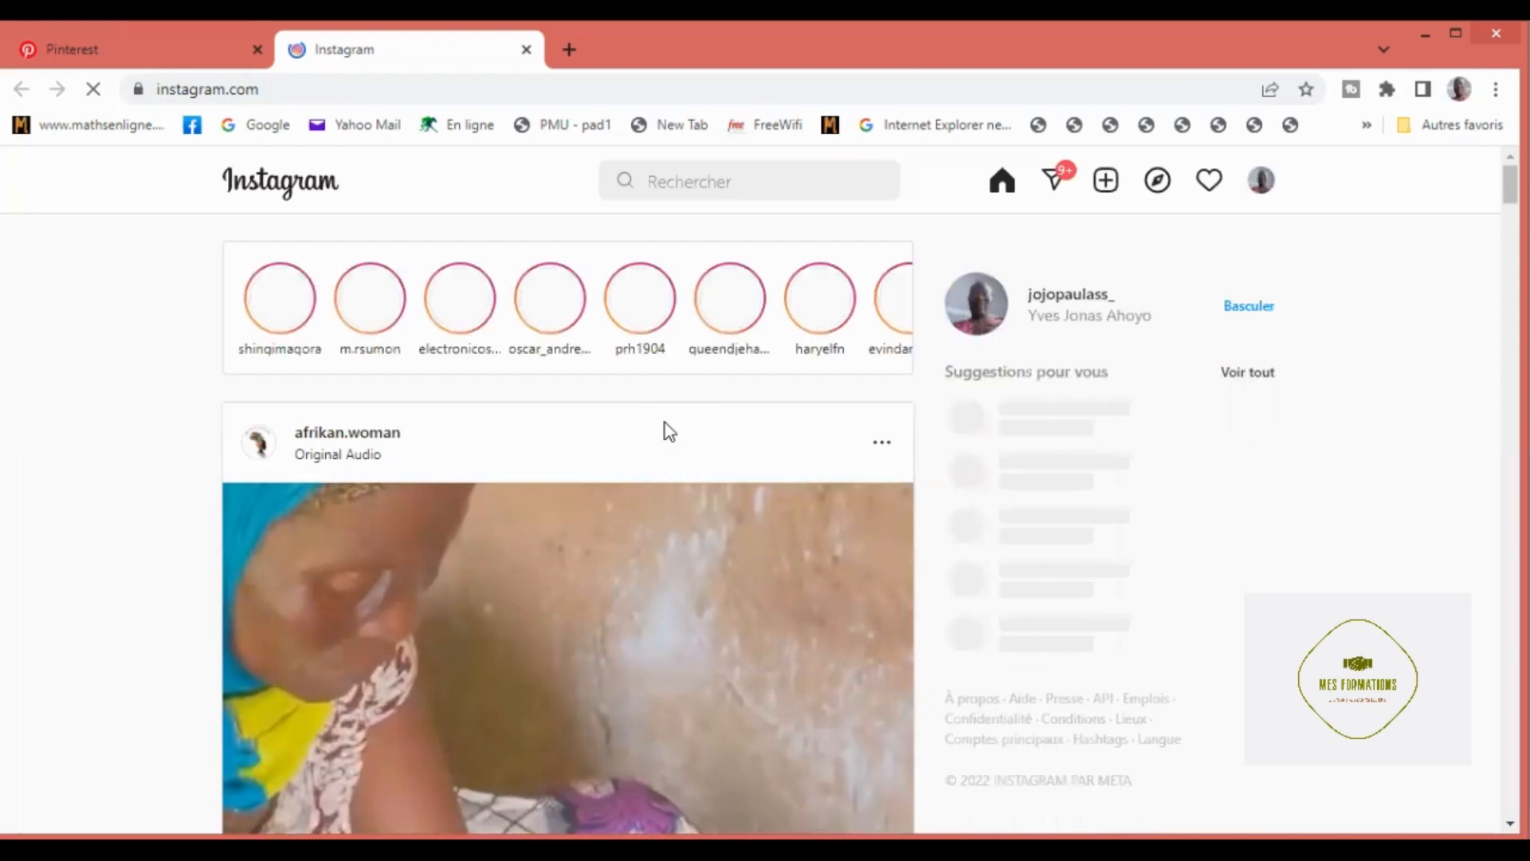
Step: Enter "#" in the Instagram search and open the femme_de_la_mode profile from the recent searches
scroll(669, 431, down, 1)
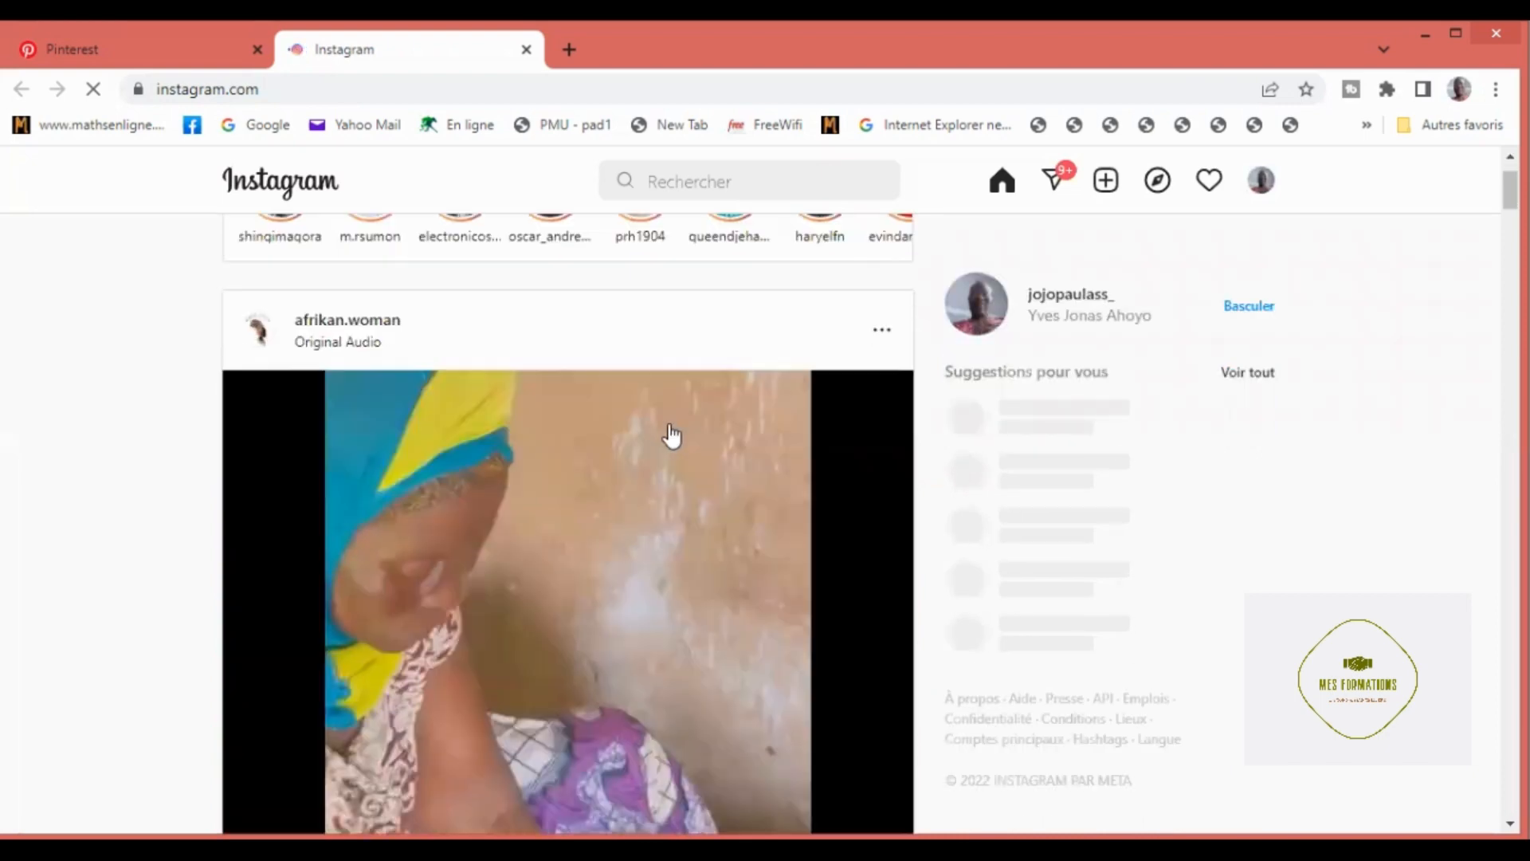
scroll(671, 434, up, 1)
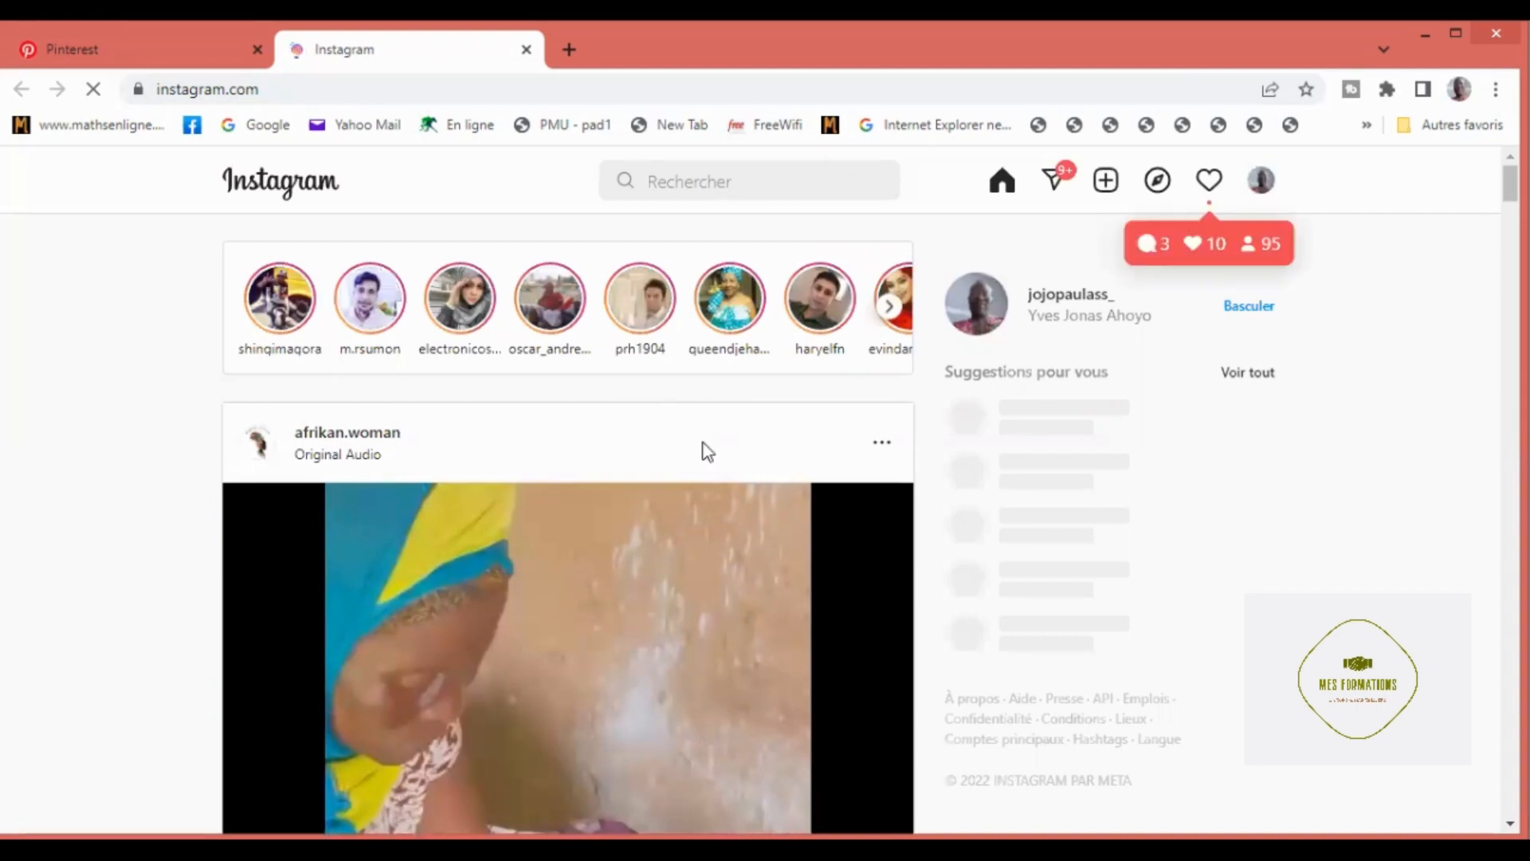
click(668, 180)
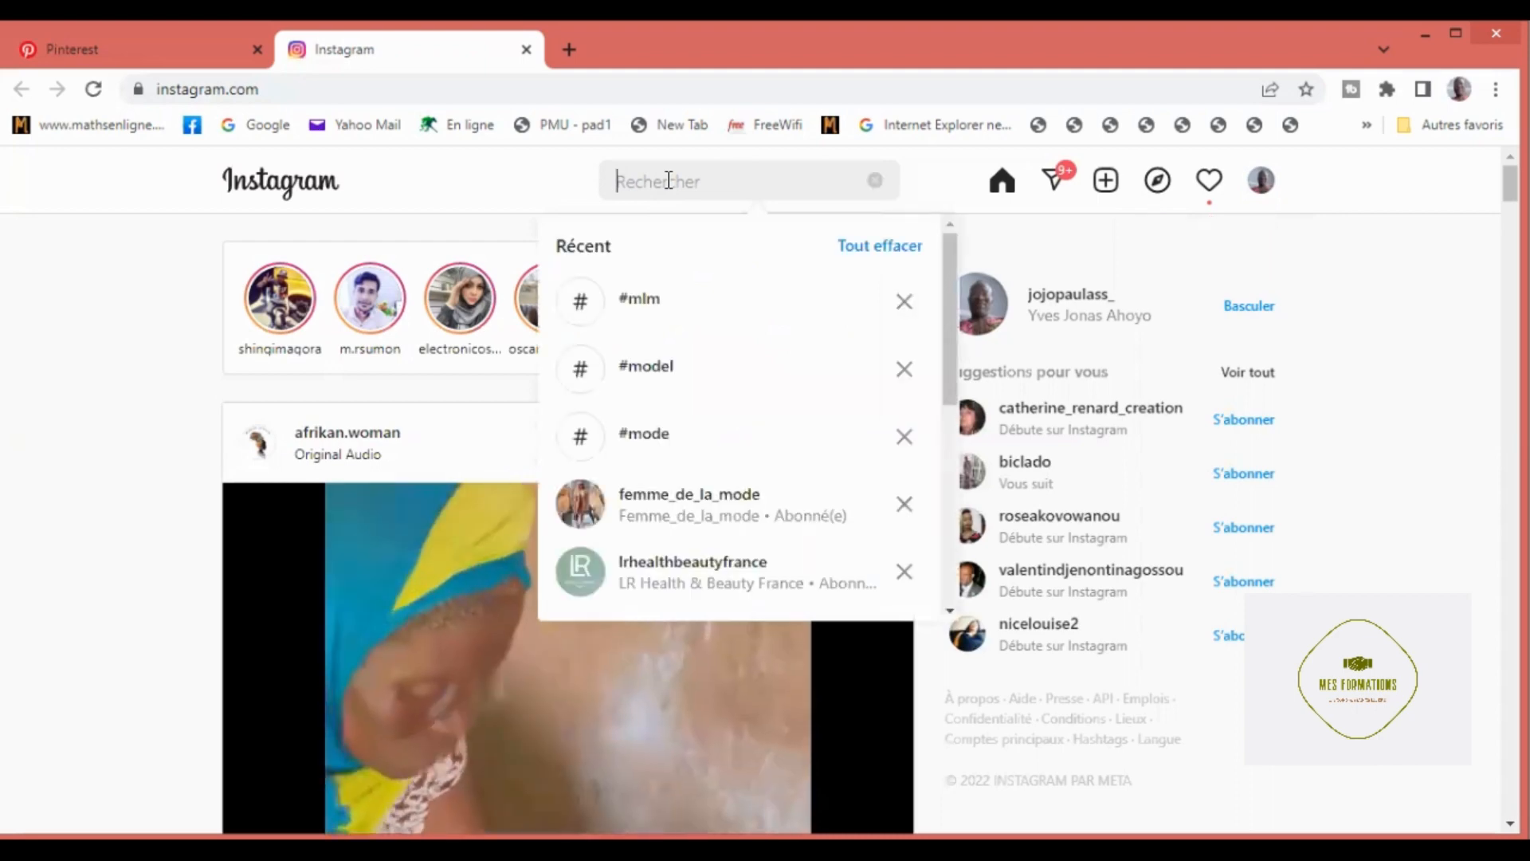
text(#)
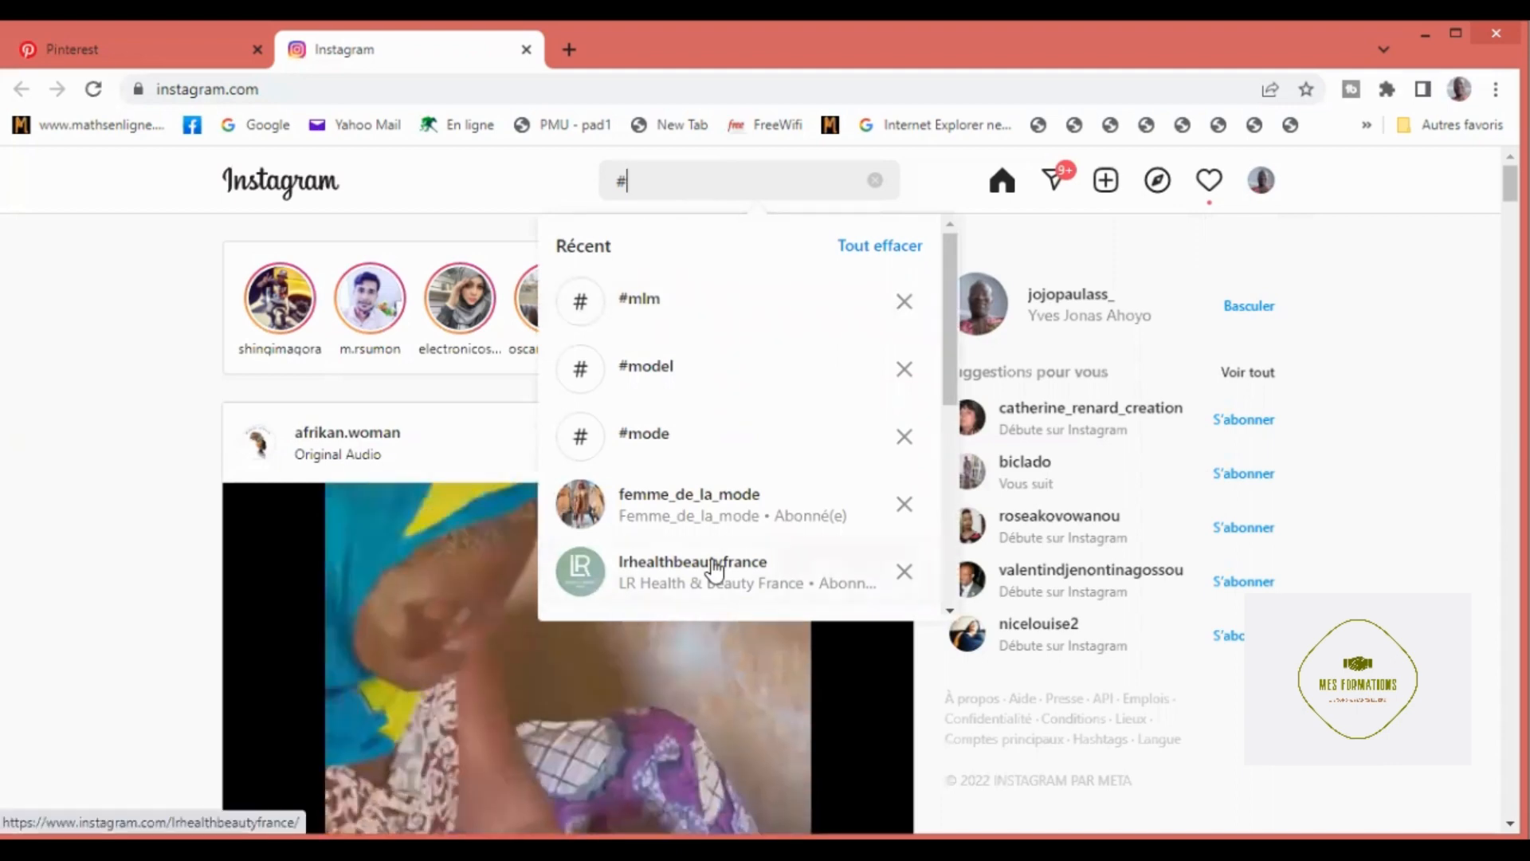
click(661, 516)
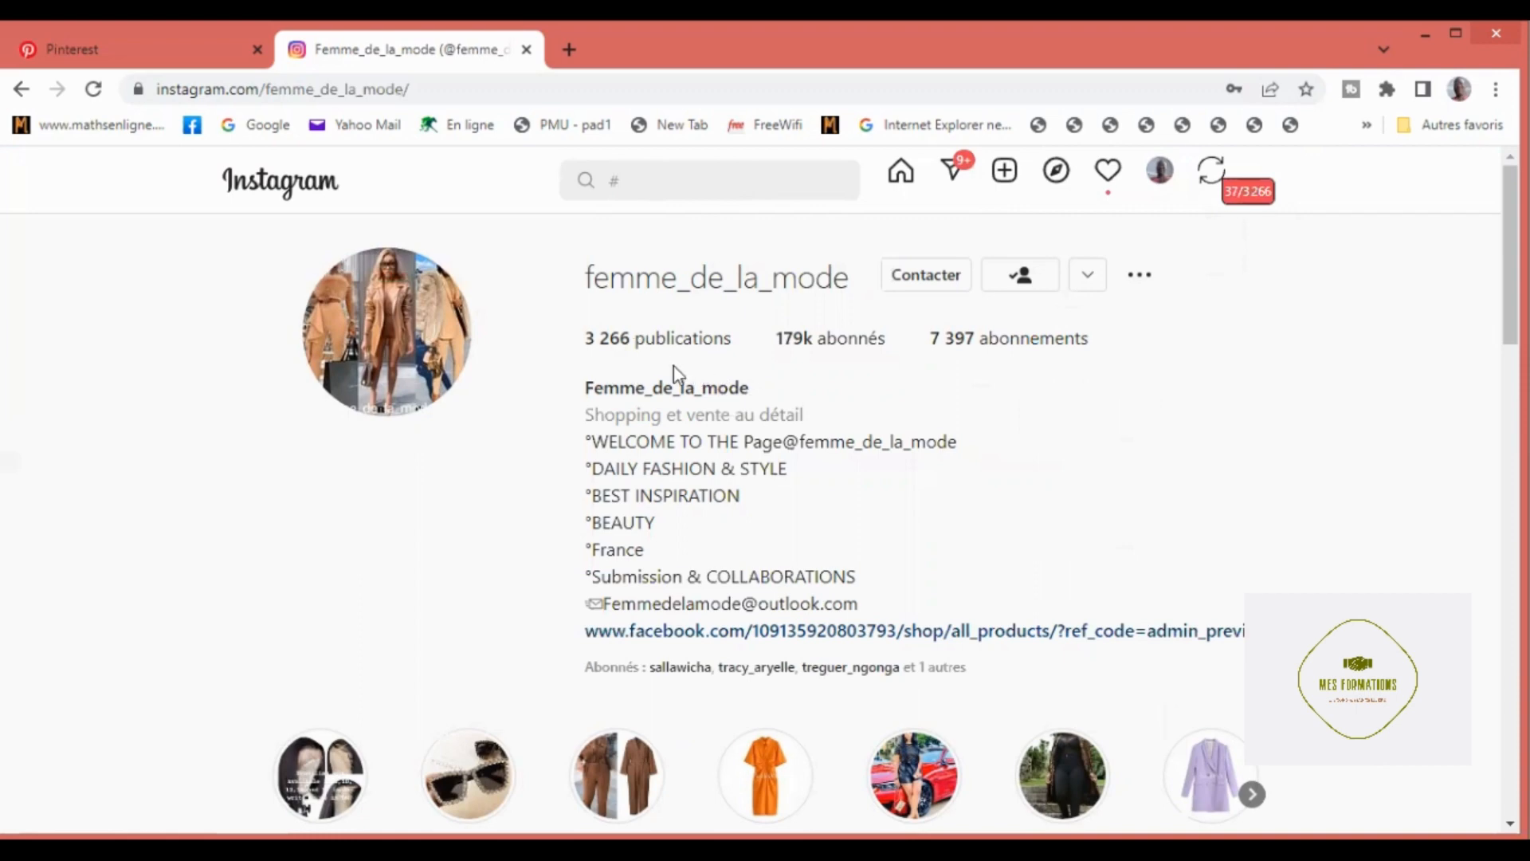
Step: Look through the femme_de_la_mode publications and their Select options, and return to the start of the post grid
scroll(833, 645, down, 3)
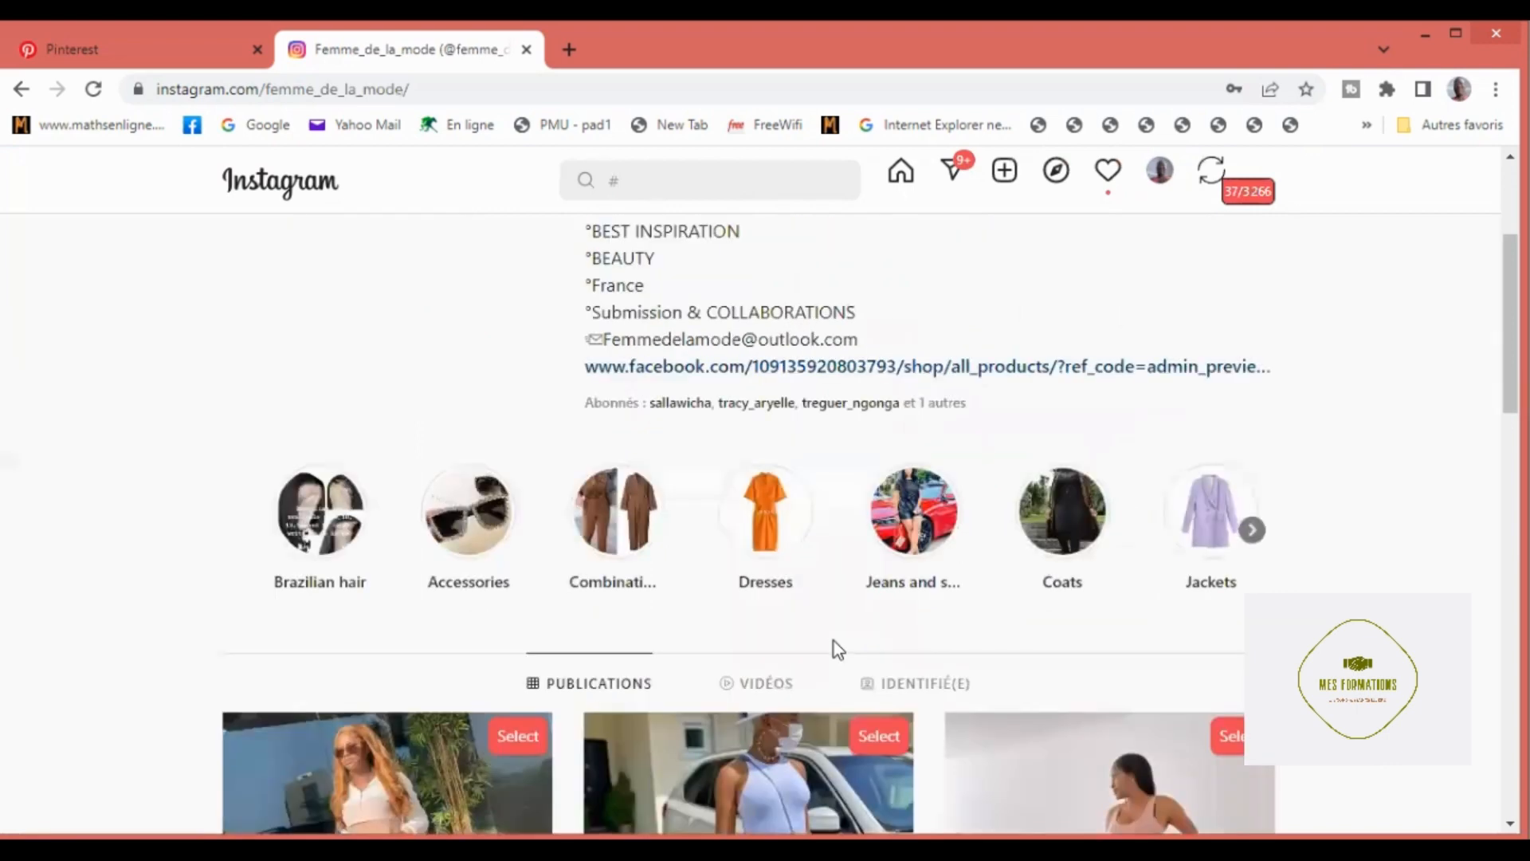
scroll(833, 646, down, 5)
scroll(834, 649, down, 4)
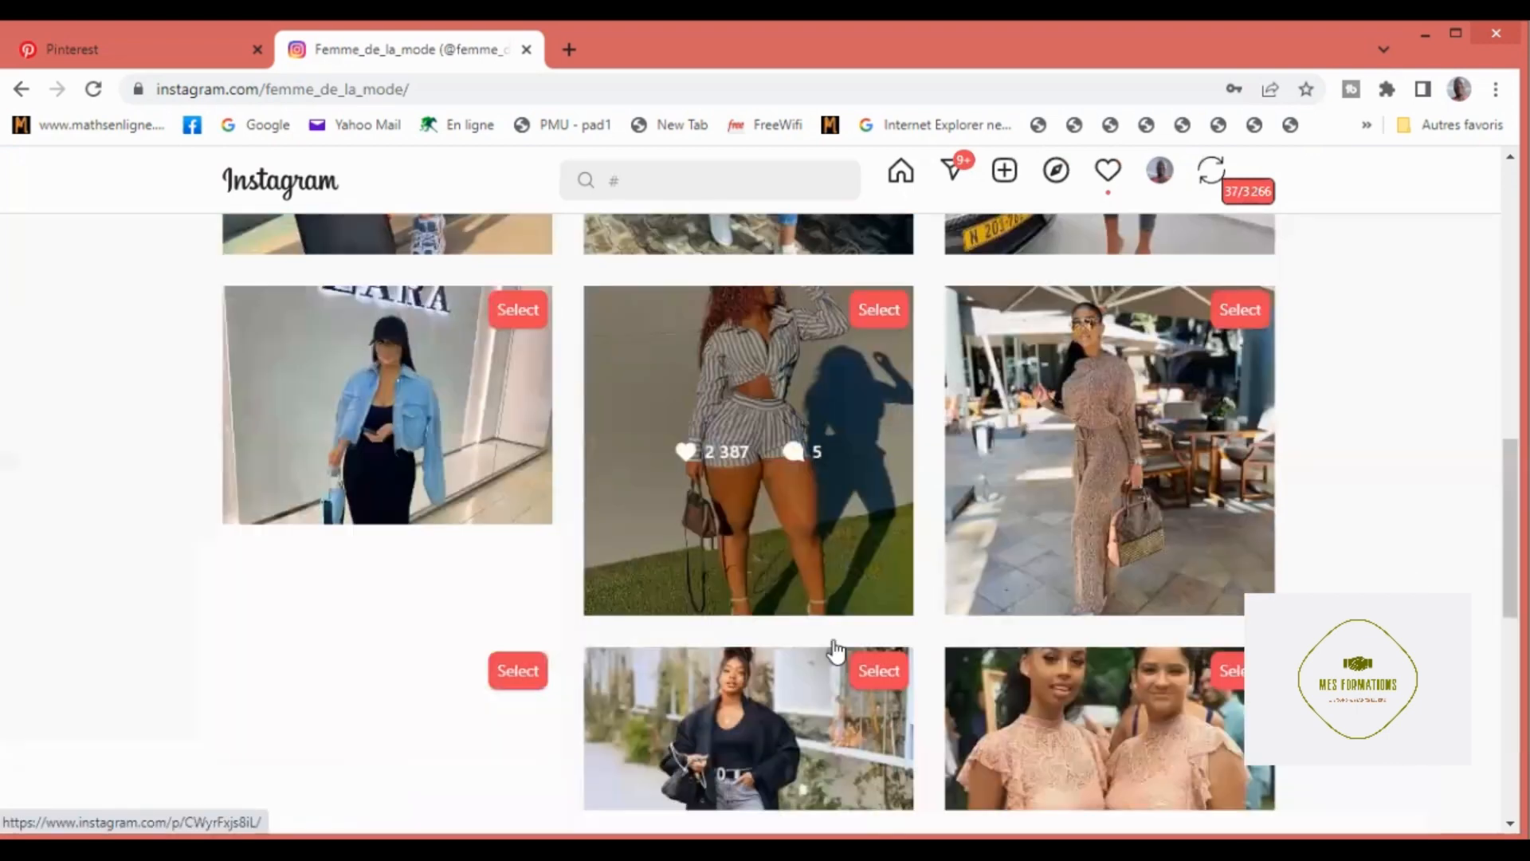
scroll(833, 639, down, 4)
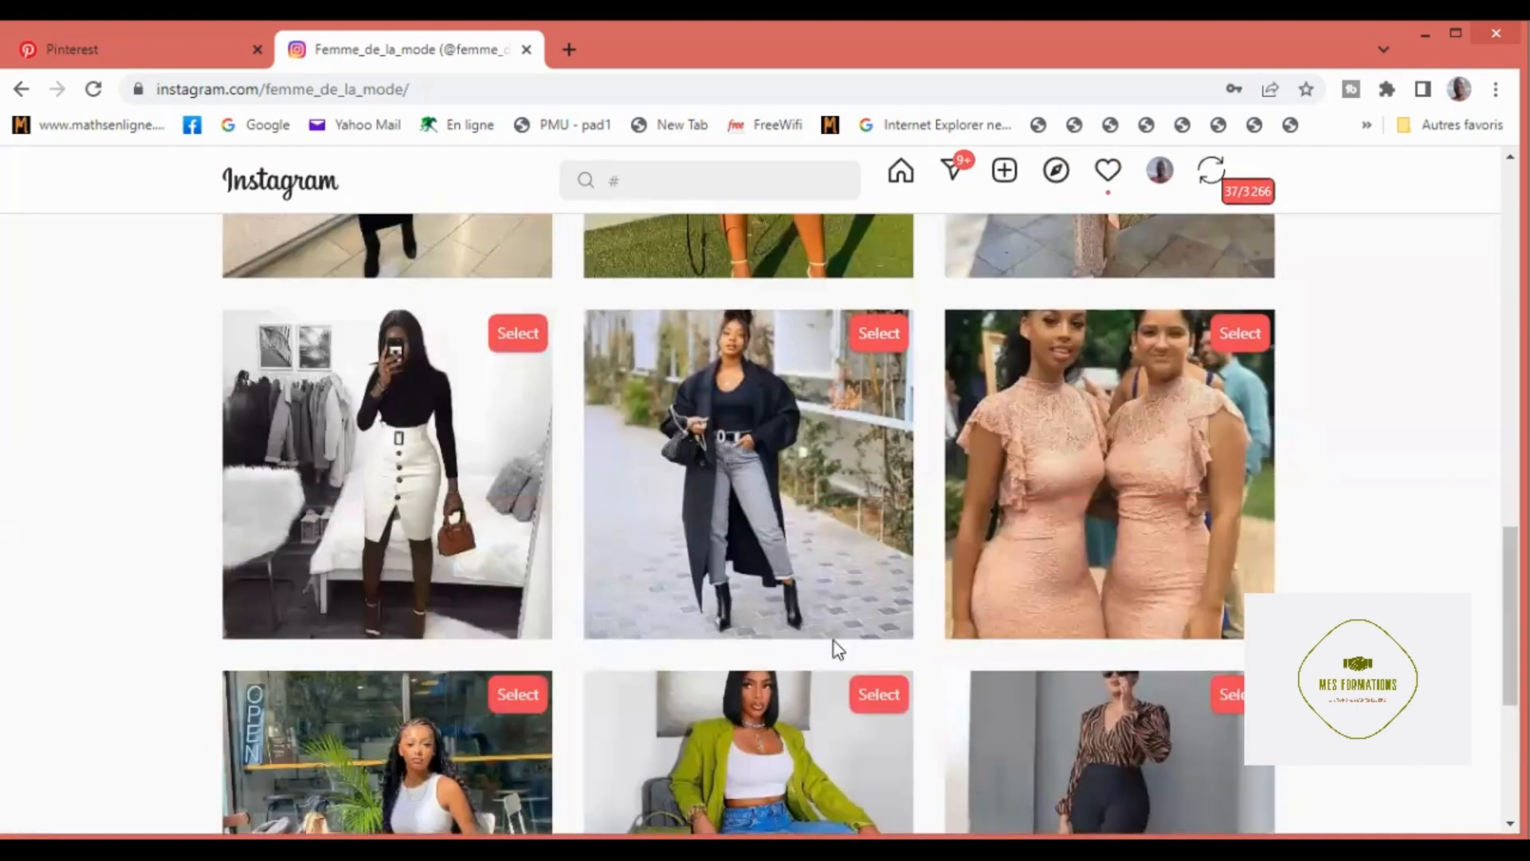
scroll(834, 640, down, 4)
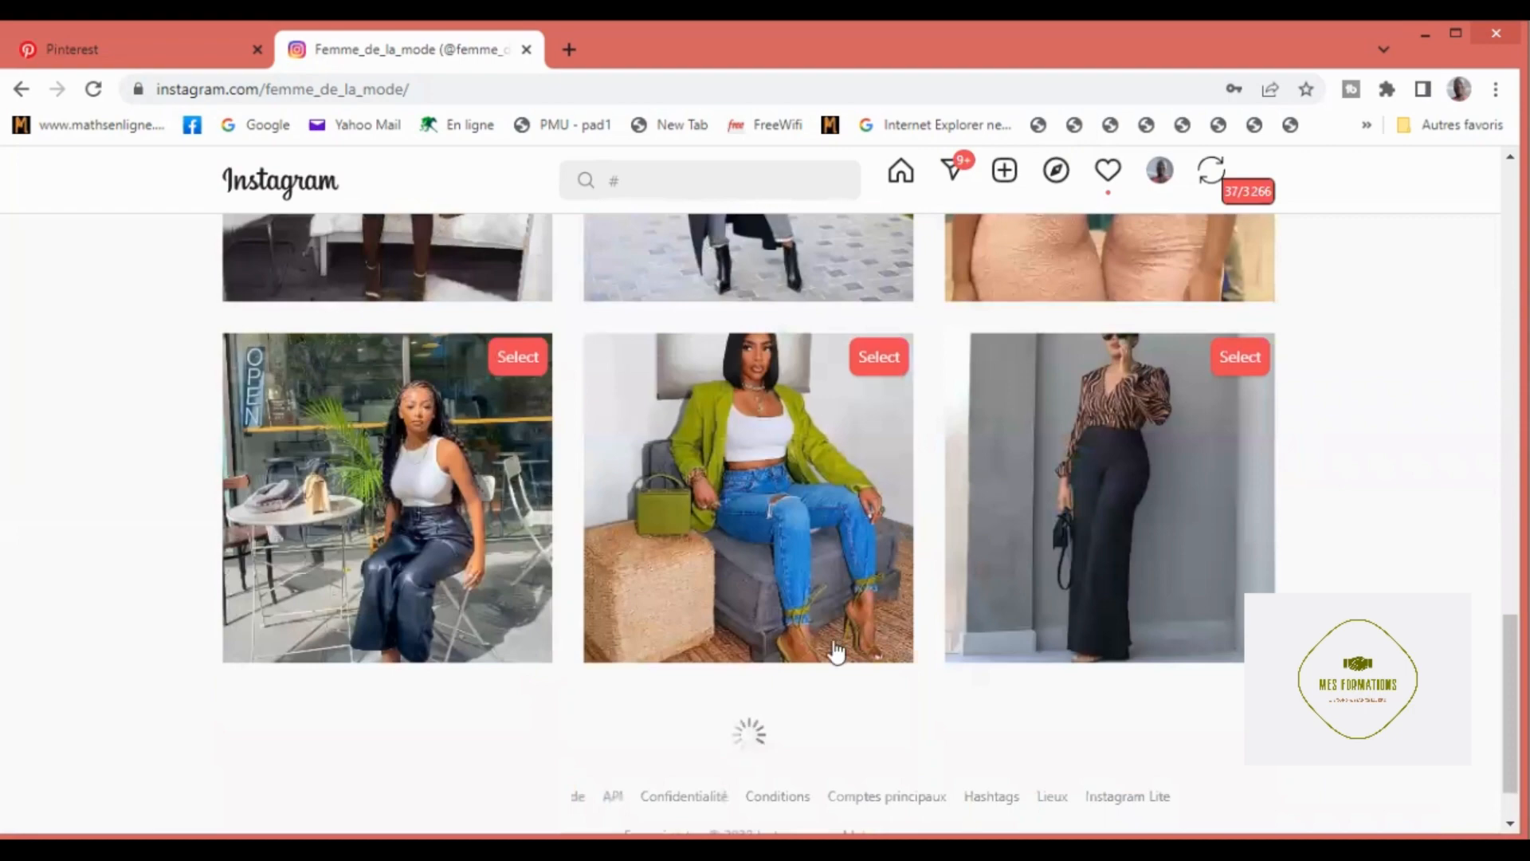
scroll(835, 651, down, 4)
scroll(835, 651, up, 3)
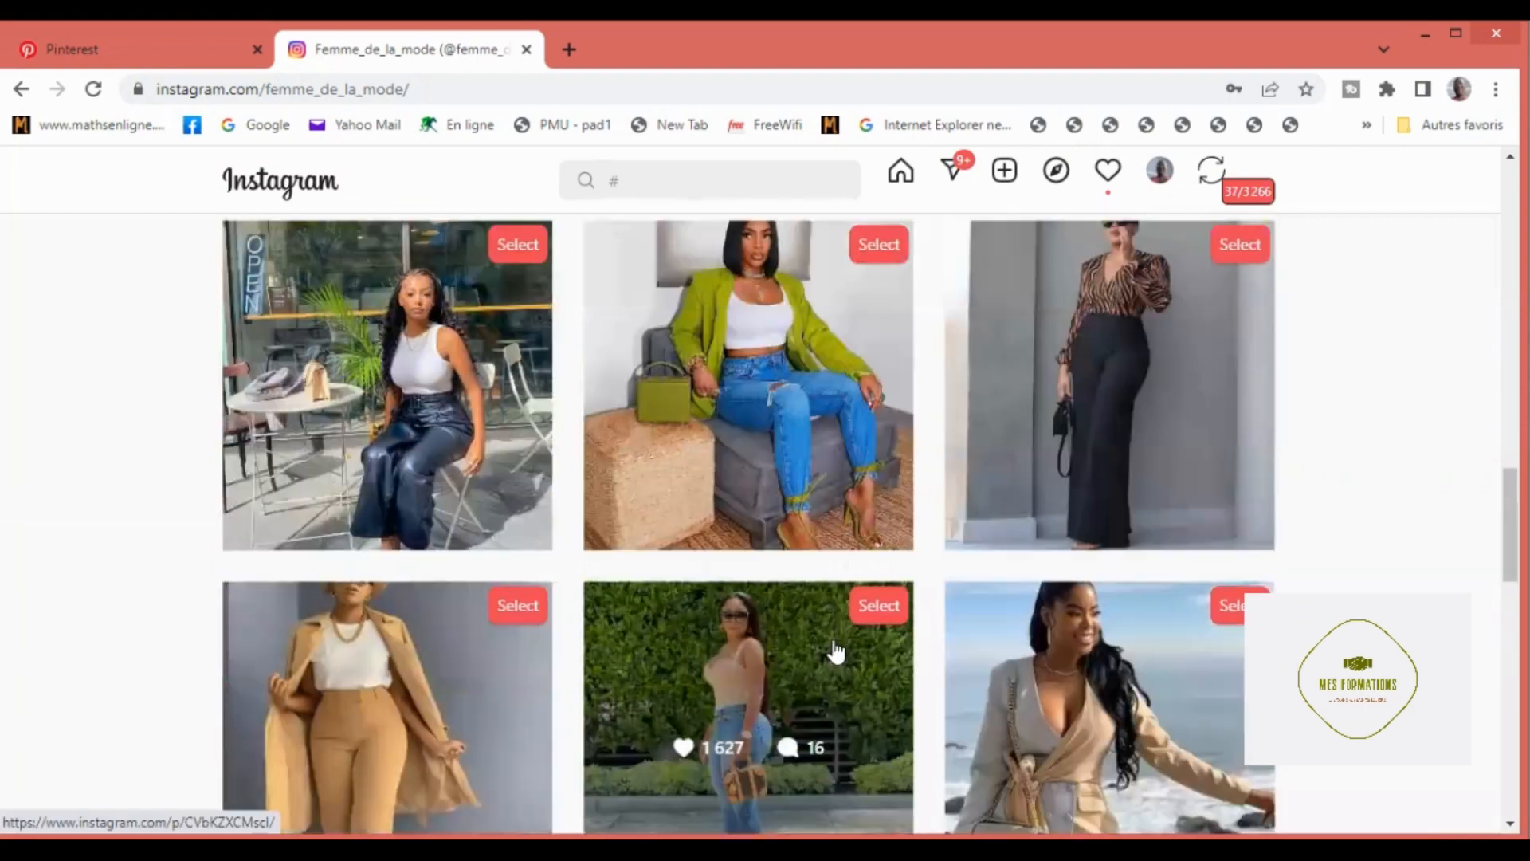
scroll(835, 651, down, 4)
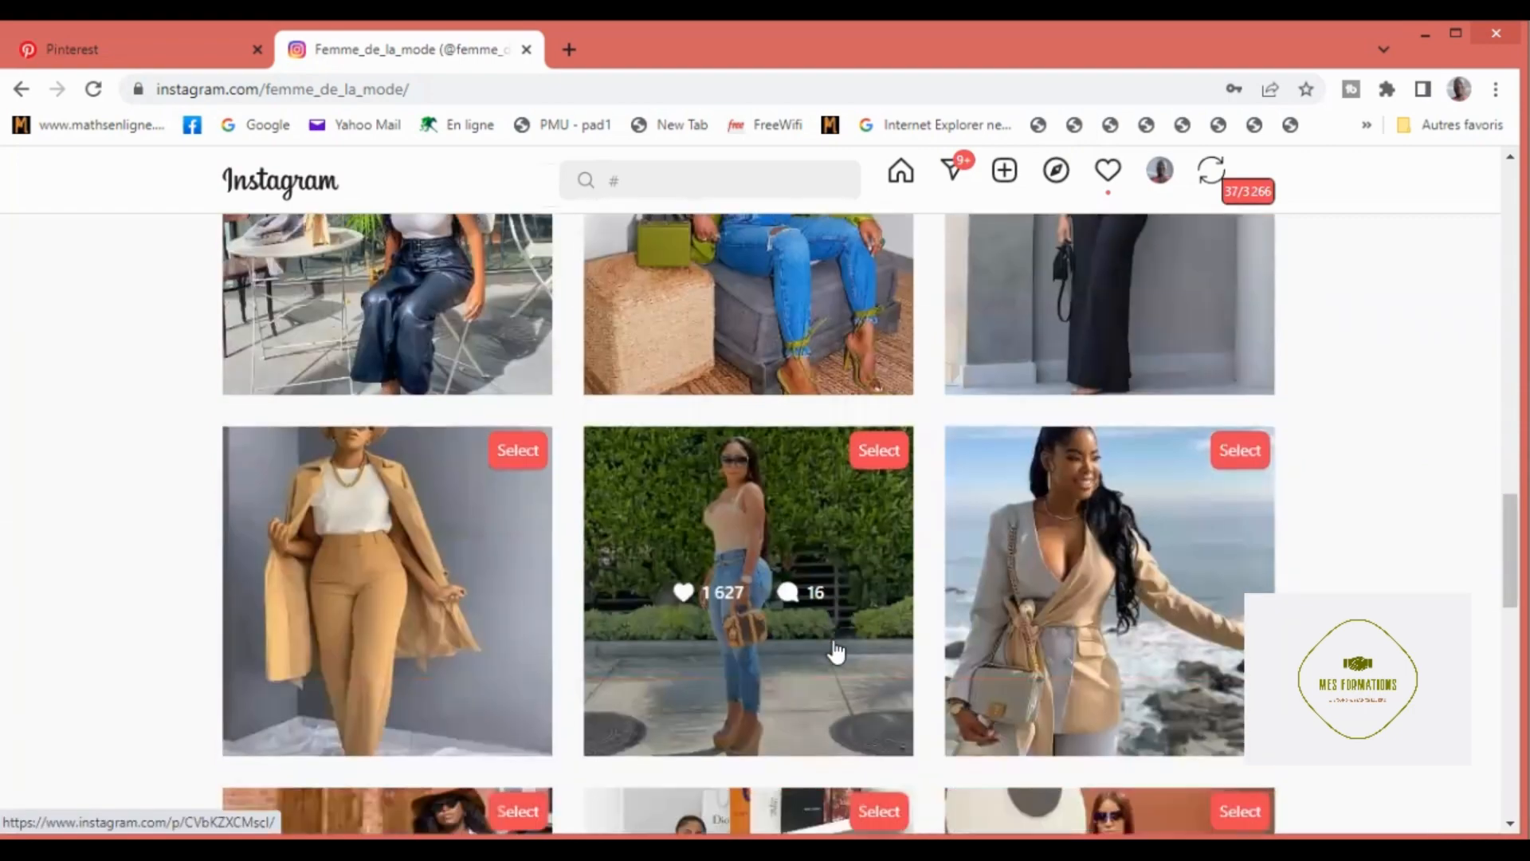
scroll(835, 651, down, 1)
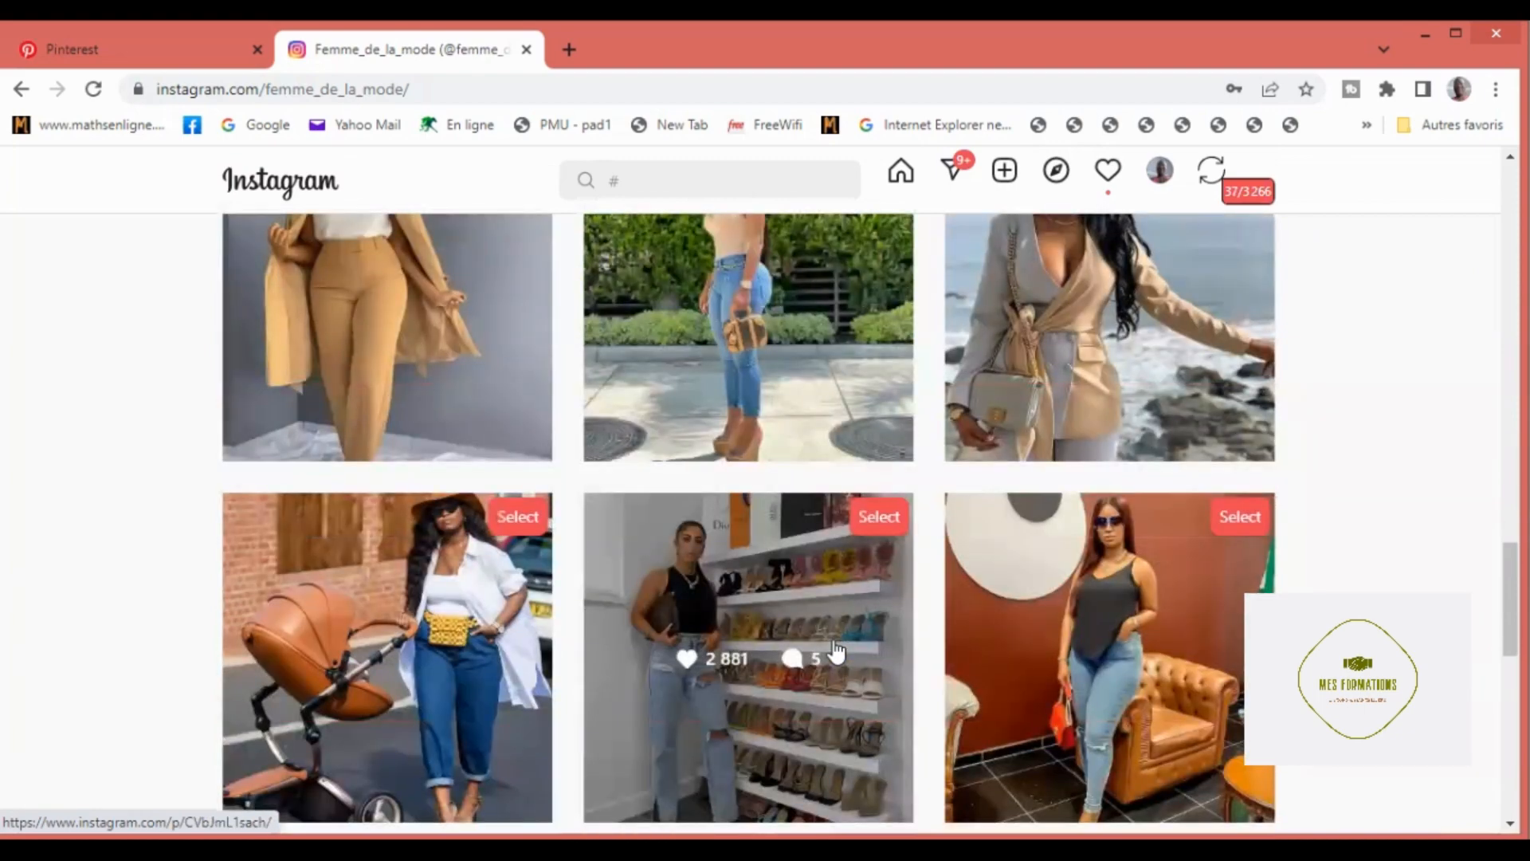
scroll(835, 651, down, 1)
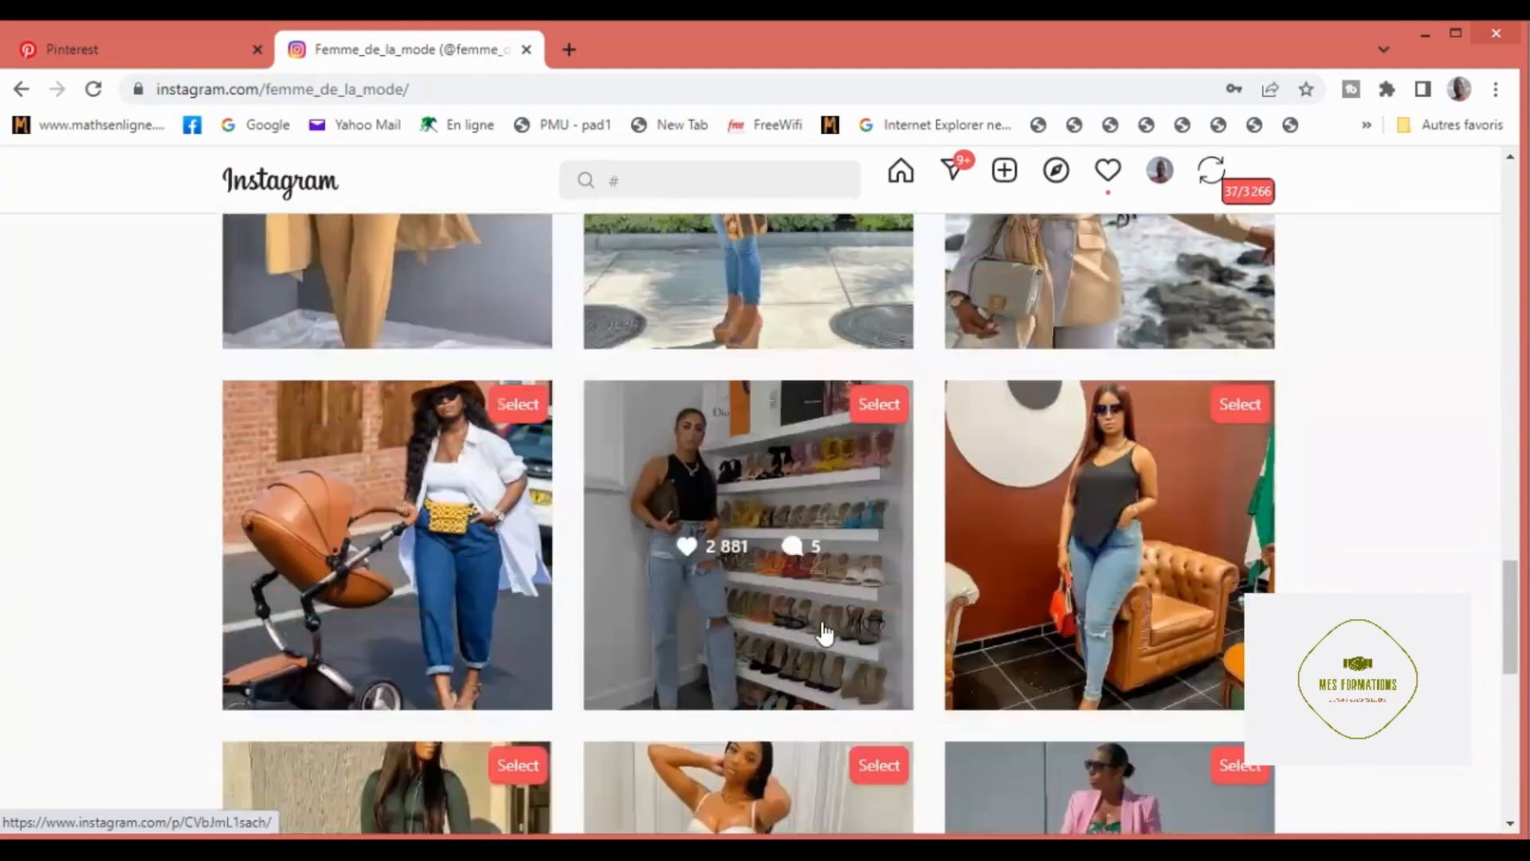
scroll(823, 629, down, 1)
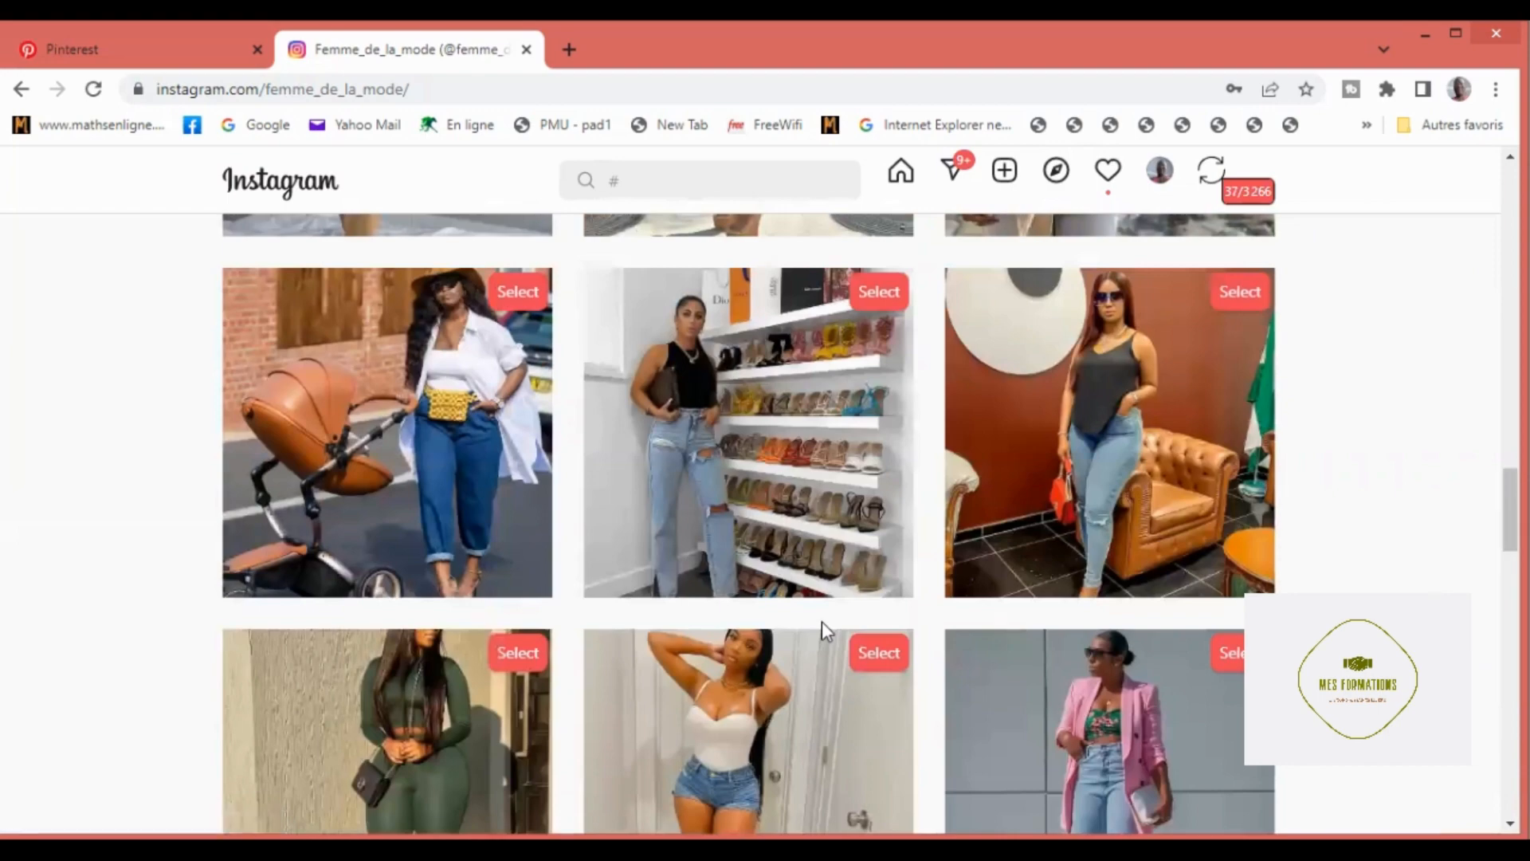
scroll(822, 625, down, 1)
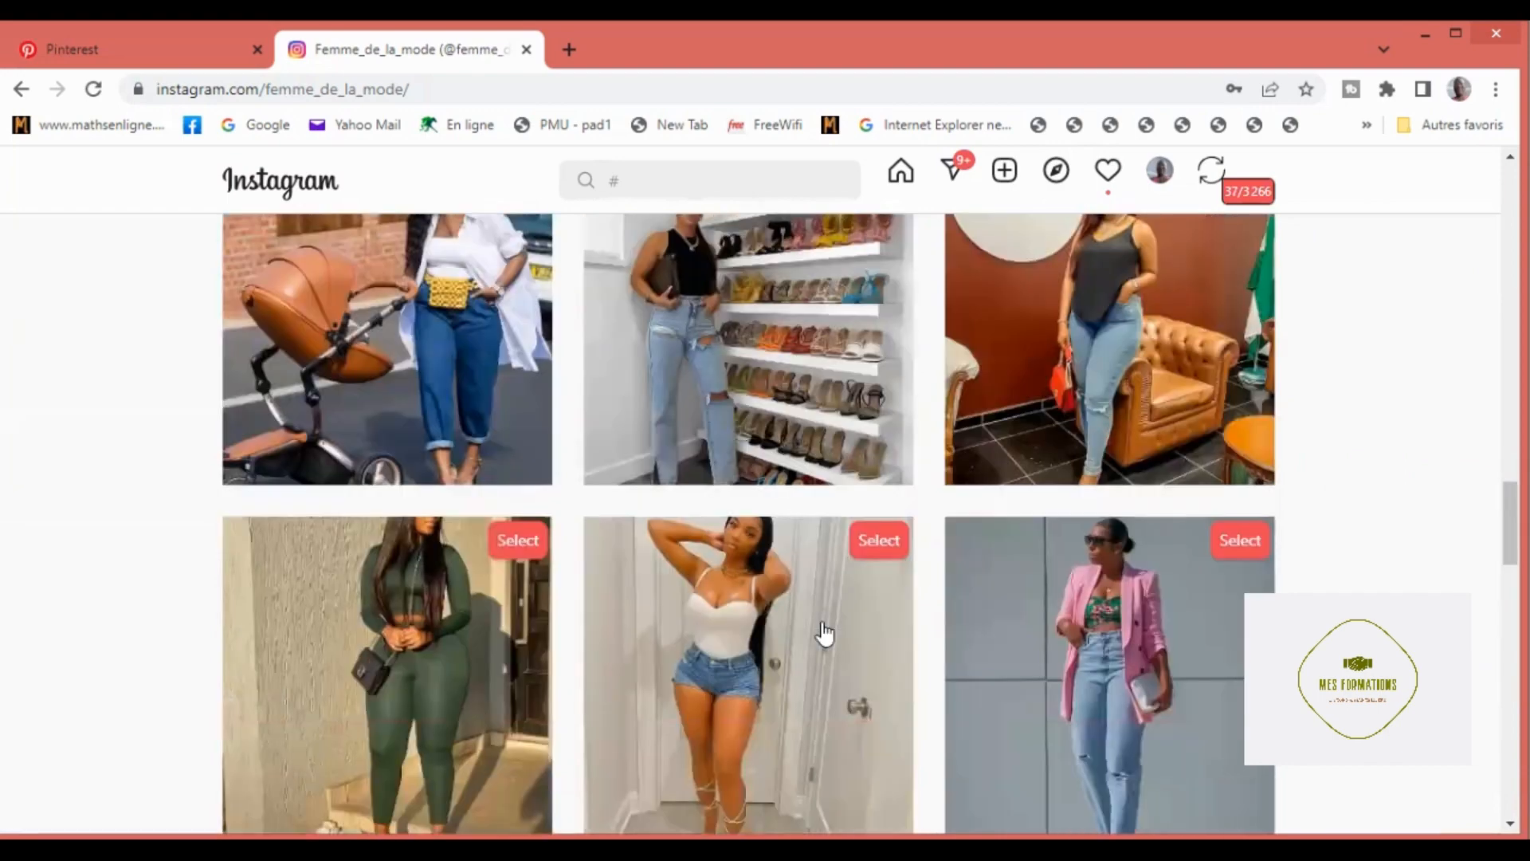
scroll(825, 634, down, 1)
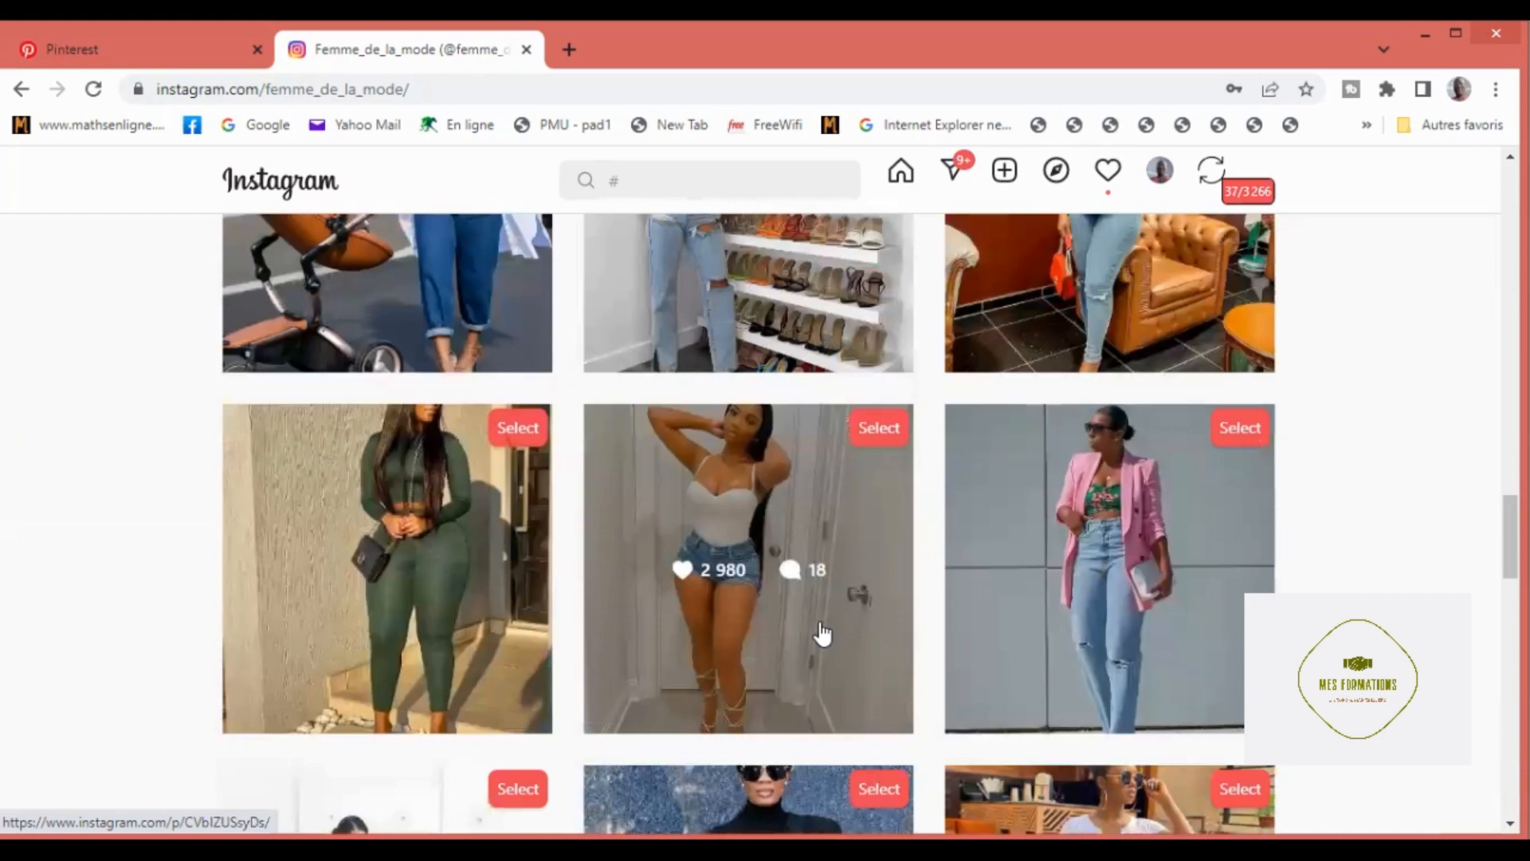
scroll(824, 634, up, 15)
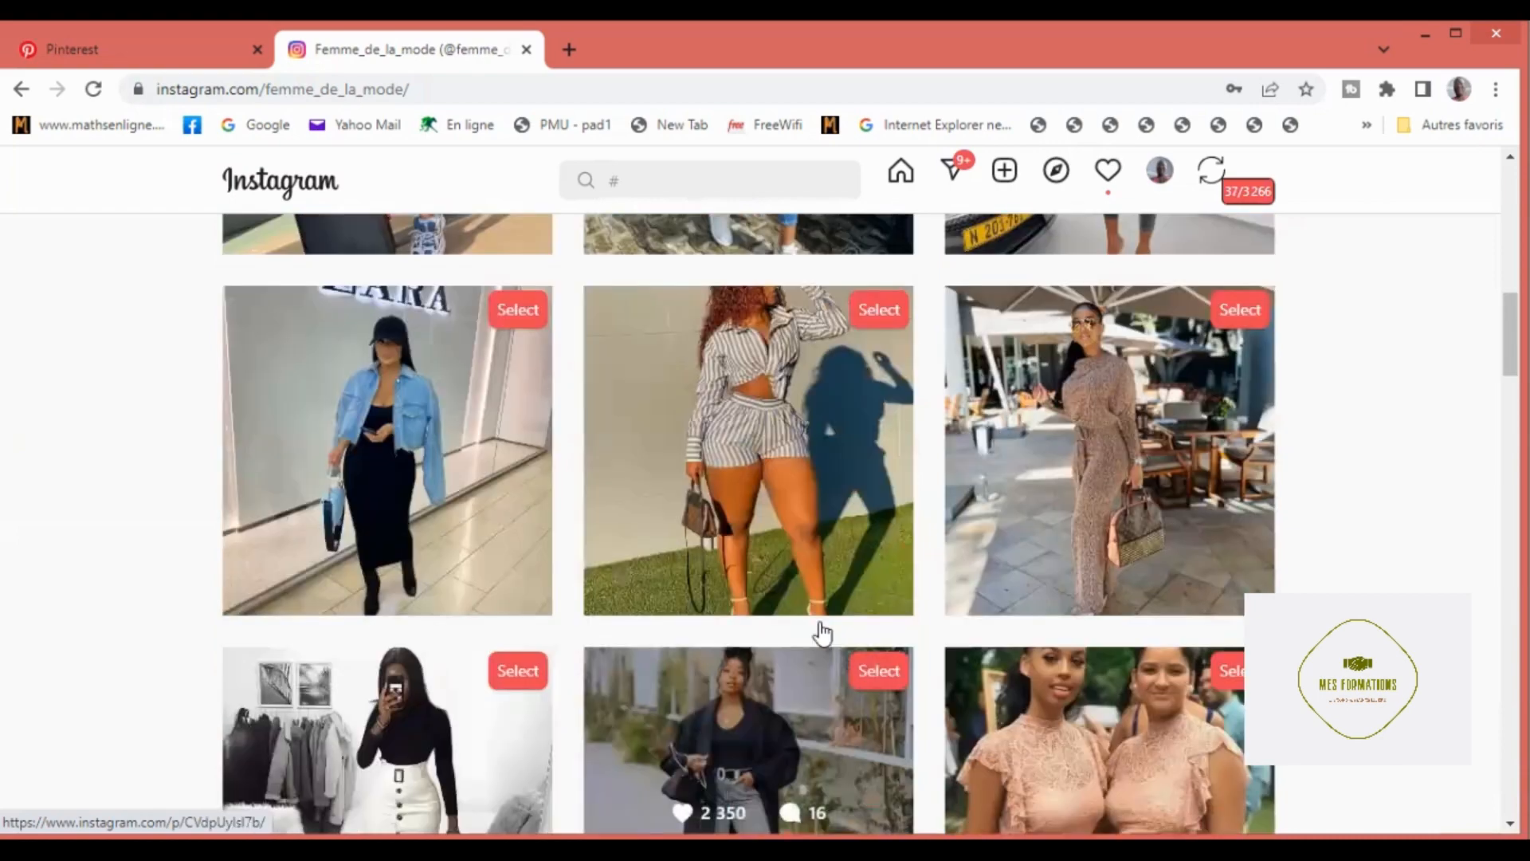
scroll(823, 633, up, 3)
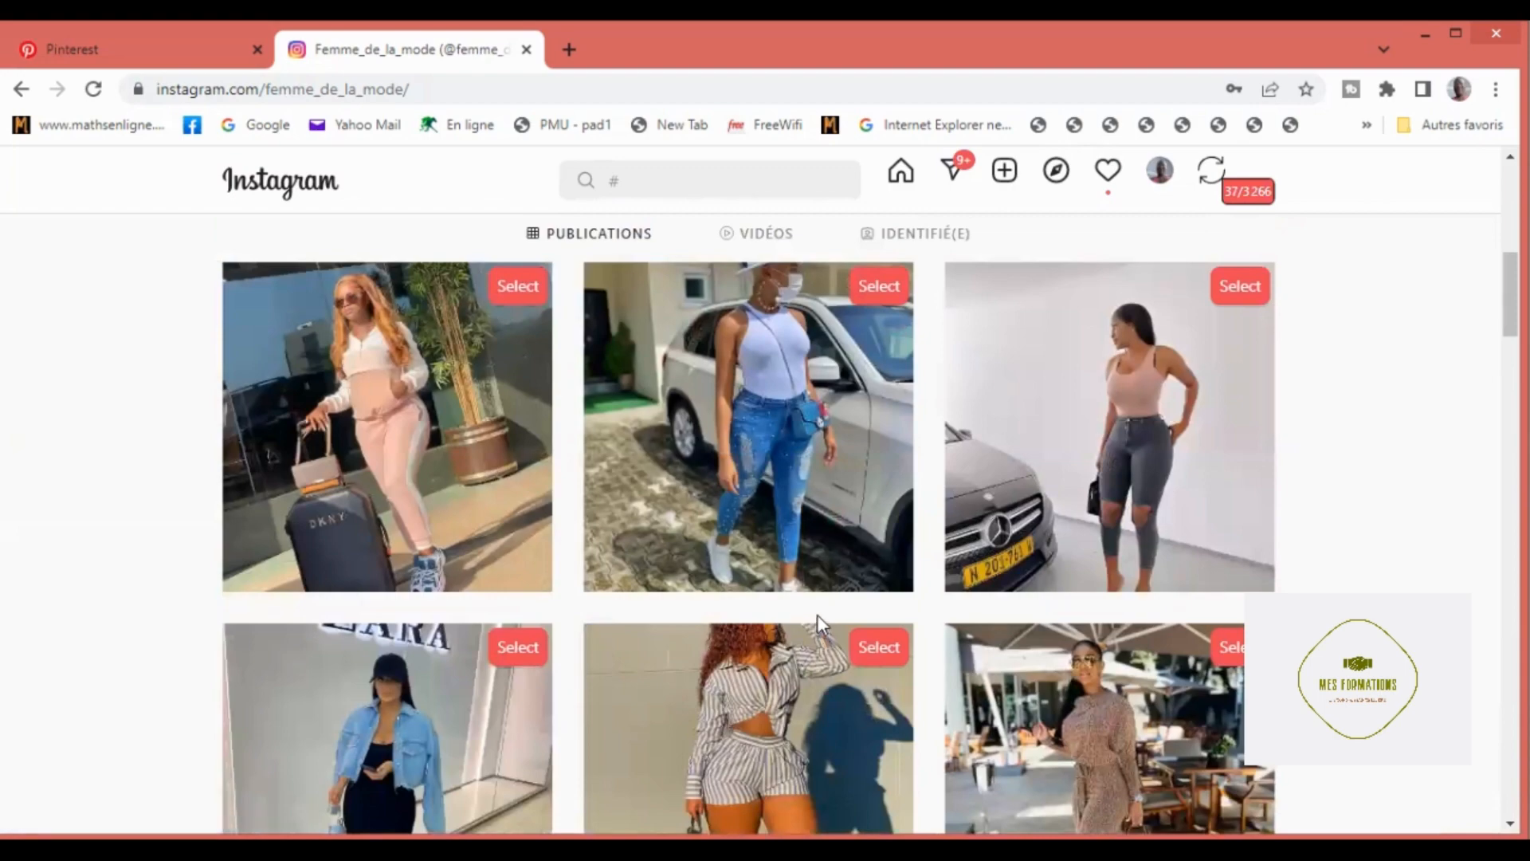
scroll(818, 620, up, 1)
scroll(820, 627, up, 1)
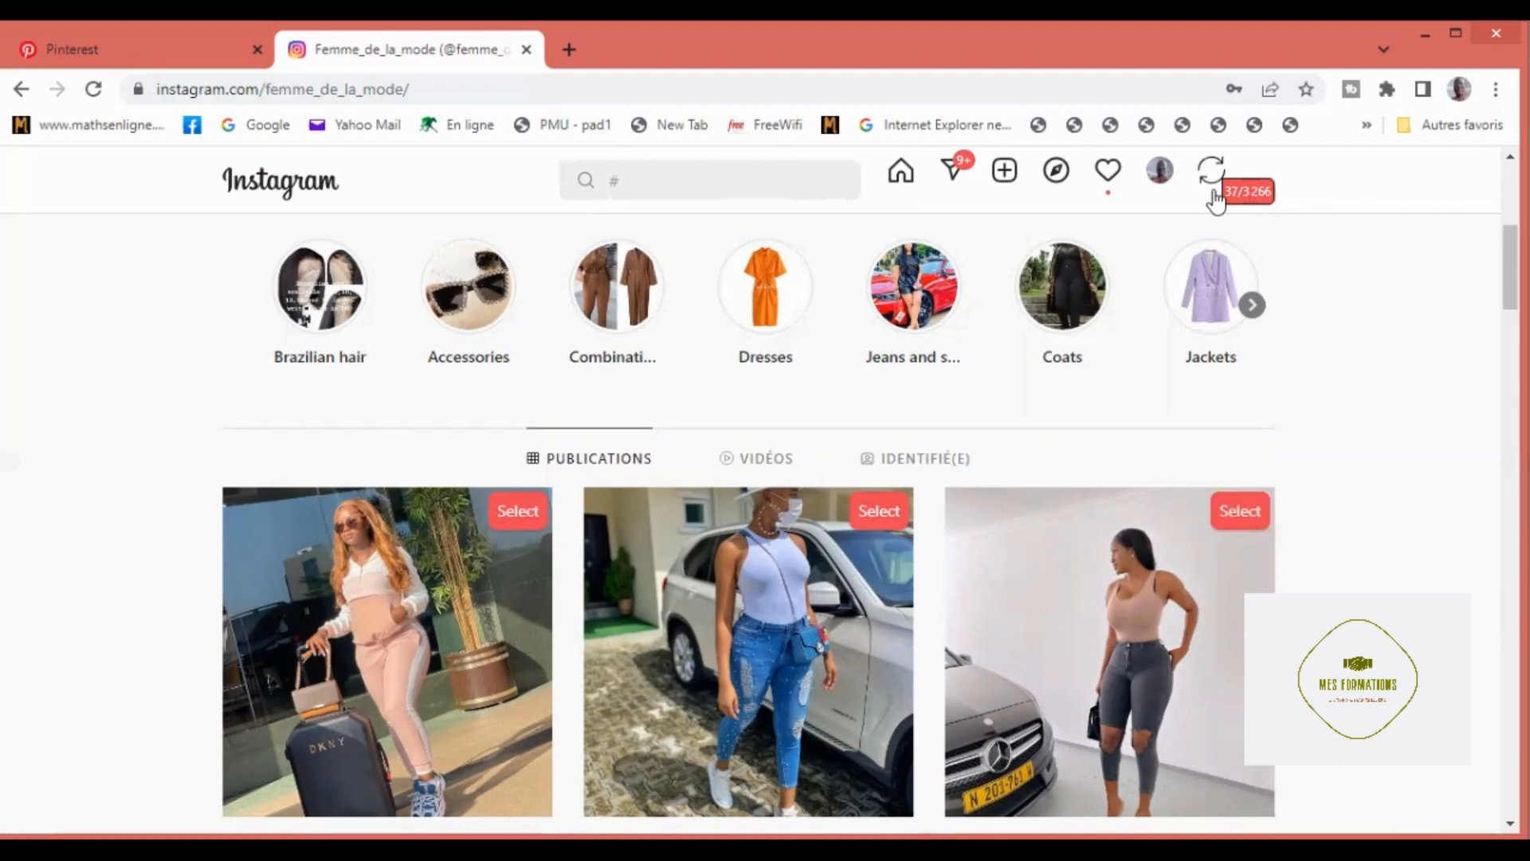
Step: Load the profile's collected posts for import with post description, post link and credits added to the description
click(1255, 197)
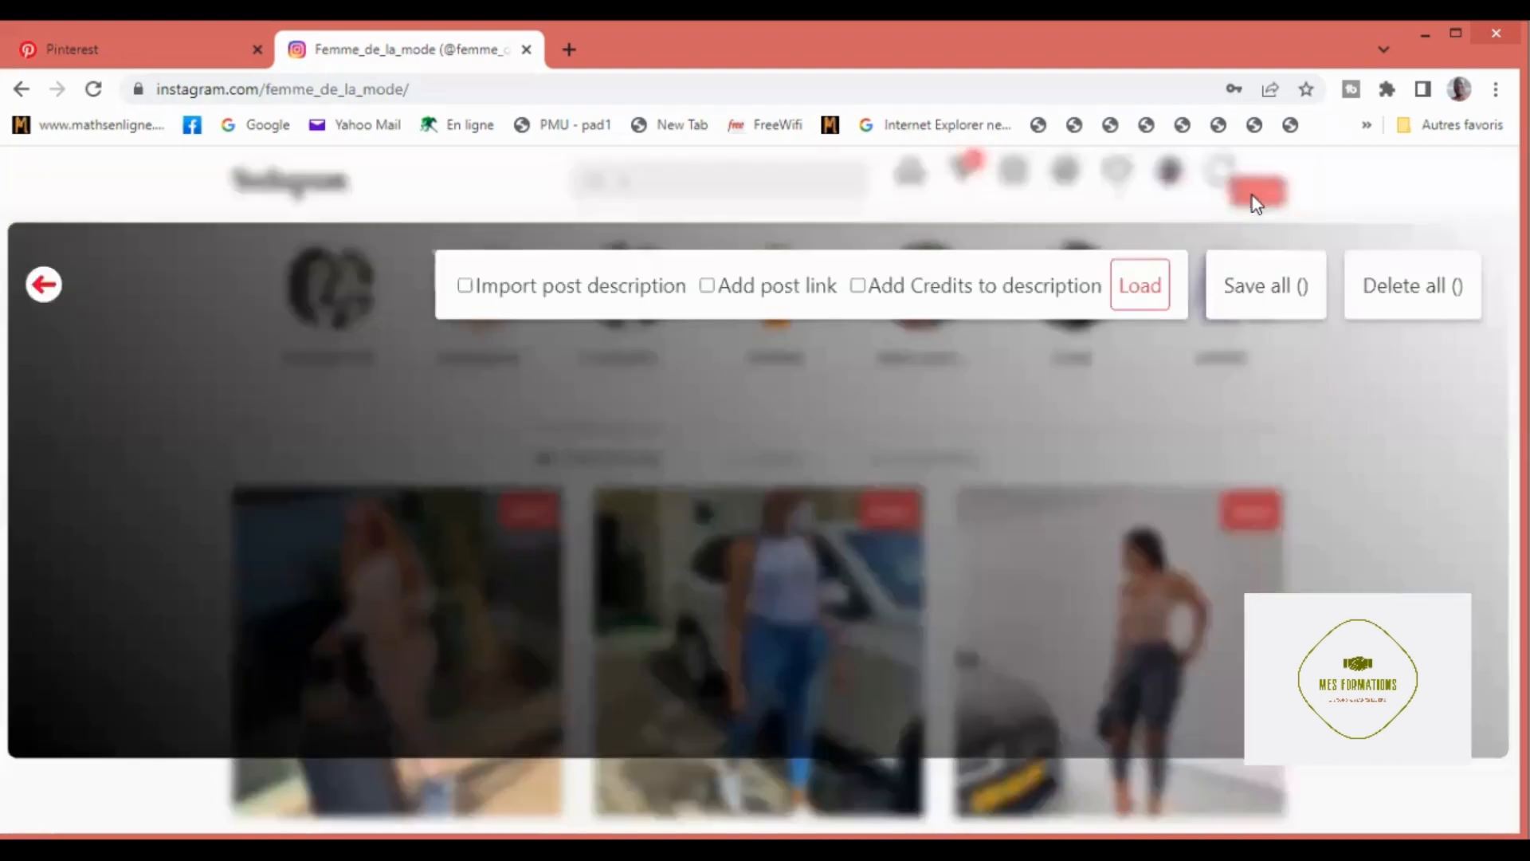
click(465, 287)
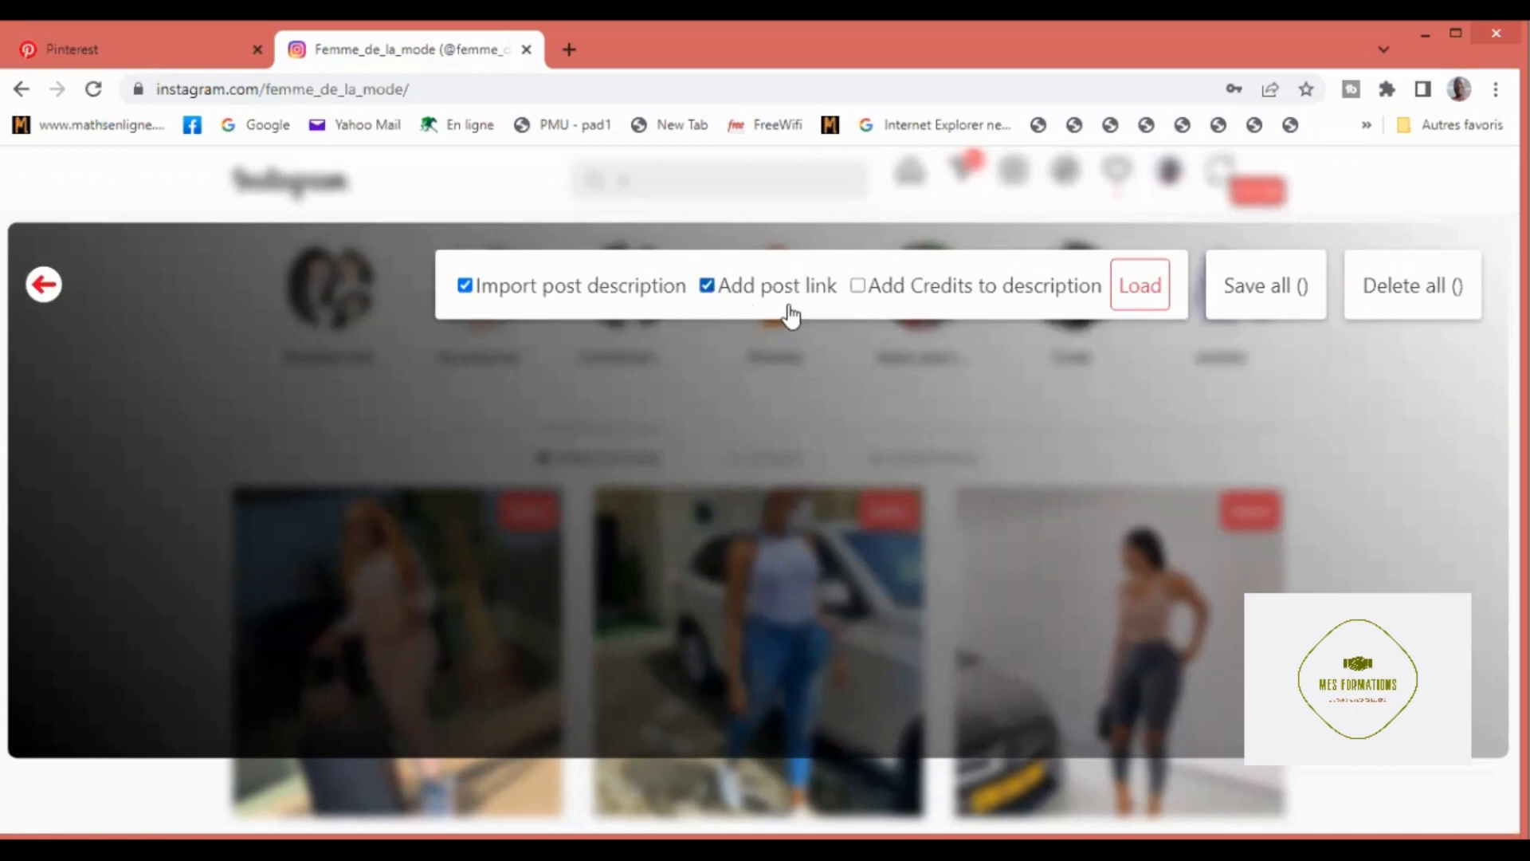
click(859, 287)
click(1139, 293)
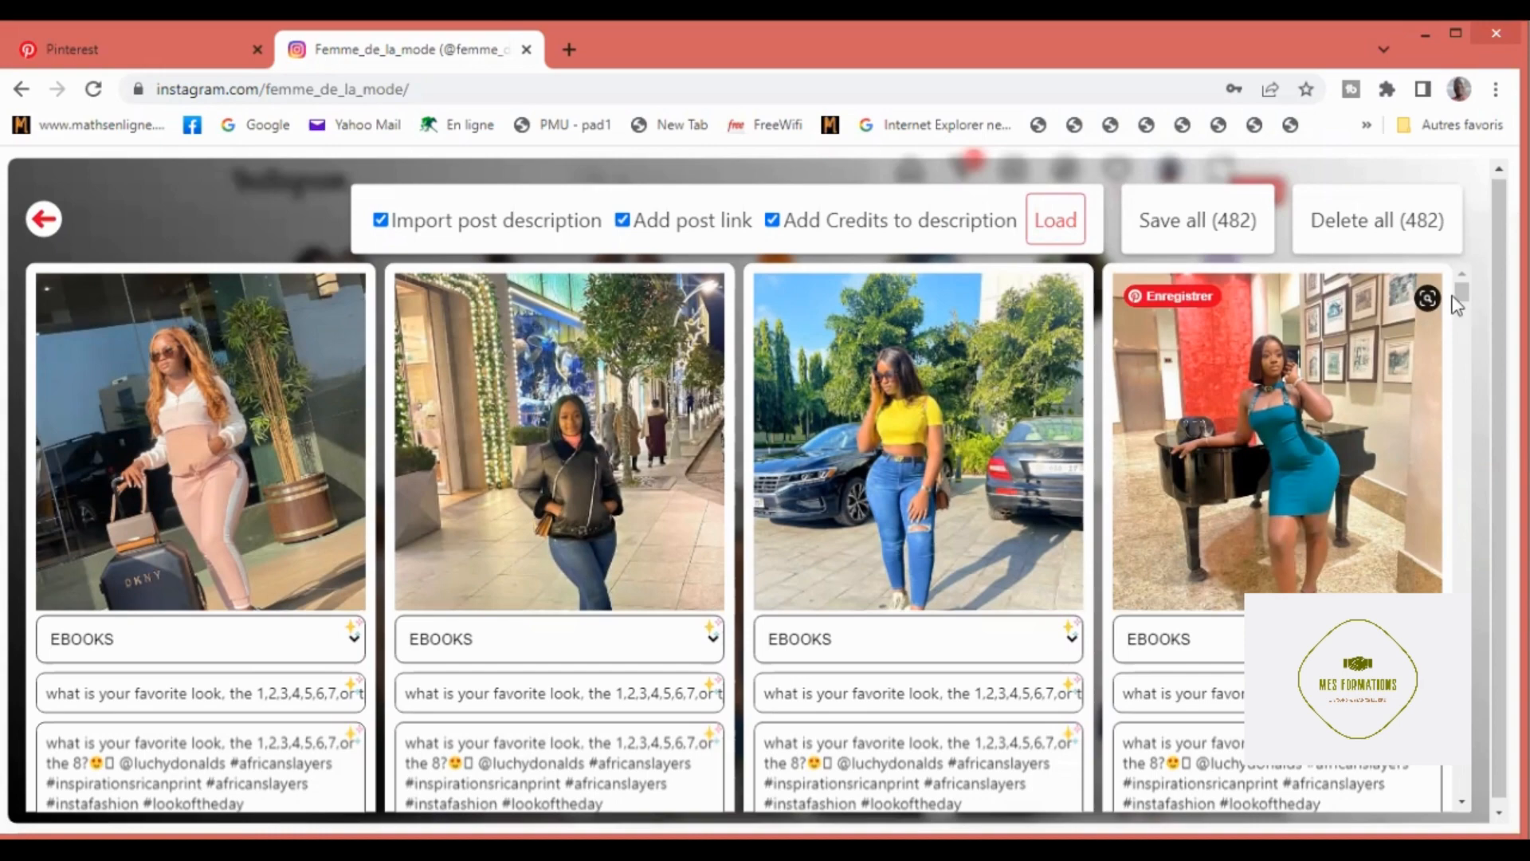
Step: Look through the loaded pin cards and their board, title, description and link fields
scroll(1459, 289, down, 1)
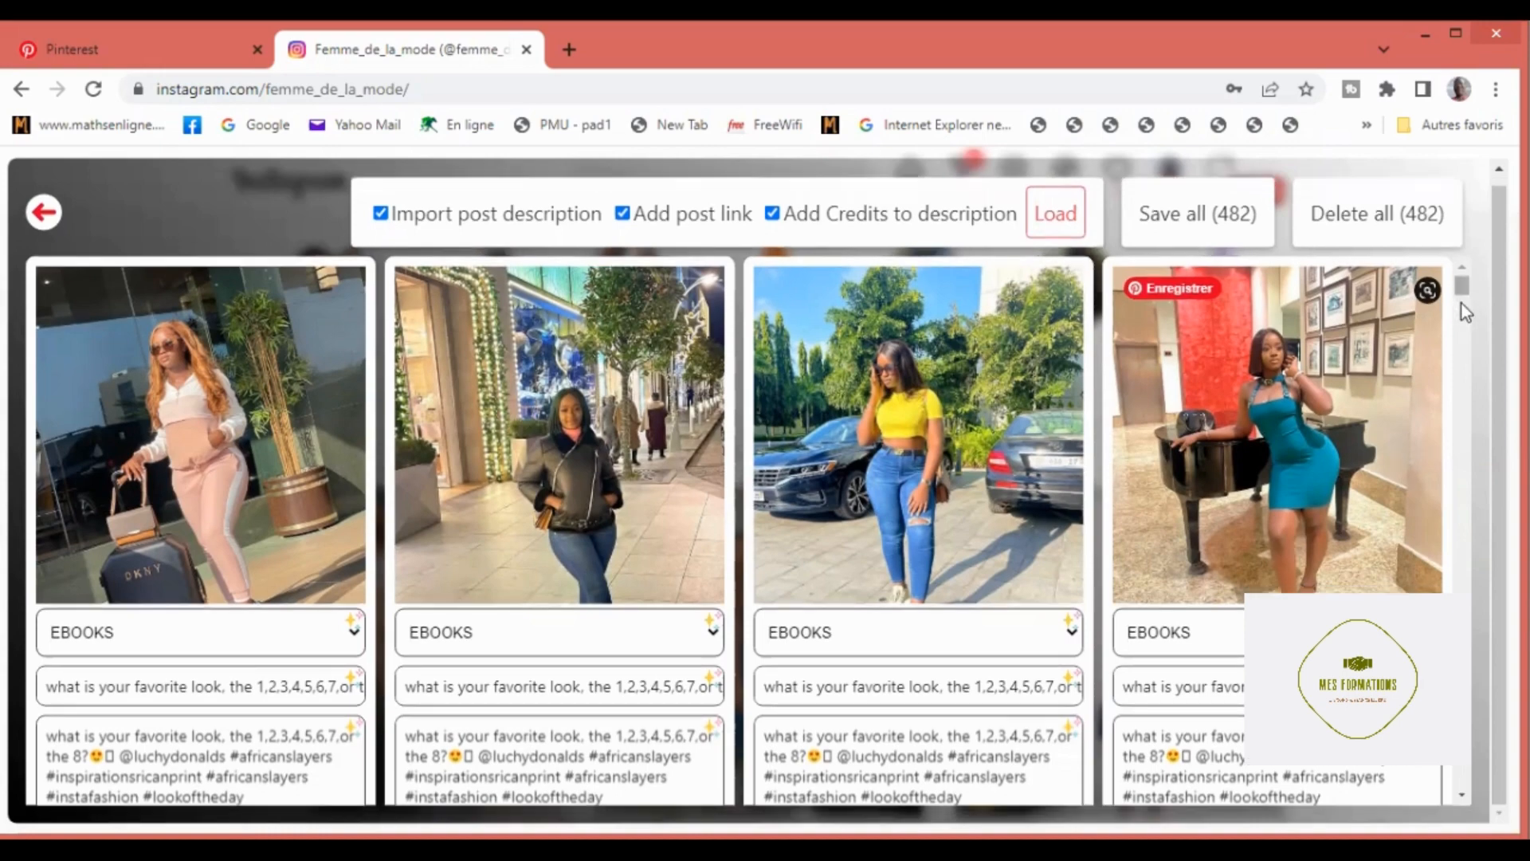
scroll(1462, 304, down, 1)
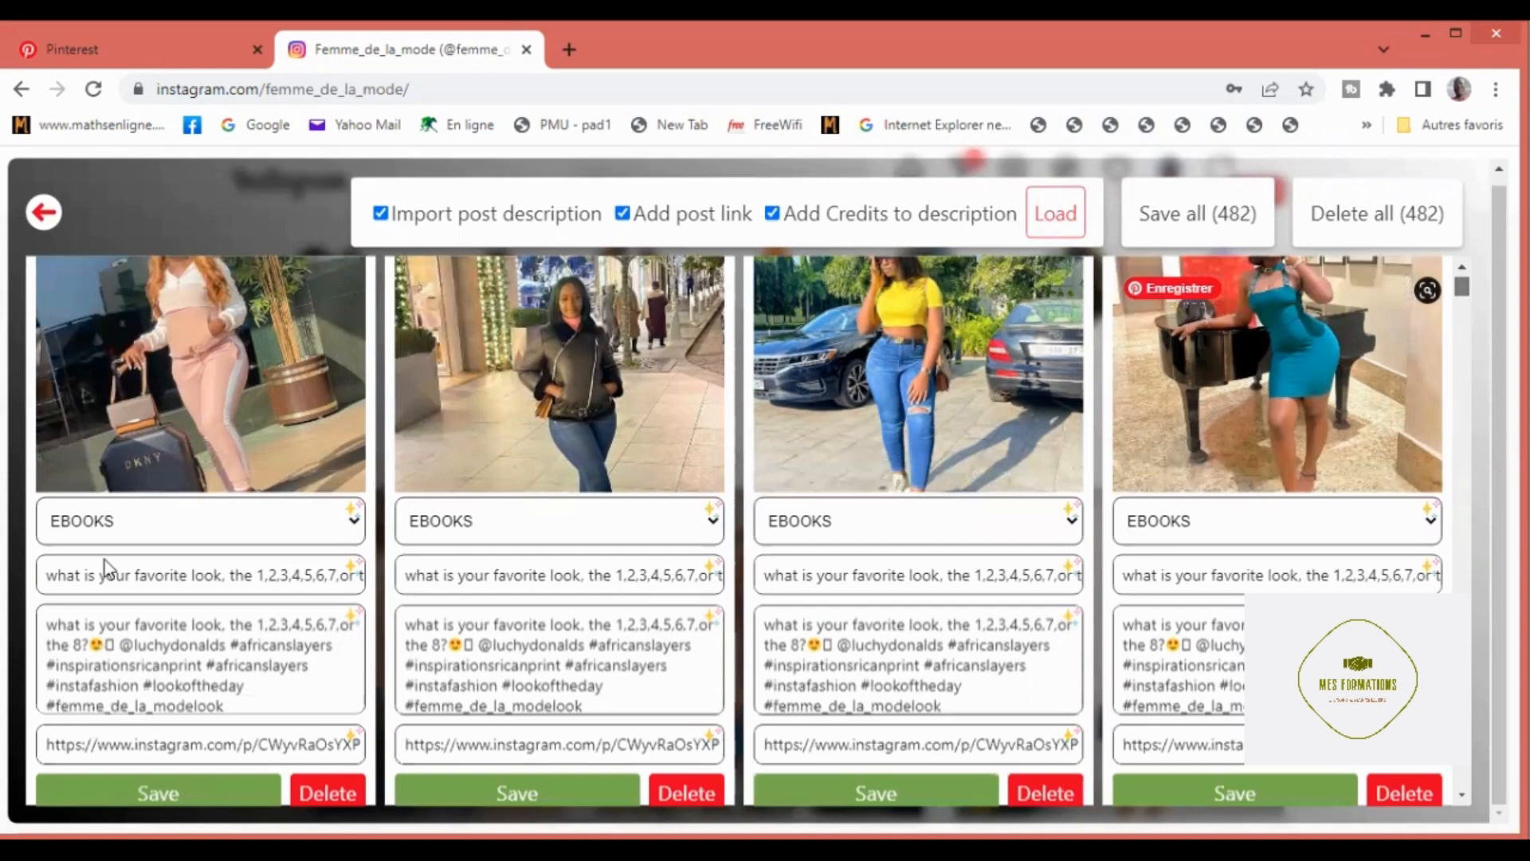
scroll(103, 561, down, 10)
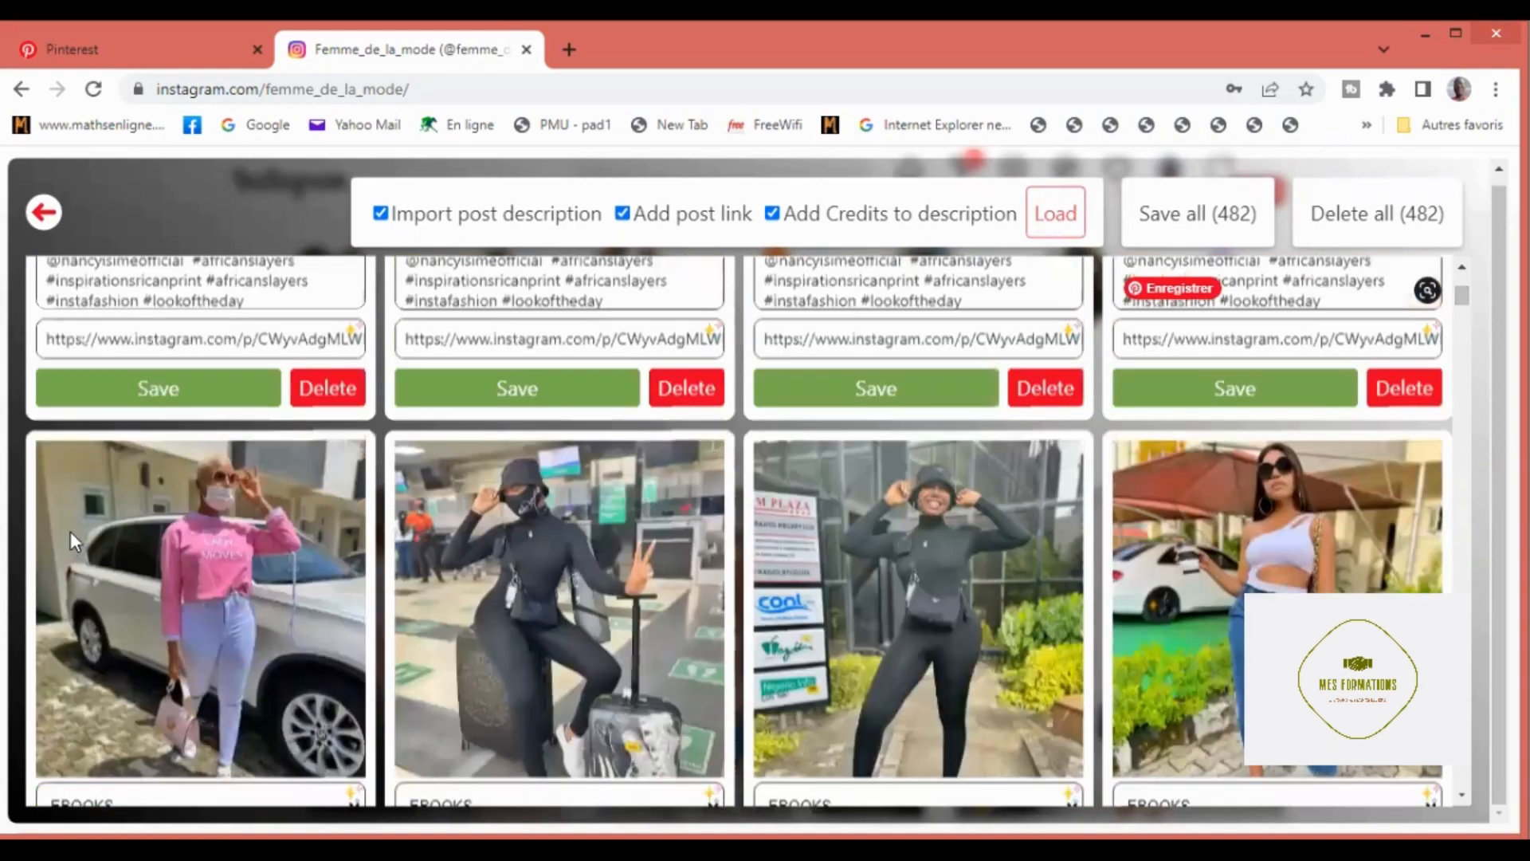
mouse_move(70, 532)
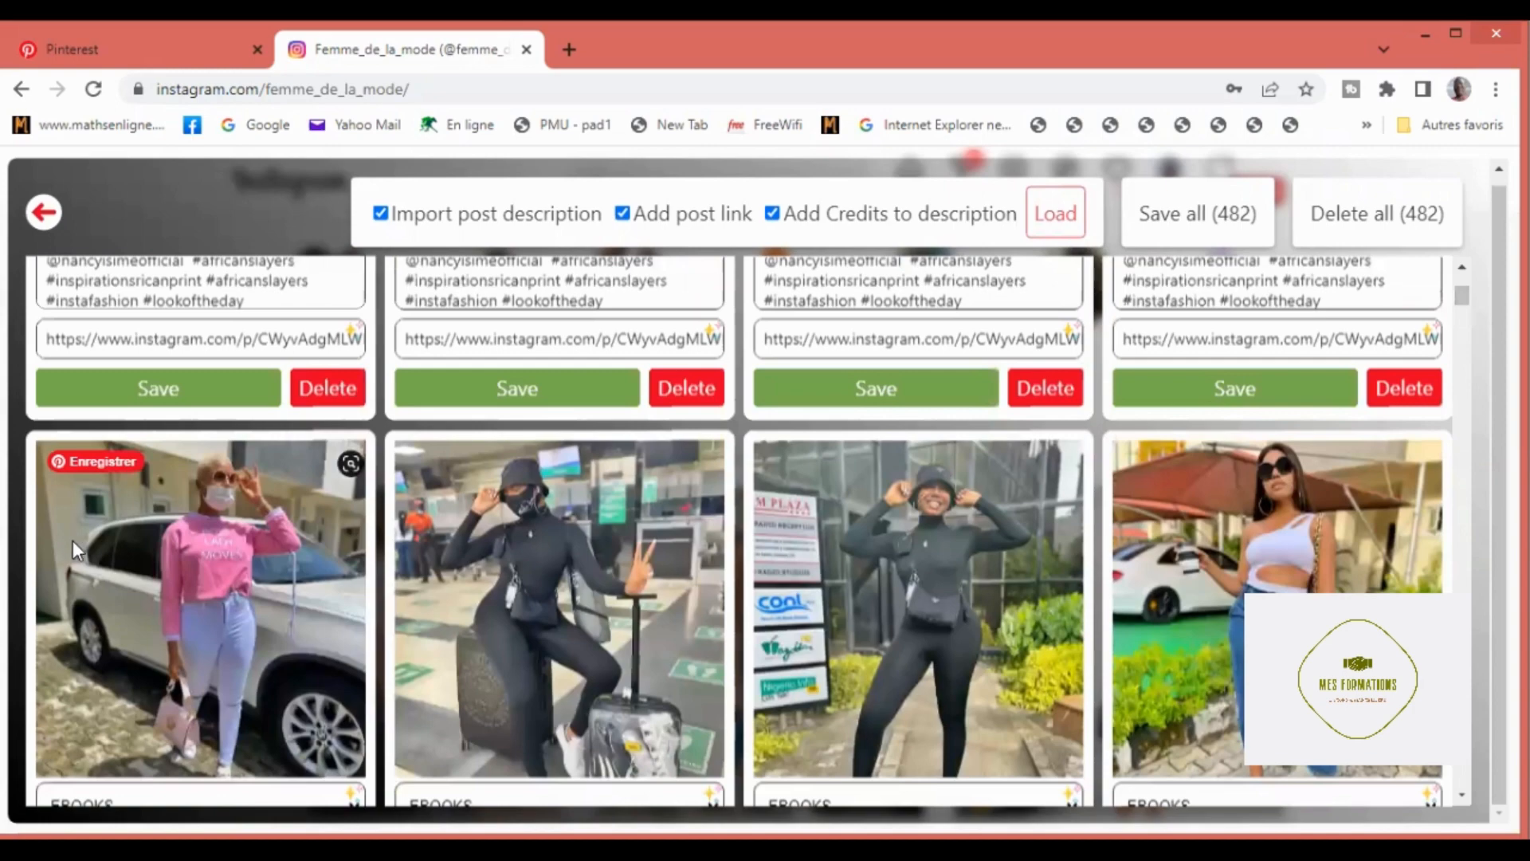
scroll(73, 540, down, 7)
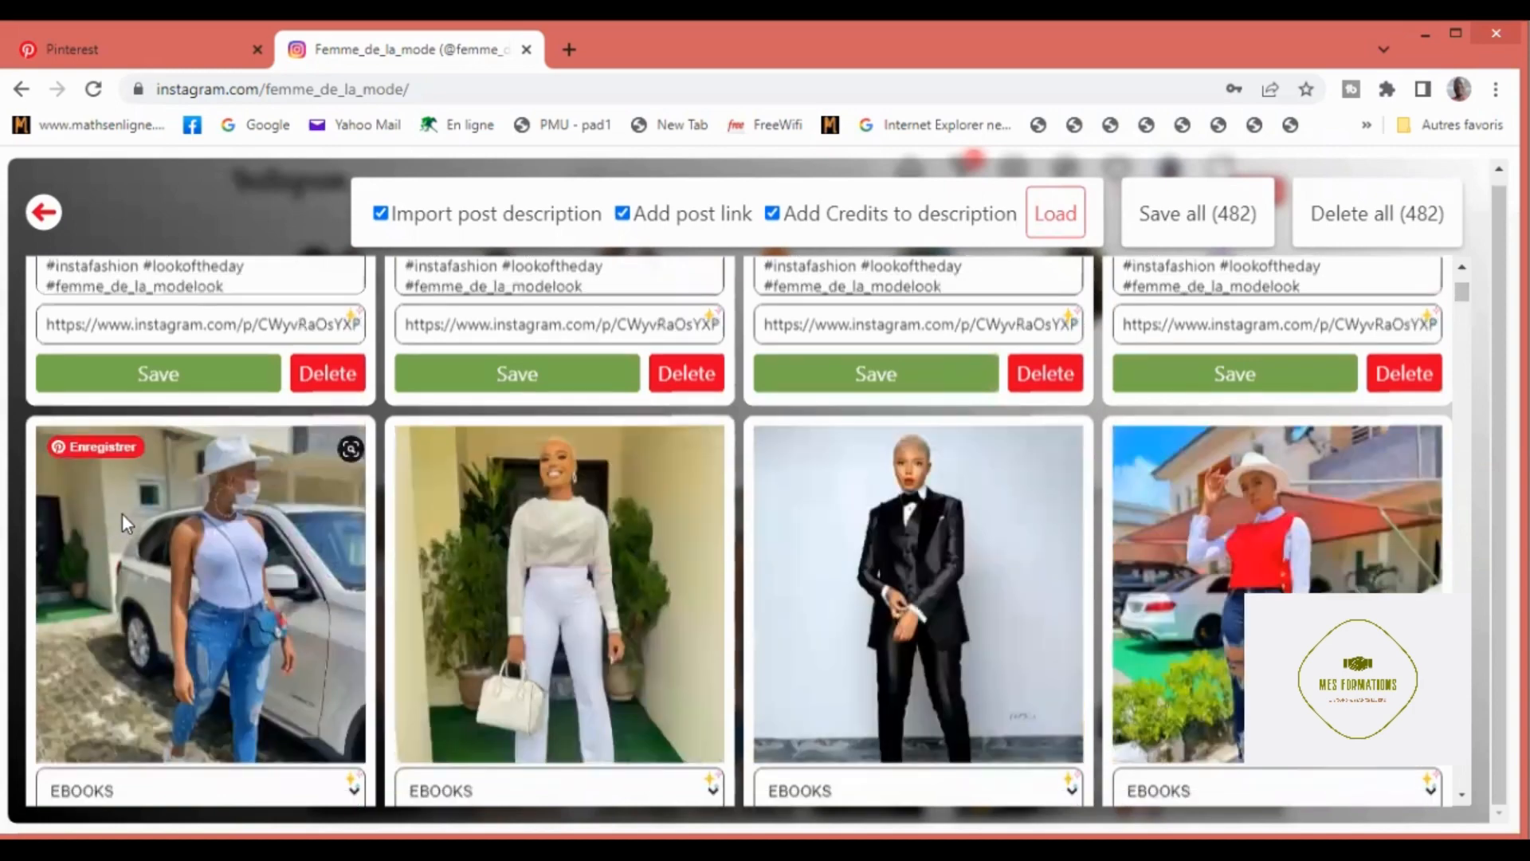
scroll(121, 518, up, 1)
scroll(122, 528, down, 5)
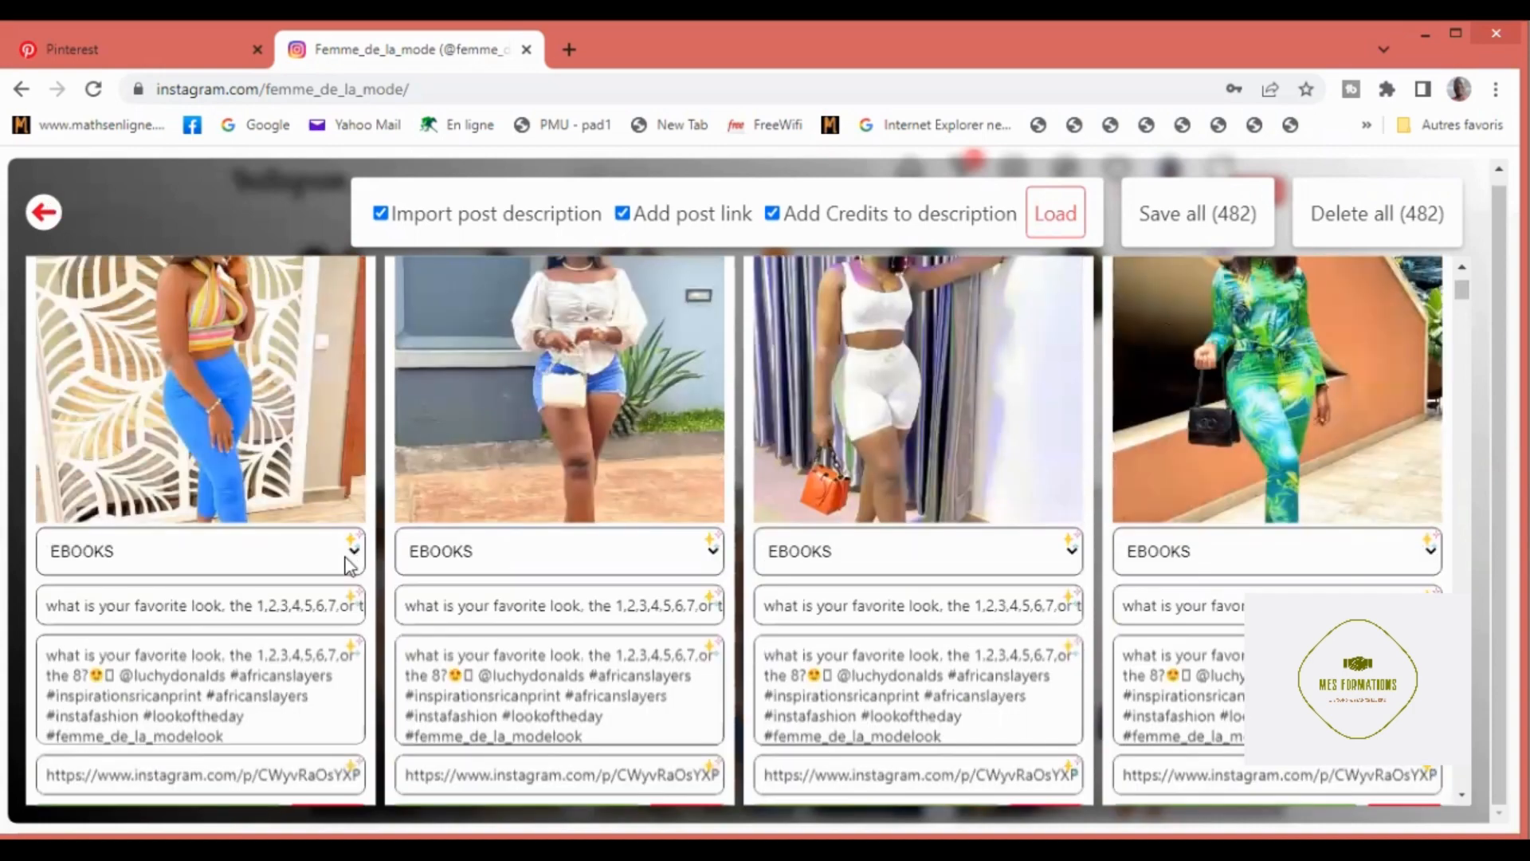
Step: Set the board of the pin with the blue trousers to "Gagnez de l'argent" and apply that board to all pins
click(353, 557)
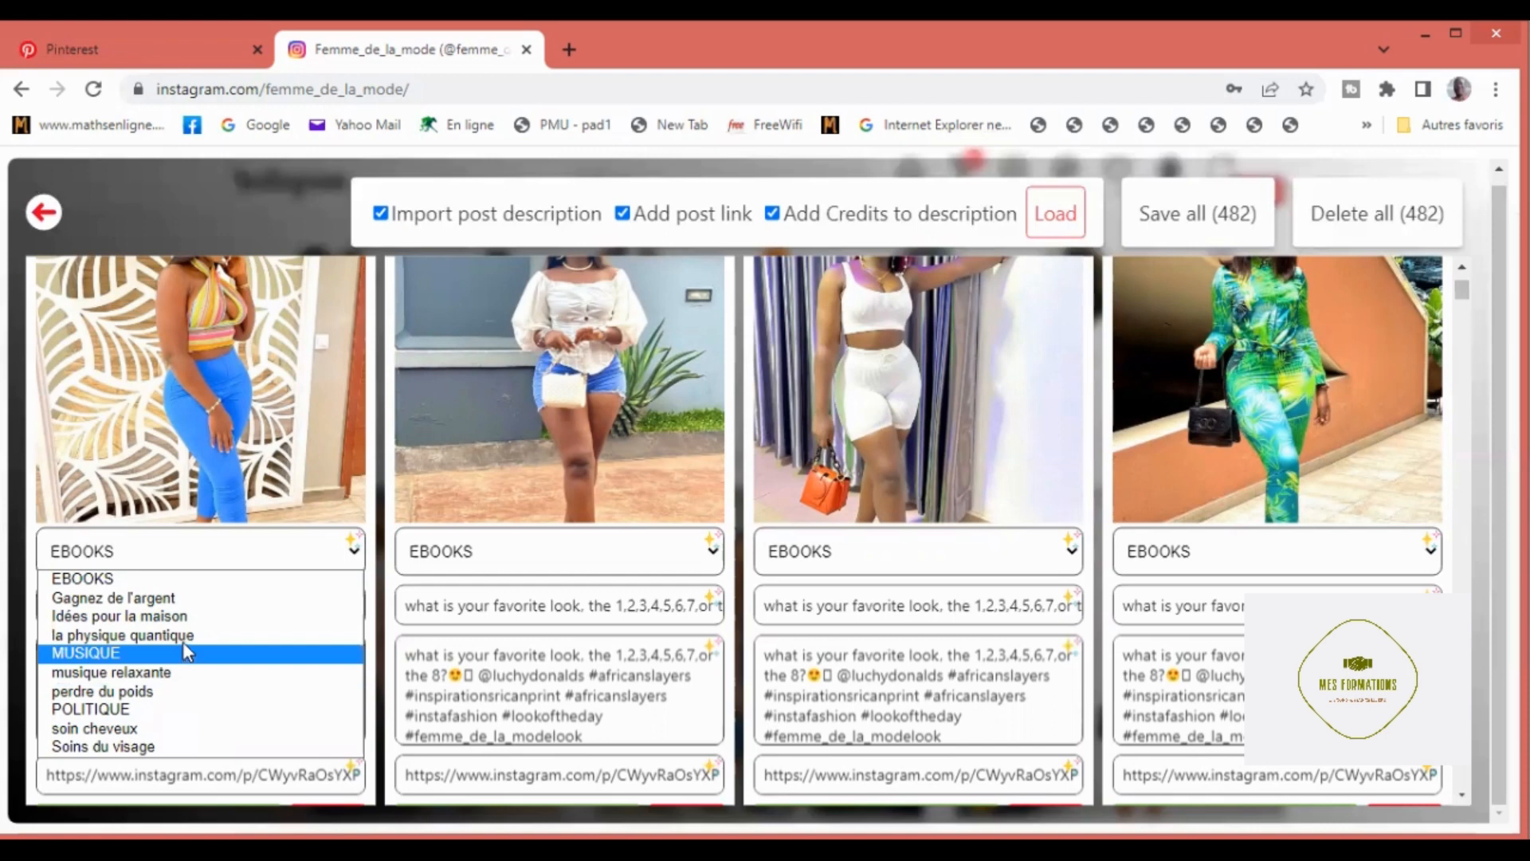
click(171, 599)
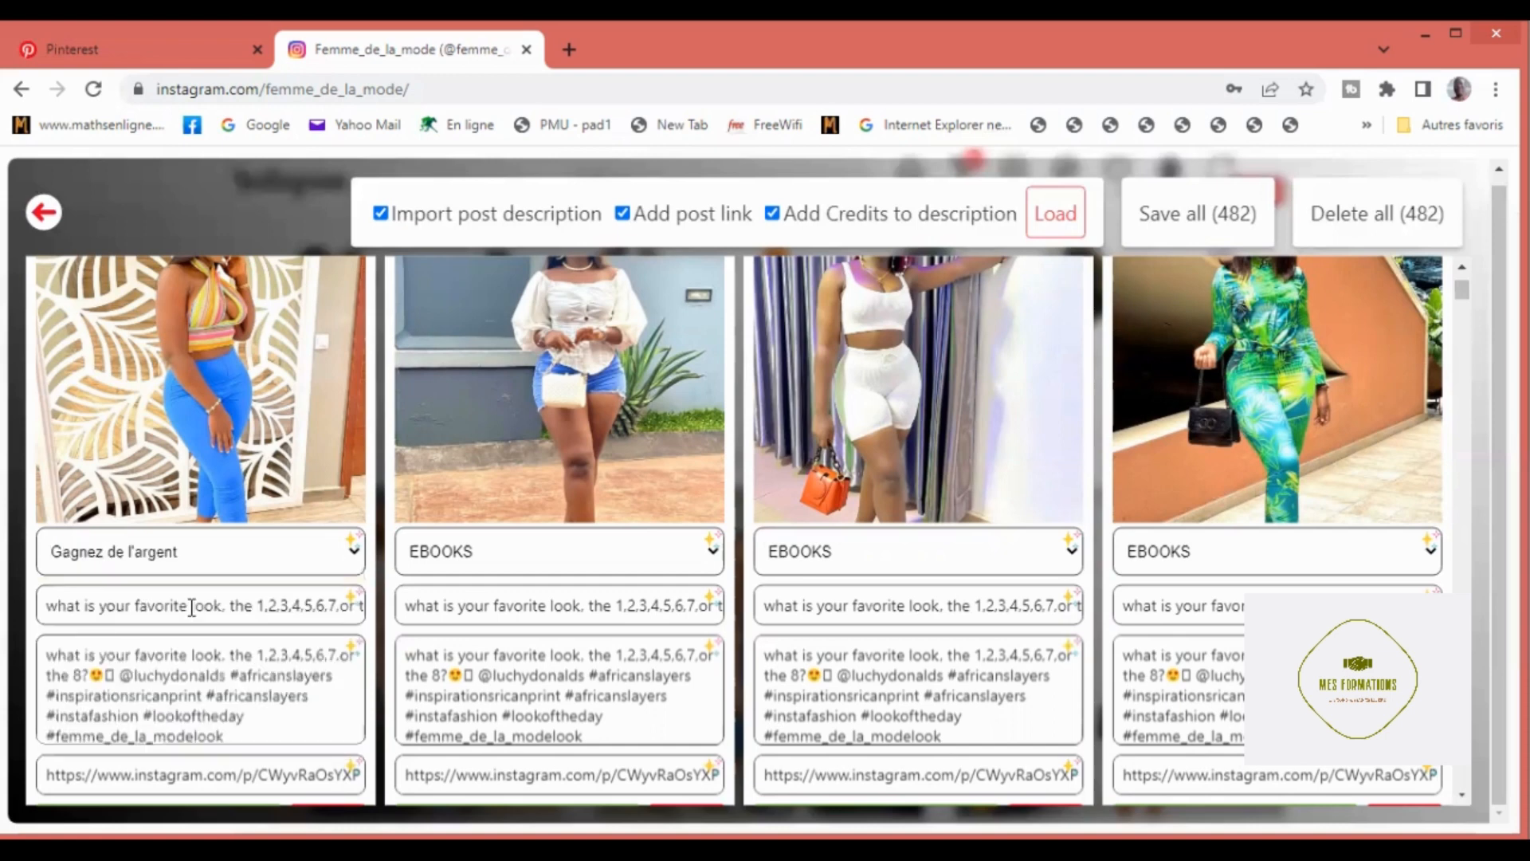
click(353, 542)
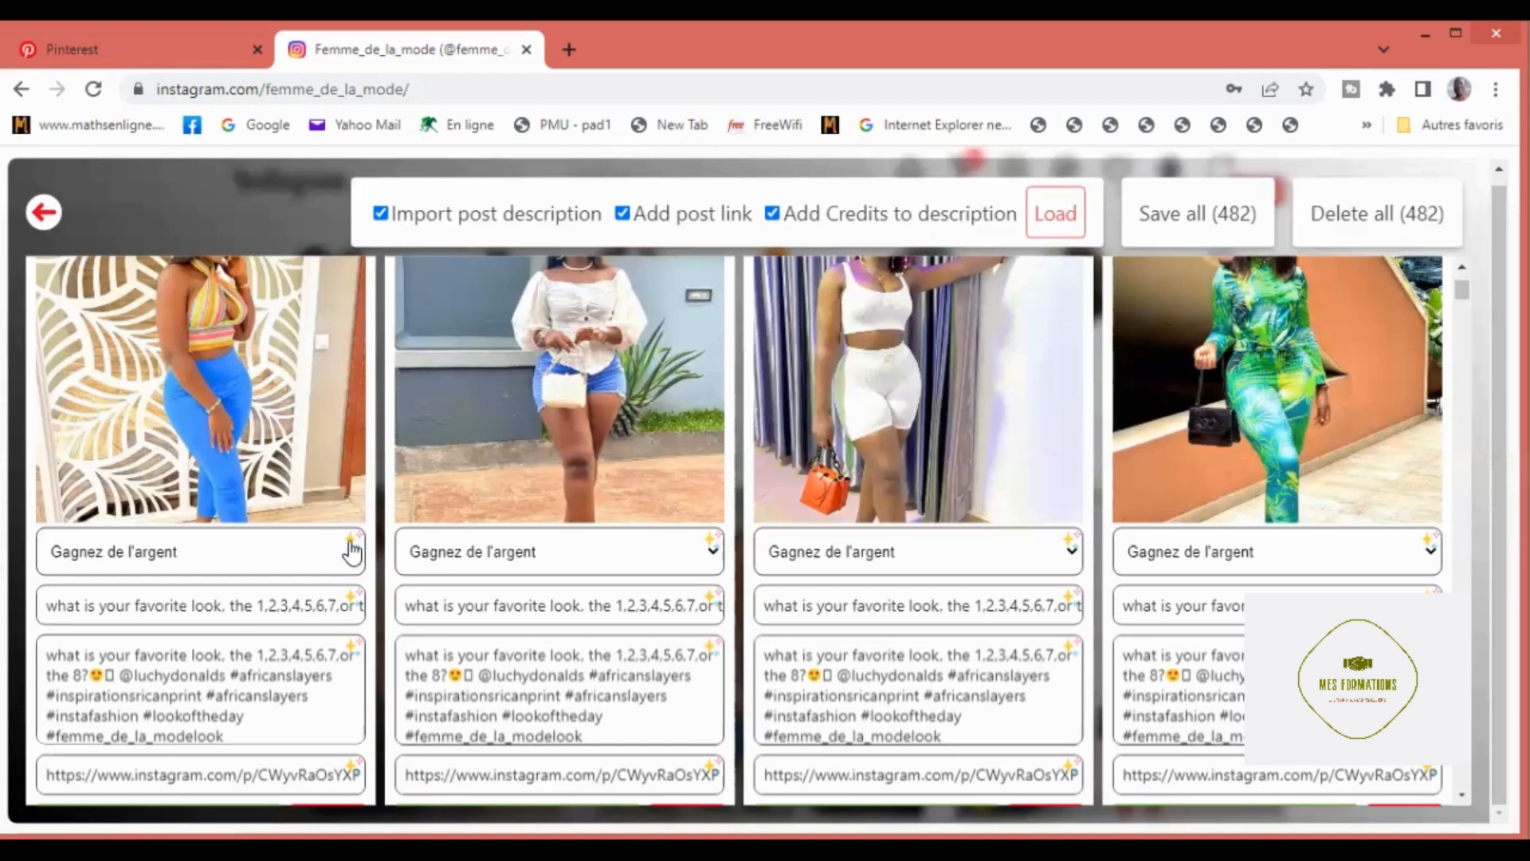
Step: Replace the title of the pin with the blue trousers with "Formez vous pour la prospection automatique"
click(63, 607)
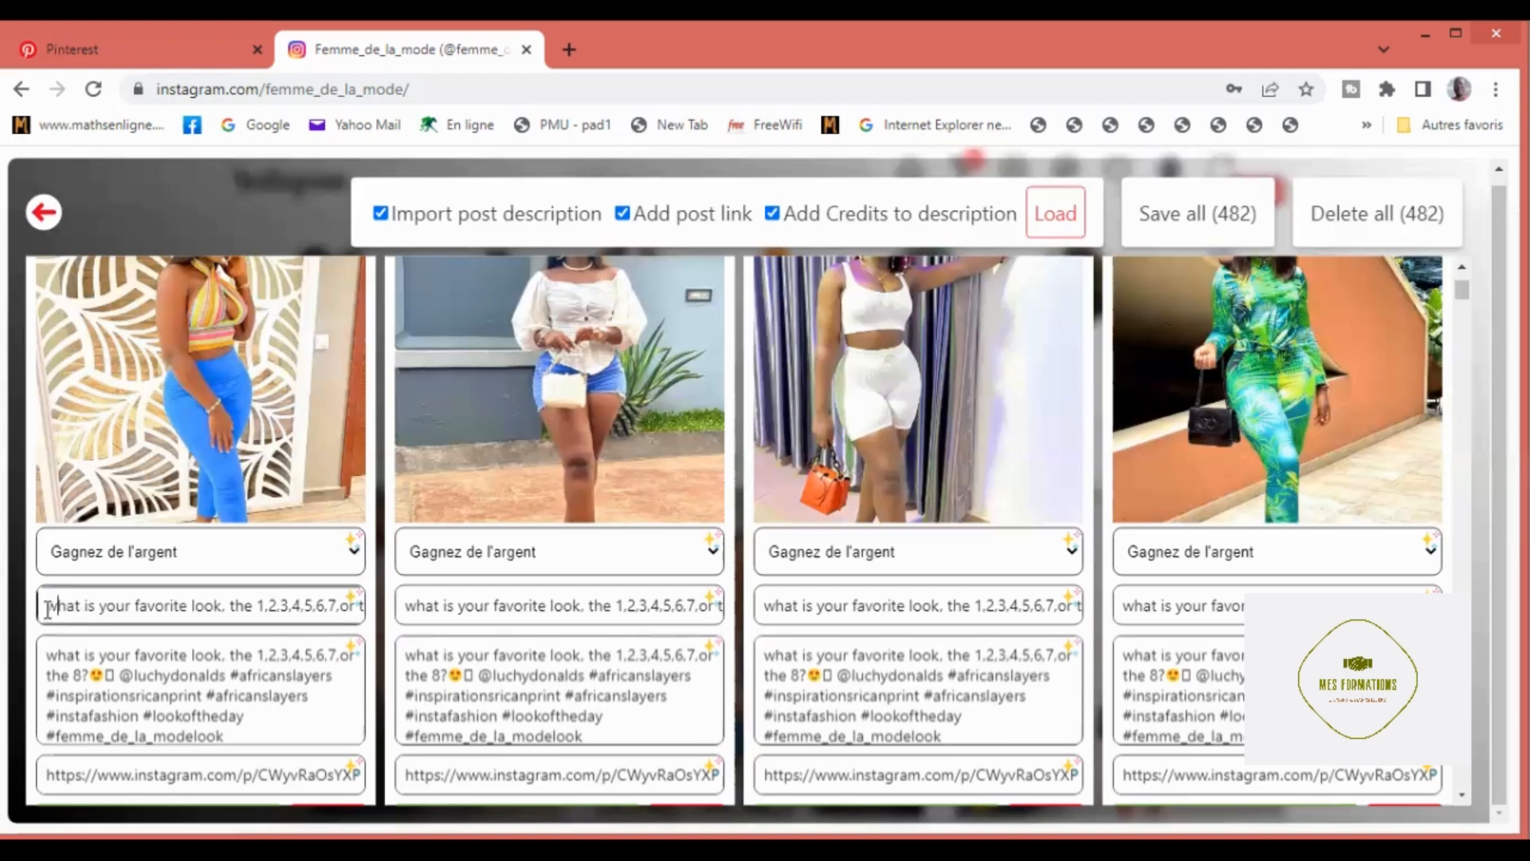
drag(46, 606, 351, 633)
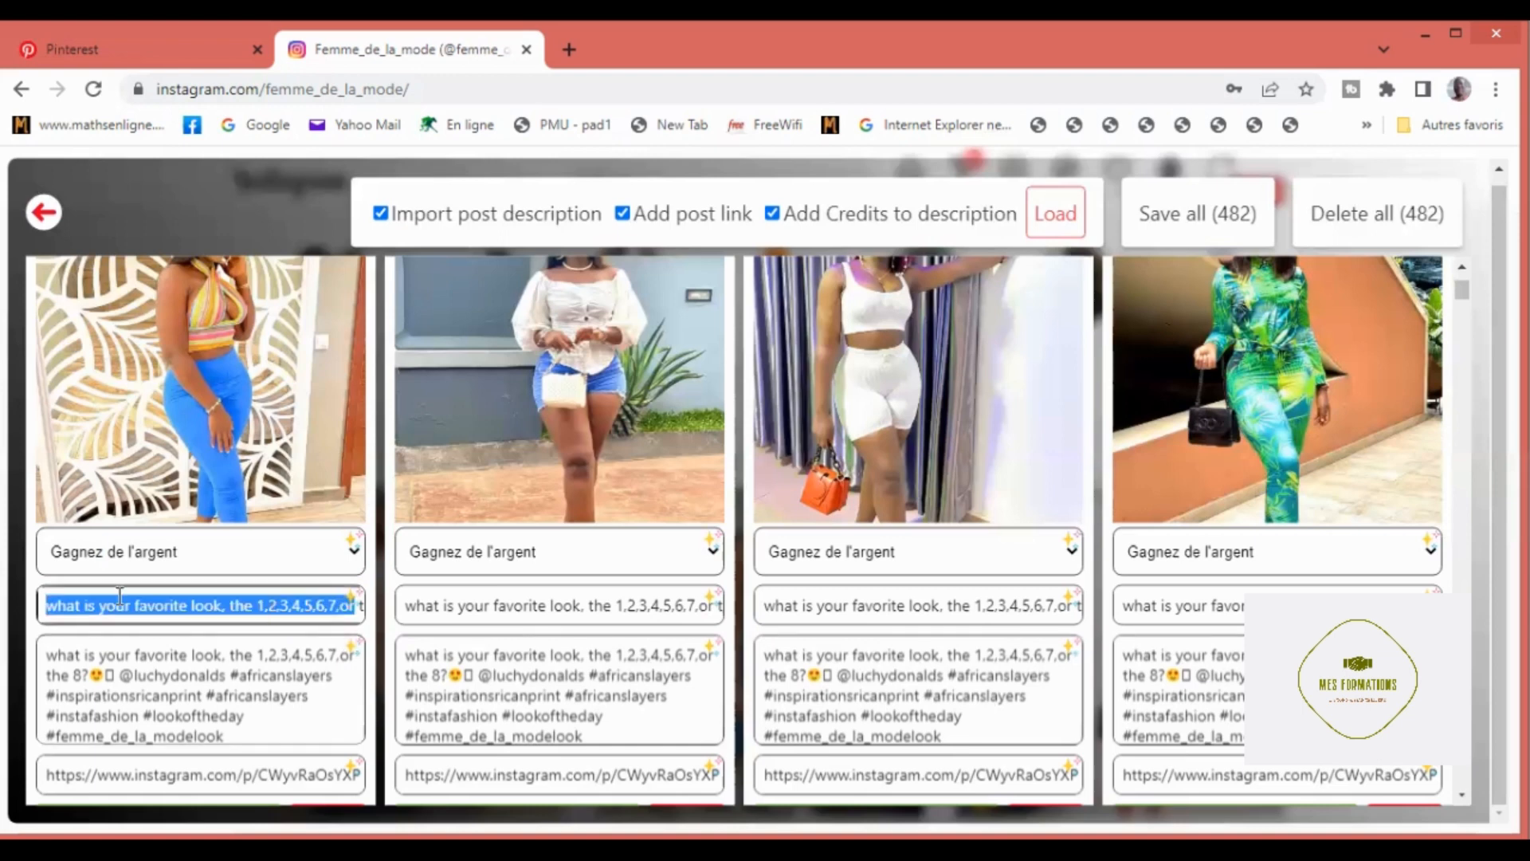
key(BackSpace)
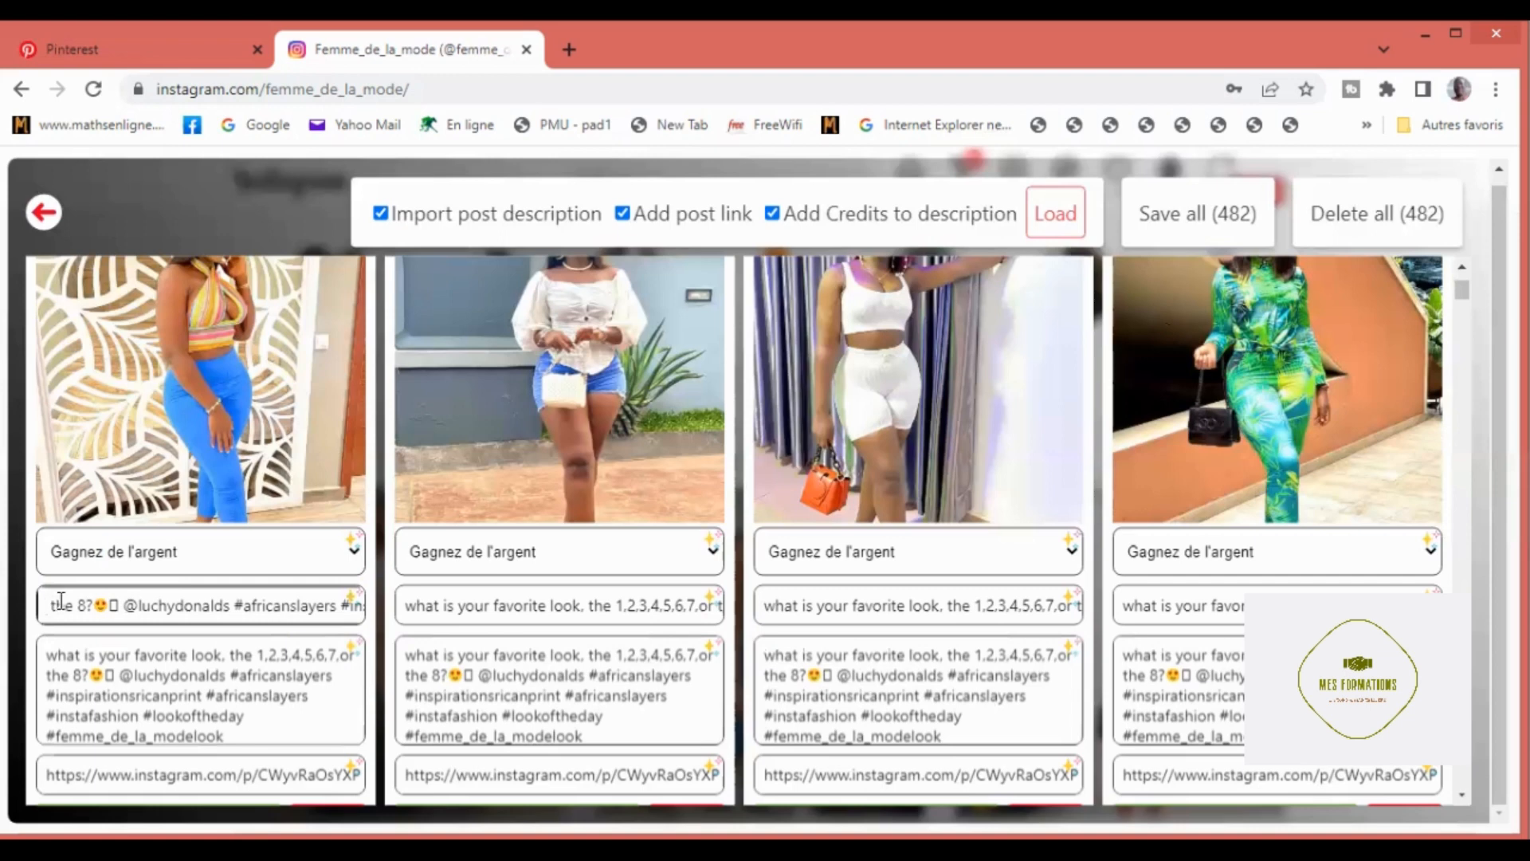
drag(129, 604, 358, 634)
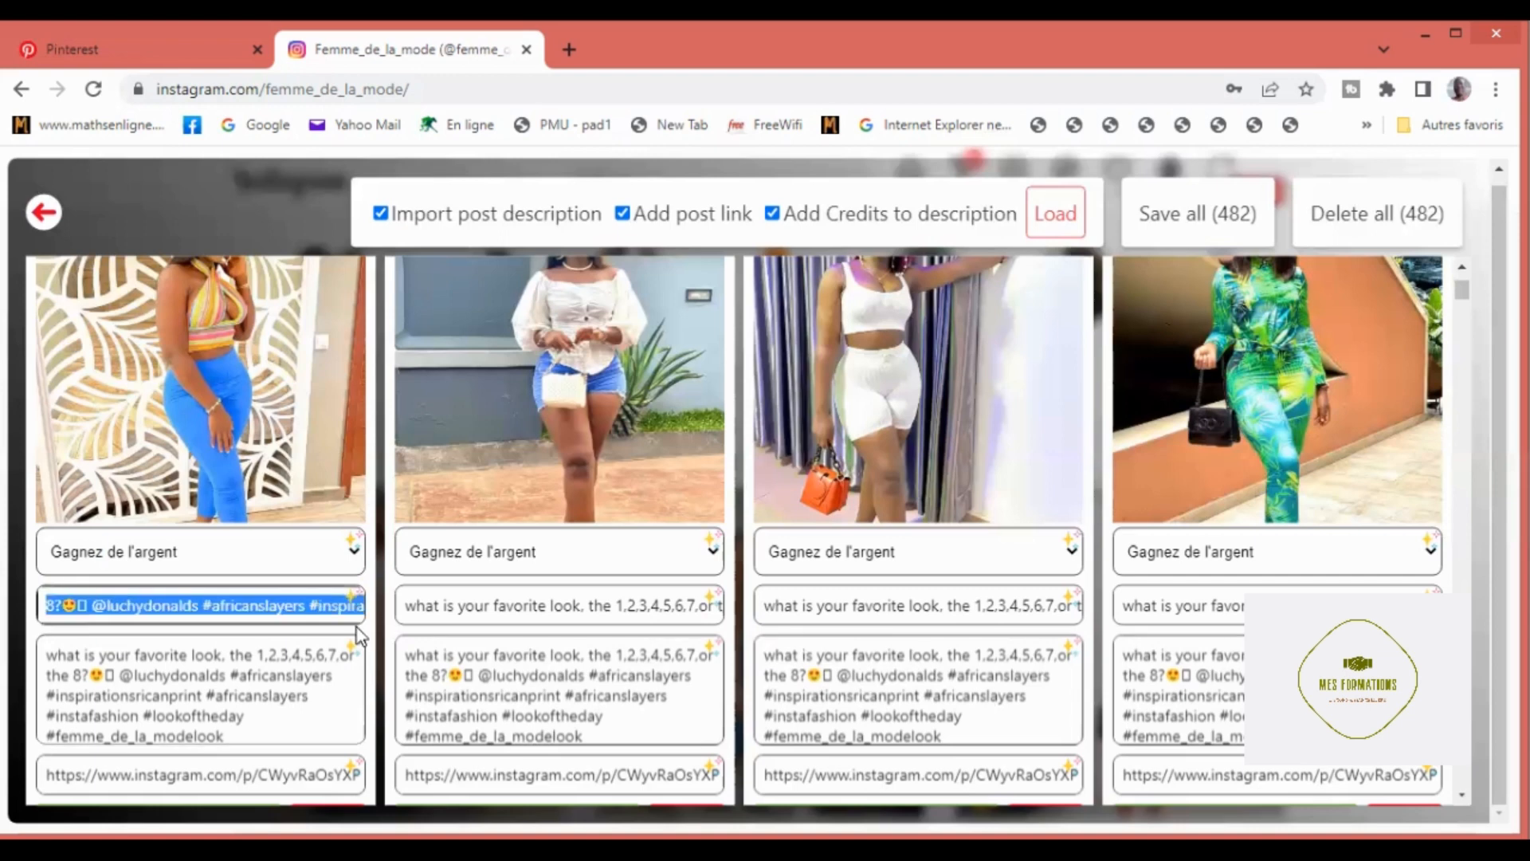
key(BackSpace)
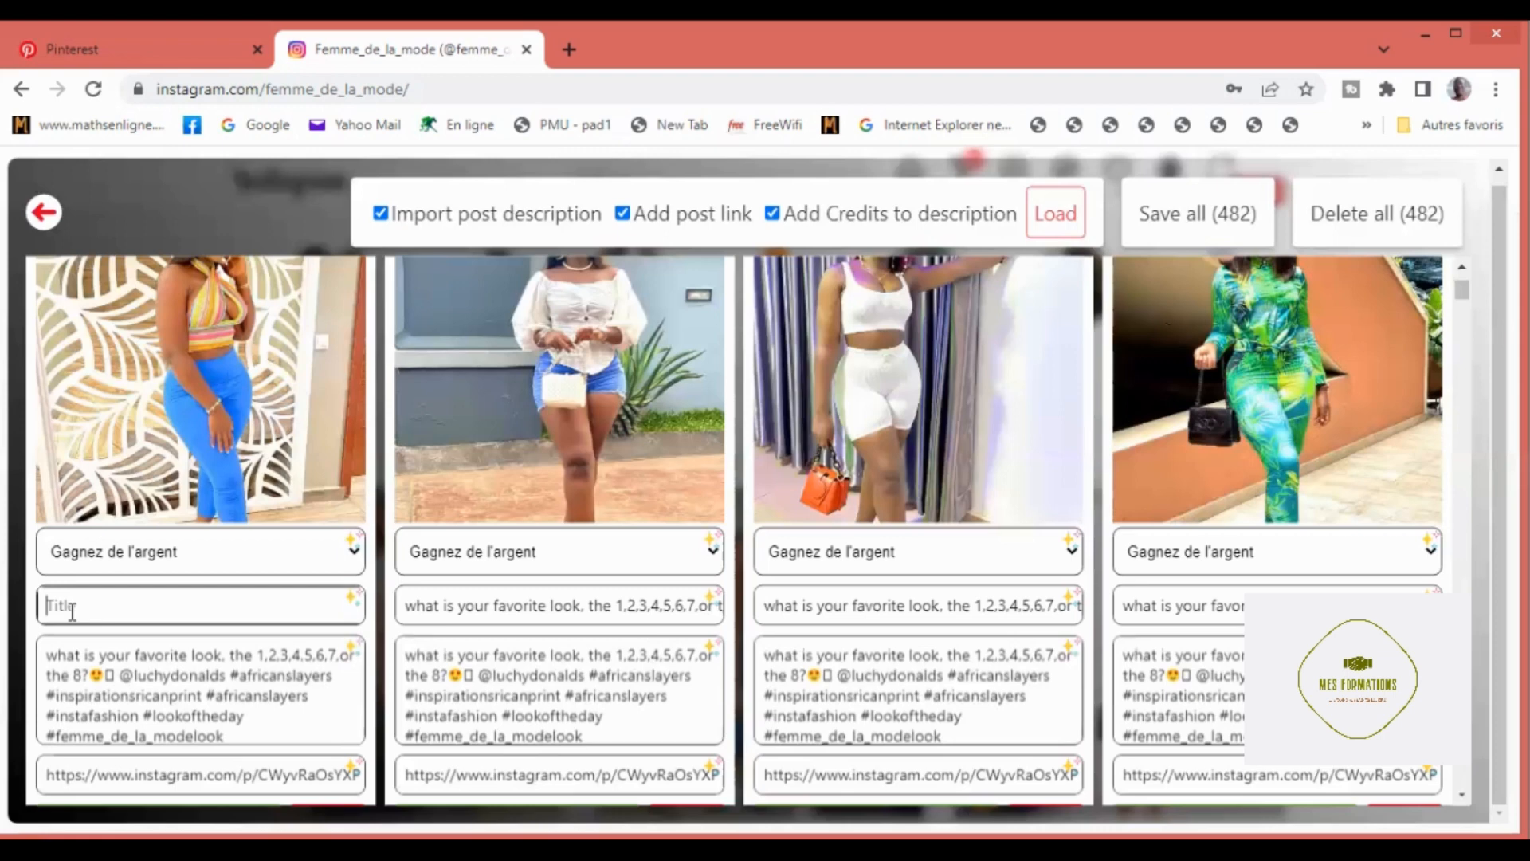
text(Formez vous pour la pro)
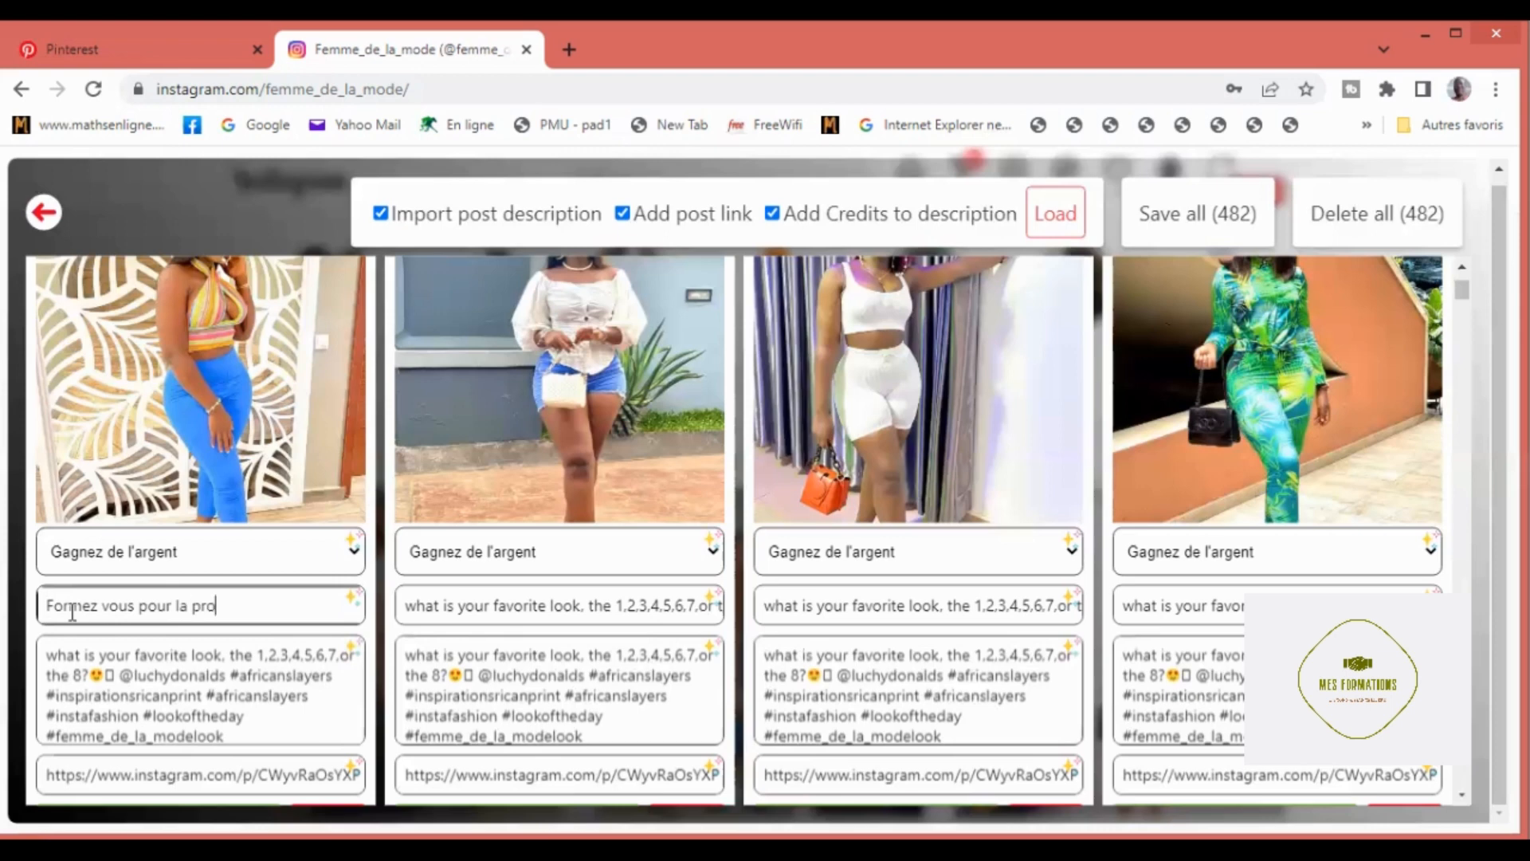
text(spection automatiqu)
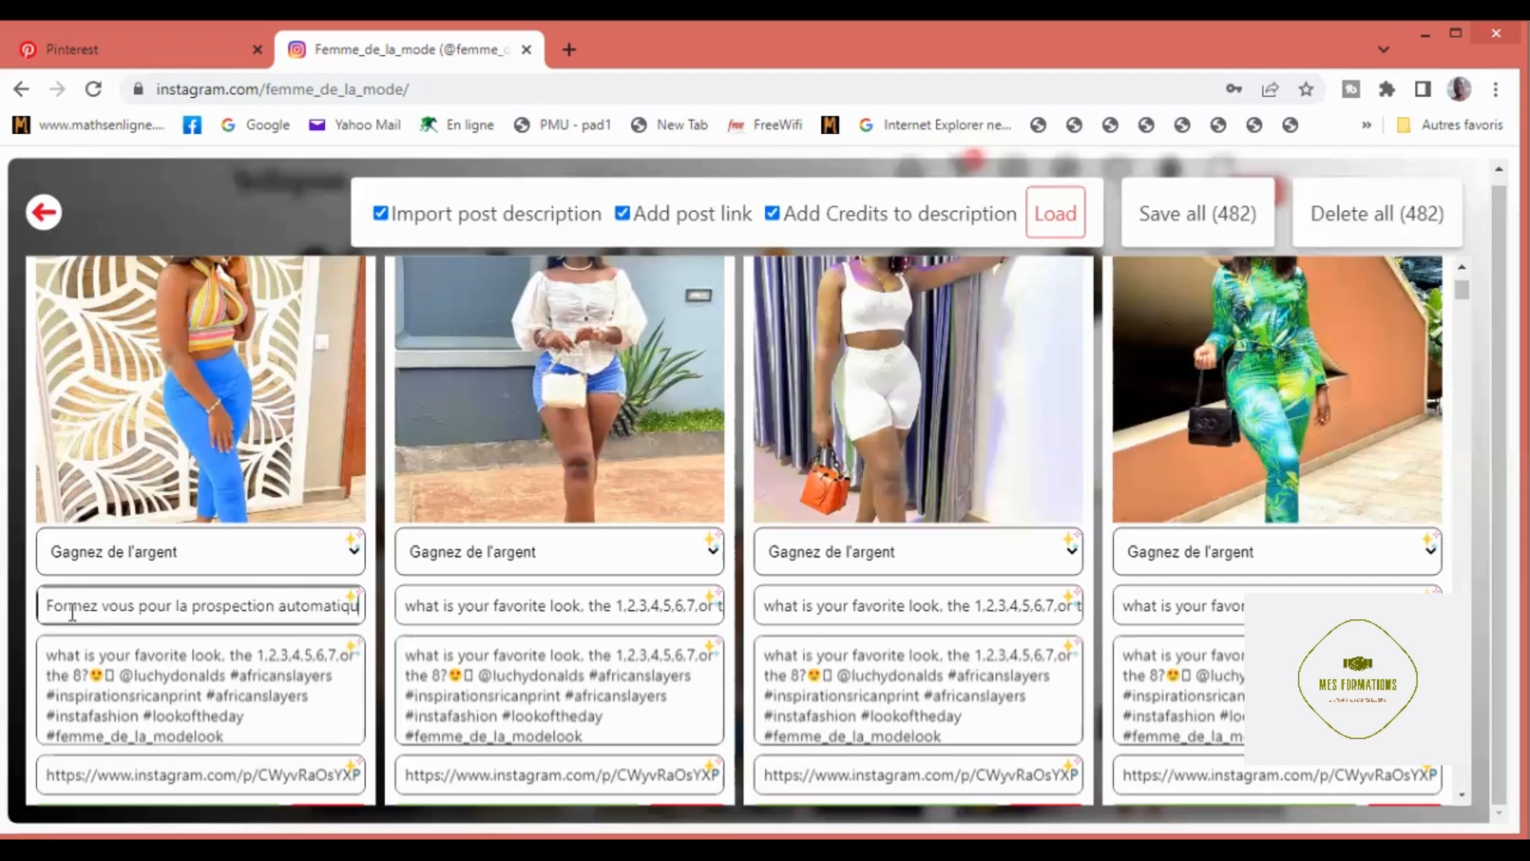
text(e)
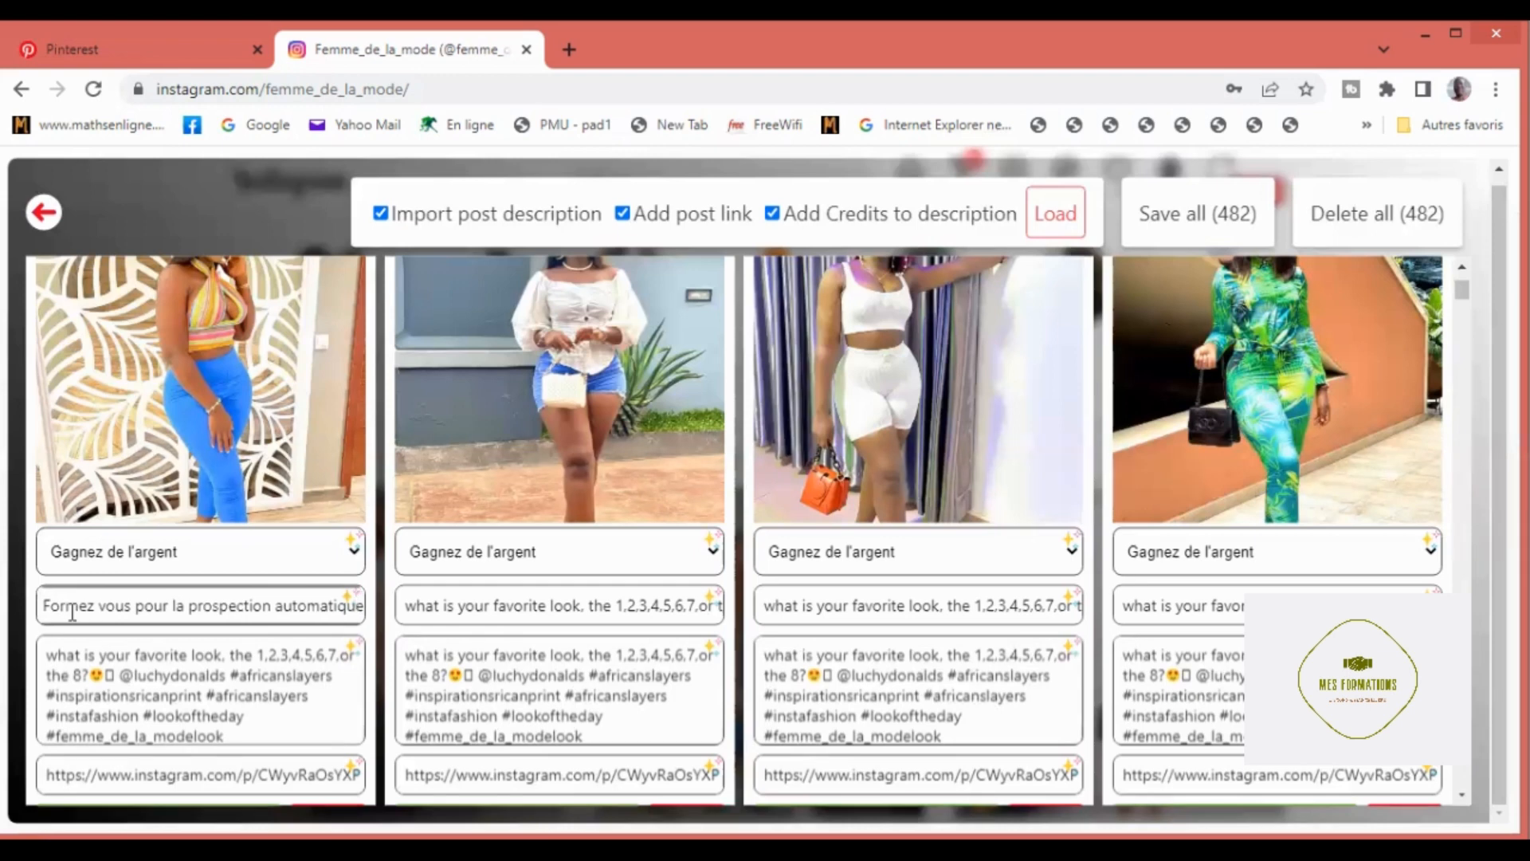
Step: Clear the imported description from the same pin and apply its new title to all pins
drag(45, 655, 335, 756)
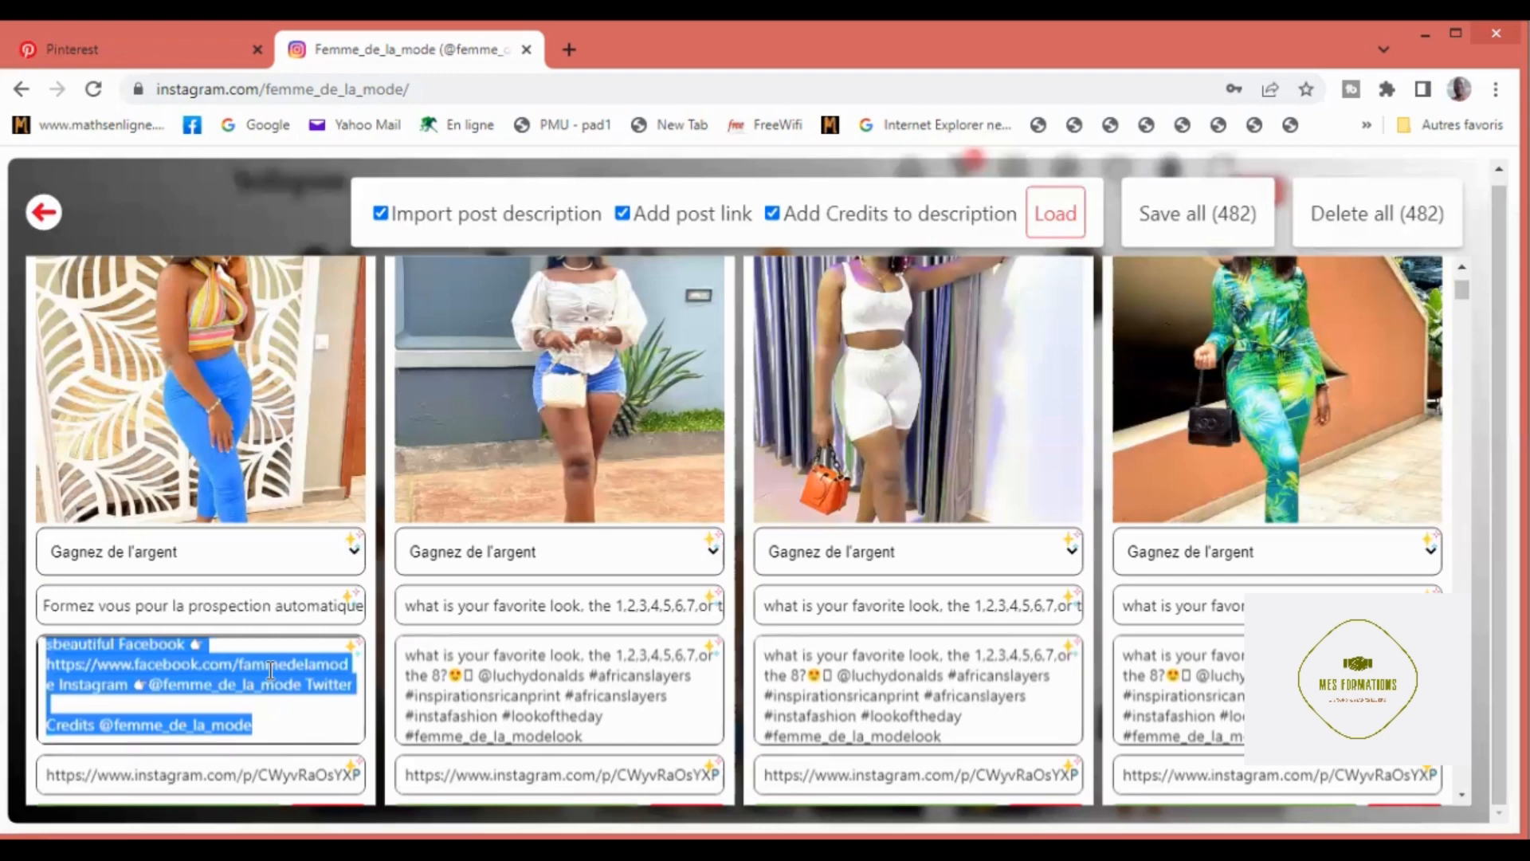
key(Delete)
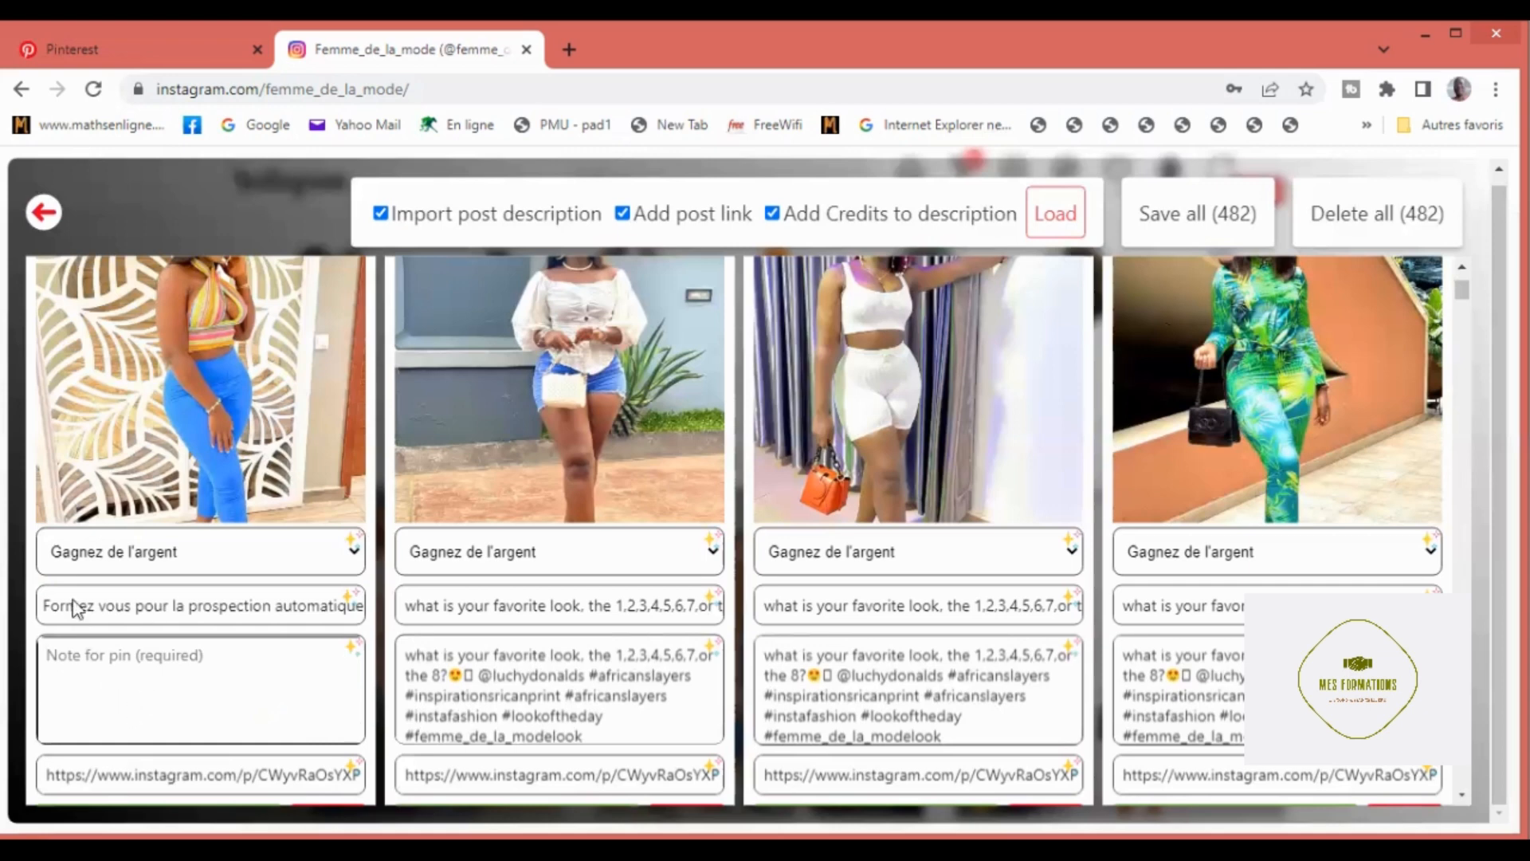
click(351, 604)
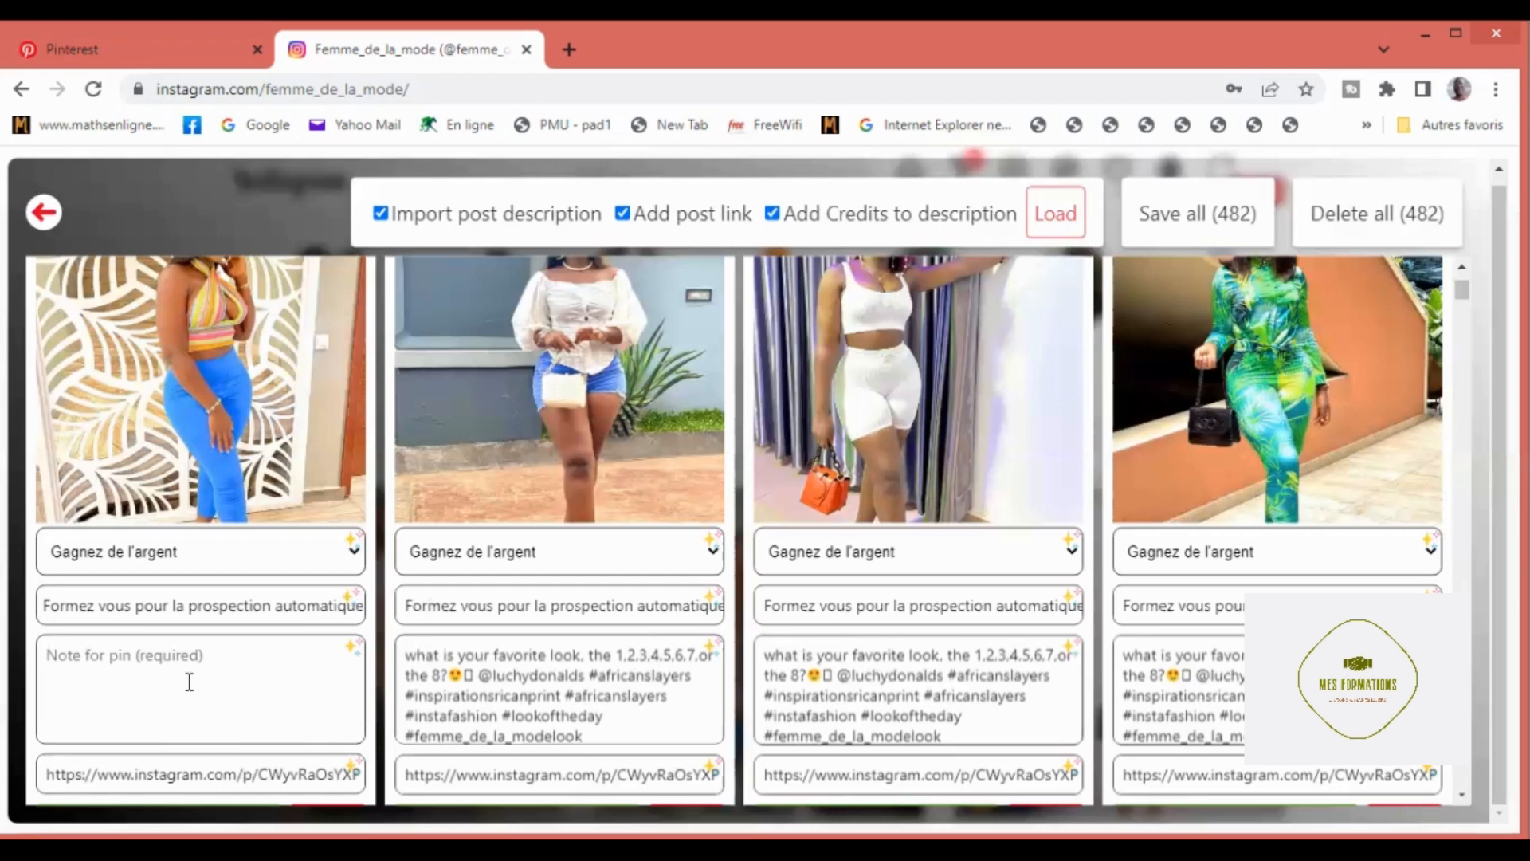
Step: Begin the first pin's empty note with "Formation pour prospecter en automatique et gagner de l'argent"
click(60, 663)
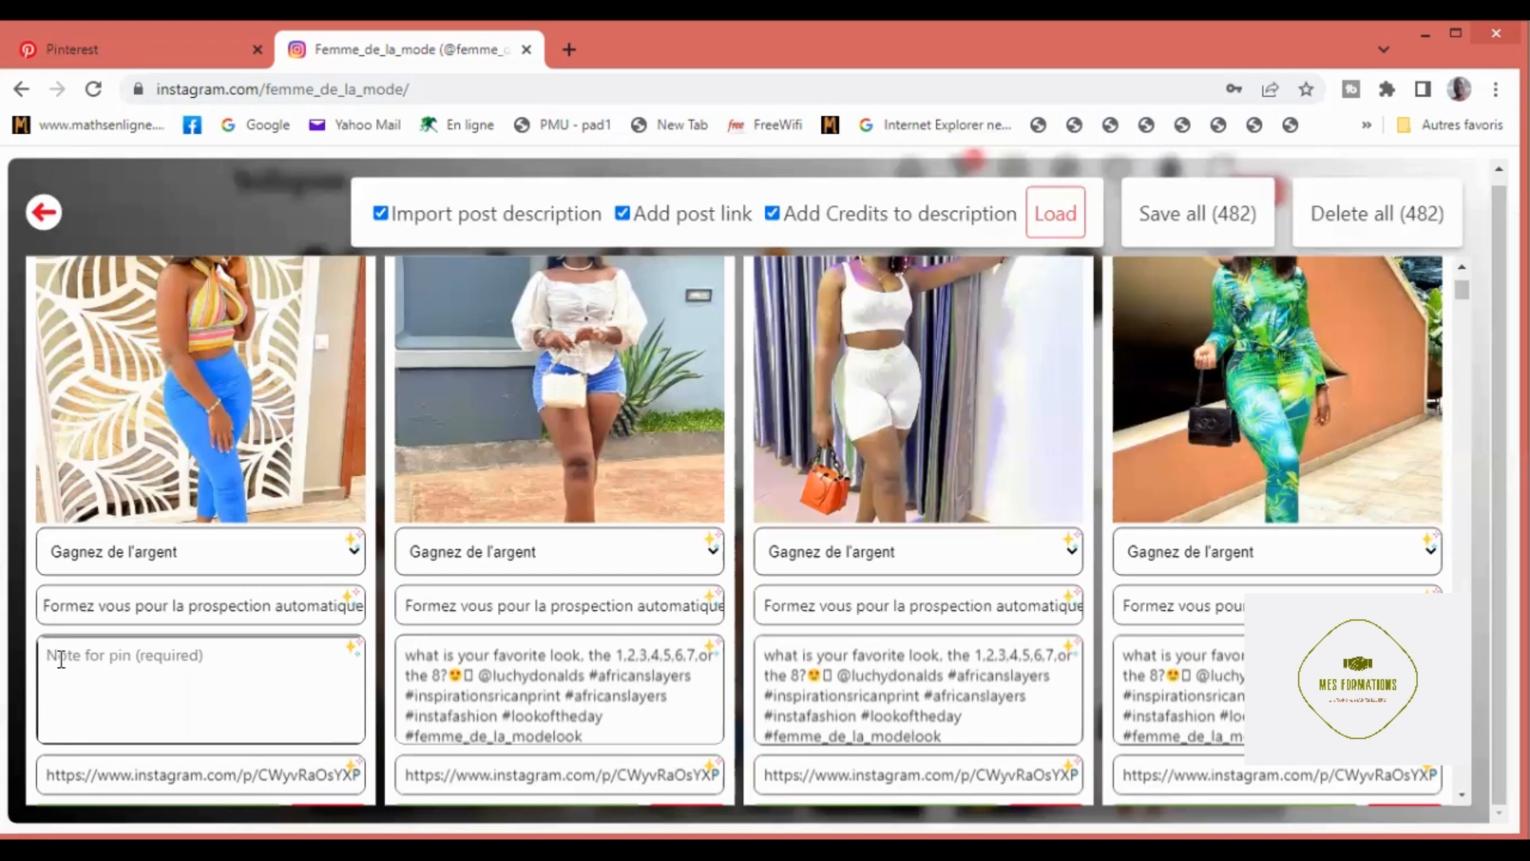
text(Formation pour)
text(prospecter)
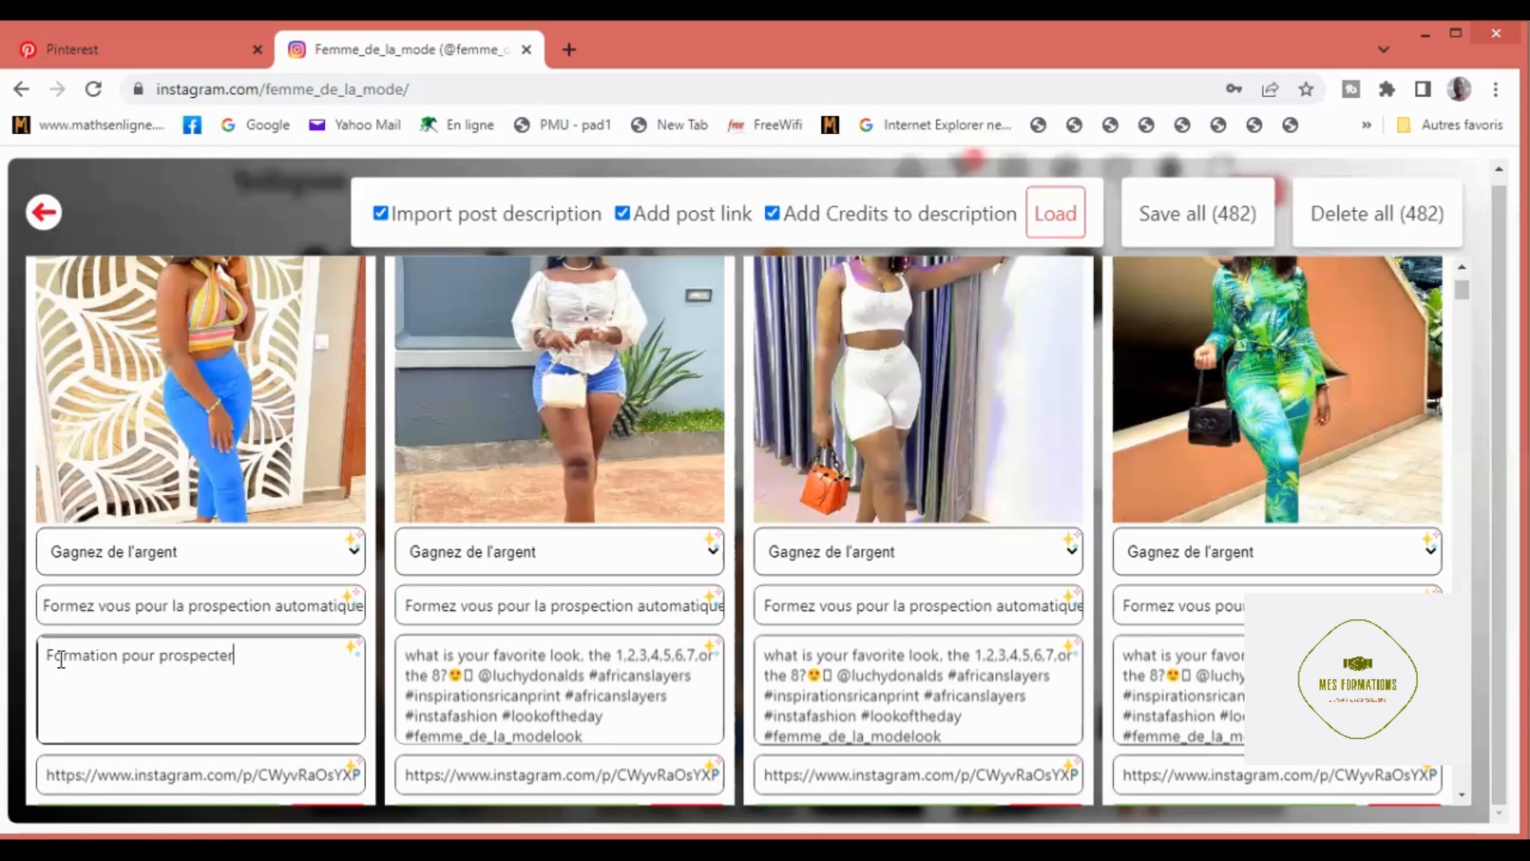
text( en automatique et)
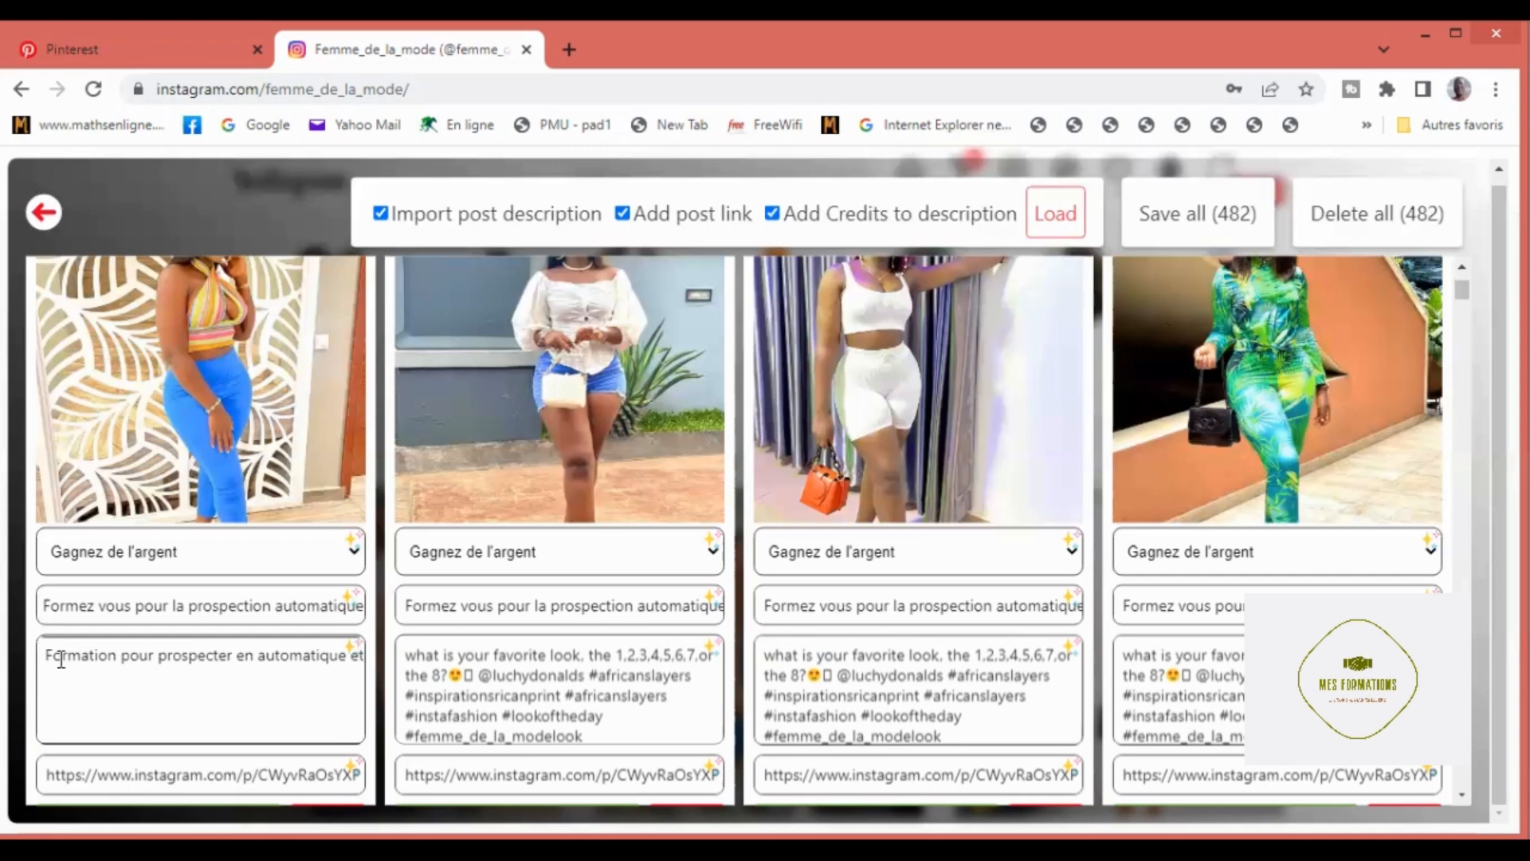
text( ga)
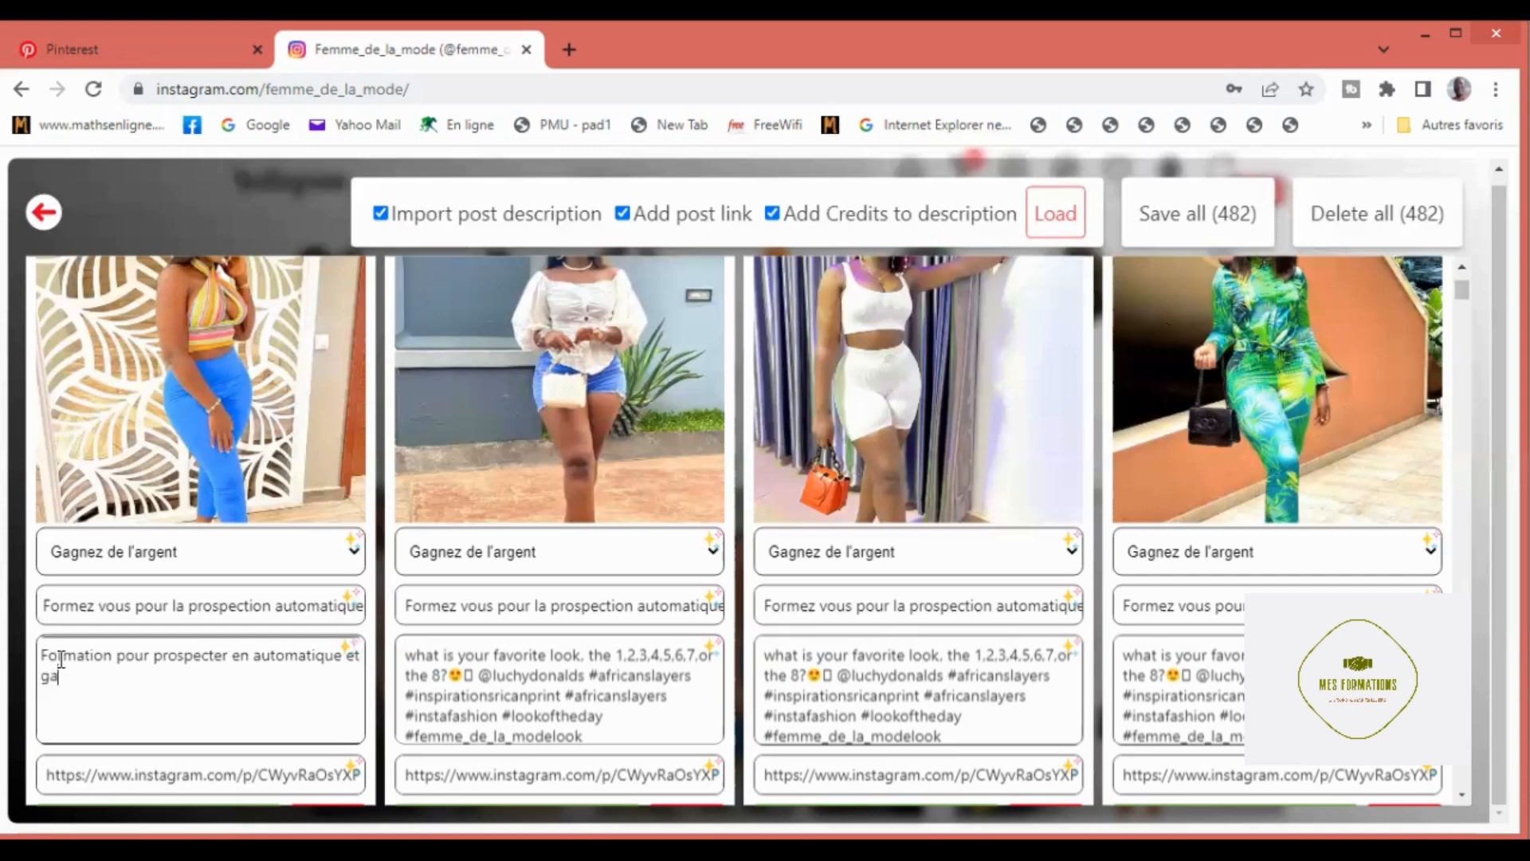
text(gner de l'argent #MLM)
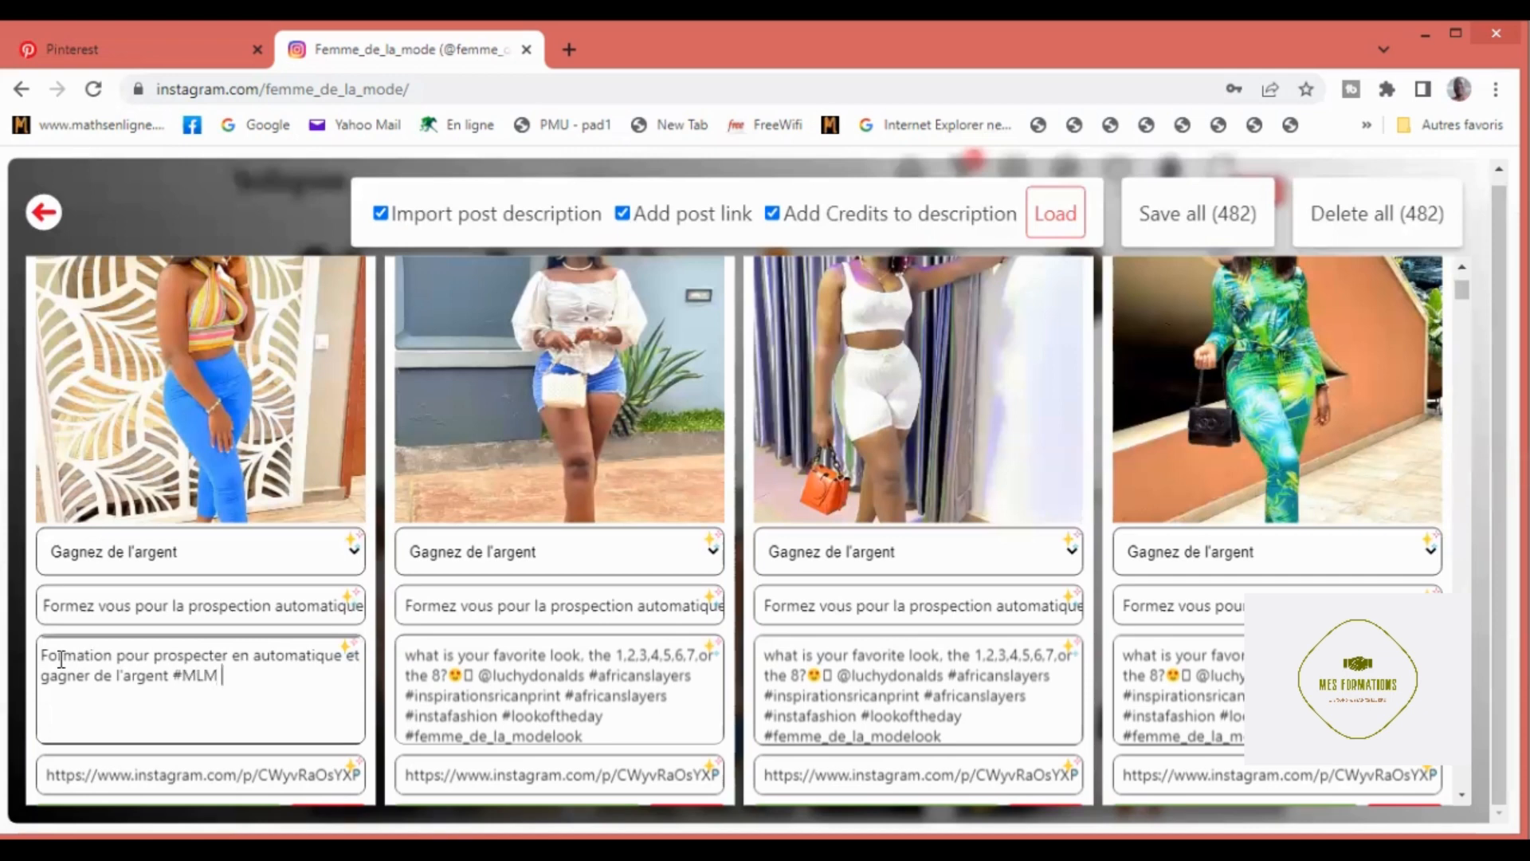
text( # prospection MLM)
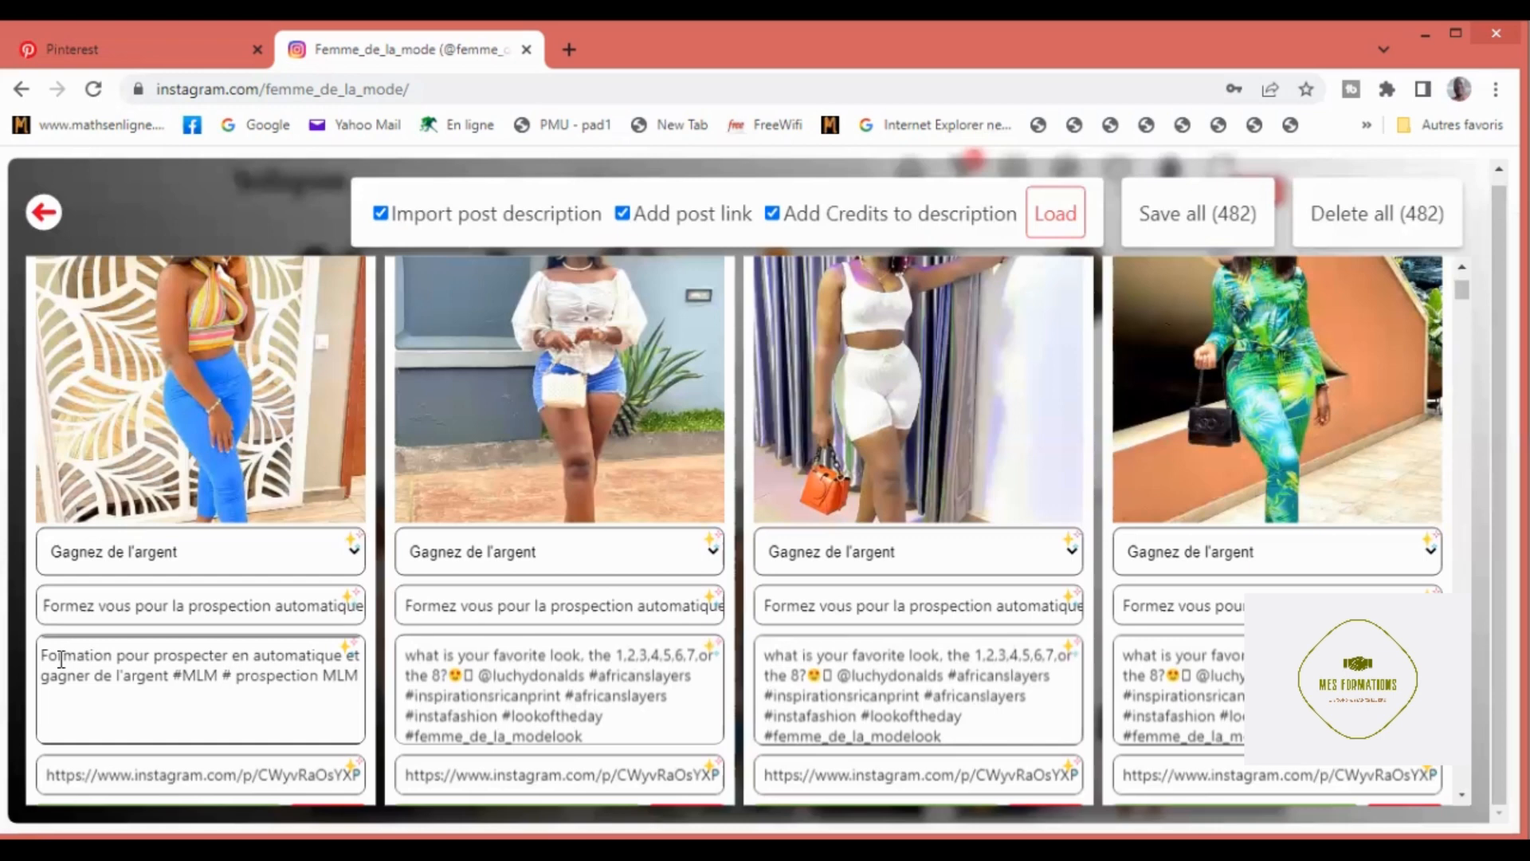
text( 4.0 #)
Step: Append the hashtags "#MLM # prospection MLM 4.0 # pas de liste nom" to the pin's note
text(pas de liste nom)
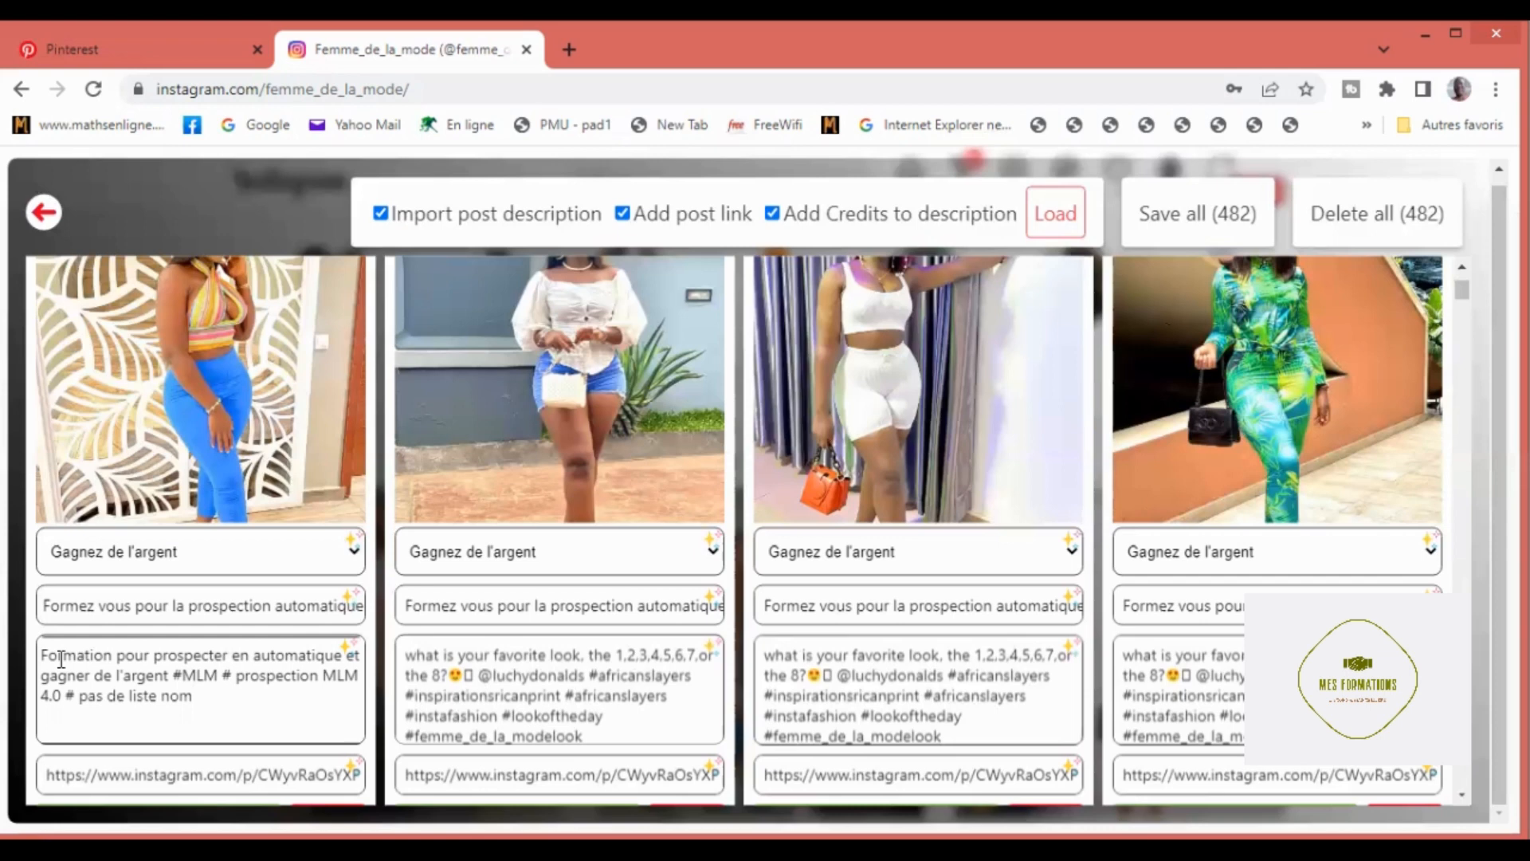
text( #)
Step: Continue the pin's note with "# Recevoir 4 à 5 fileuls par mois en automatique"
text(R)
text(eq)
text(ev)
text(oir)
text( 4)
text( à)
text( 5)
text( fi)
text(euls)
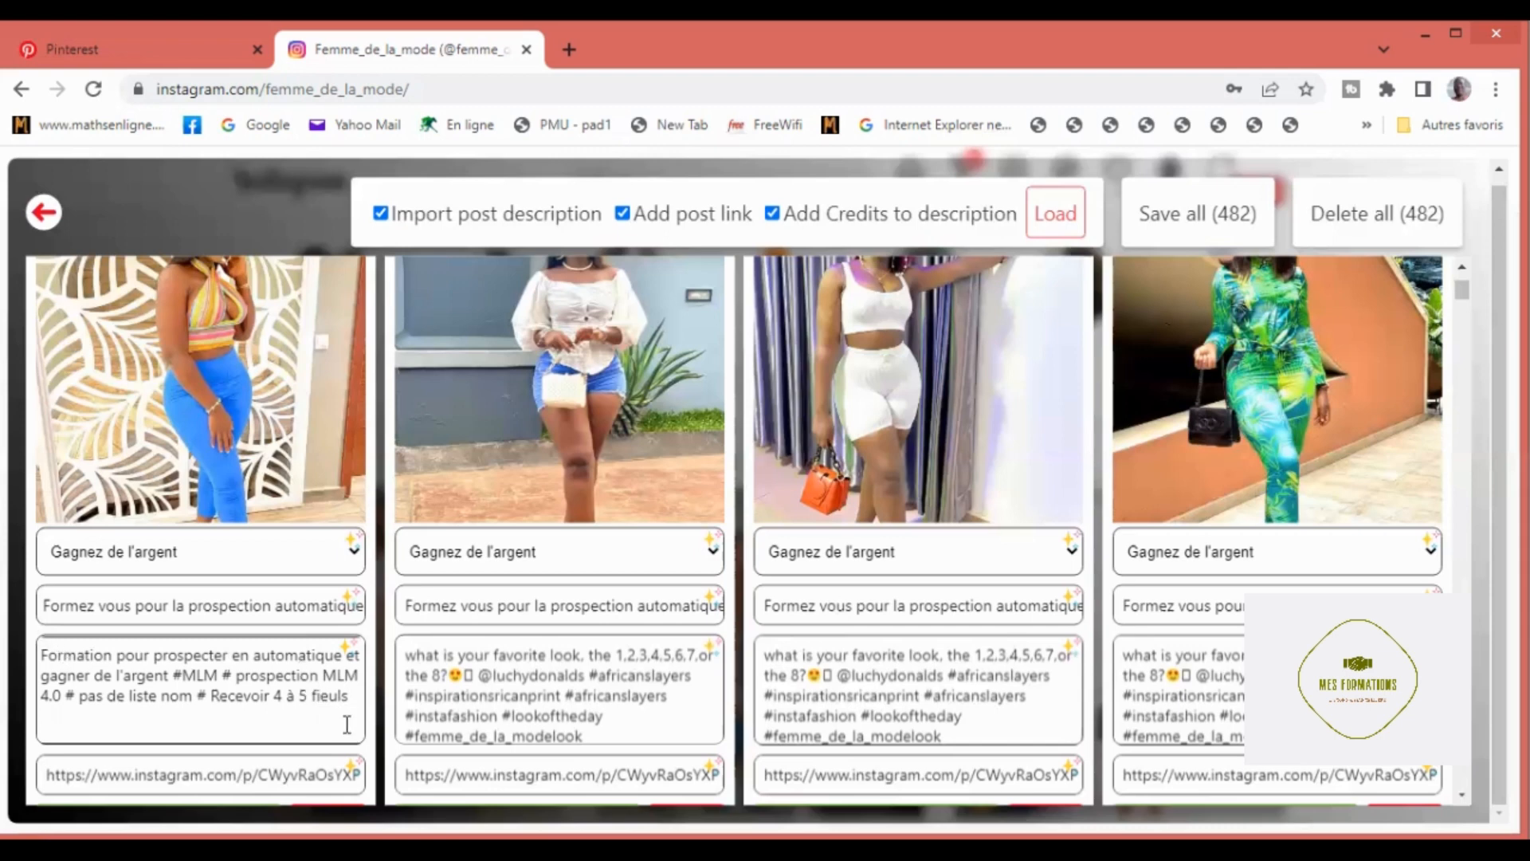
text(l)
text( par)
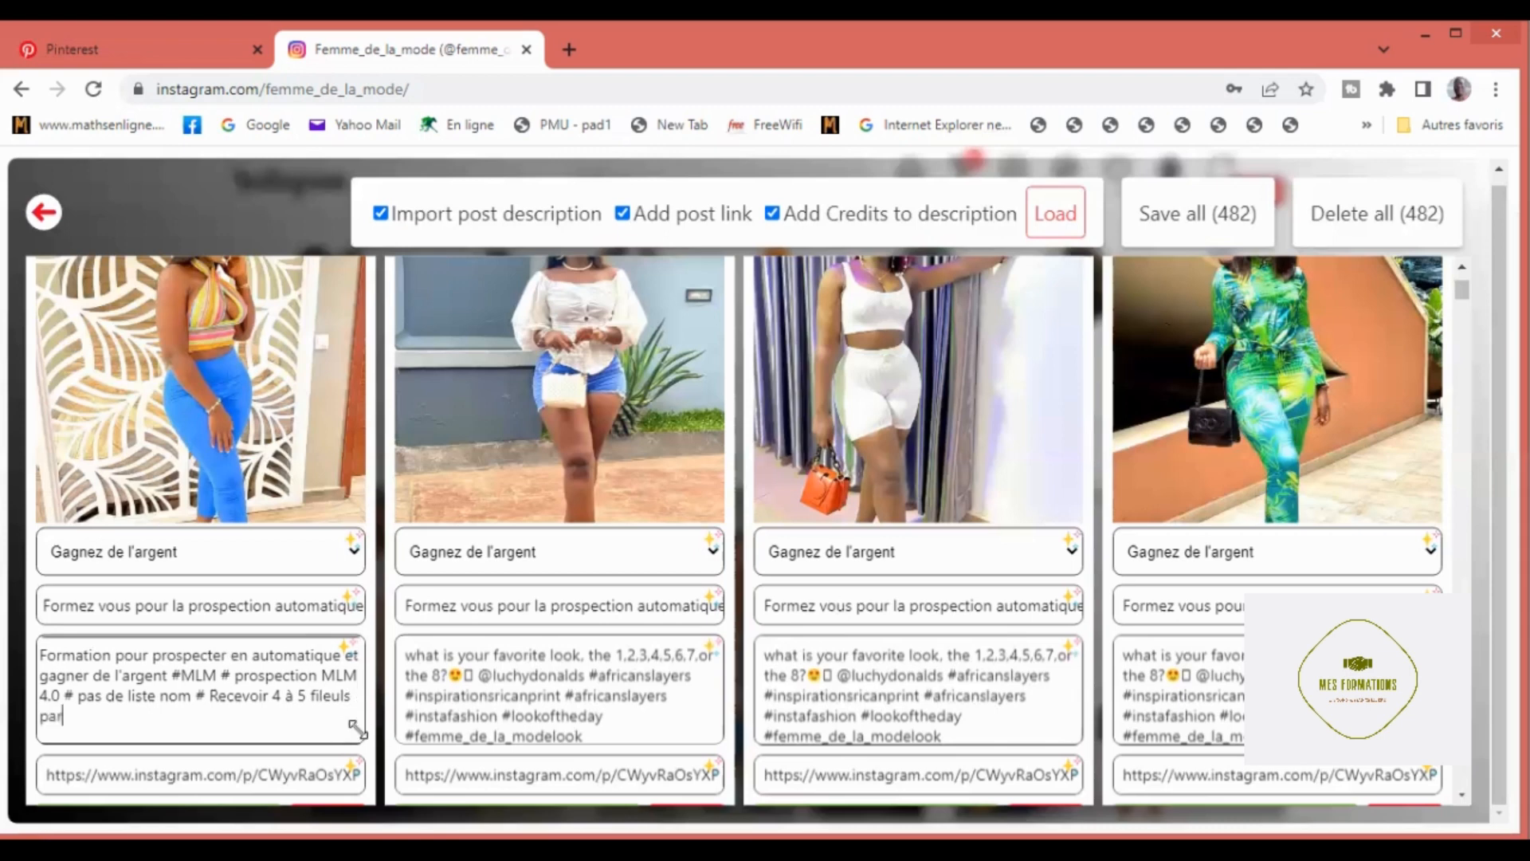
text( mois en automatic)
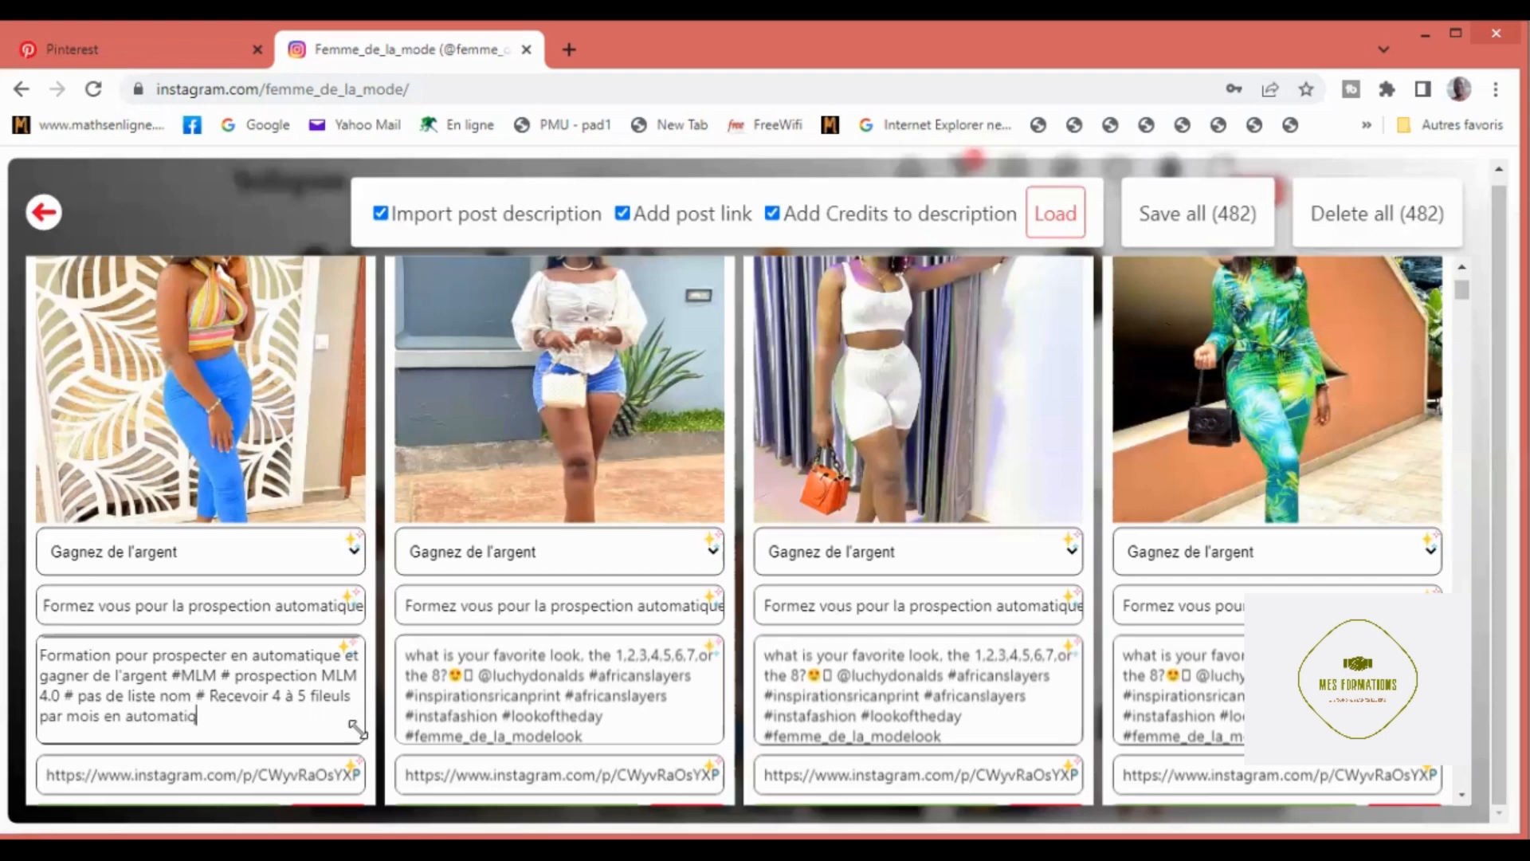
text(ue# mes methode)
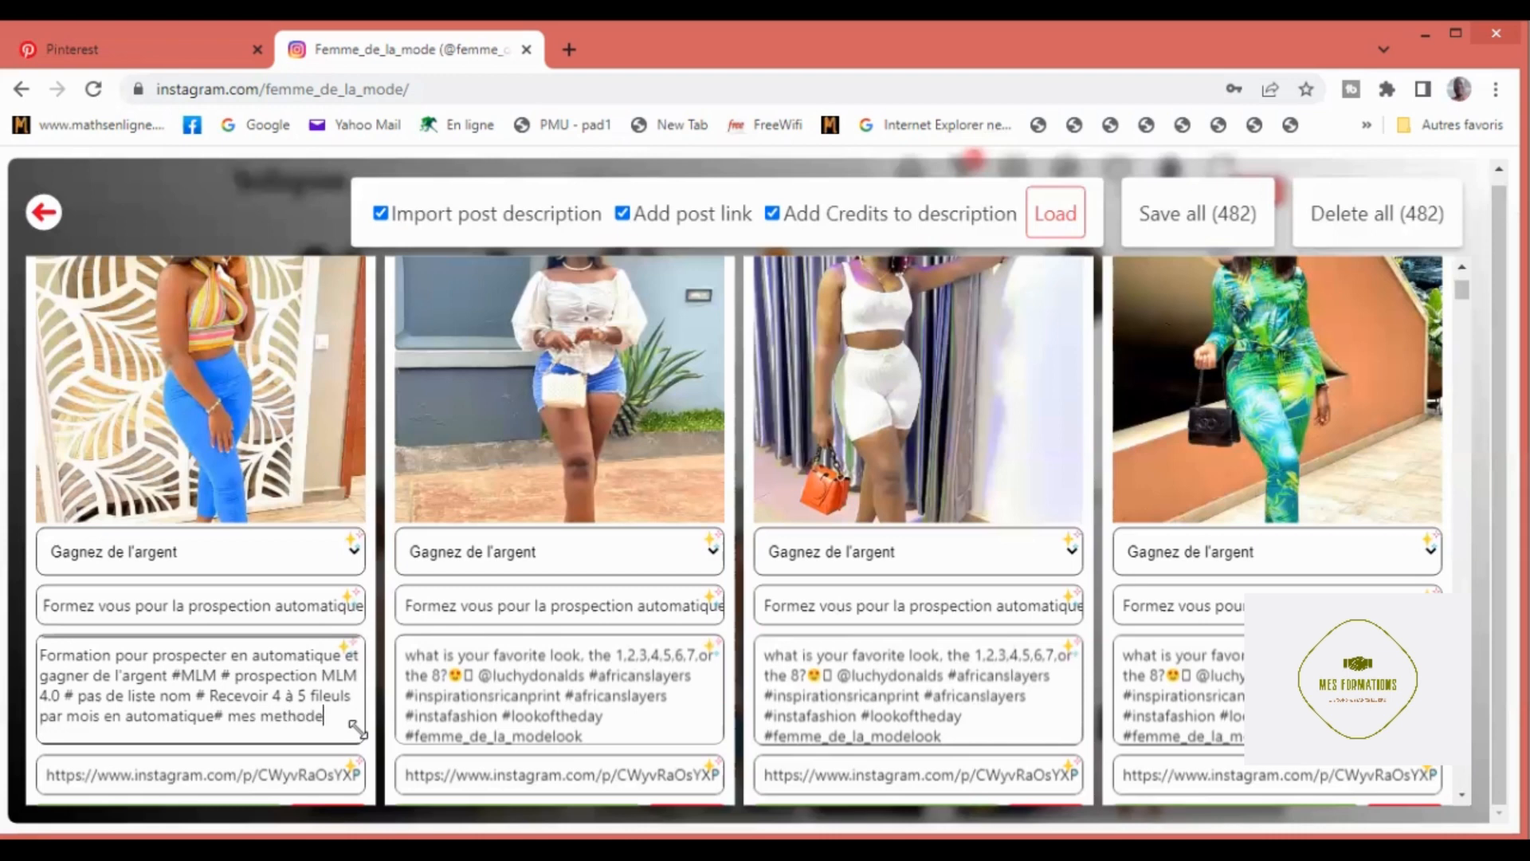
text(s secrètete)
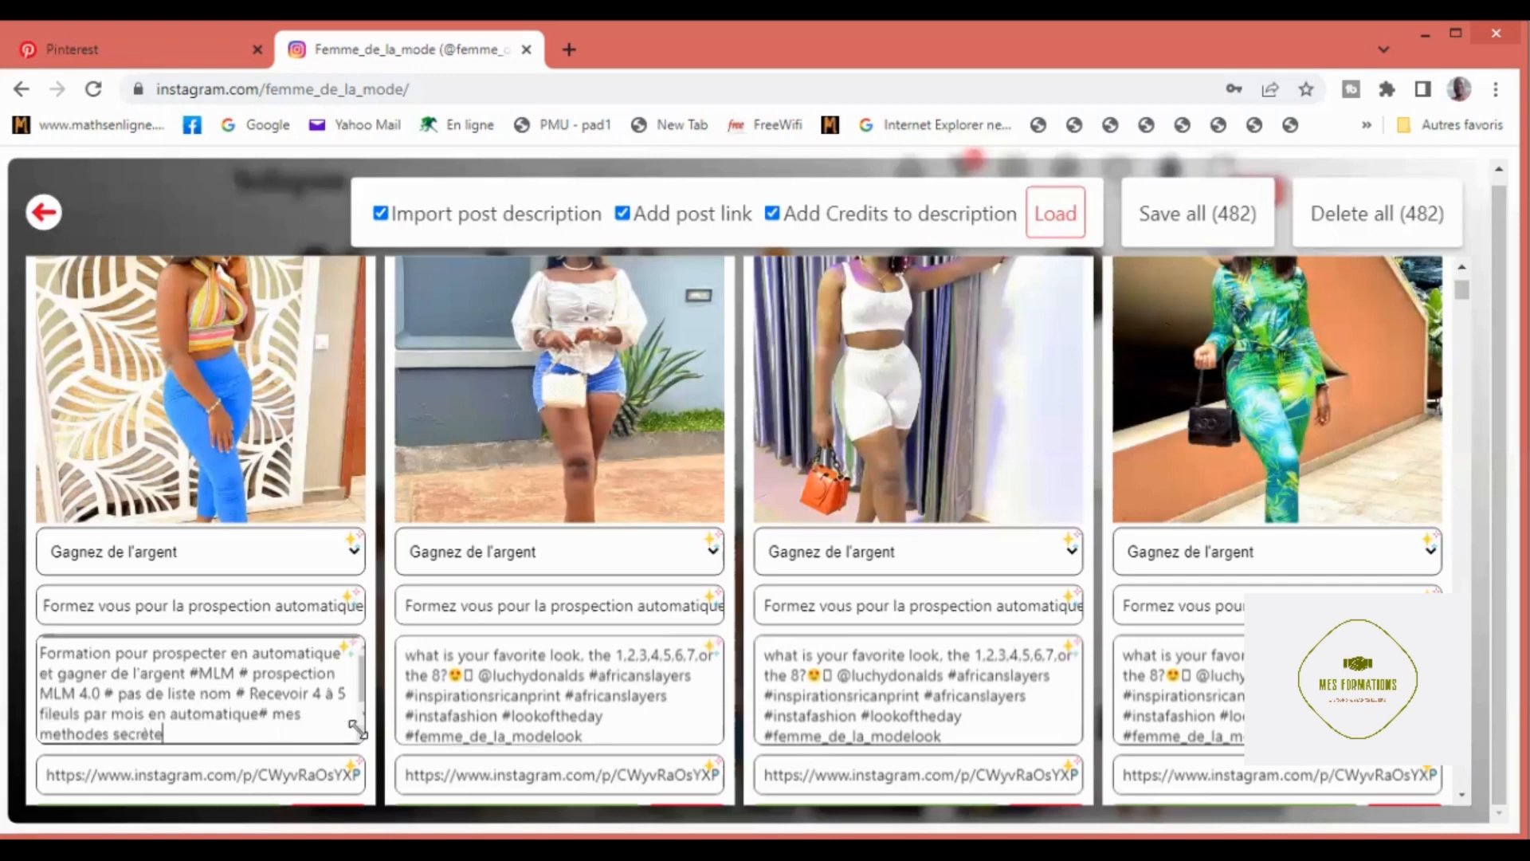
text(s)
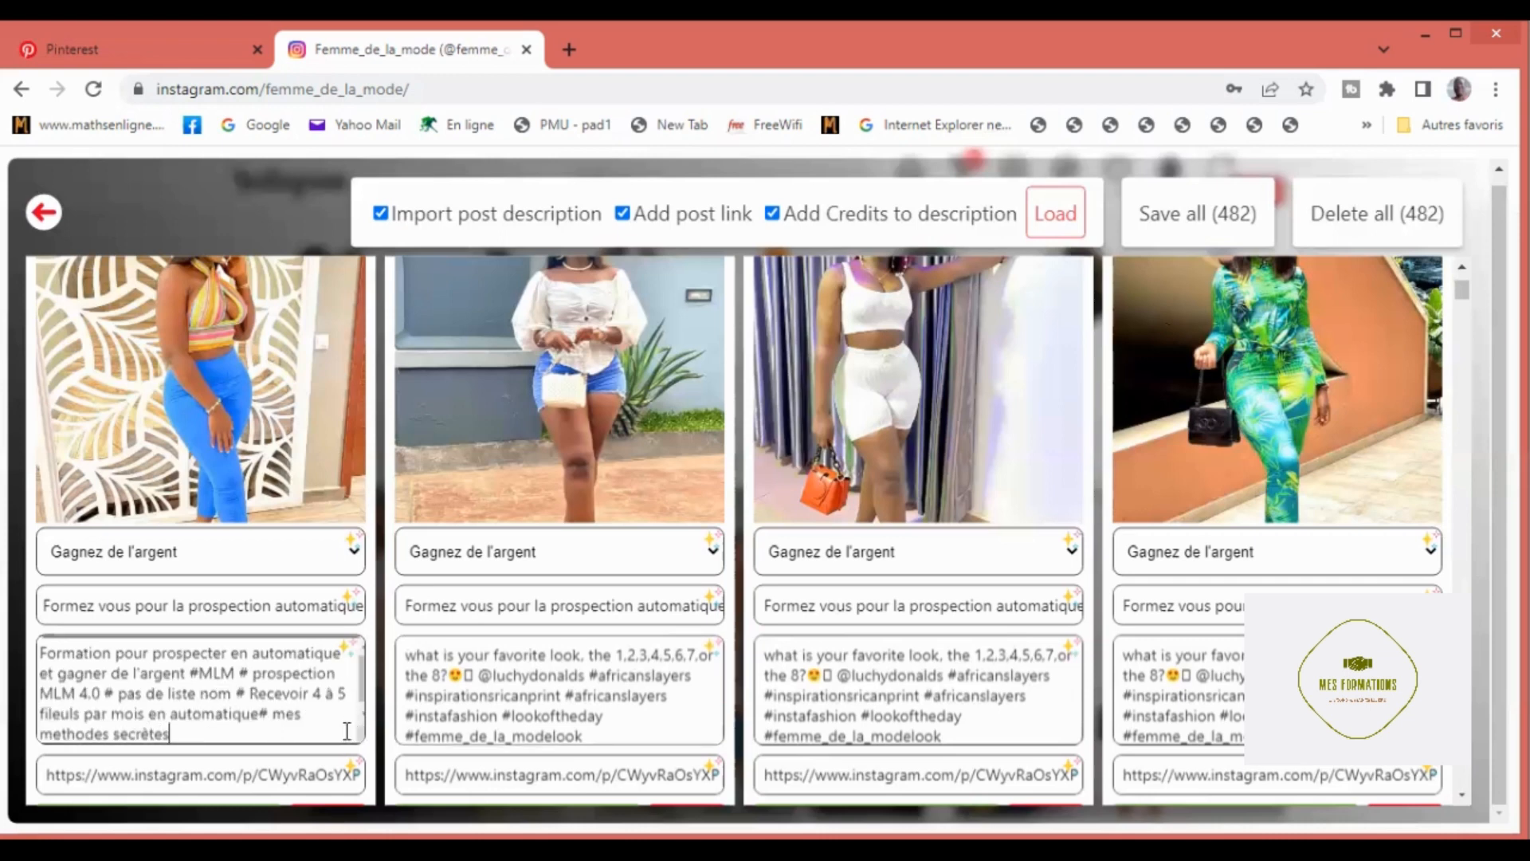
Step: Finish the pin's note with "# mes methodes secrètes" and apply the complete note to all pins
click(344, 652)
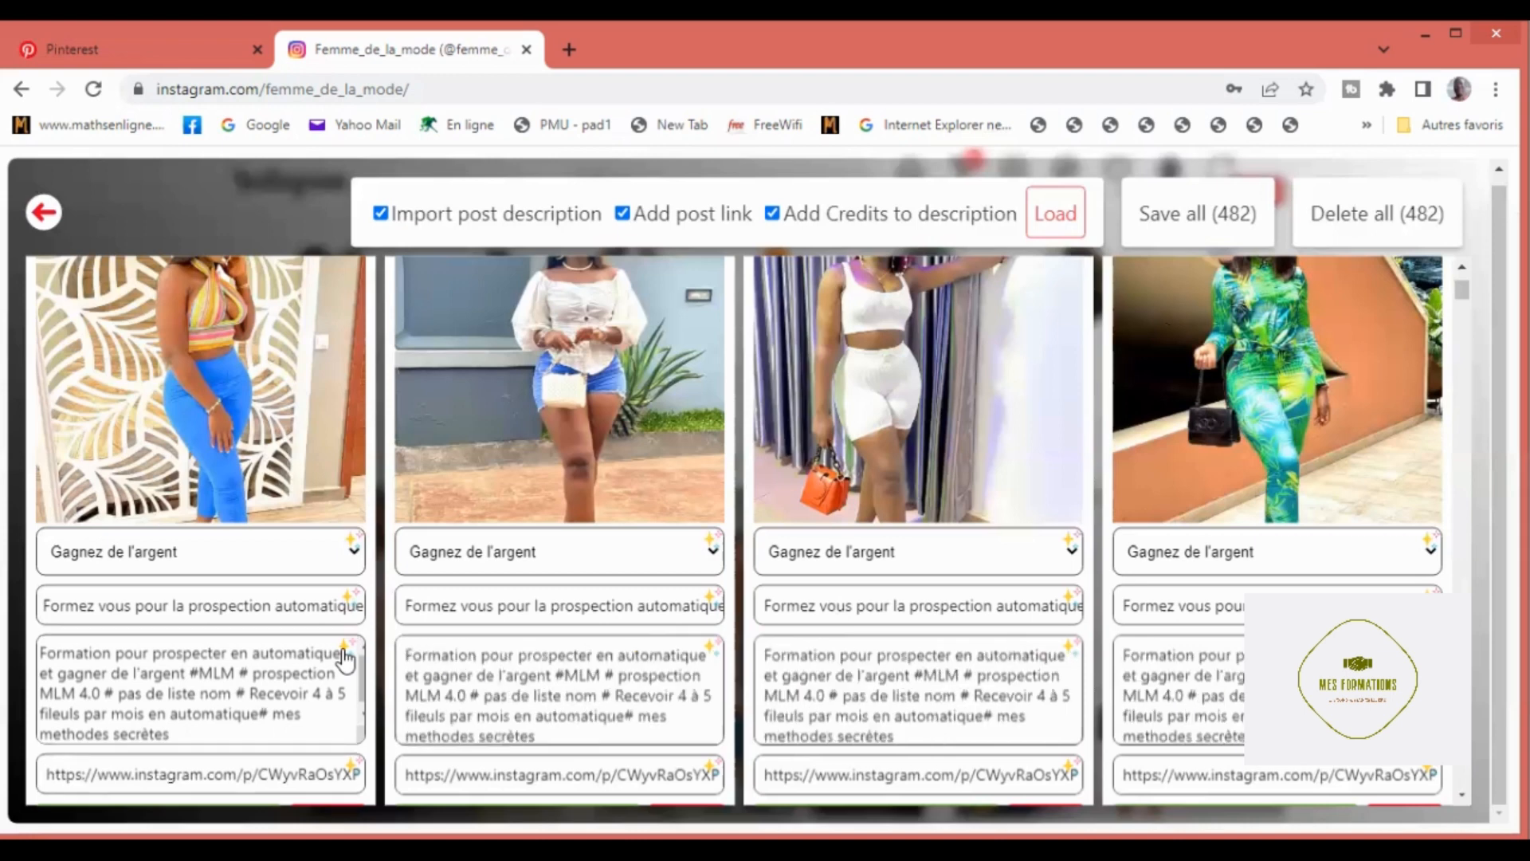
scroll(48, 678, down, 1)
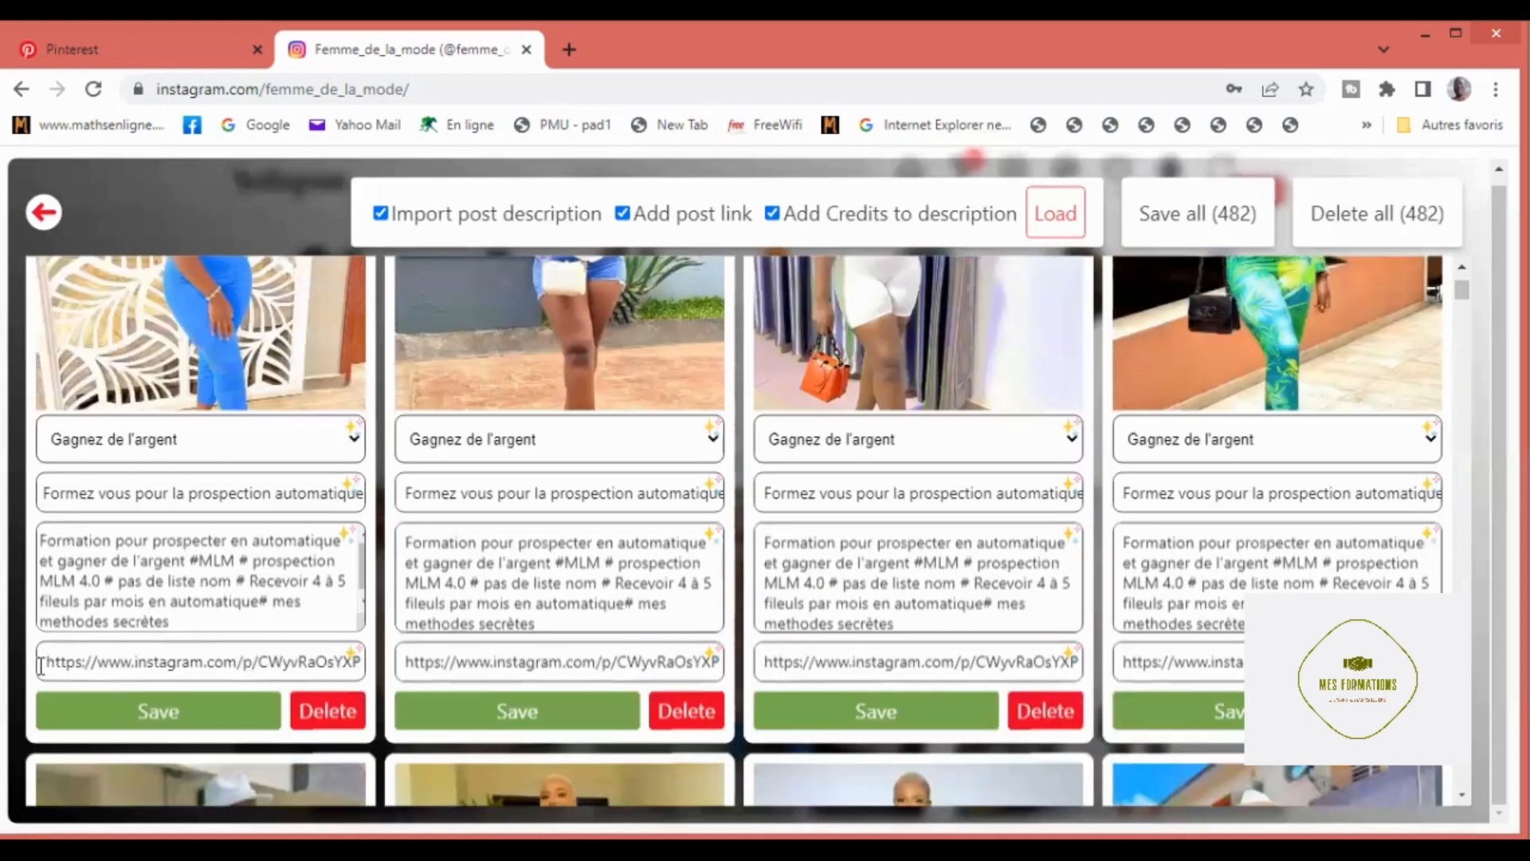
click(326, 676)
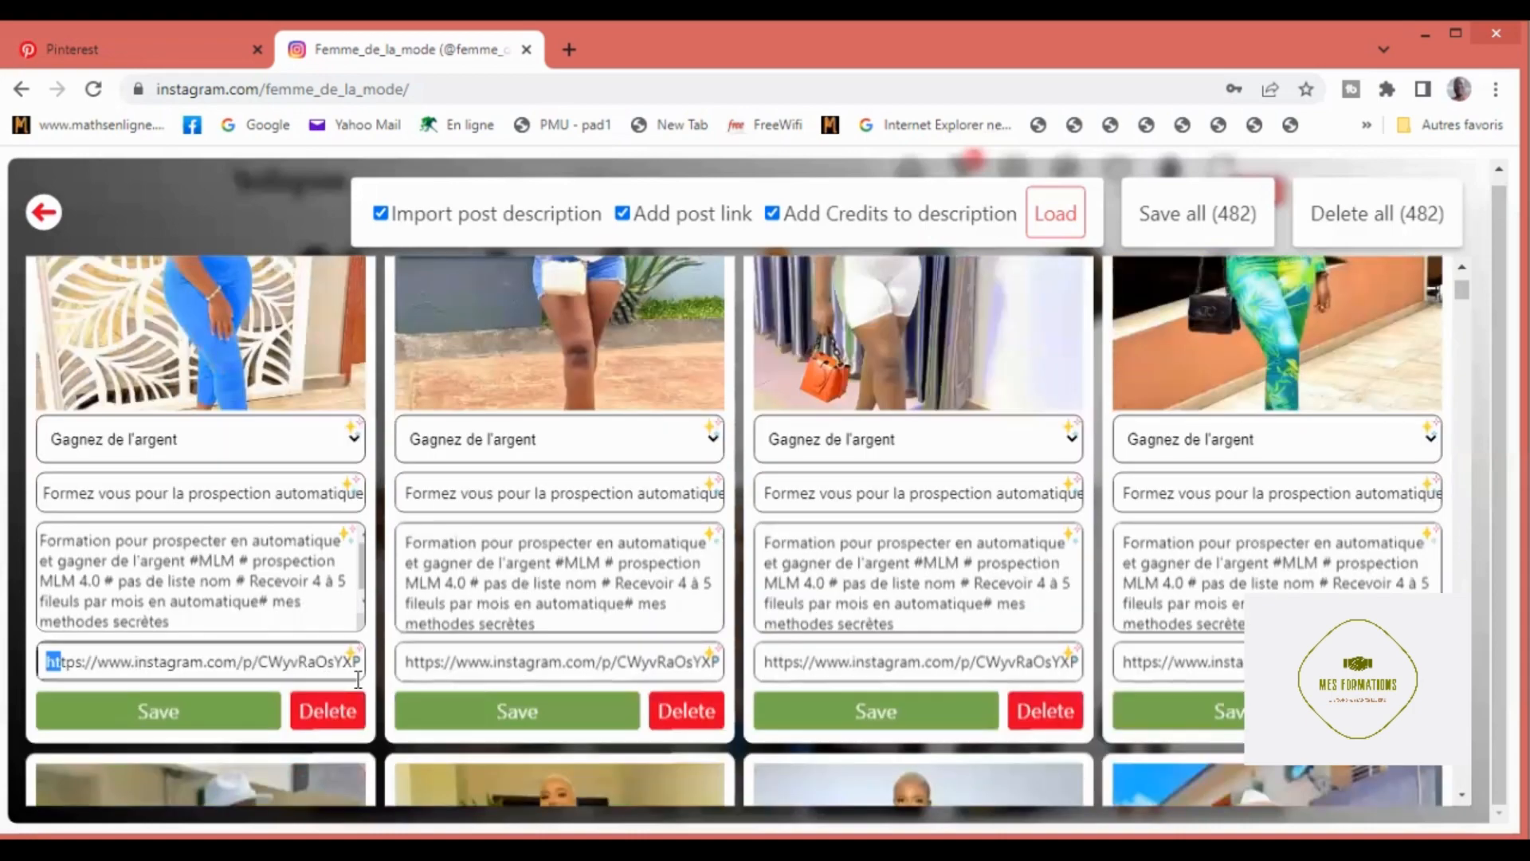
key(ctrl+a)
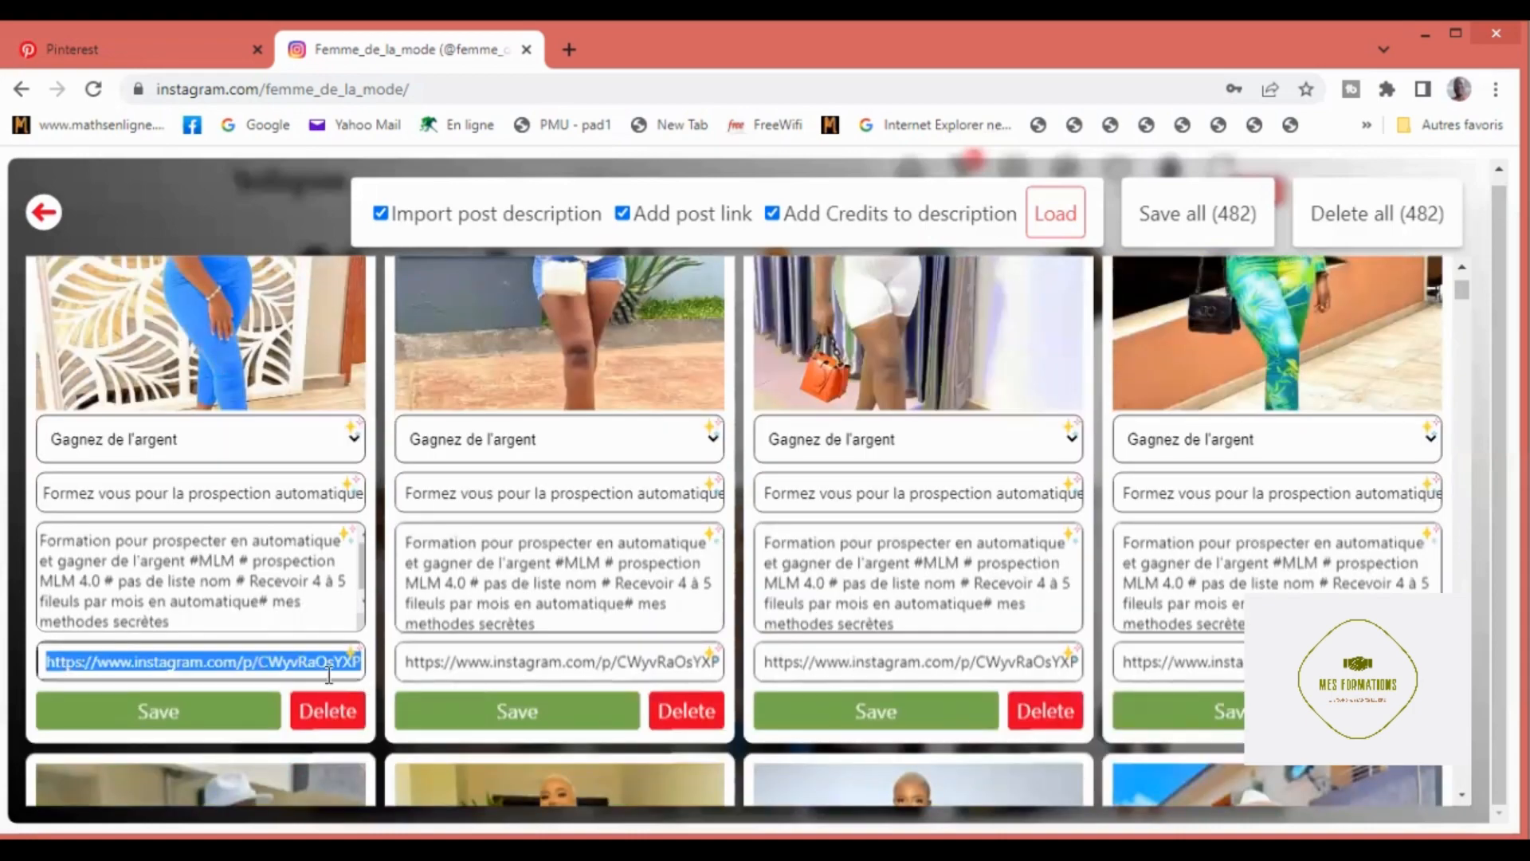
key(BackSpace)
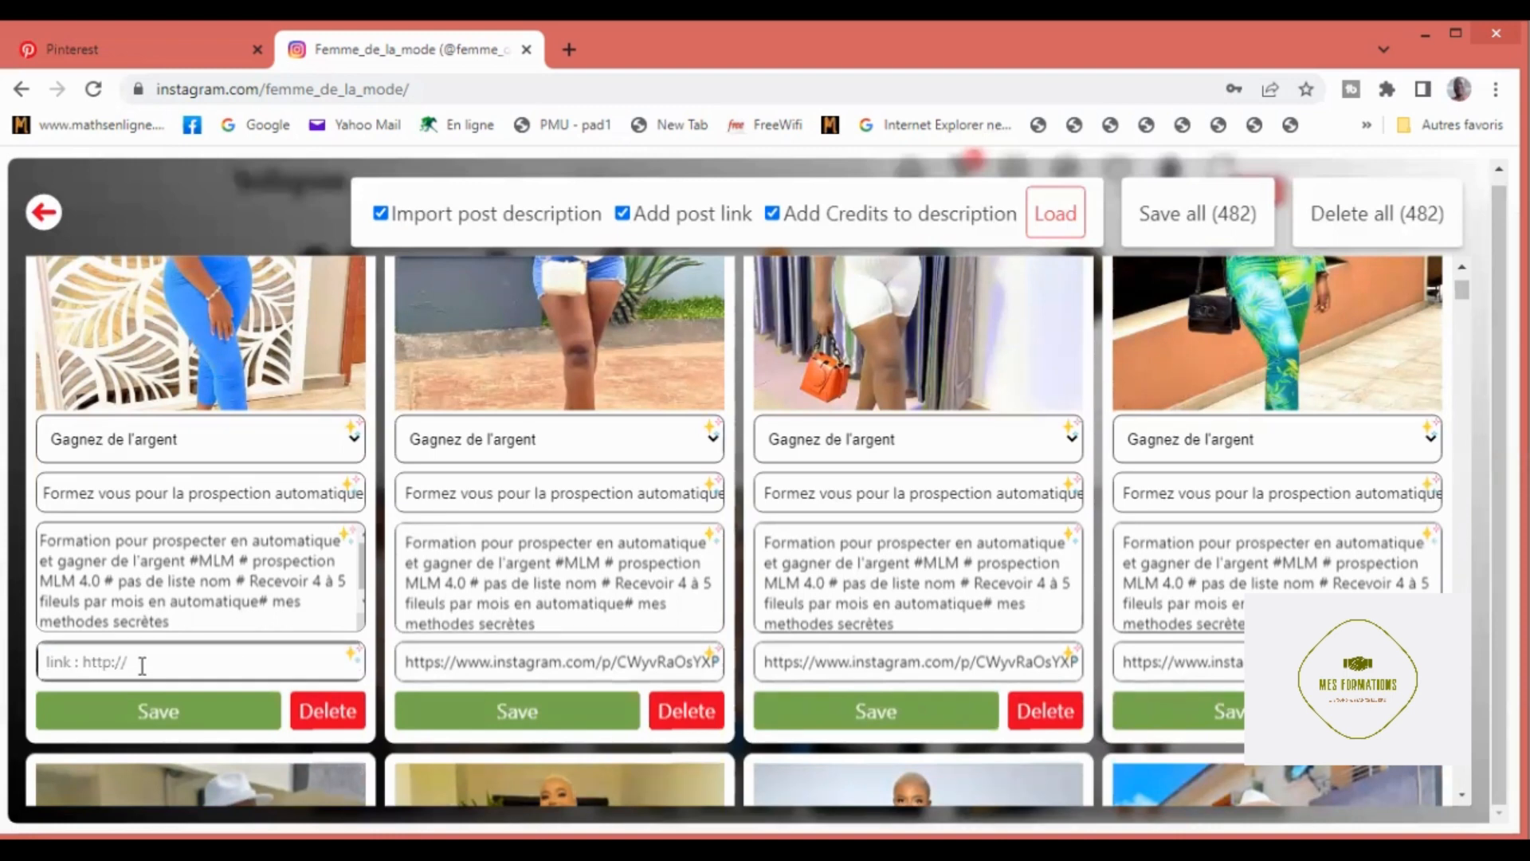
text(https://ydonan.systeme.io/d786050c)
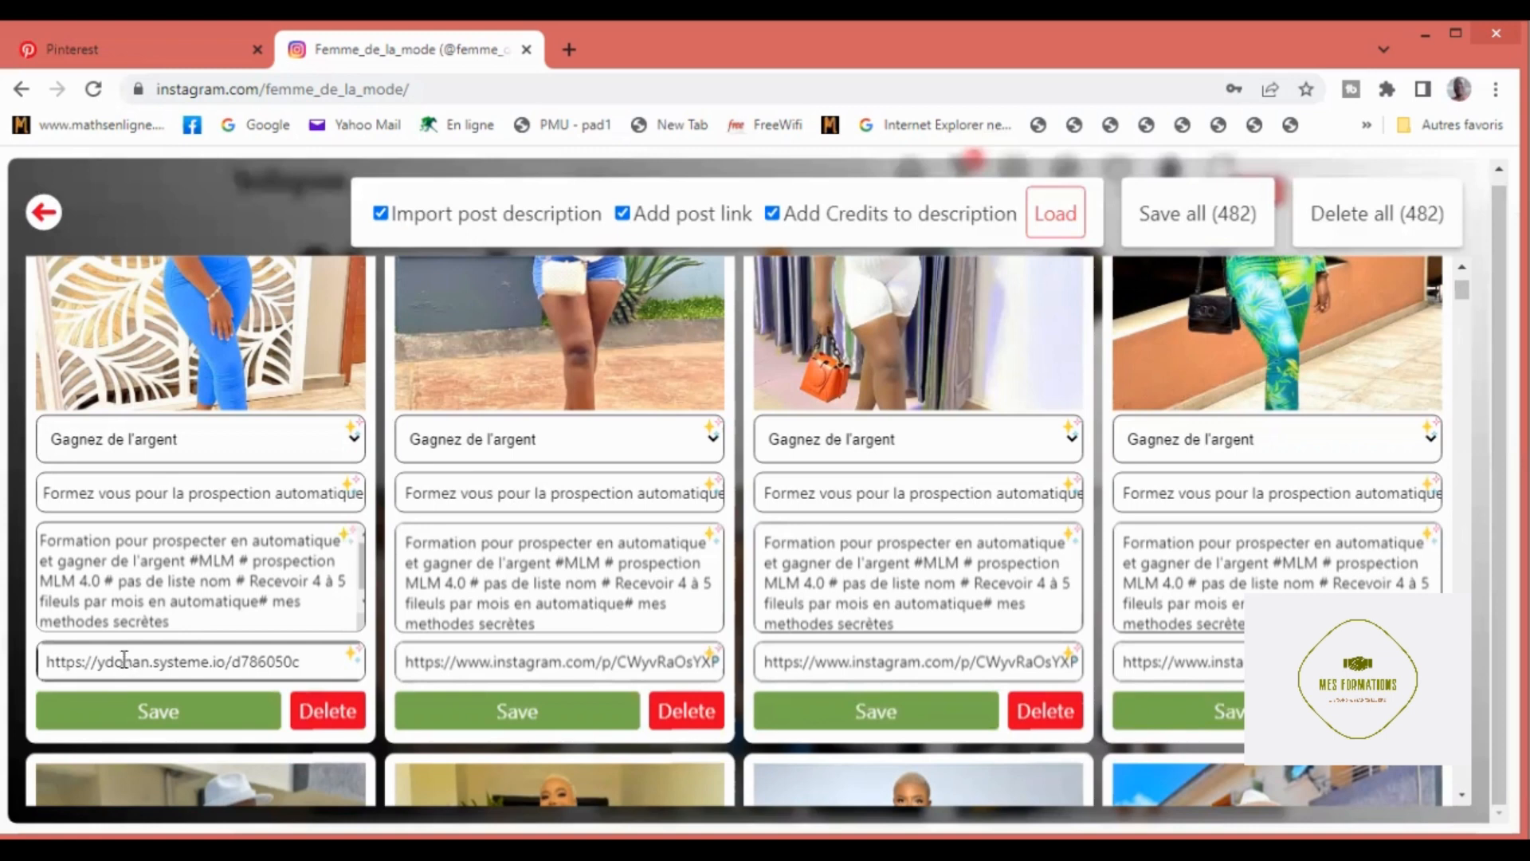
click(352, 658)
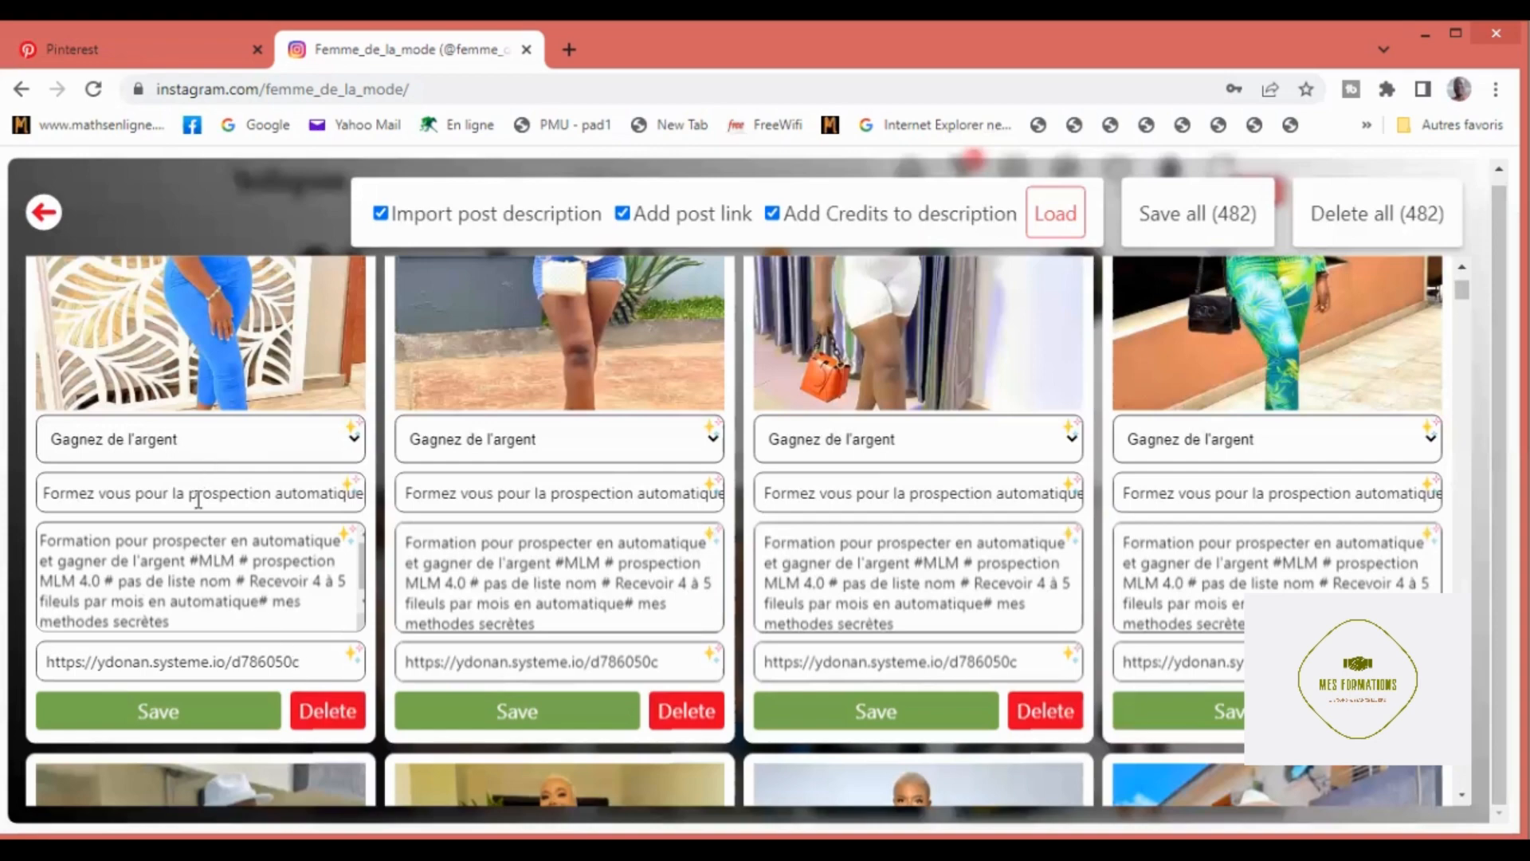
Step: Save all the prepared pins and return to the Instagram profile
scroll(198, 500, down, 1)
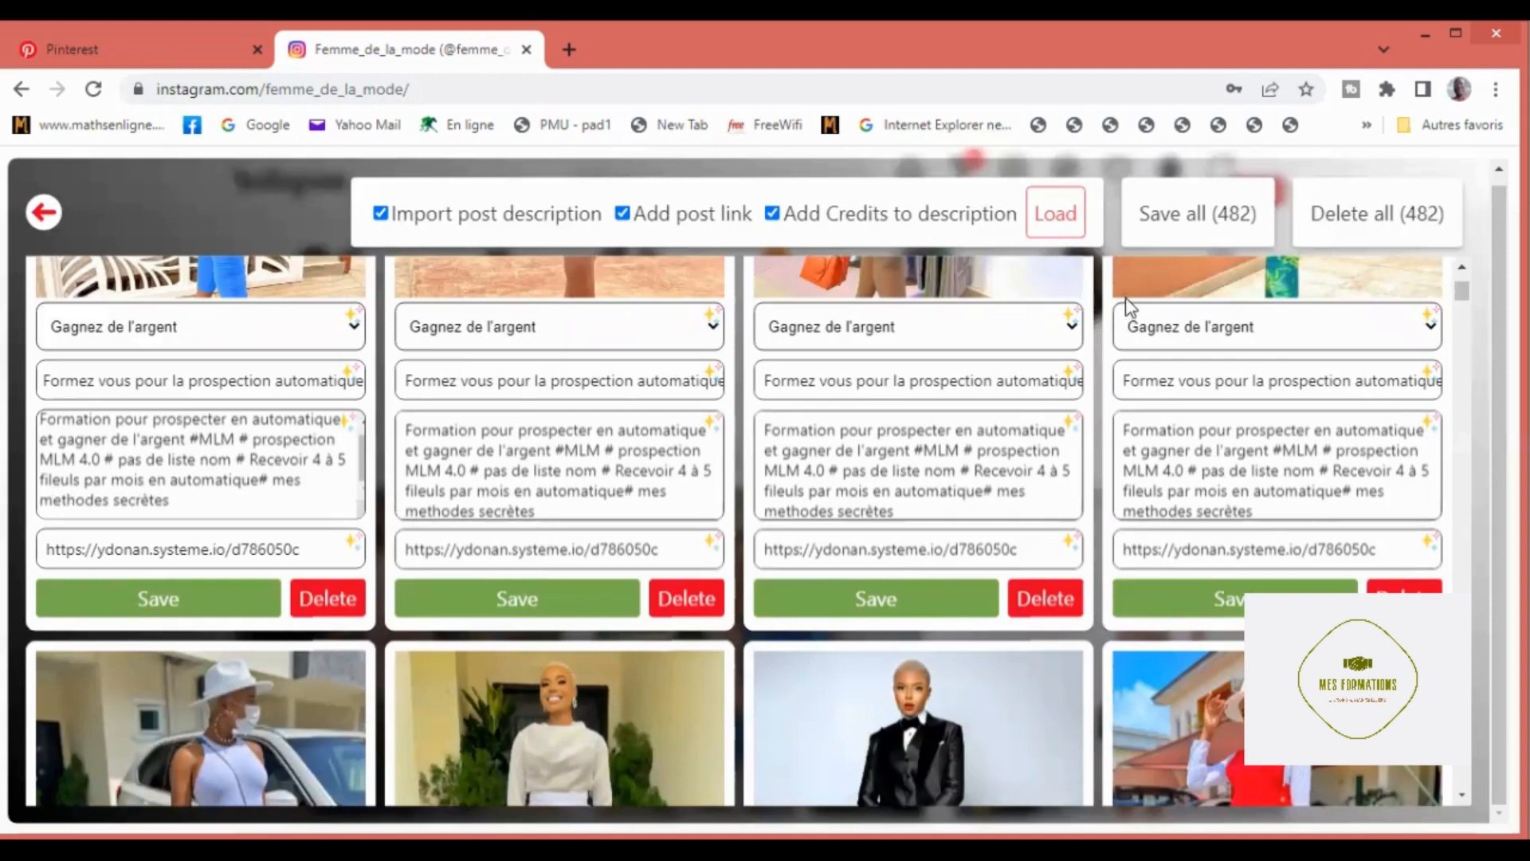
click(1162, 219)
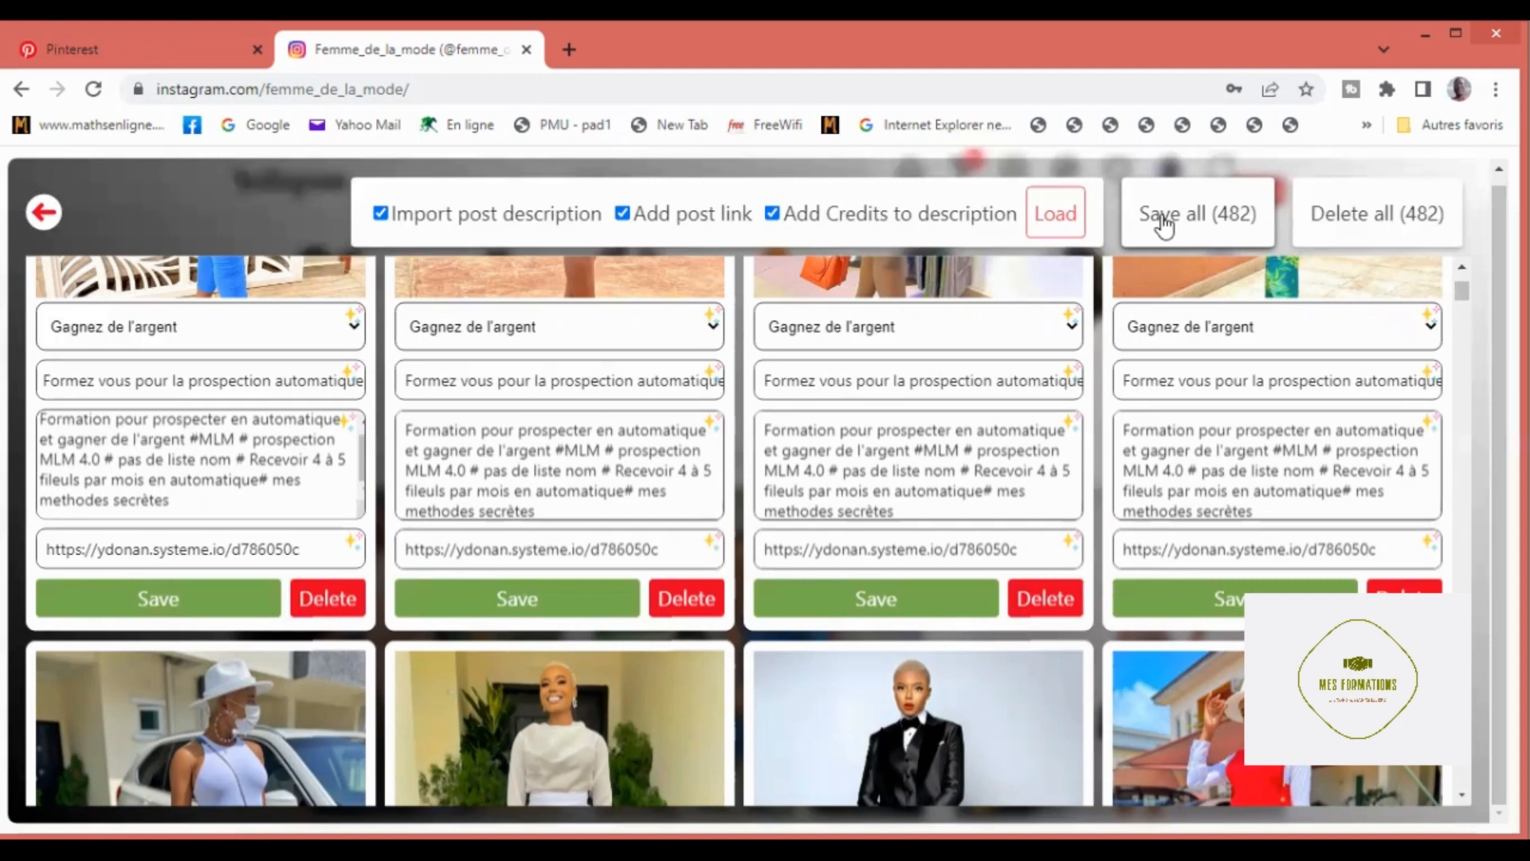
click(1163, 226)
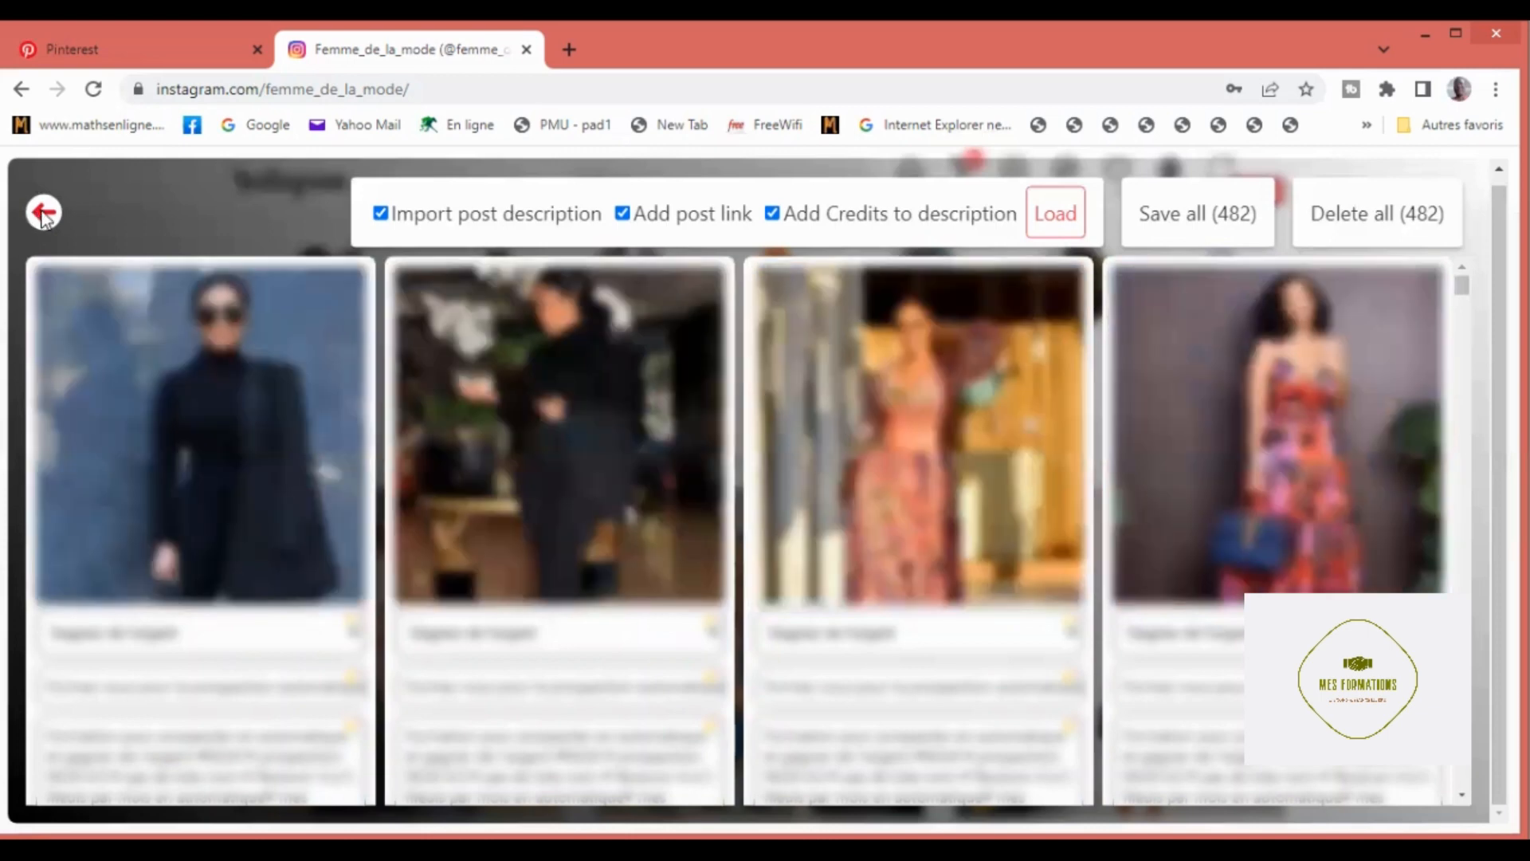
click(44, 213)
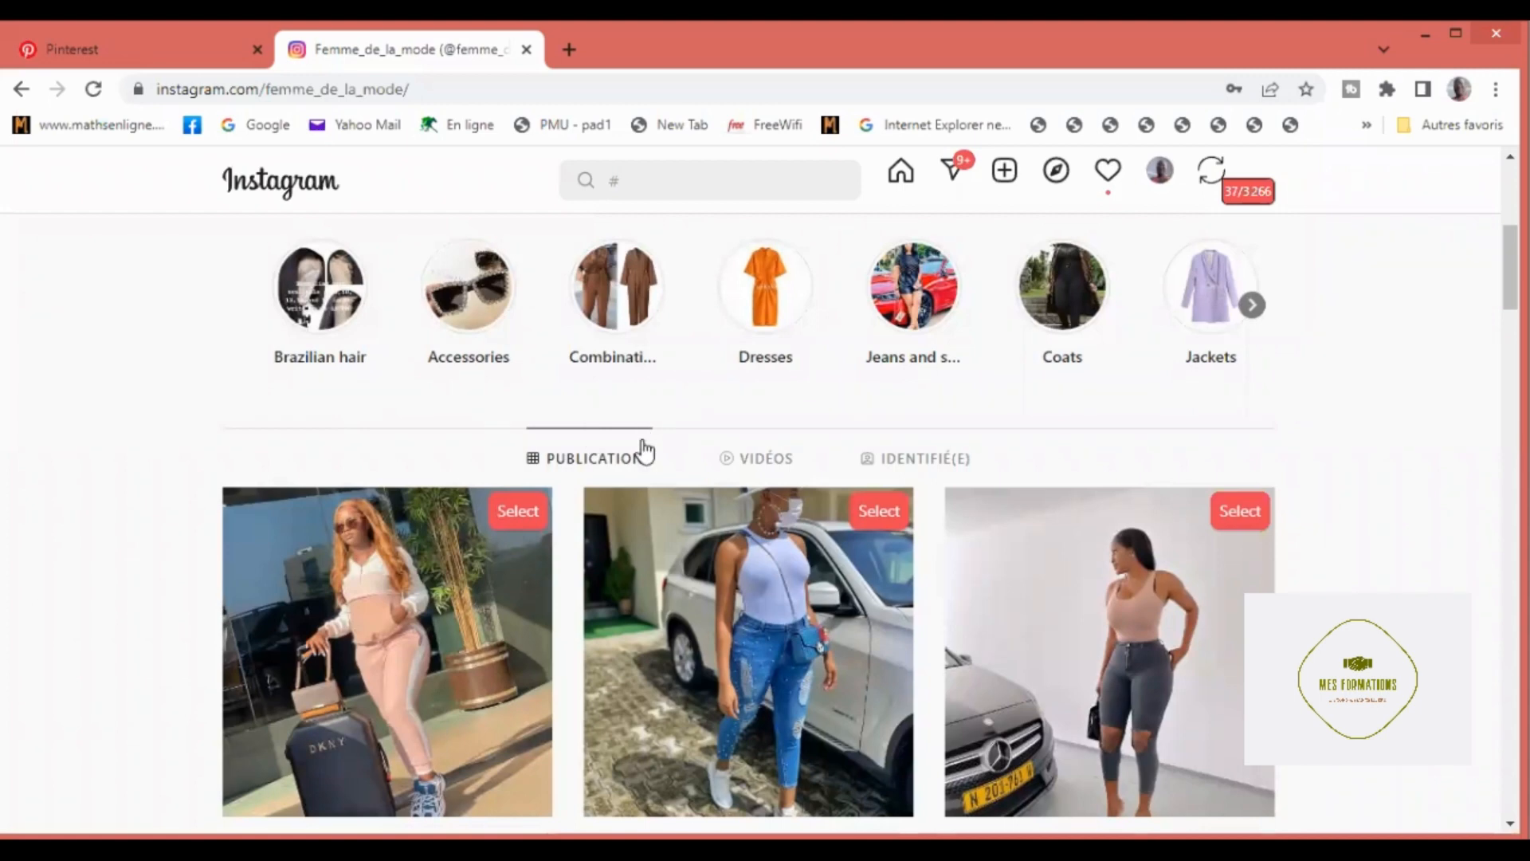
Step: Start another Instagram import from the Pinterest page and browse the #model hashtag posts
scroll(646, 452, down, 5)
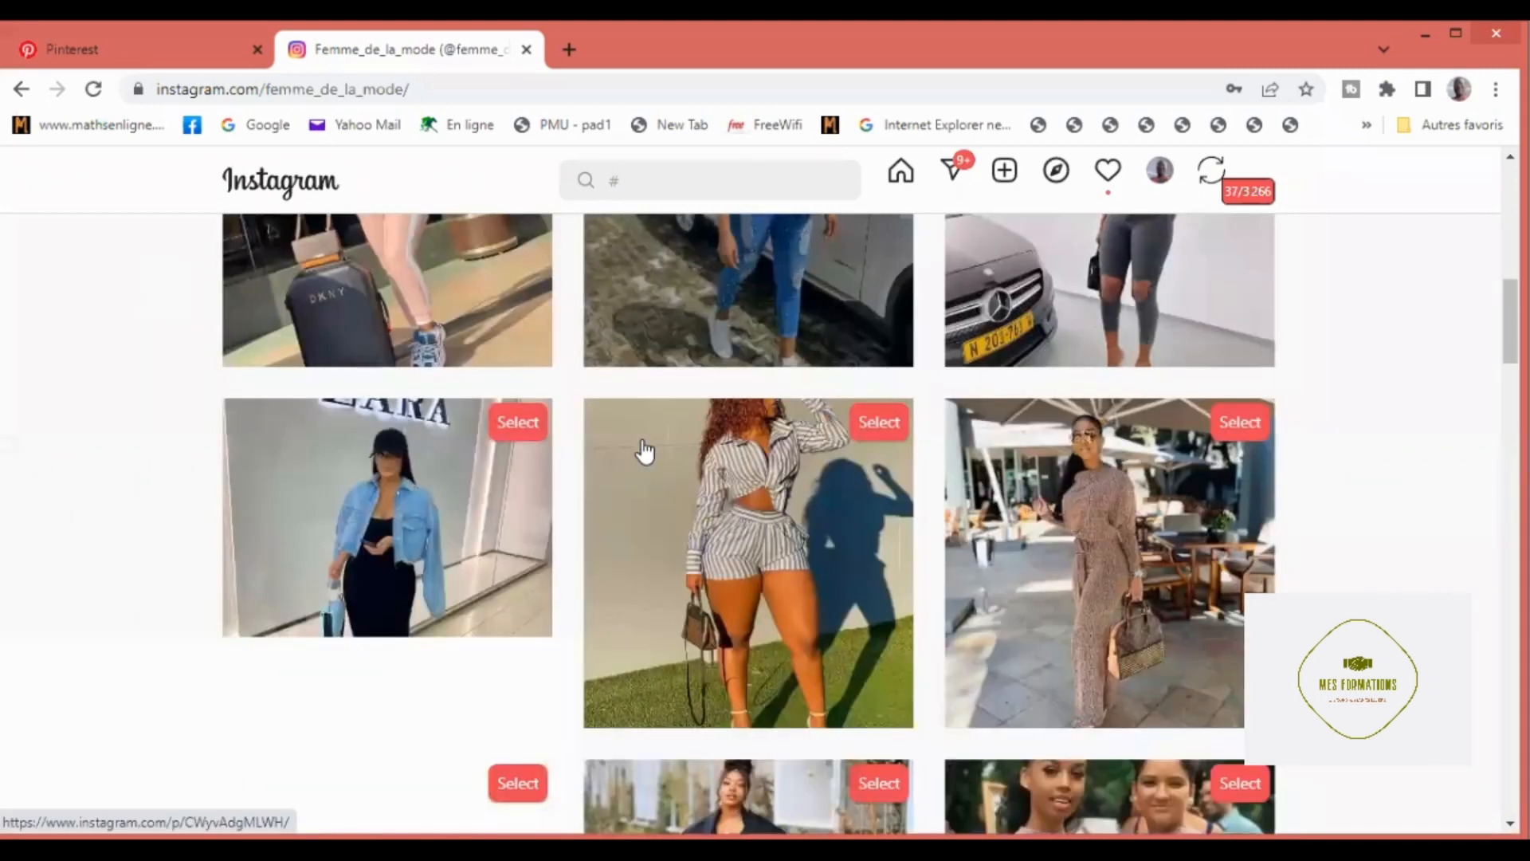
scroll(644, 451, up, 3)
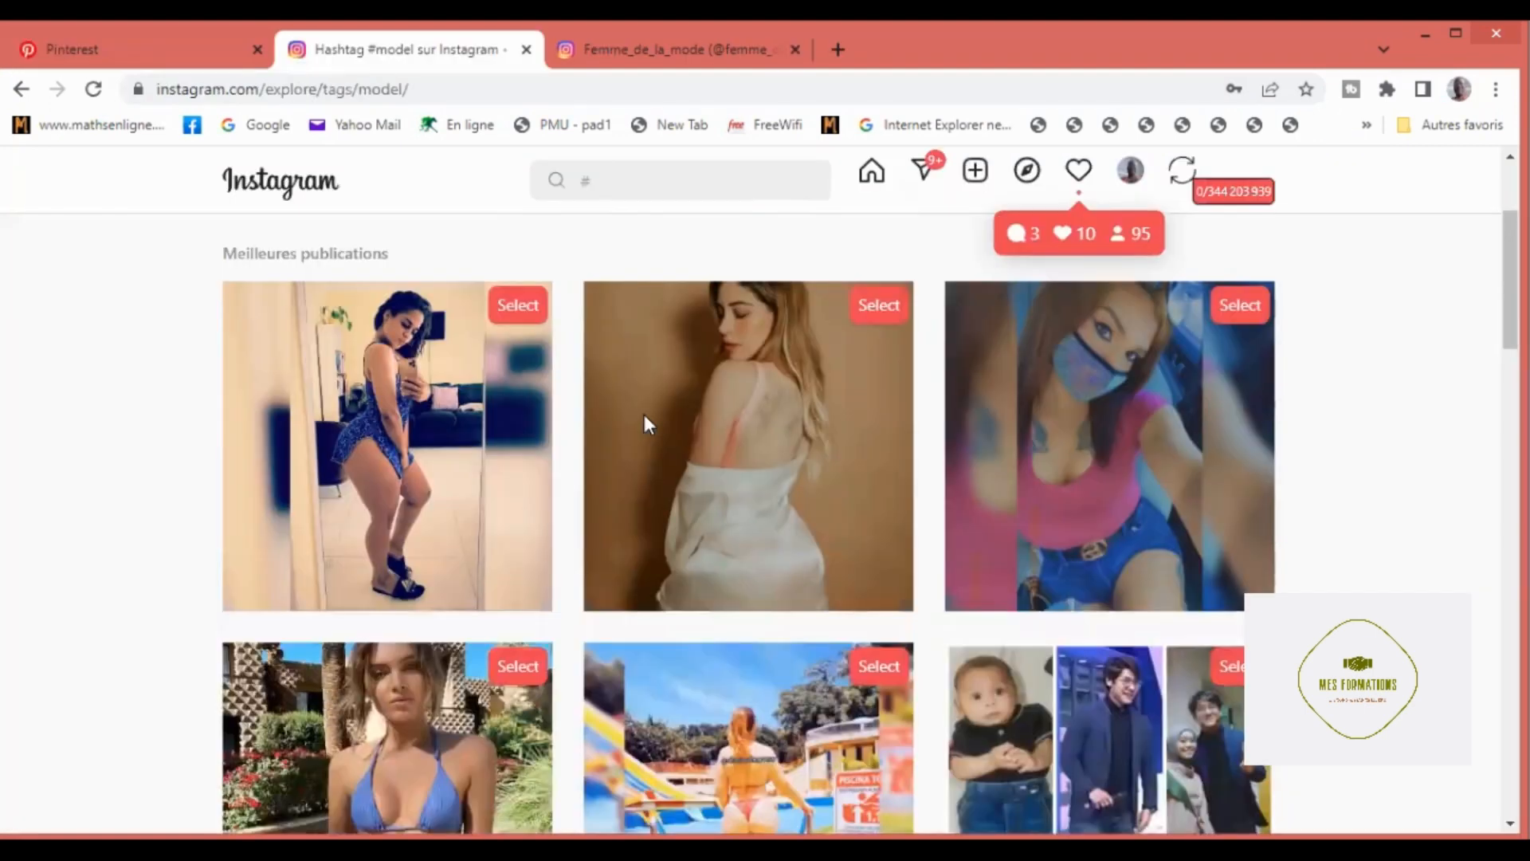
scroll(644, 425, down, 10)
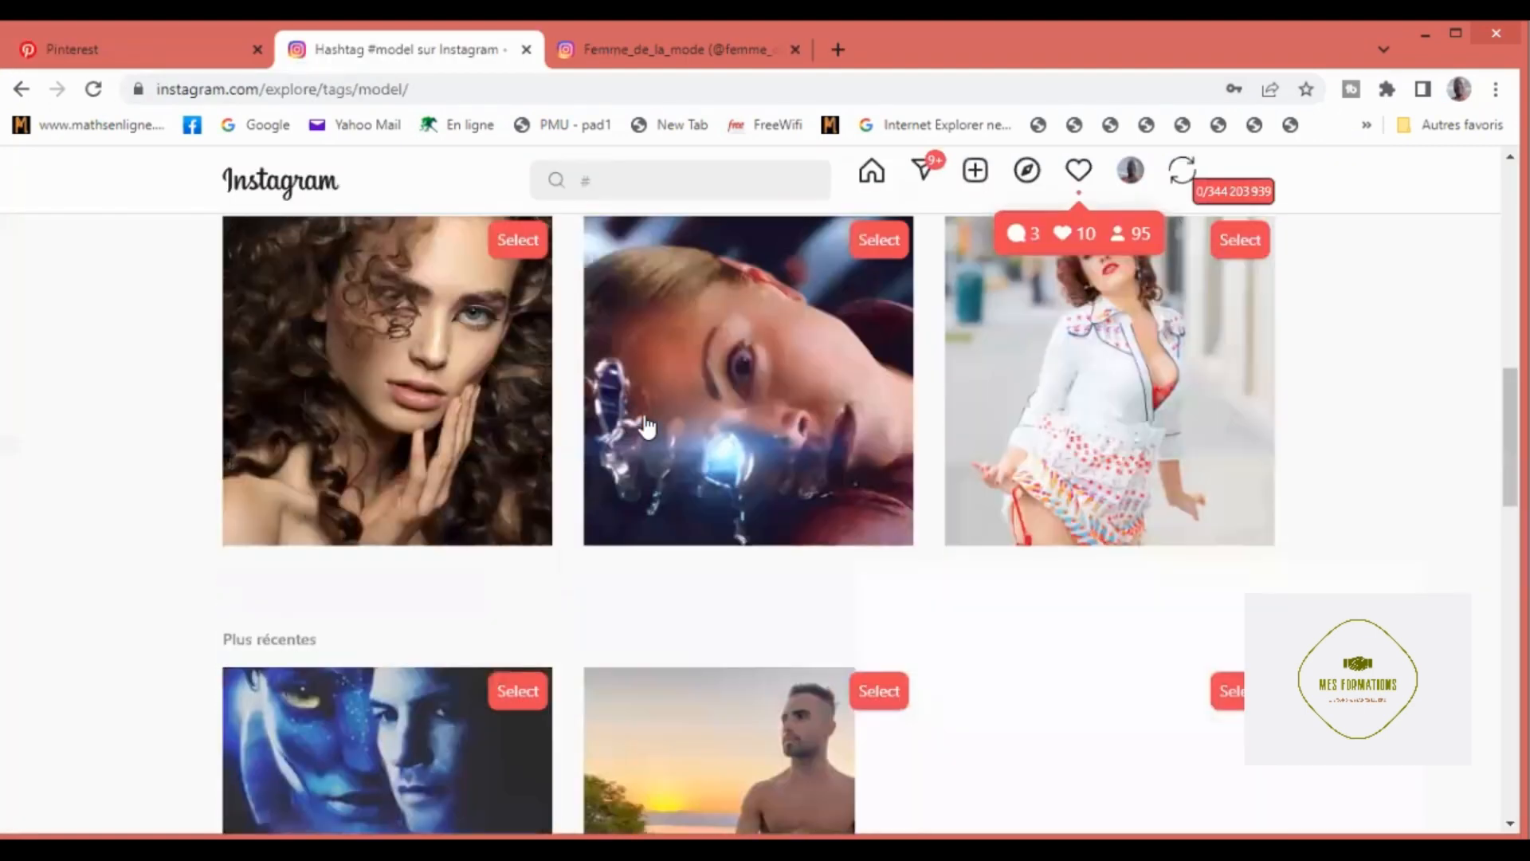
scroll(645, 426, down, 9)
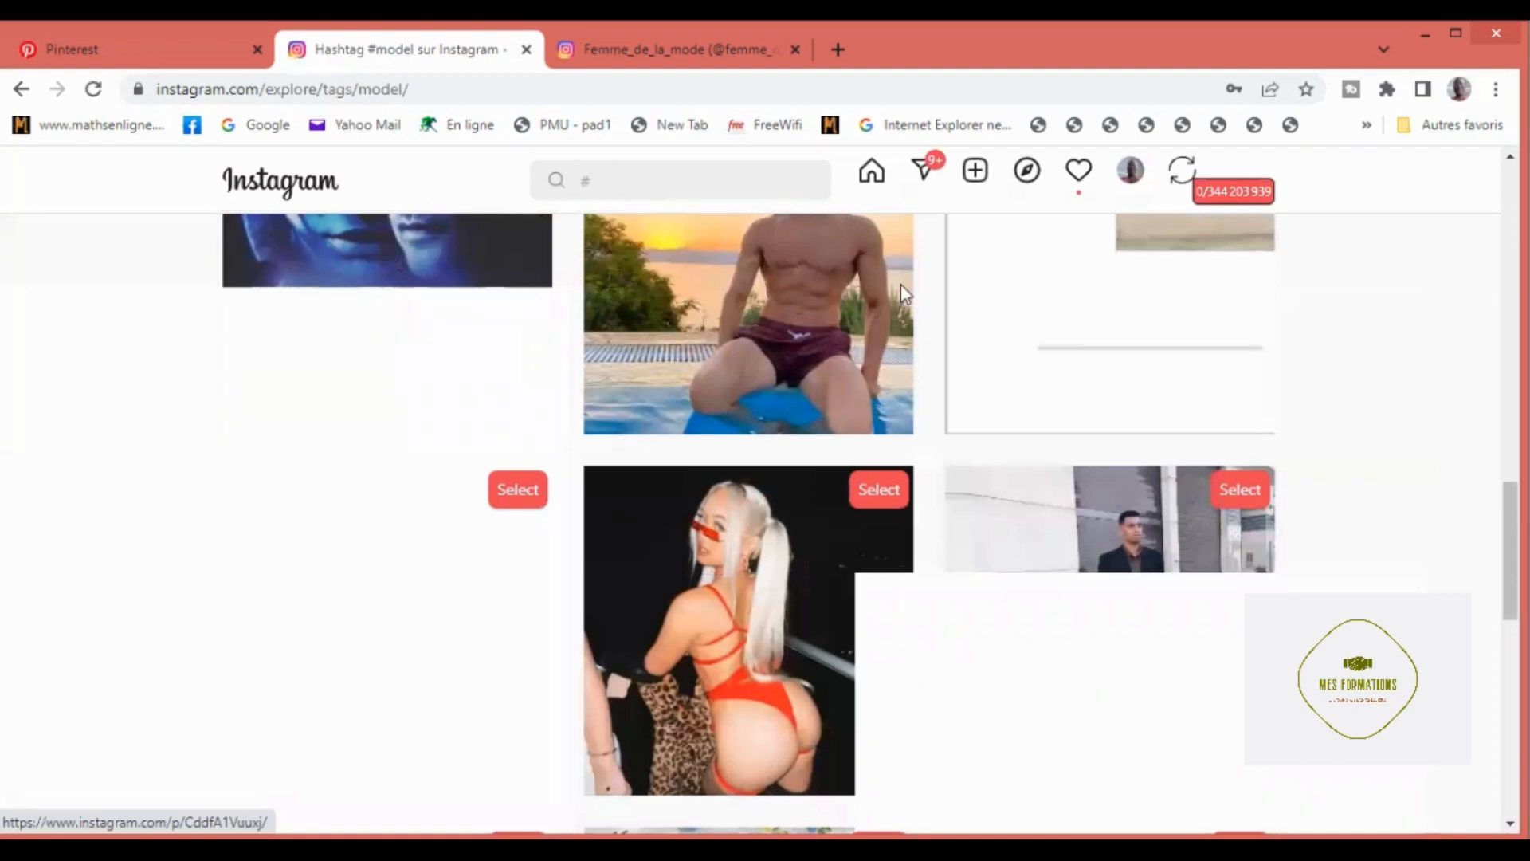
scroll(1195, 243, up, 20)
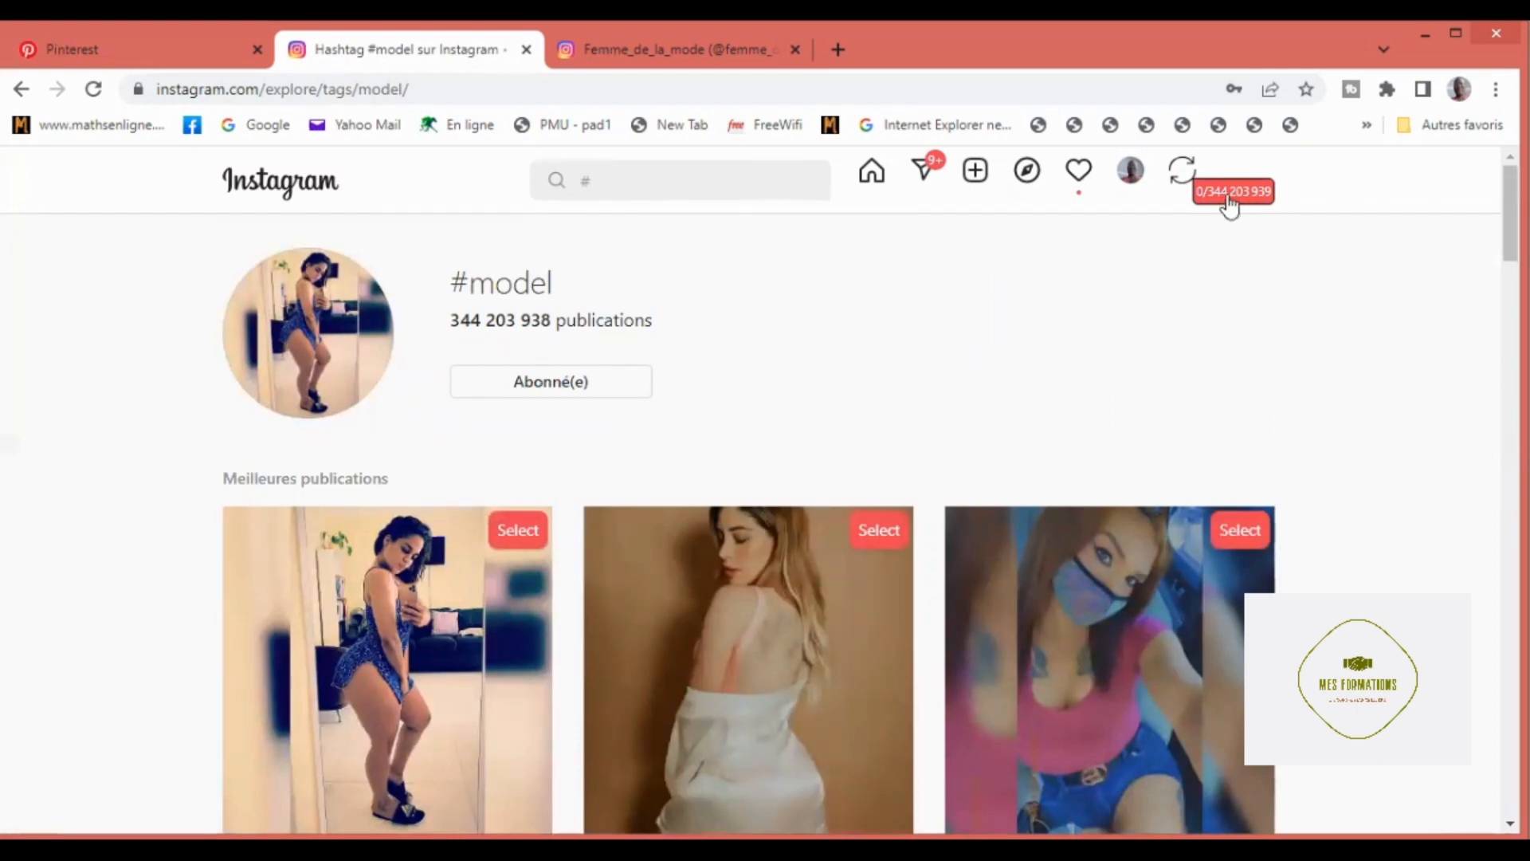
Step: Open the import of the #model posts, include post description, post link and credits, and load the posts
click(1231, 196)
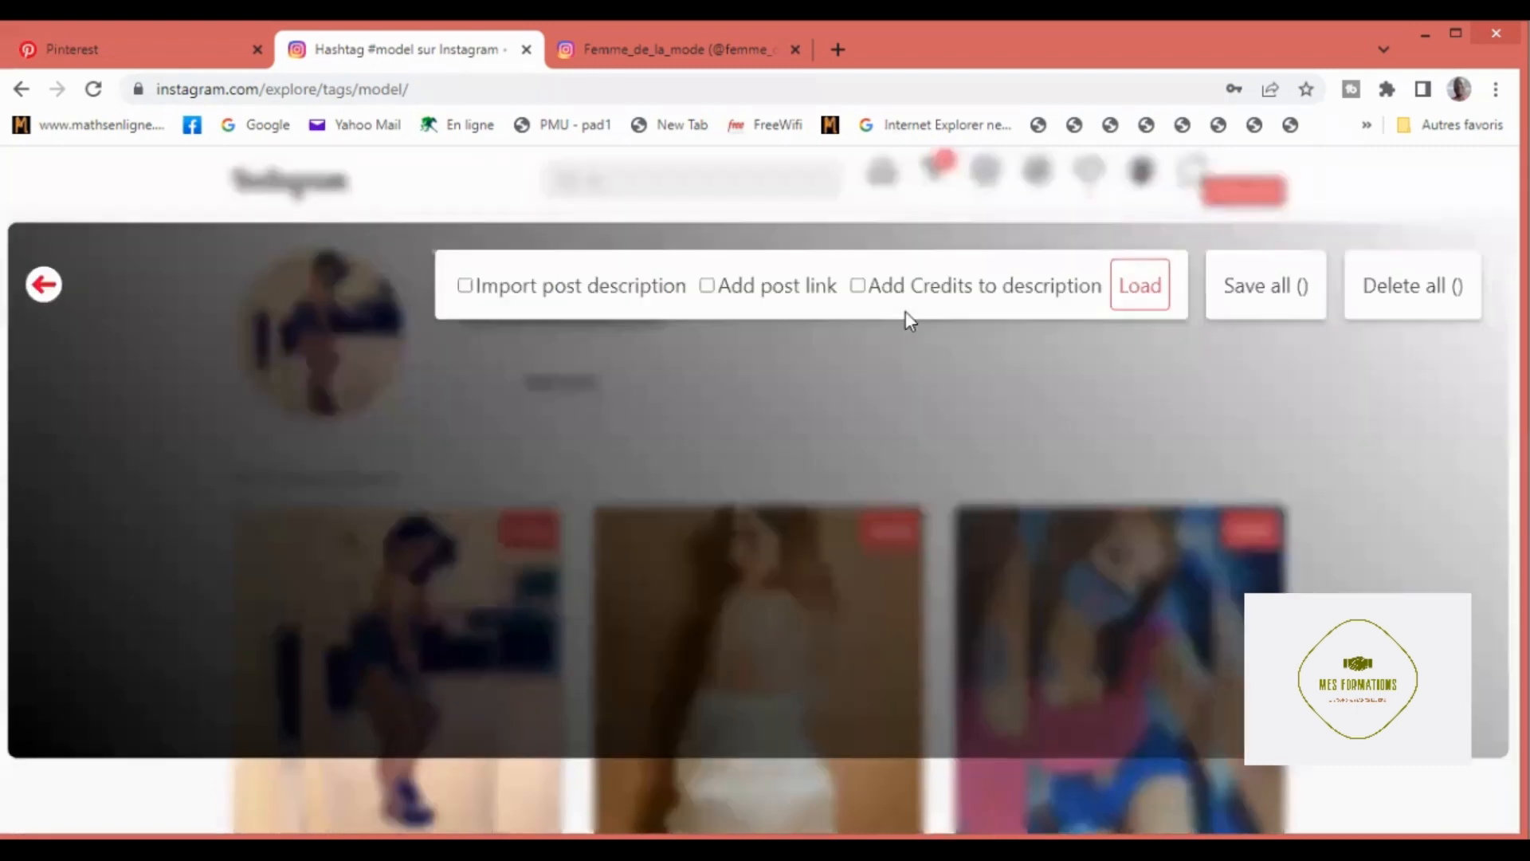
click(465, 288)
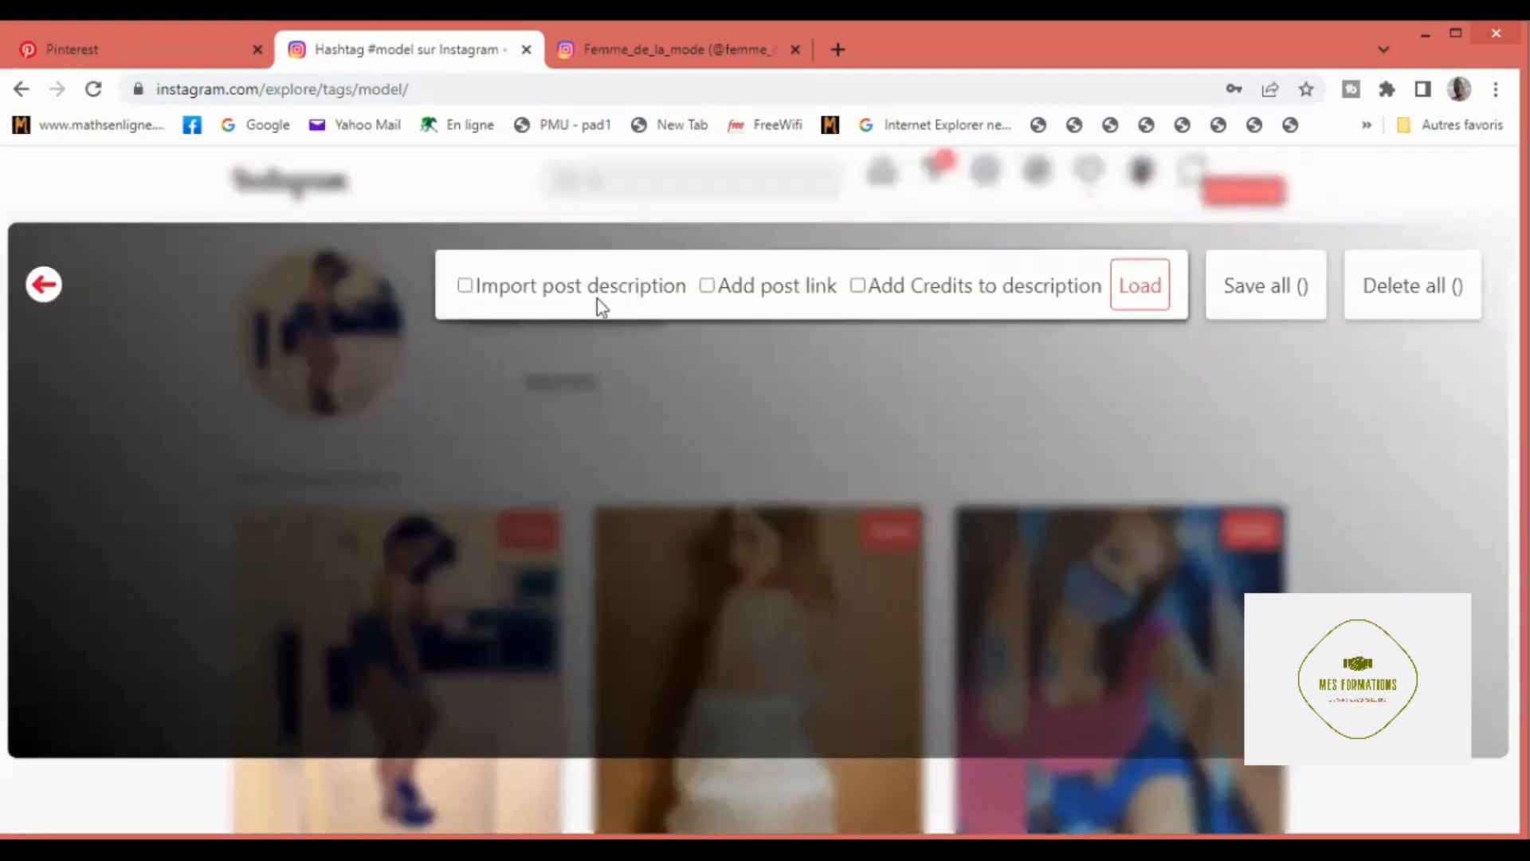
click(709, 287)
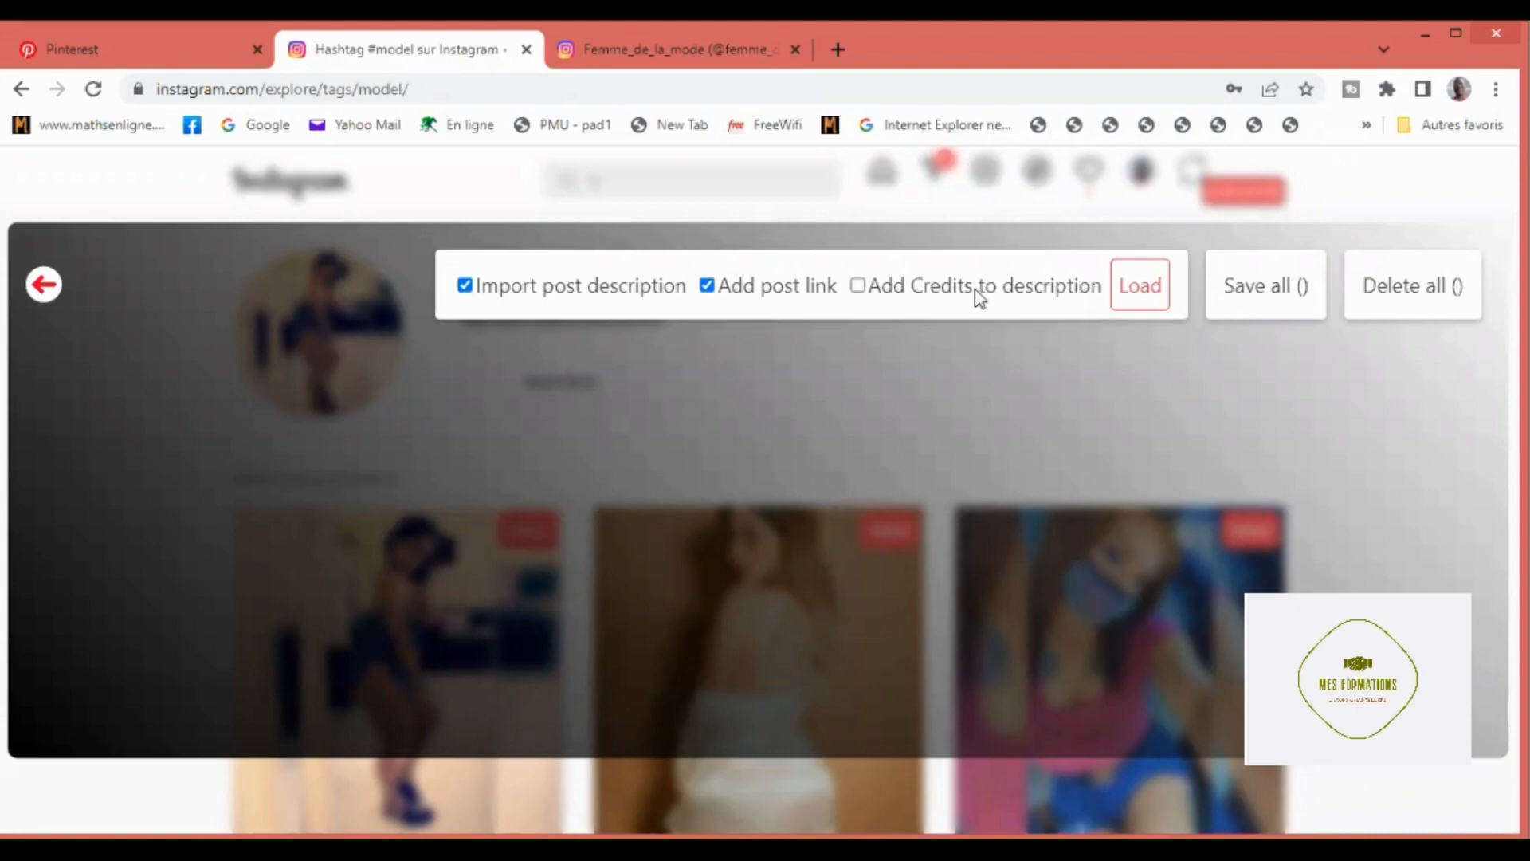
click(857, 285)
click(1141, 294)
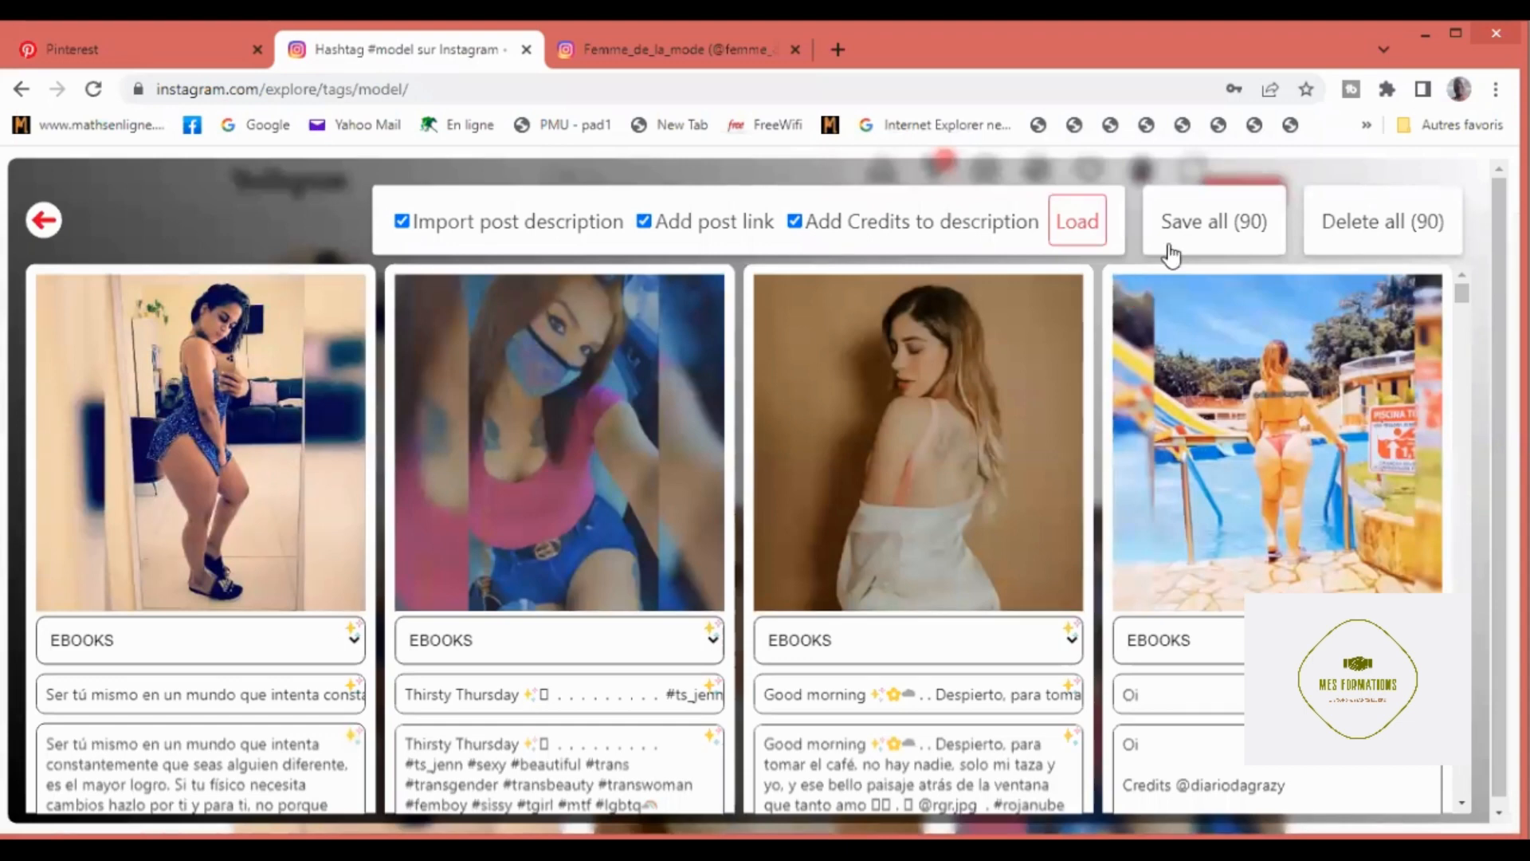
Step: Load further batches of #model posts into the import list several times
click(1086, 231)
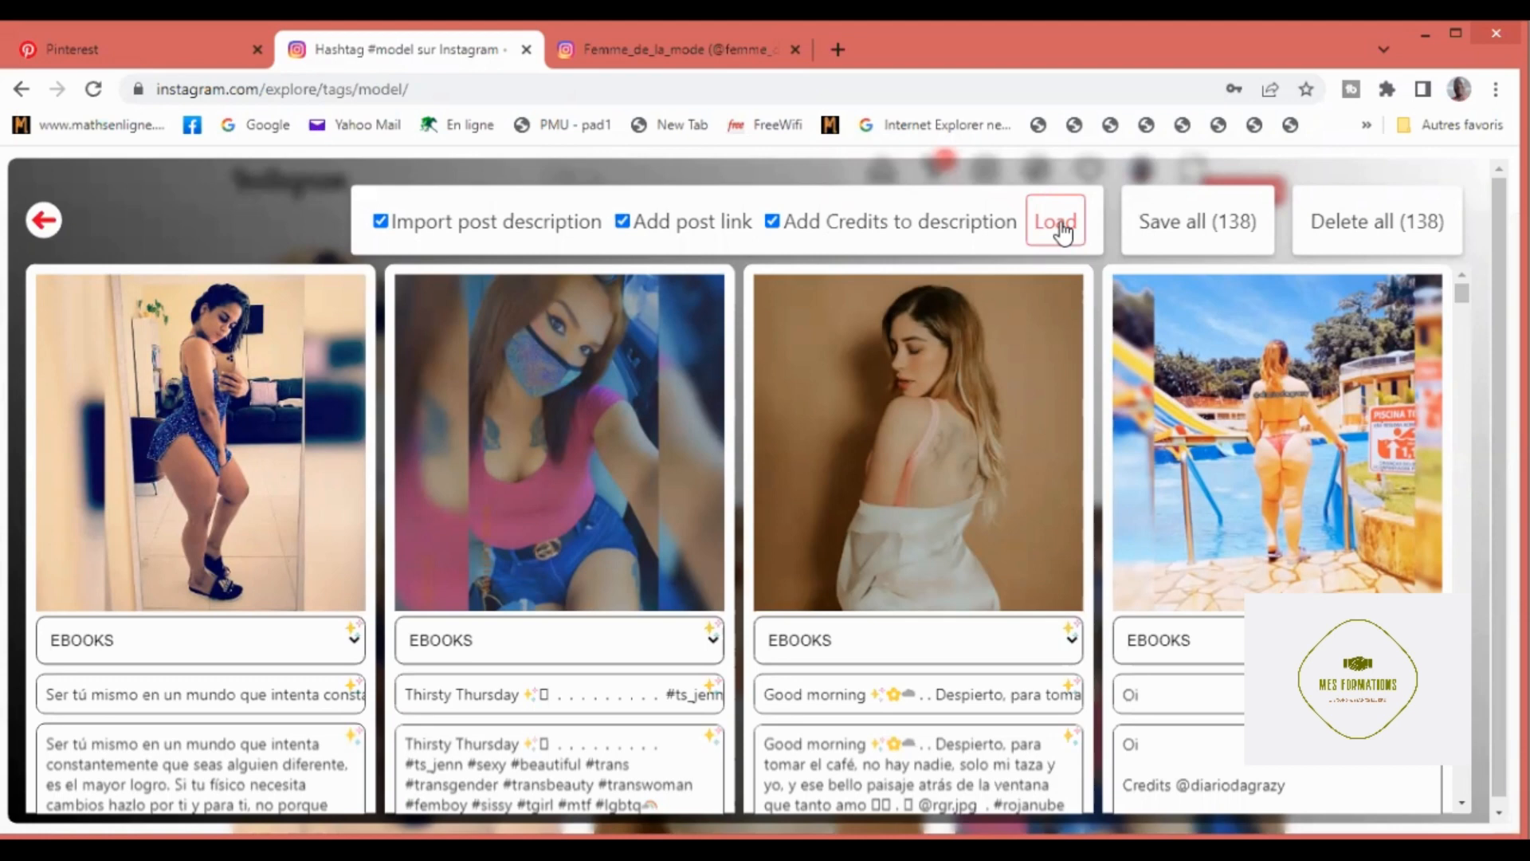
click(1060, 223)
click(1060, 225)
click(1066, 231)
click(1056, 231)
click(1054, 228)
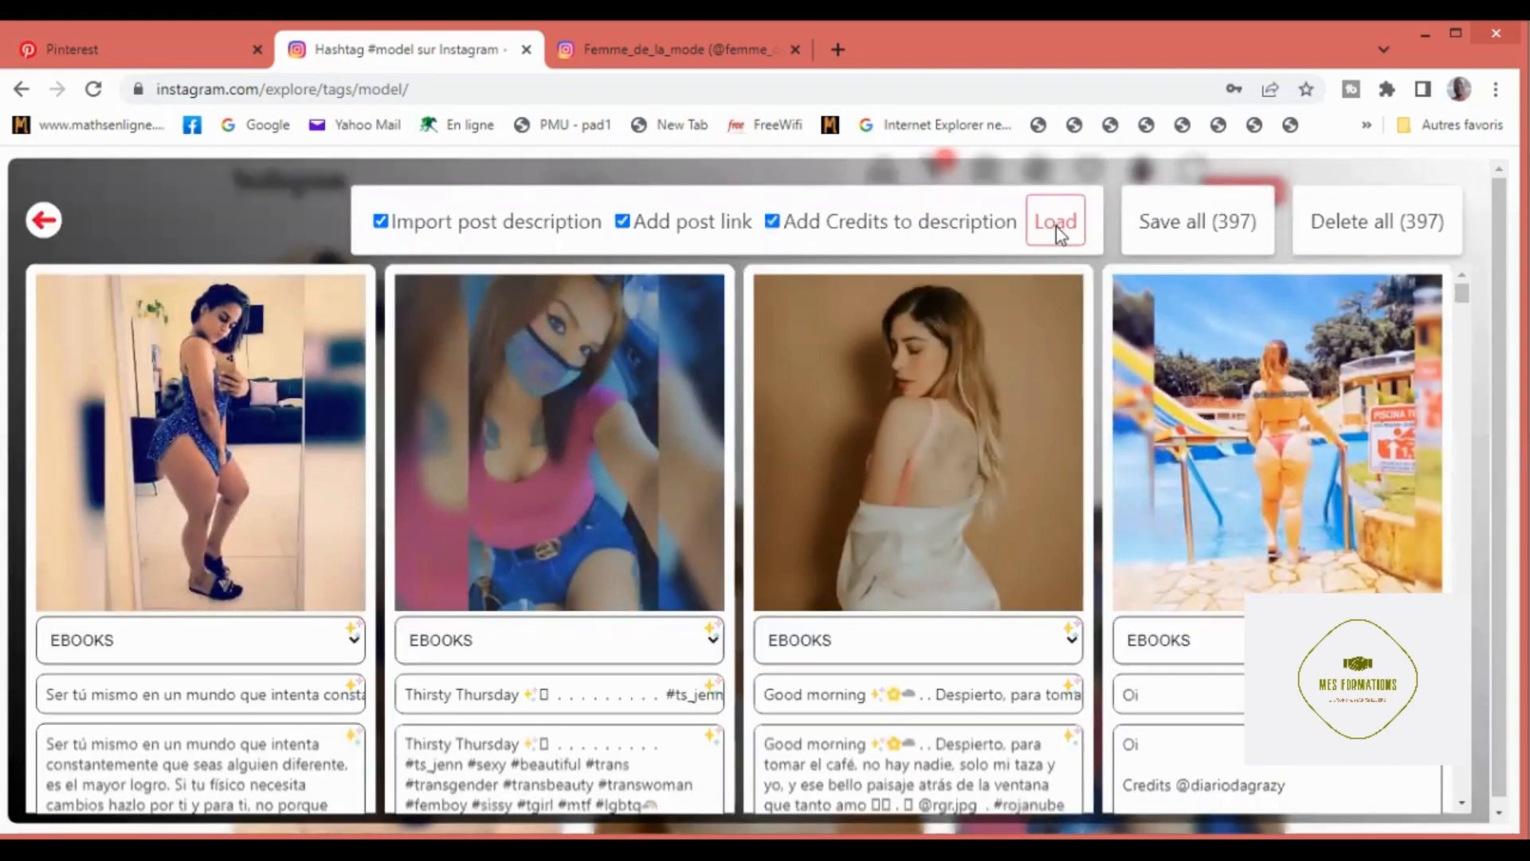
click(1057, 226)
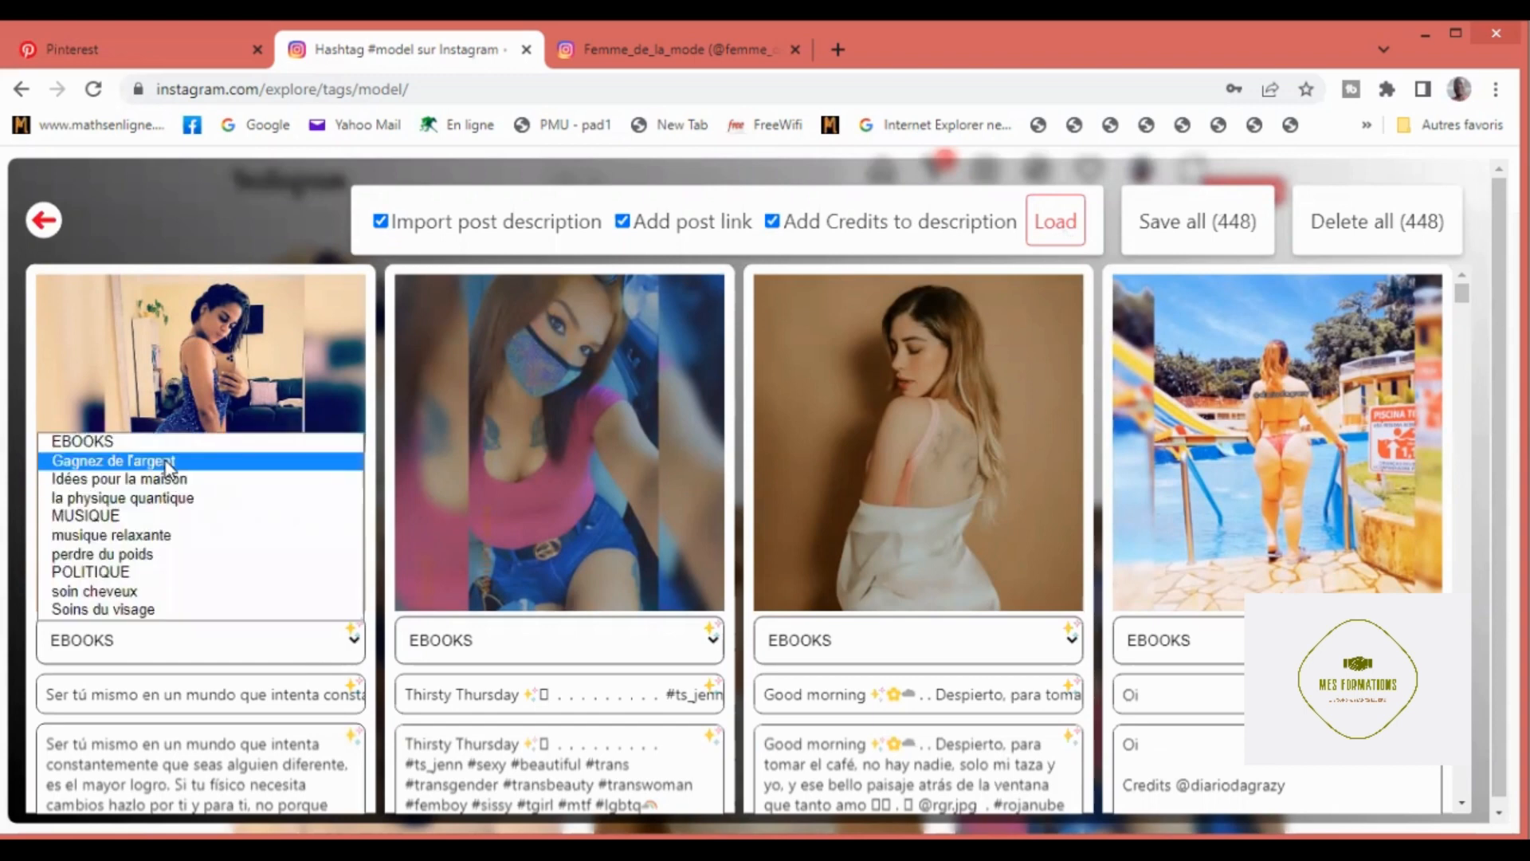
Step: Assign the first pin to the board "Gagnez de l'argent" and clear its imported title
key(Return)
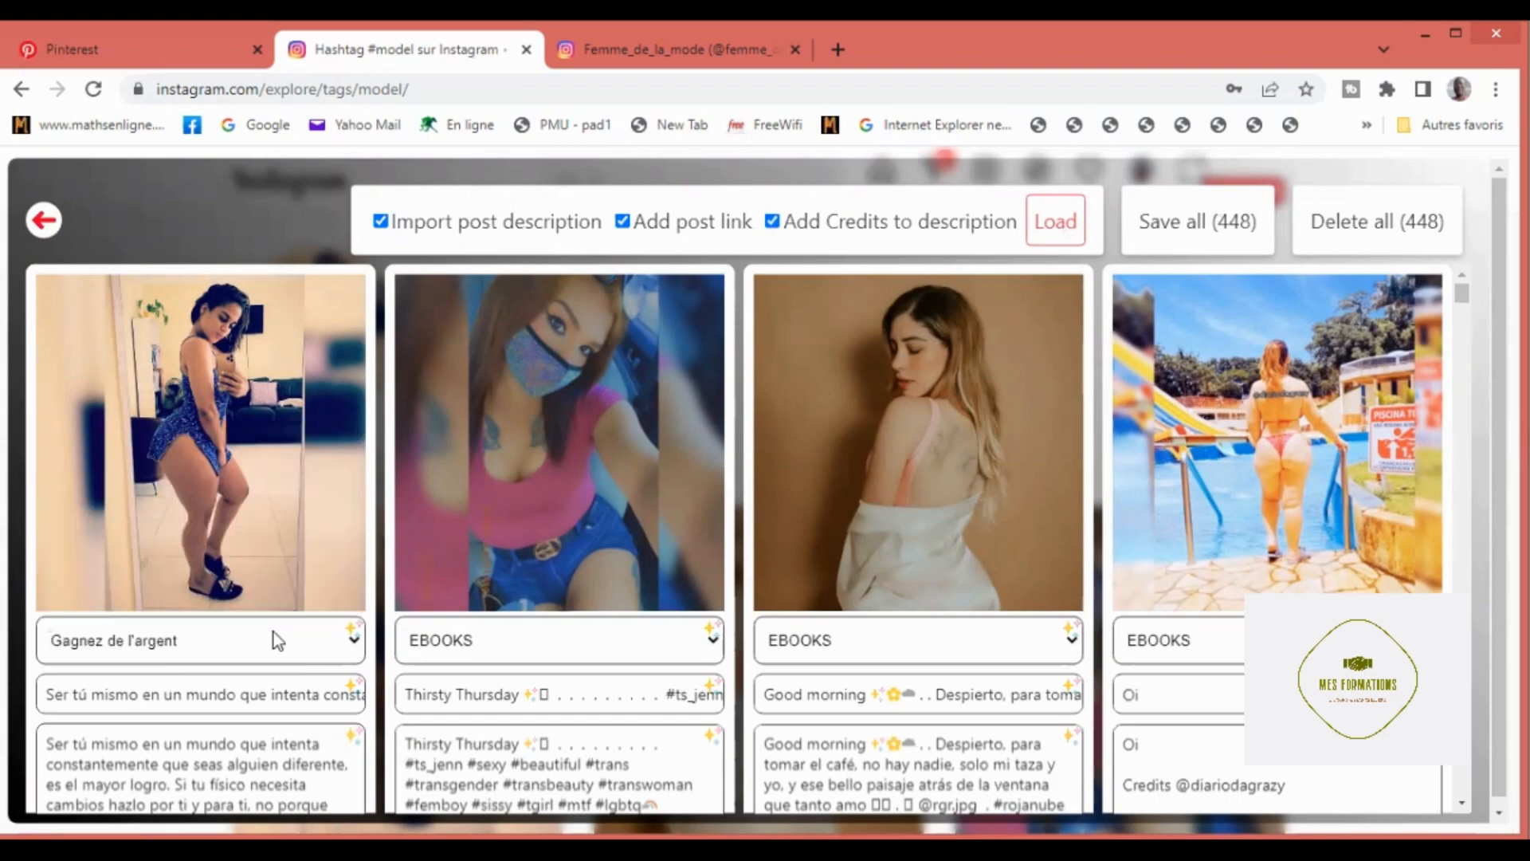
scroll(120, 578, down, 3)
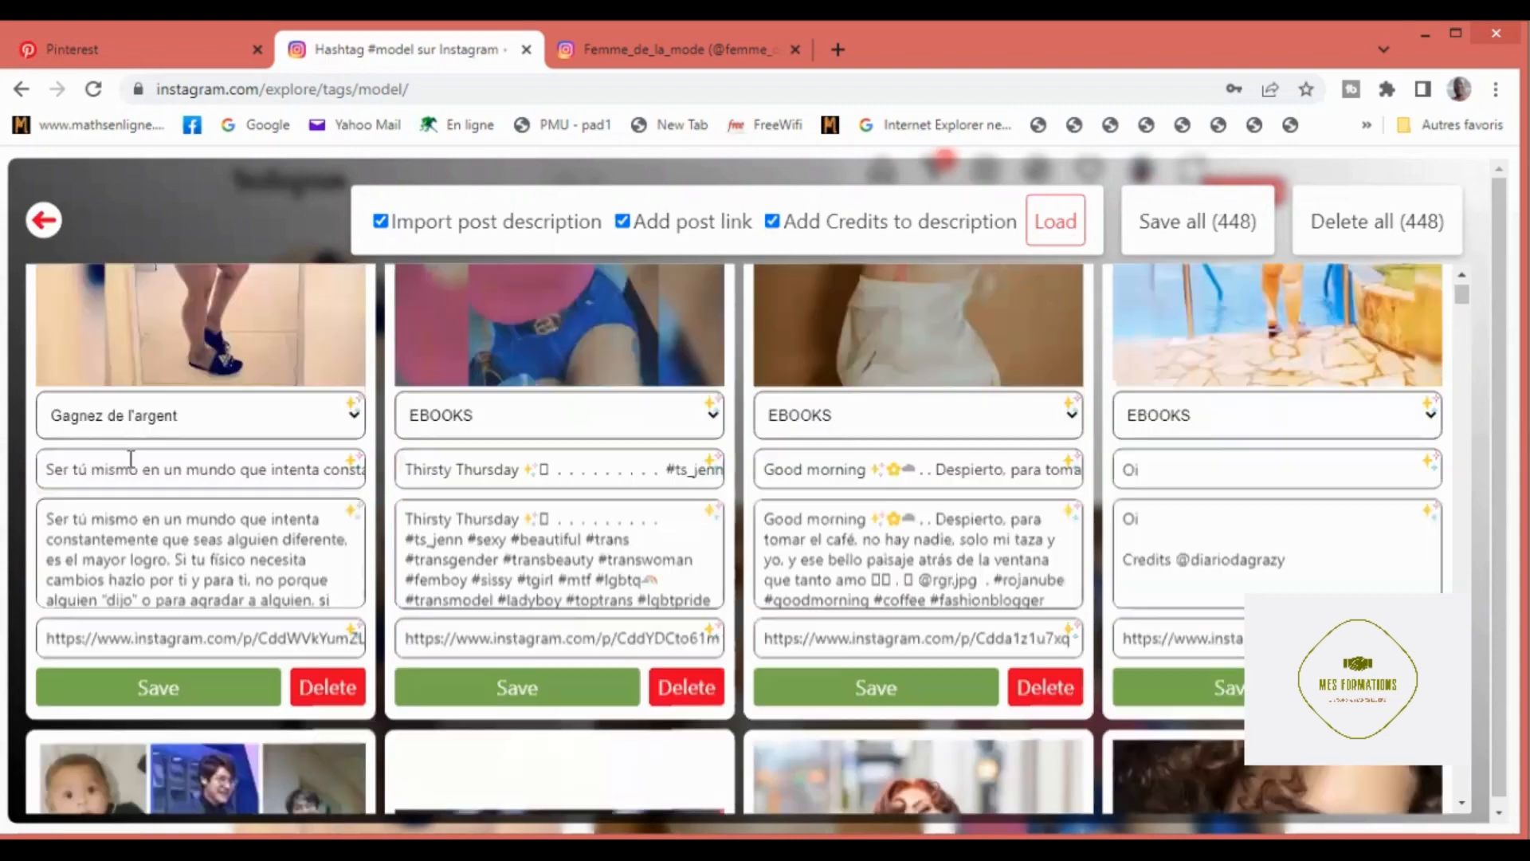
click(110, 471)
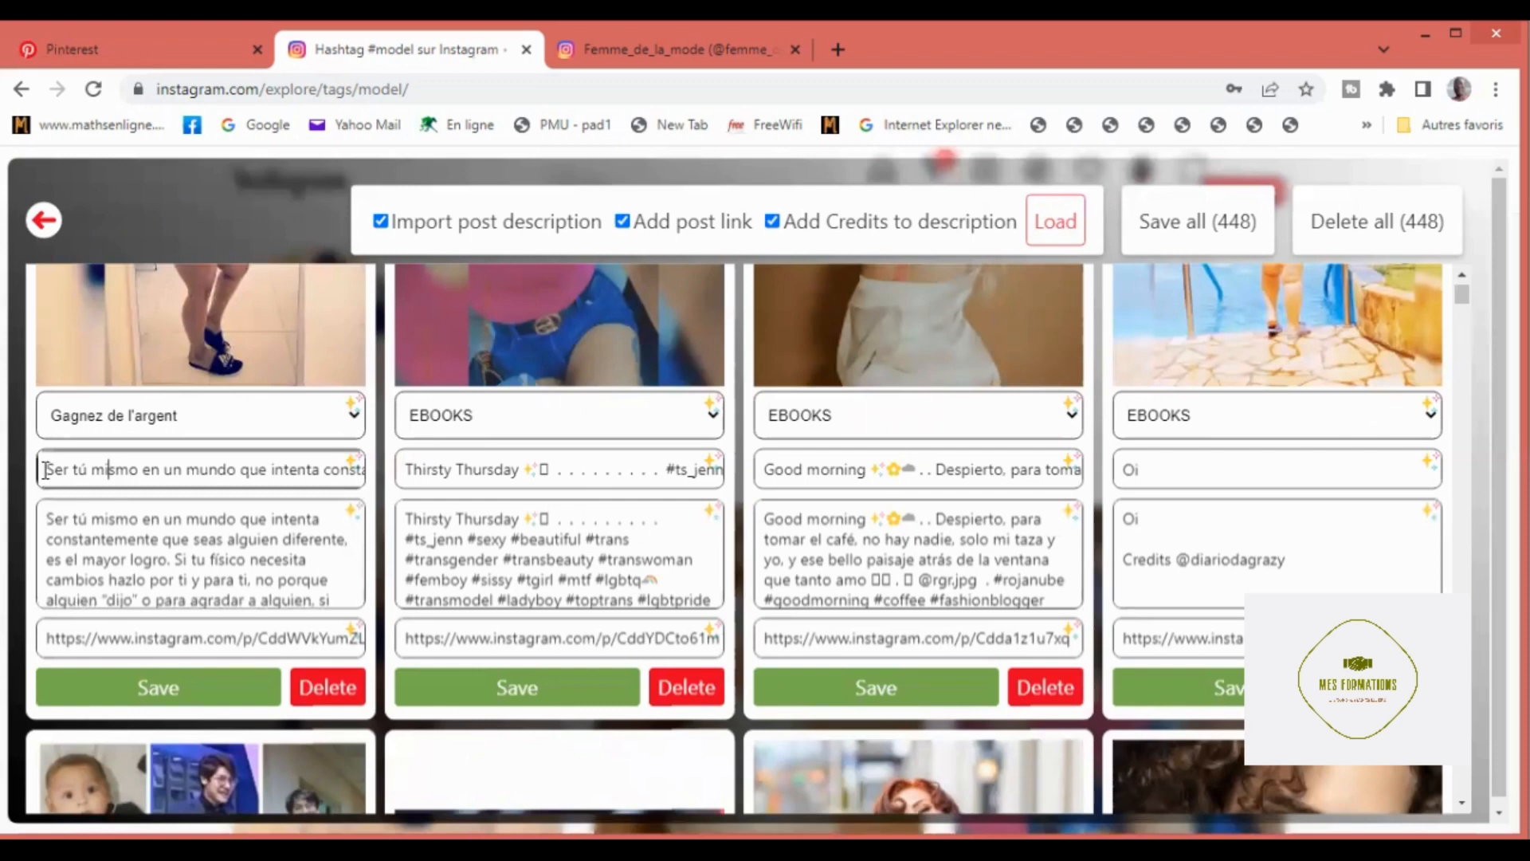
drag(46, 471, 516, 518)
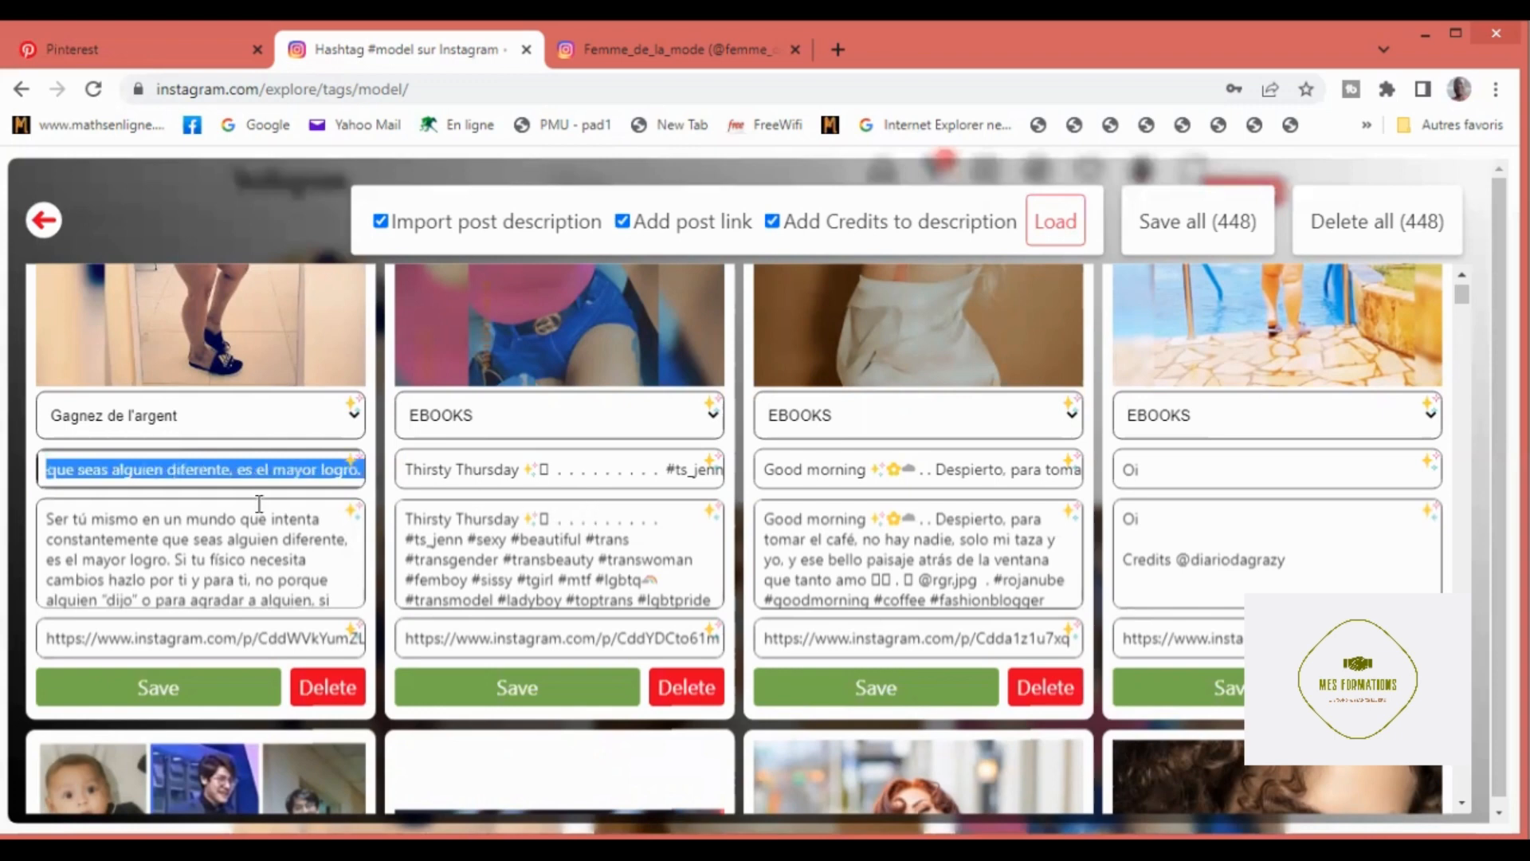
key(BackSpace)
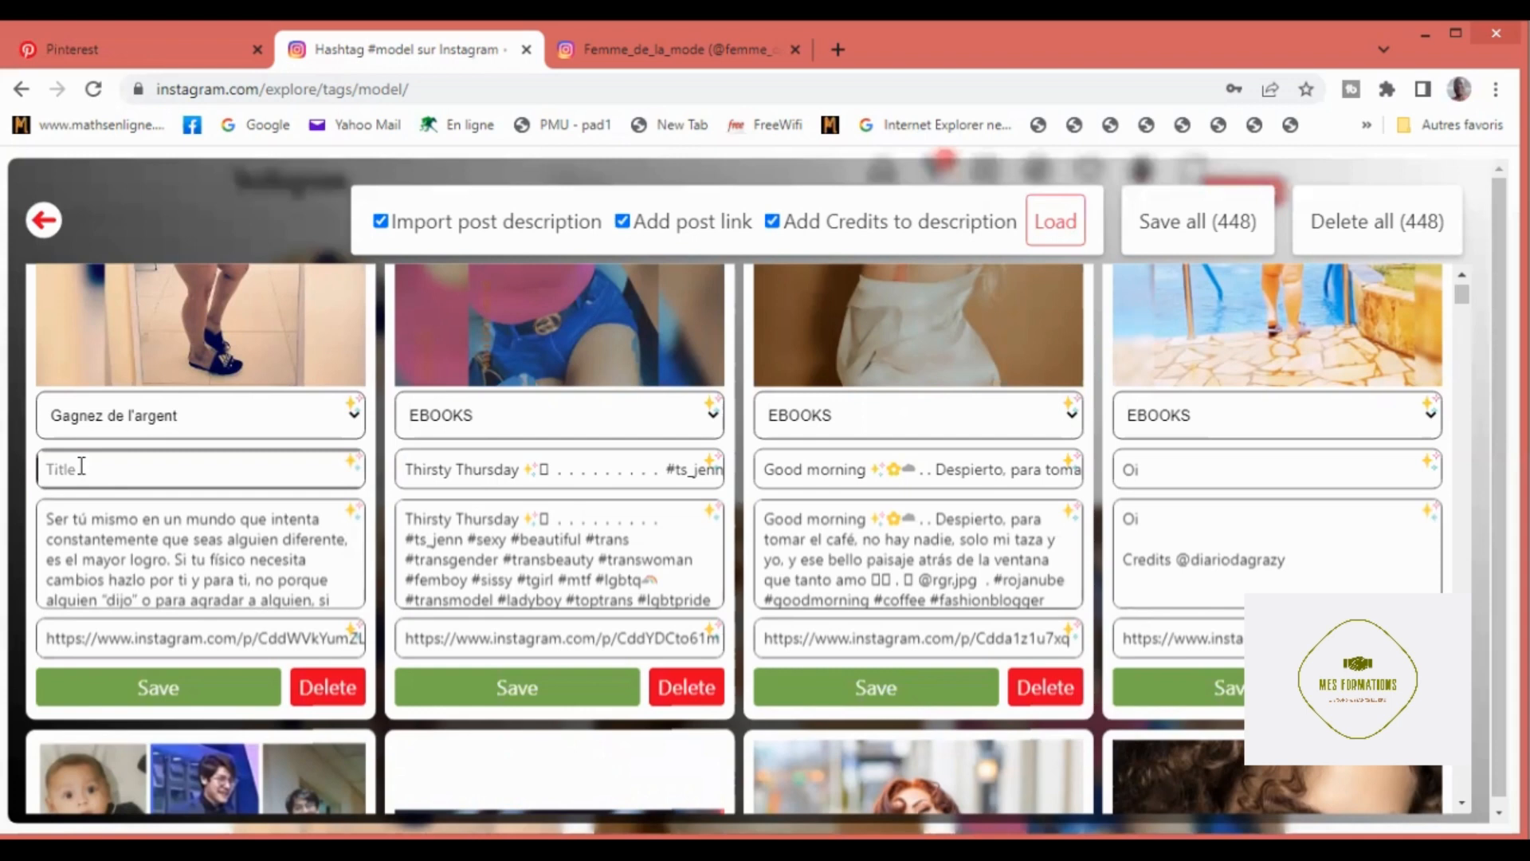
Step: Title the first pin "Formez vous a la prospection automatique" and apply its board and title to all pins
text(Formez vous a la pe)
key(BackSpace)
text(rosp)
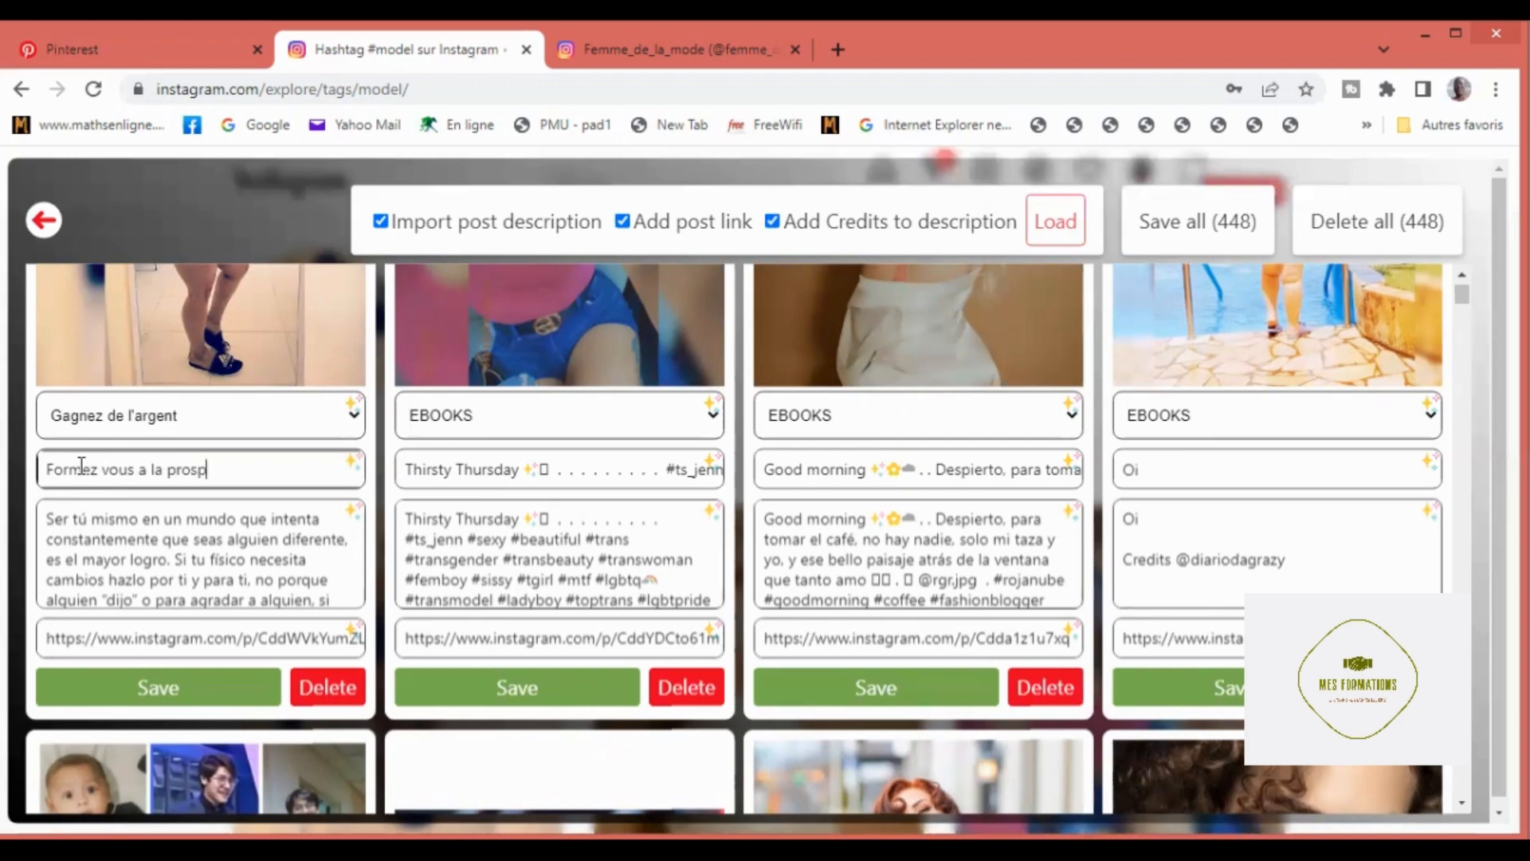
text(ection automatiqu)
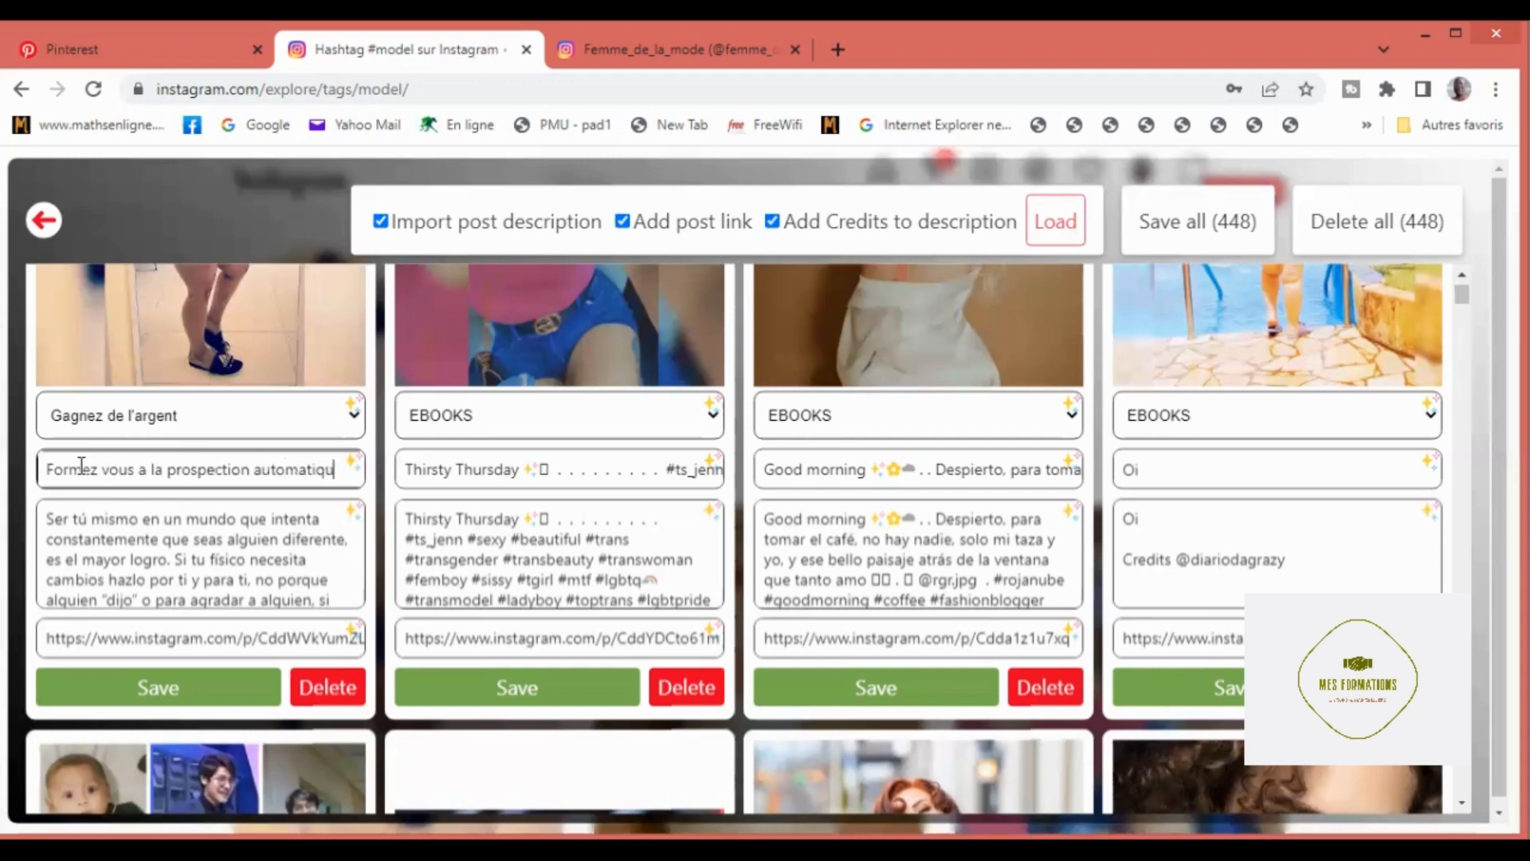
text(e)
click(350, 406)
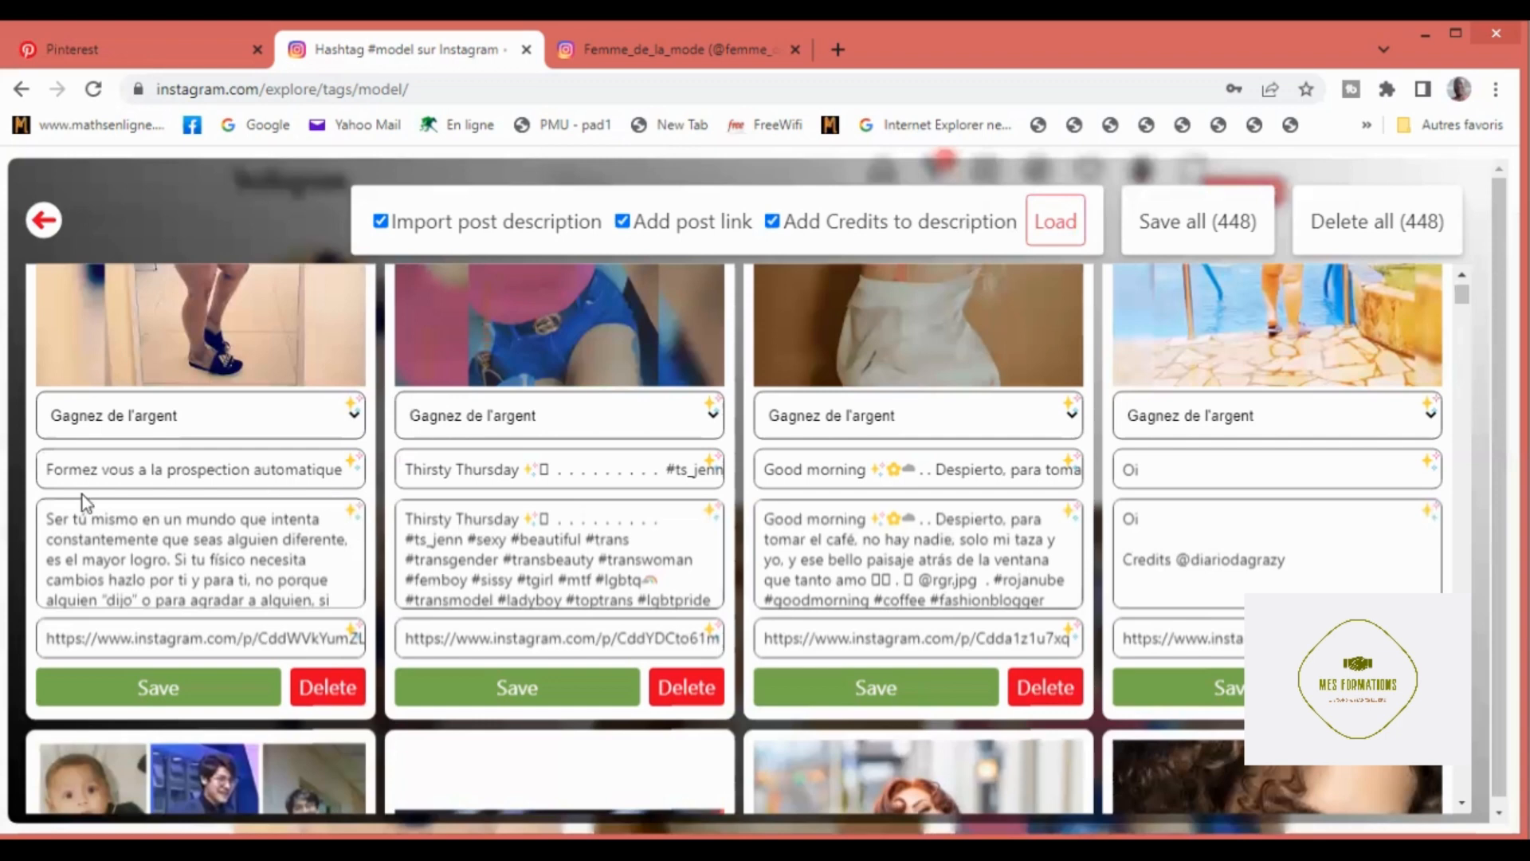
click(351, 462)
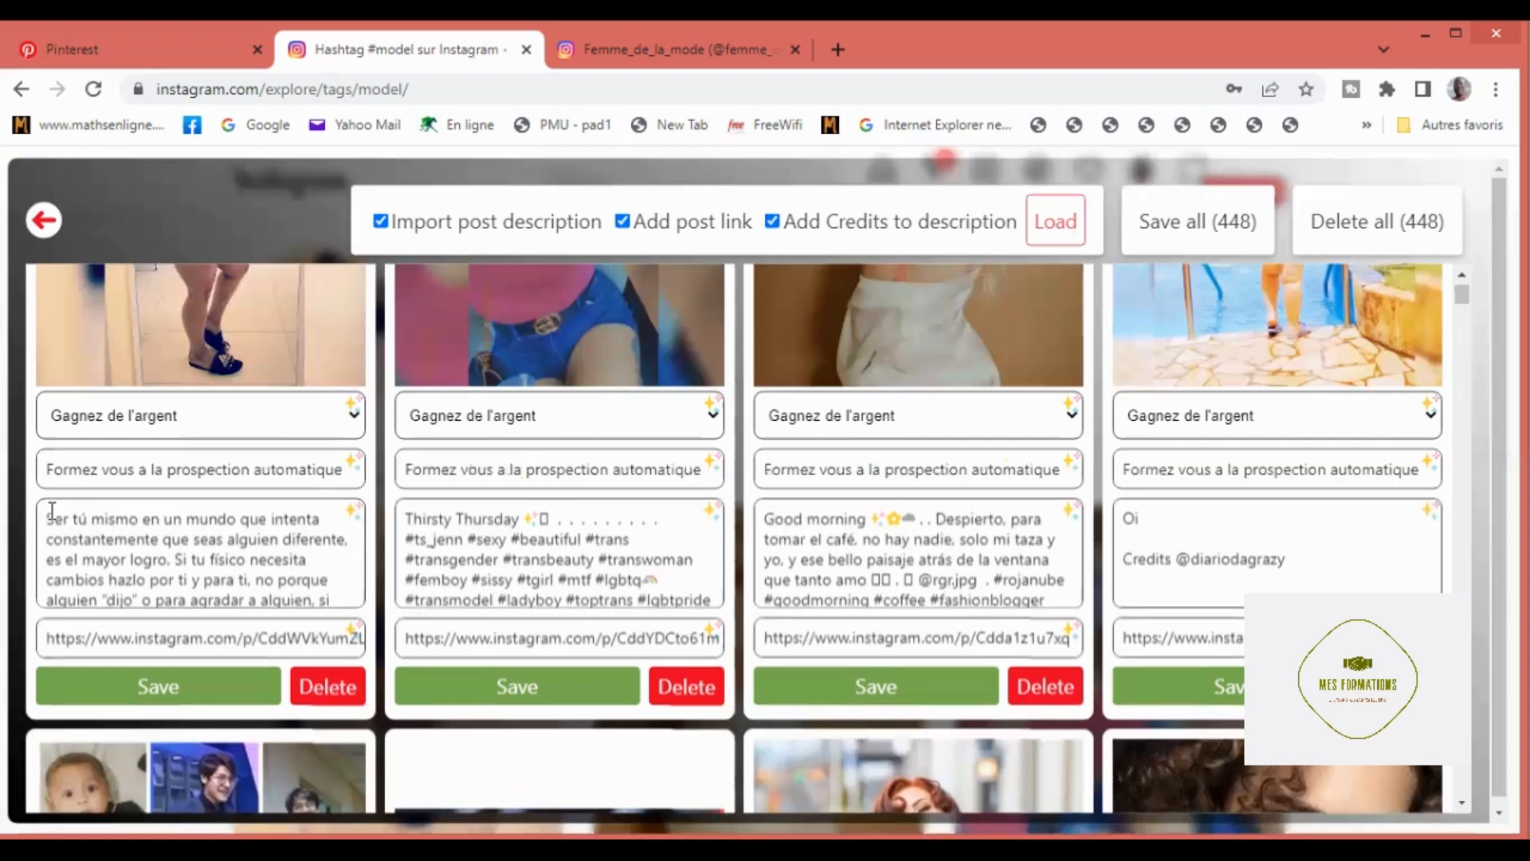
Step: Replace the first pin's imported note with "Formation pour une prospection automatique"
drag(310, 600, 276, 654)
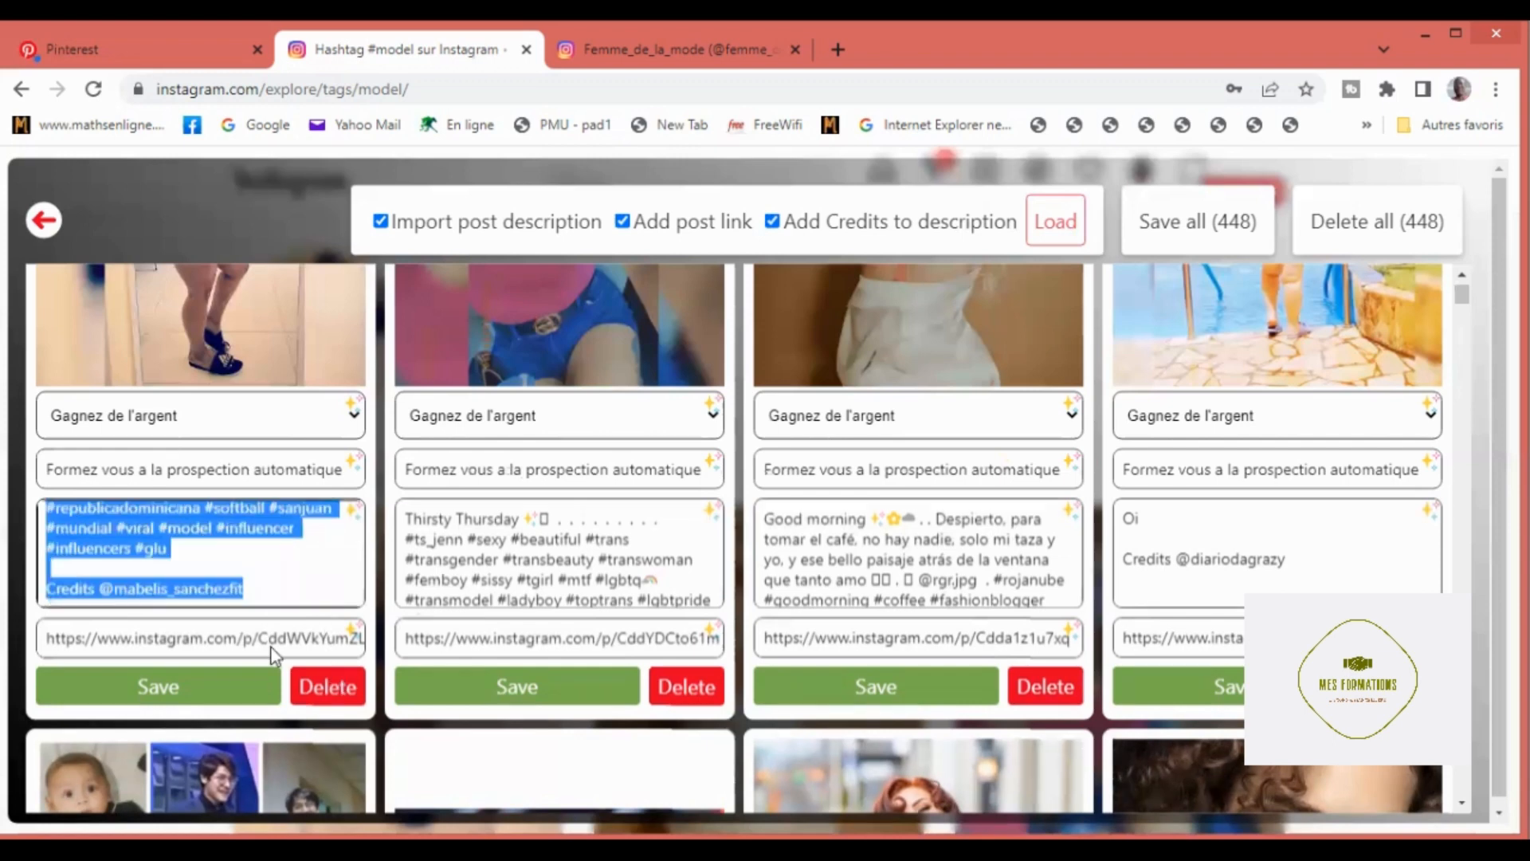
key(BackSpace)
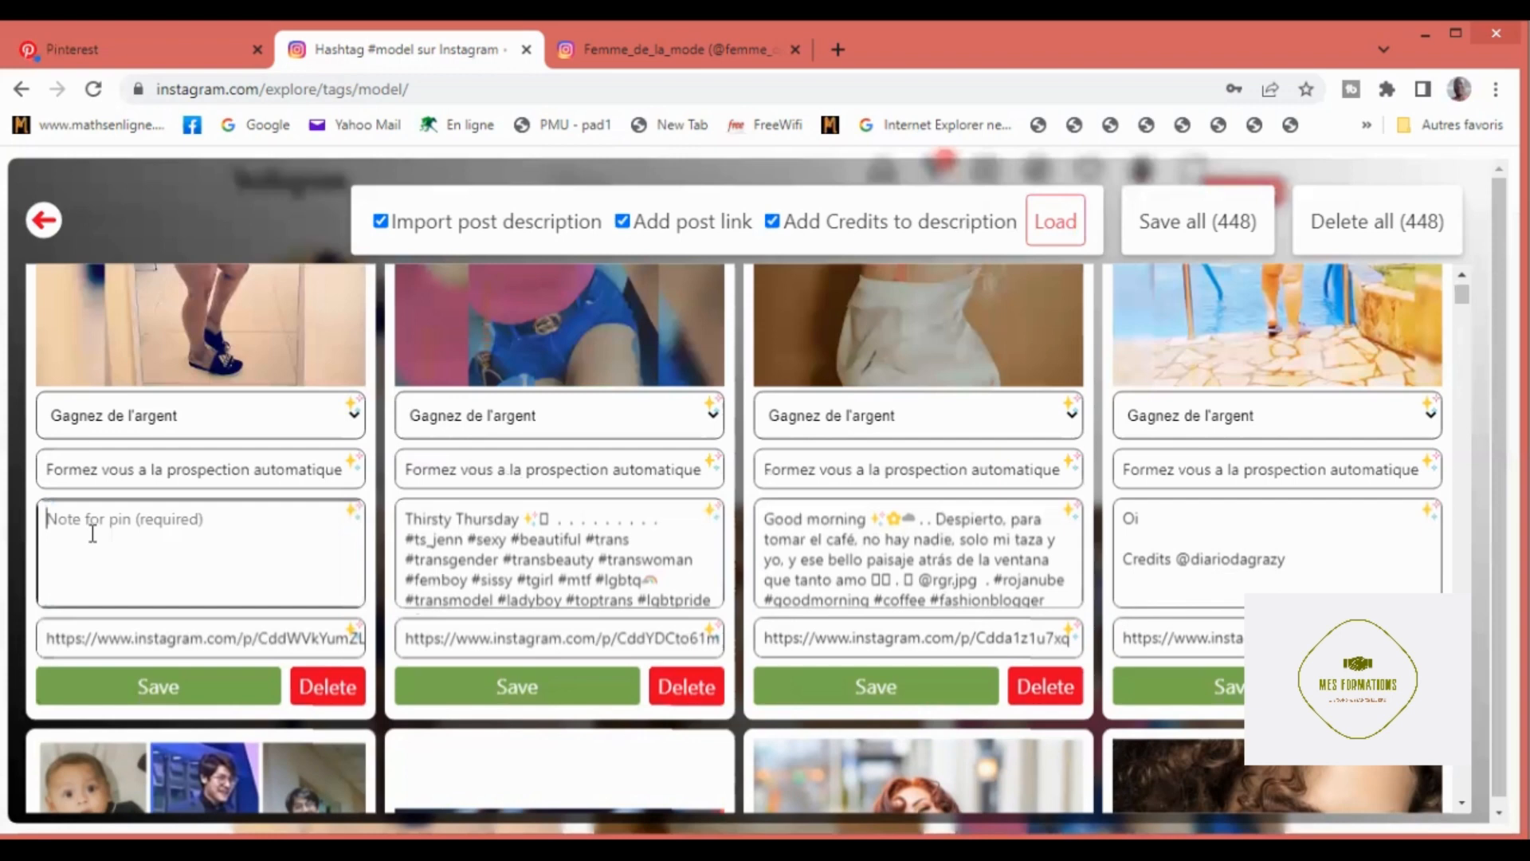
text(Formation pour une prospect)
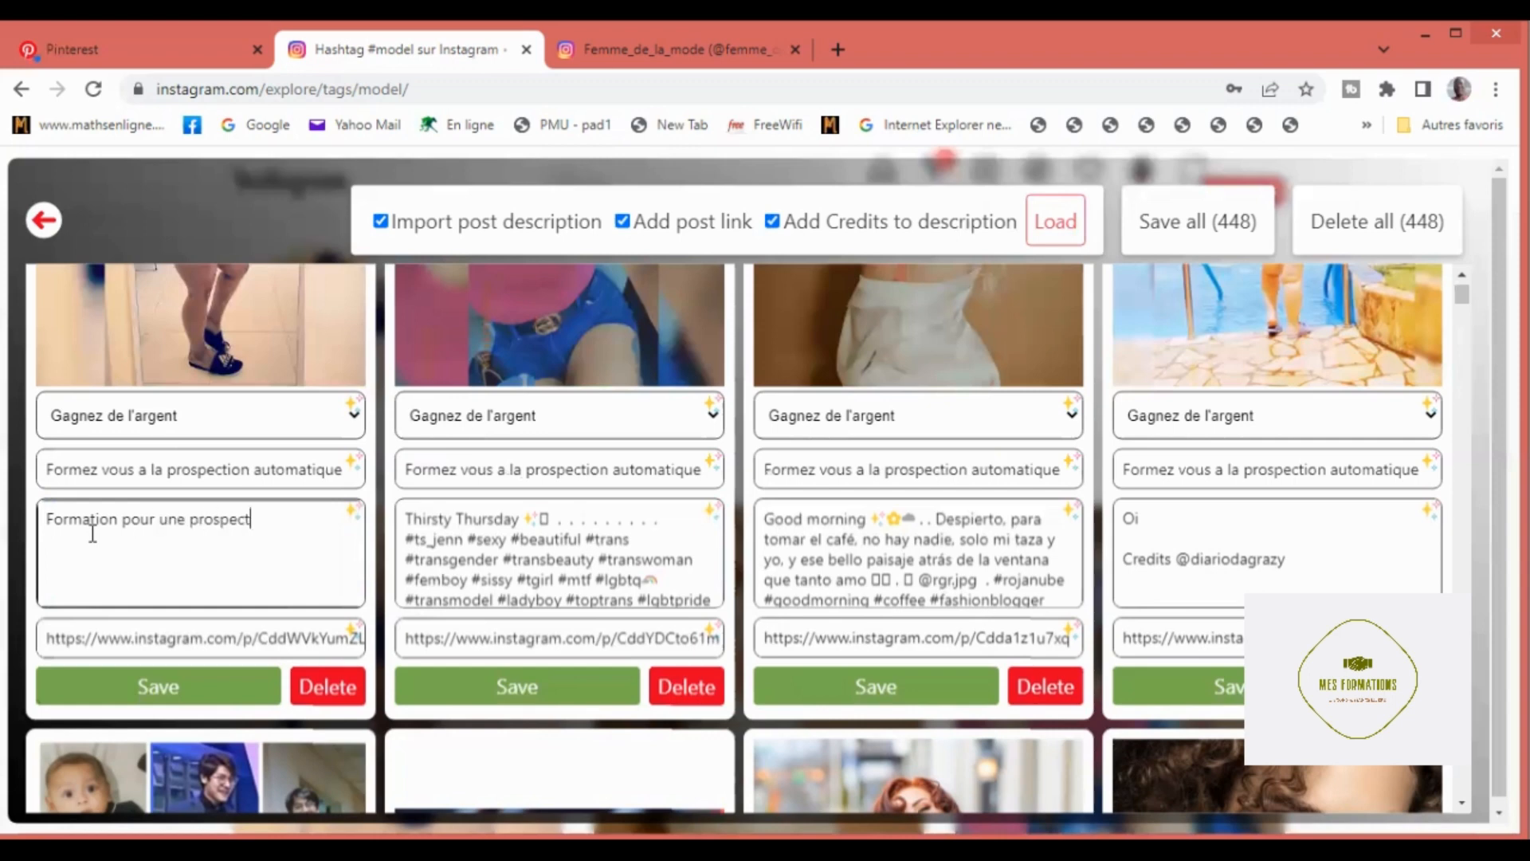
text(ion automatique)
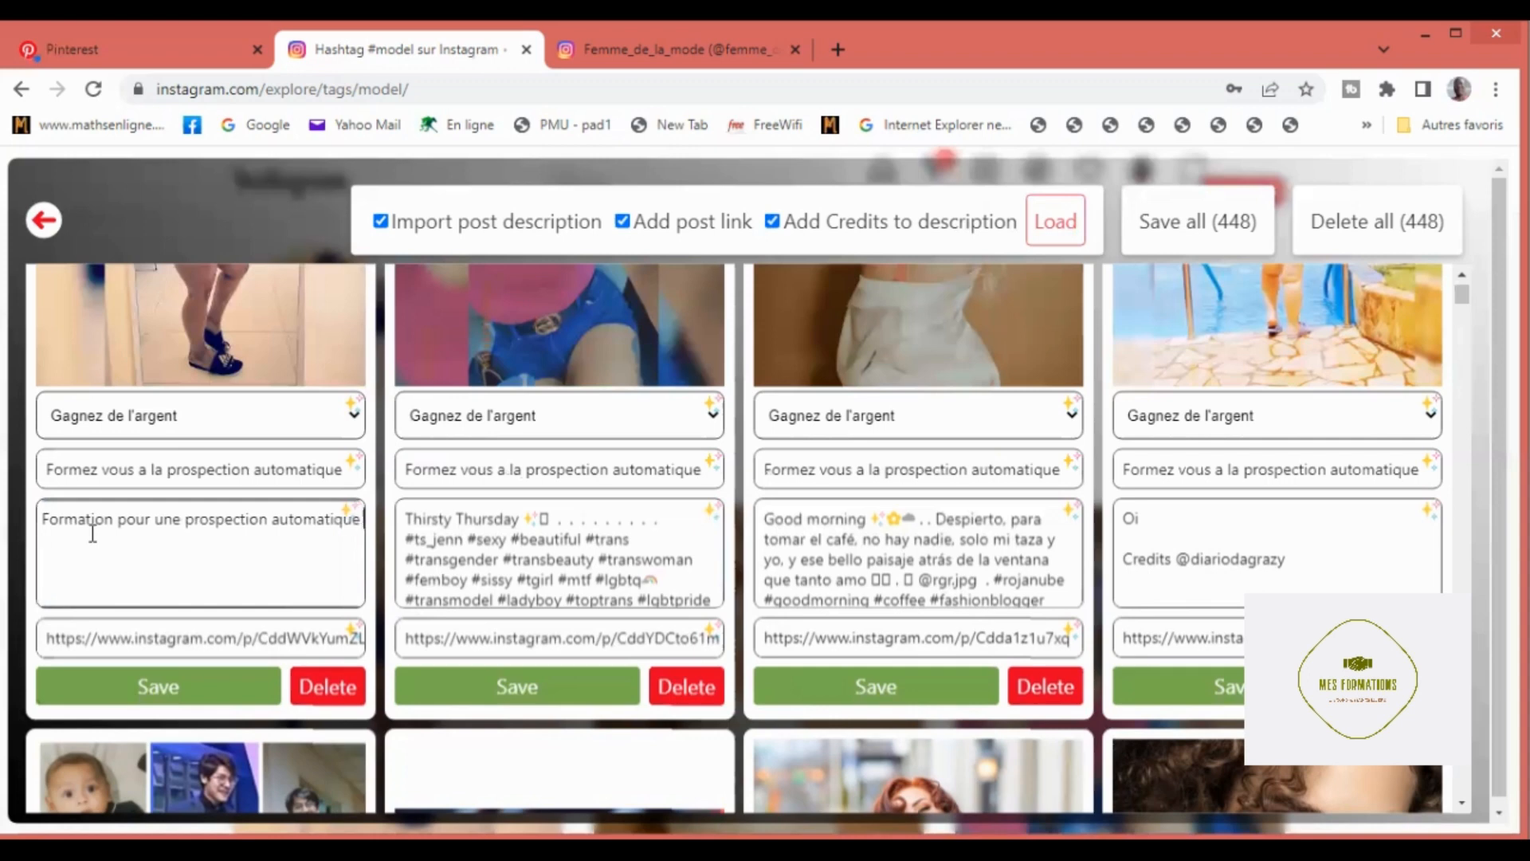
text( sur le net)
Step: Continue the first pin's note with "sur le net . mes methodes secrétes"
text(. mes methodes)
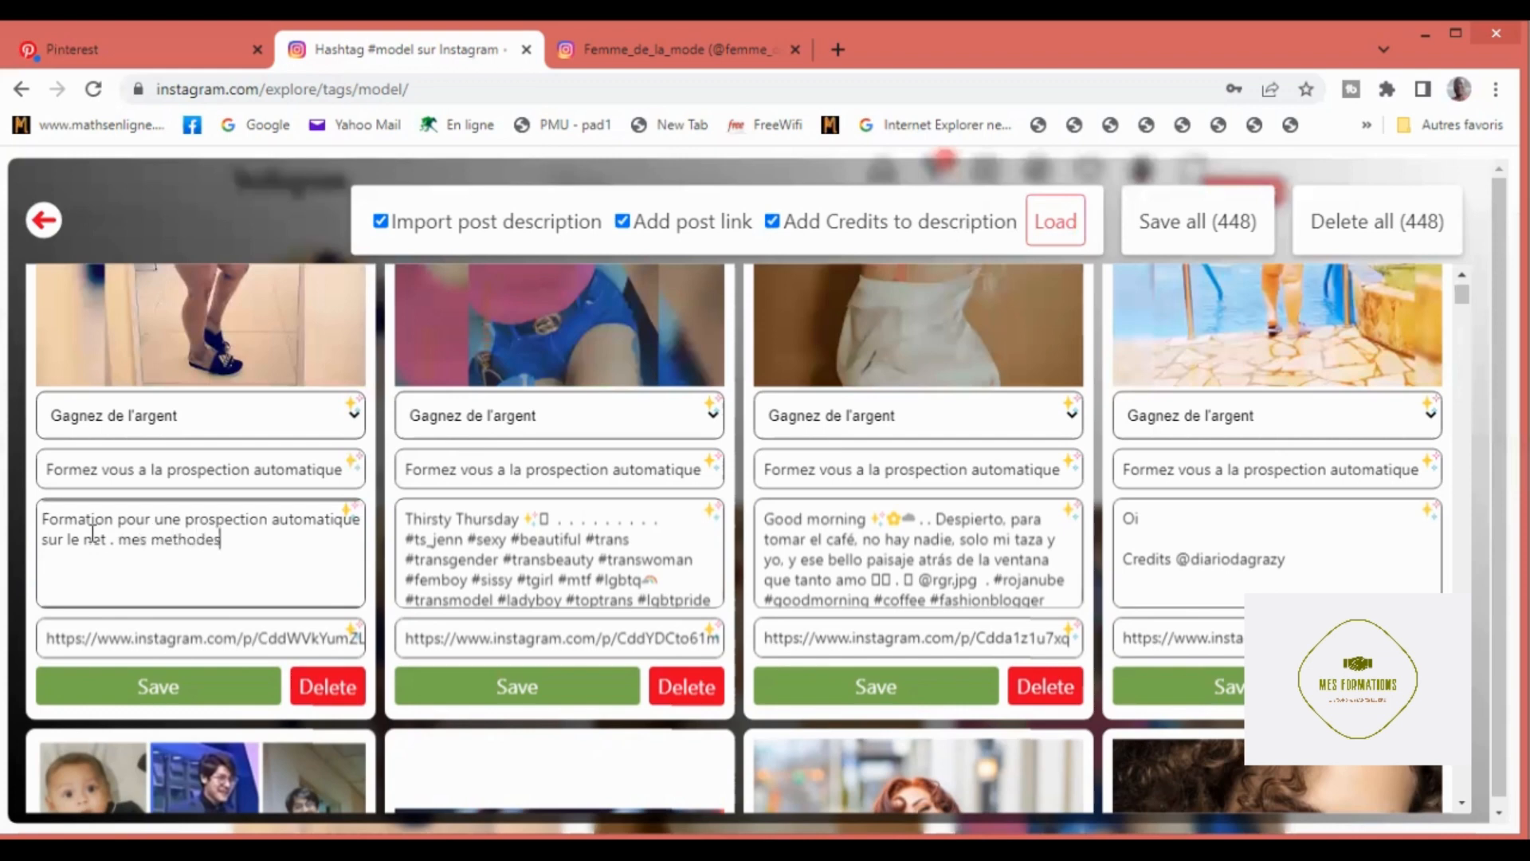
text( sec)
text(r)
text(éte)
text(s)
text( ")
text(#)
text(ML)
text(M)
text( #)
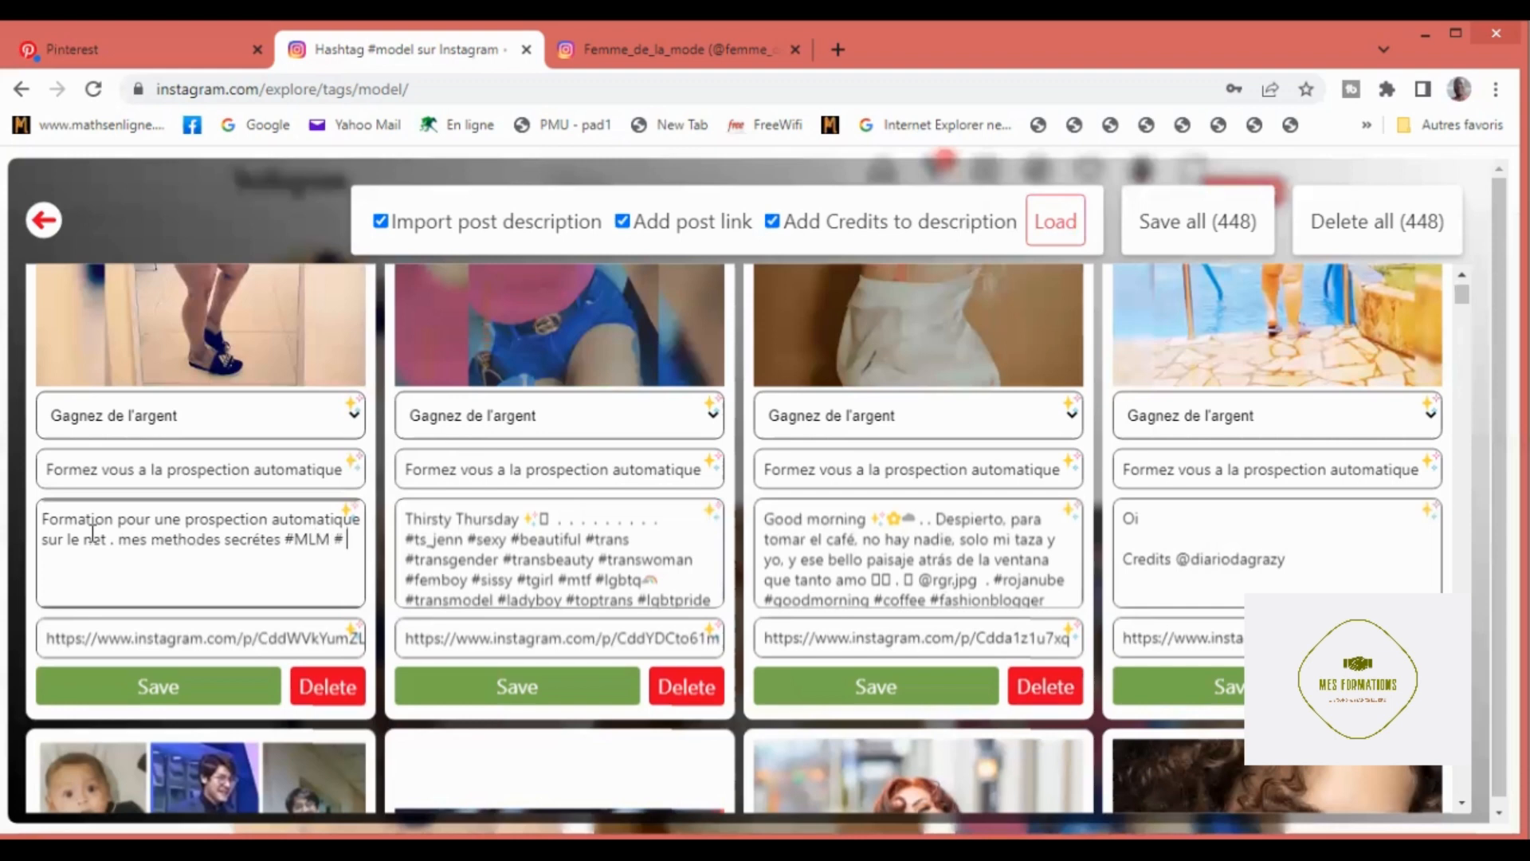
text( prospection MLM)
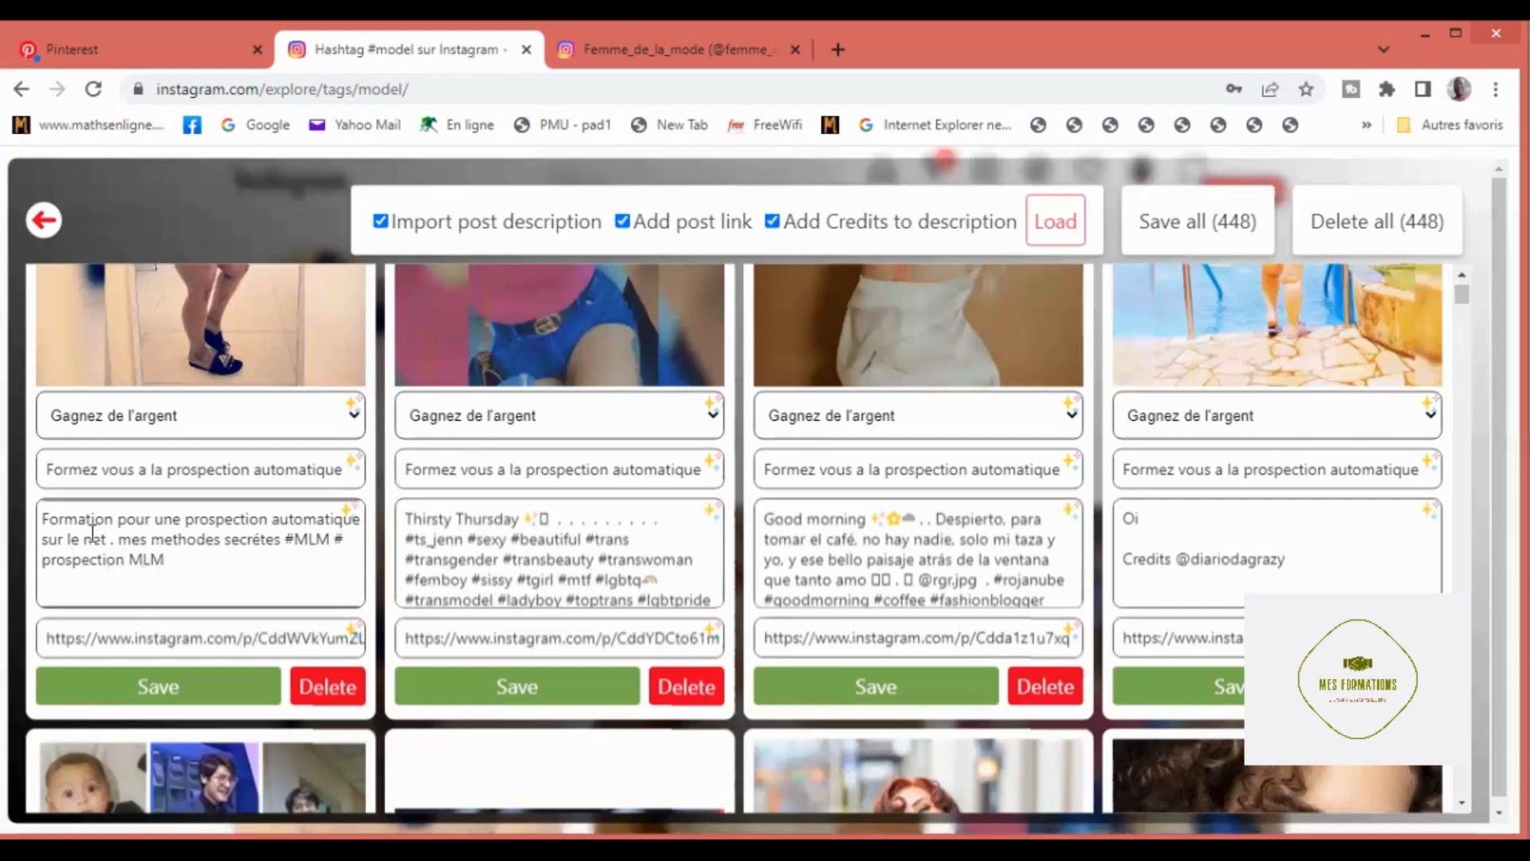
Step: Add "#MLM # prospection MLM 4.0" to the end of the first pin's note
text(4.0)
Step: Finish the first pin's note with the hashtag "#marketing digital"
text(#marketing digi)
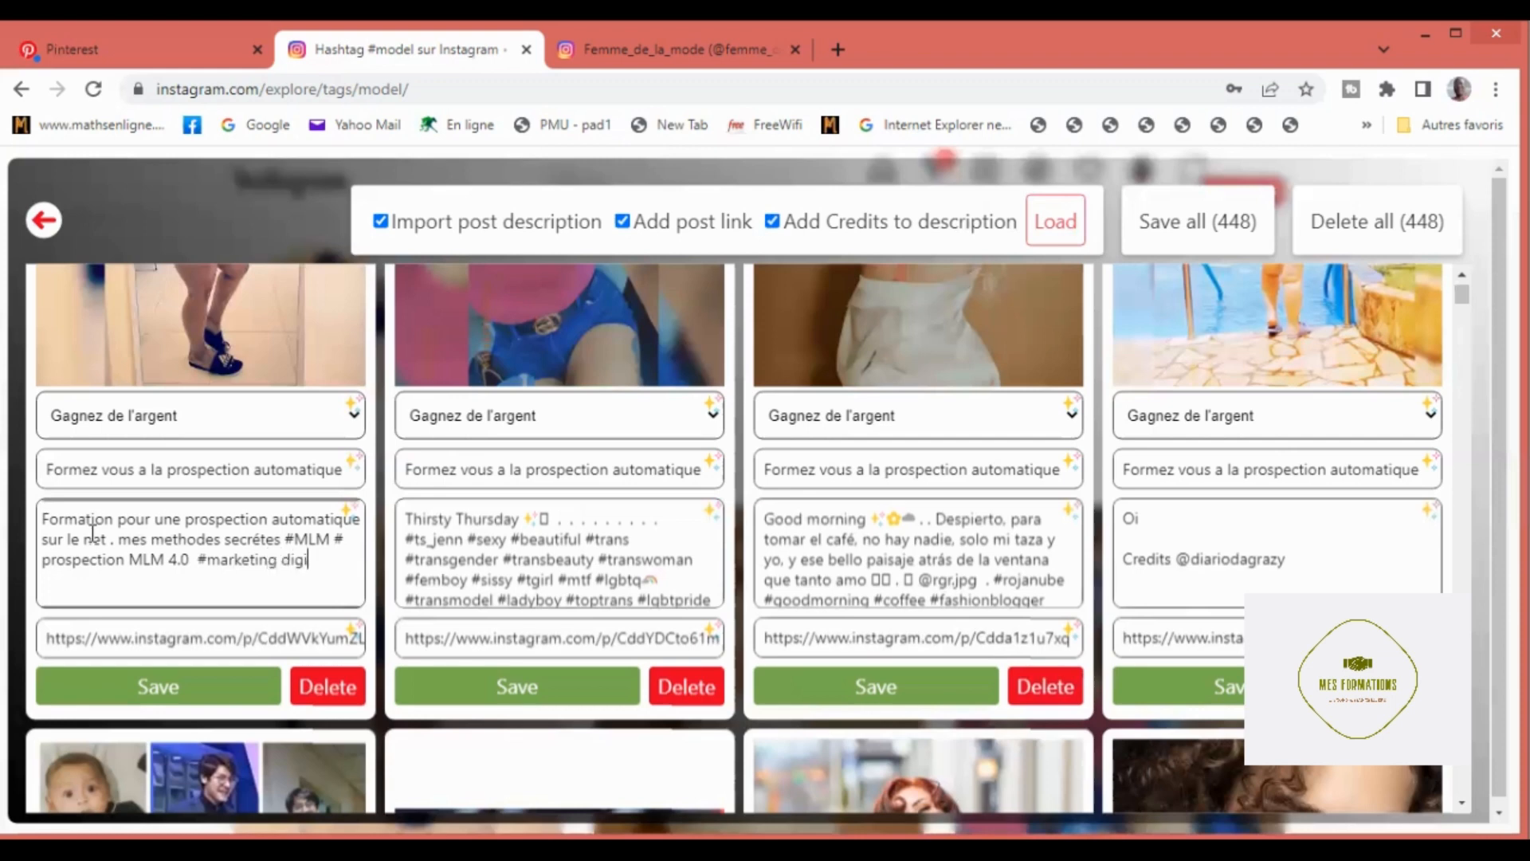
text(tal)
scroll(147, 673, up, 1)
scroll(191, 641, down, 1)
scroll(126, 471, down, 1)
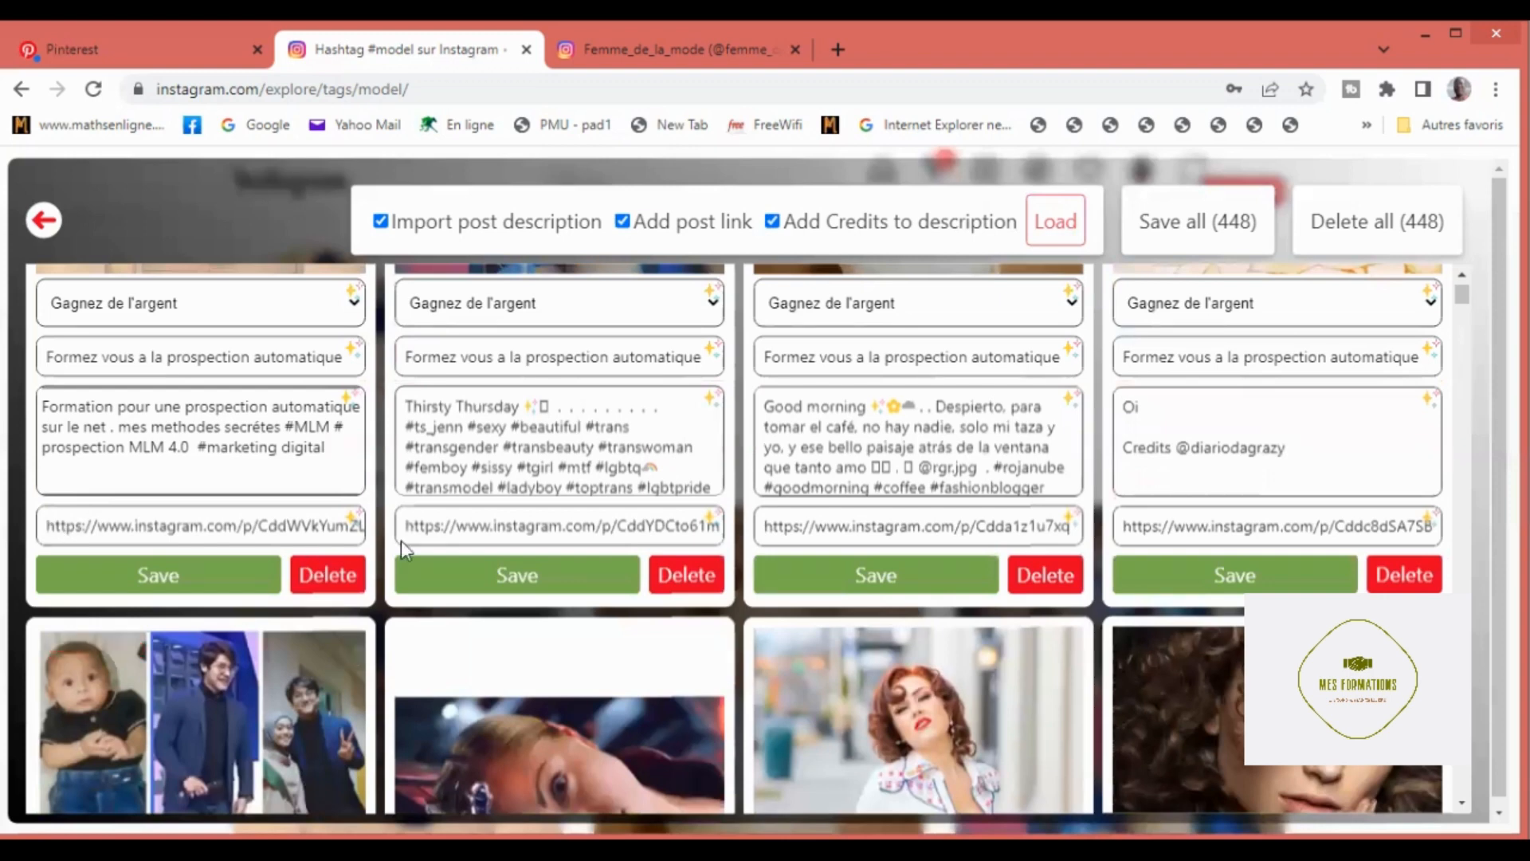
key(Tab)
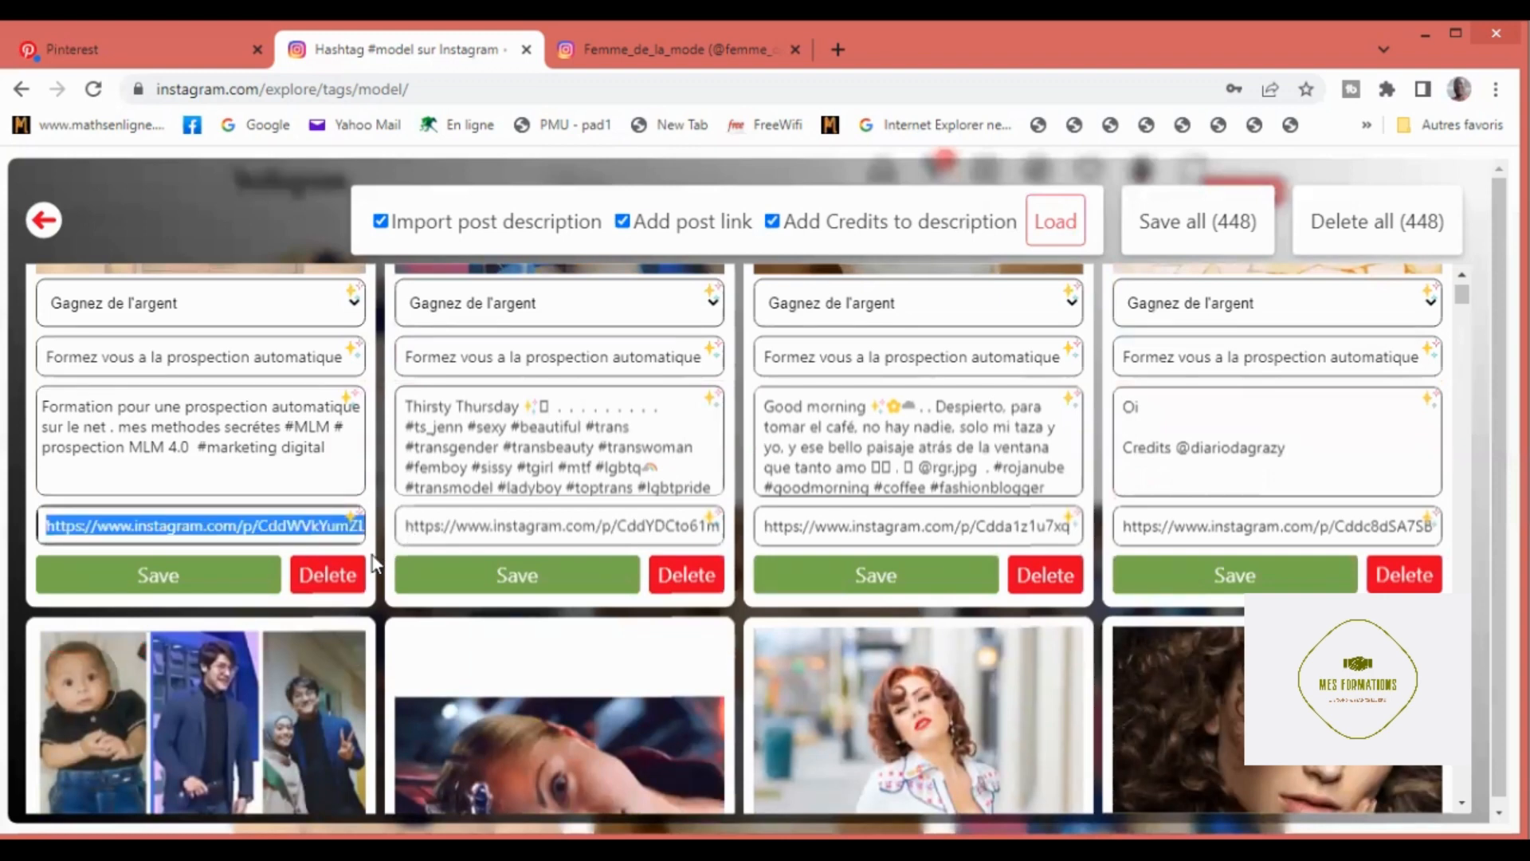
key(BackSpace)
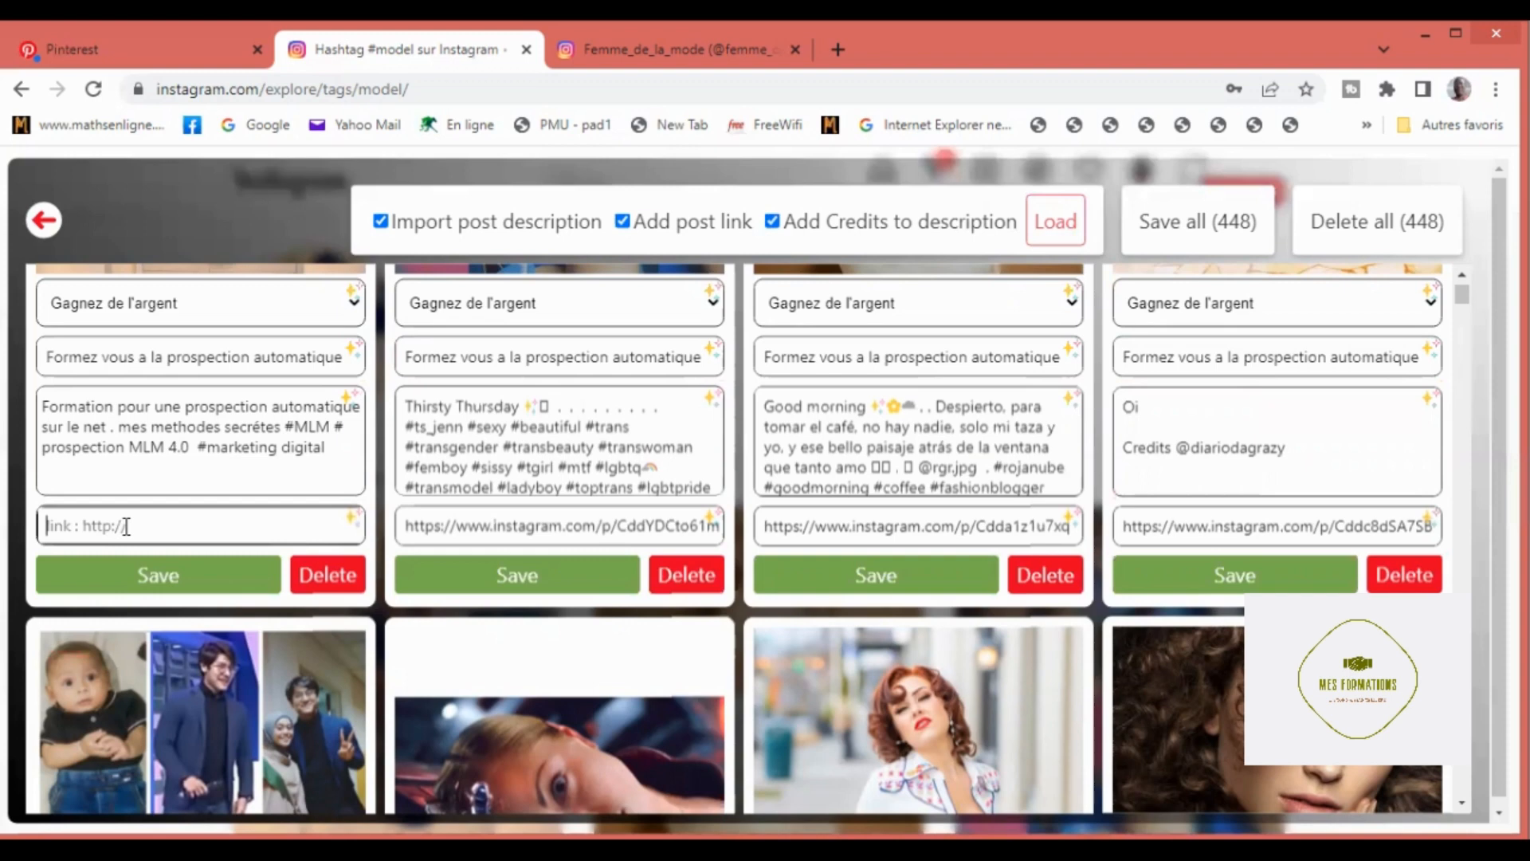
text(https://ydonan.systeme.io/d786050c)
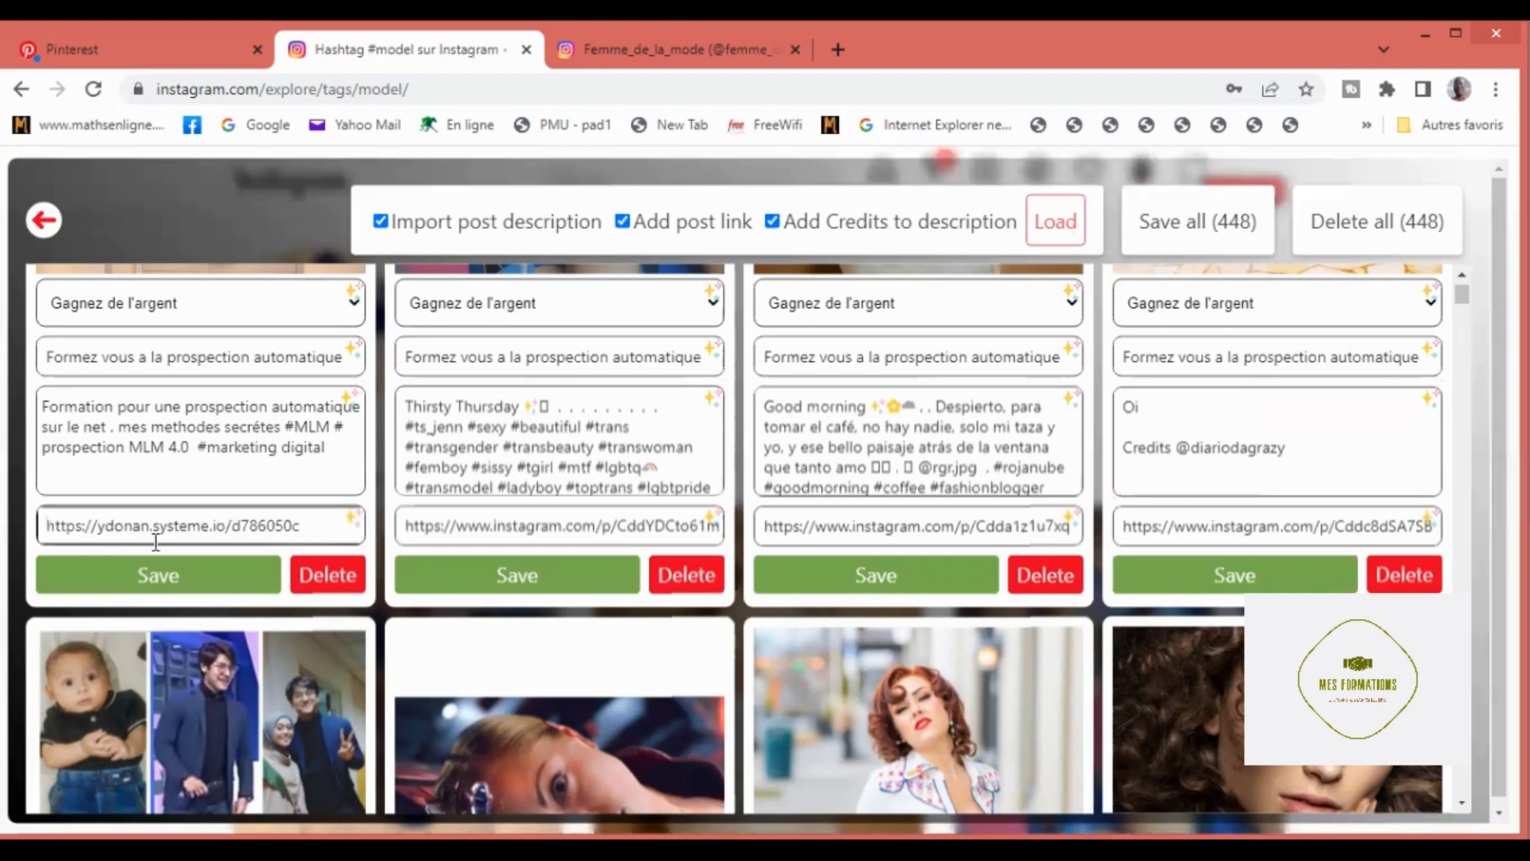
Step: Apply the first pin's link and note to all pins and save them all
click(351, 520)
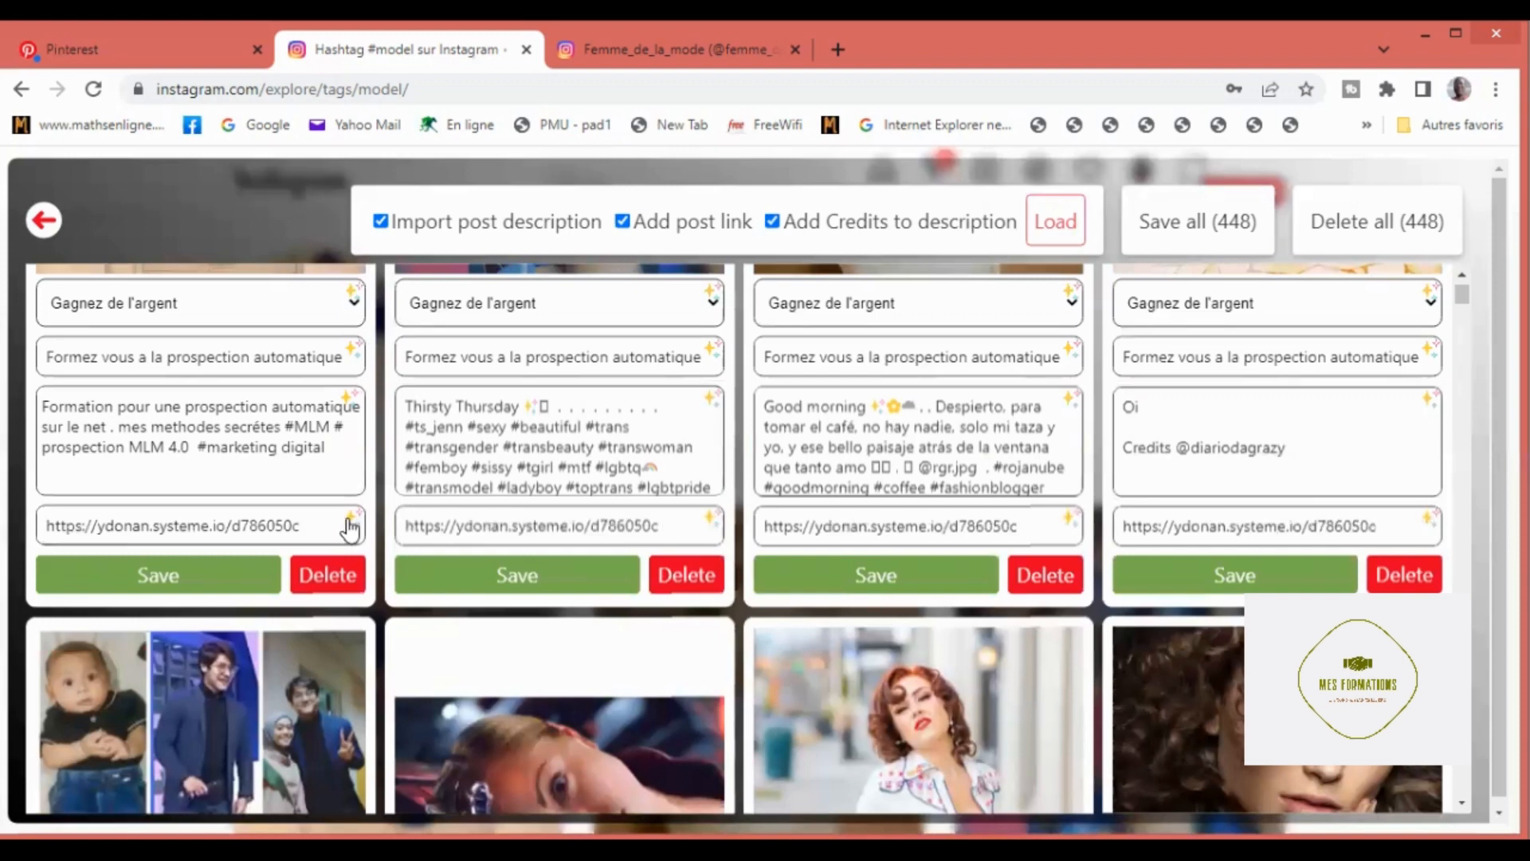
click(348, 405)
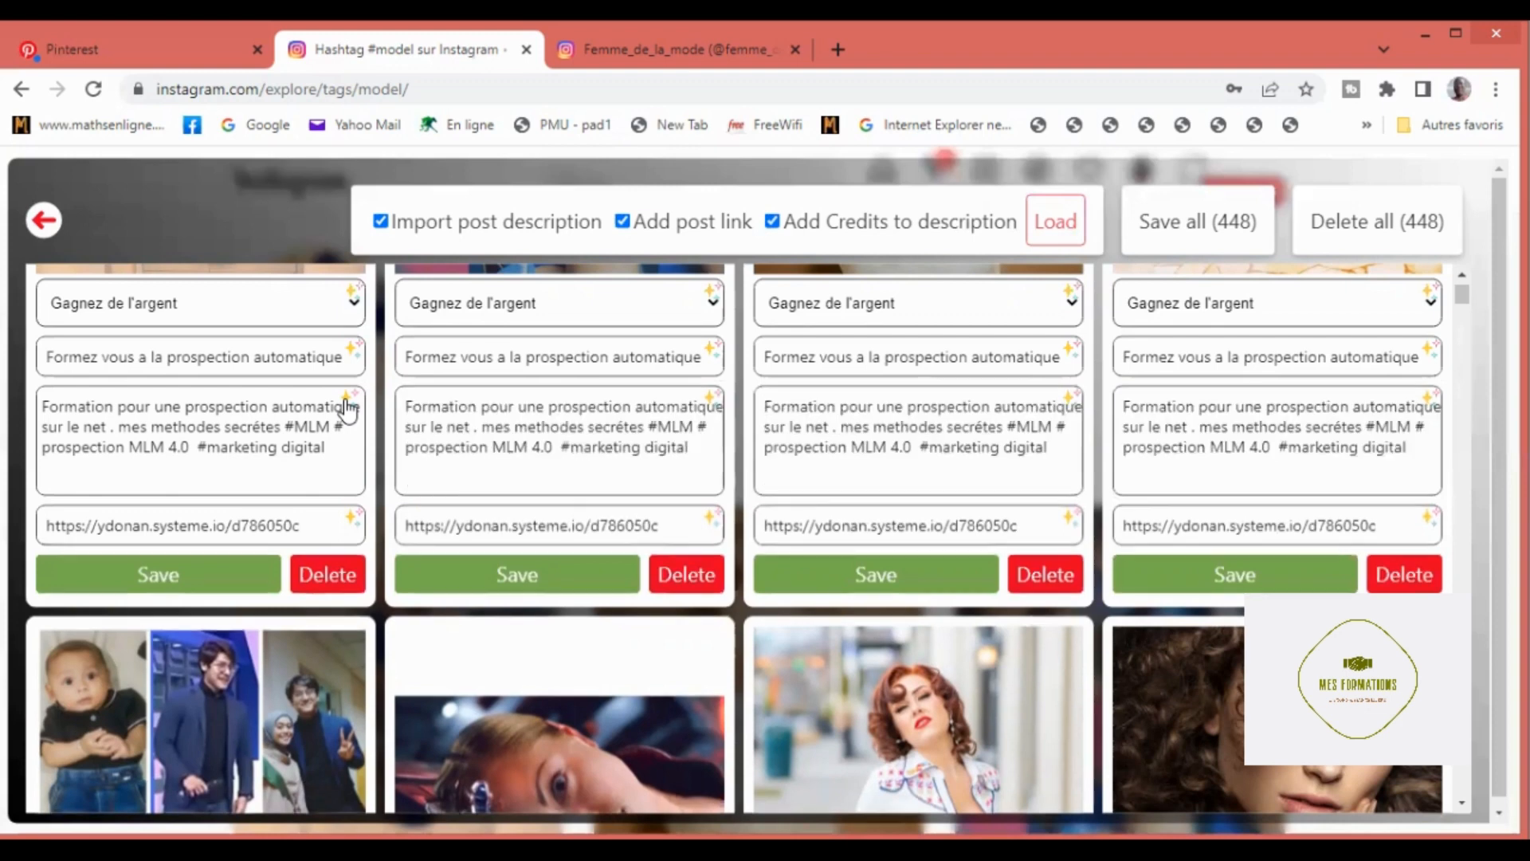
click(1185, 239)
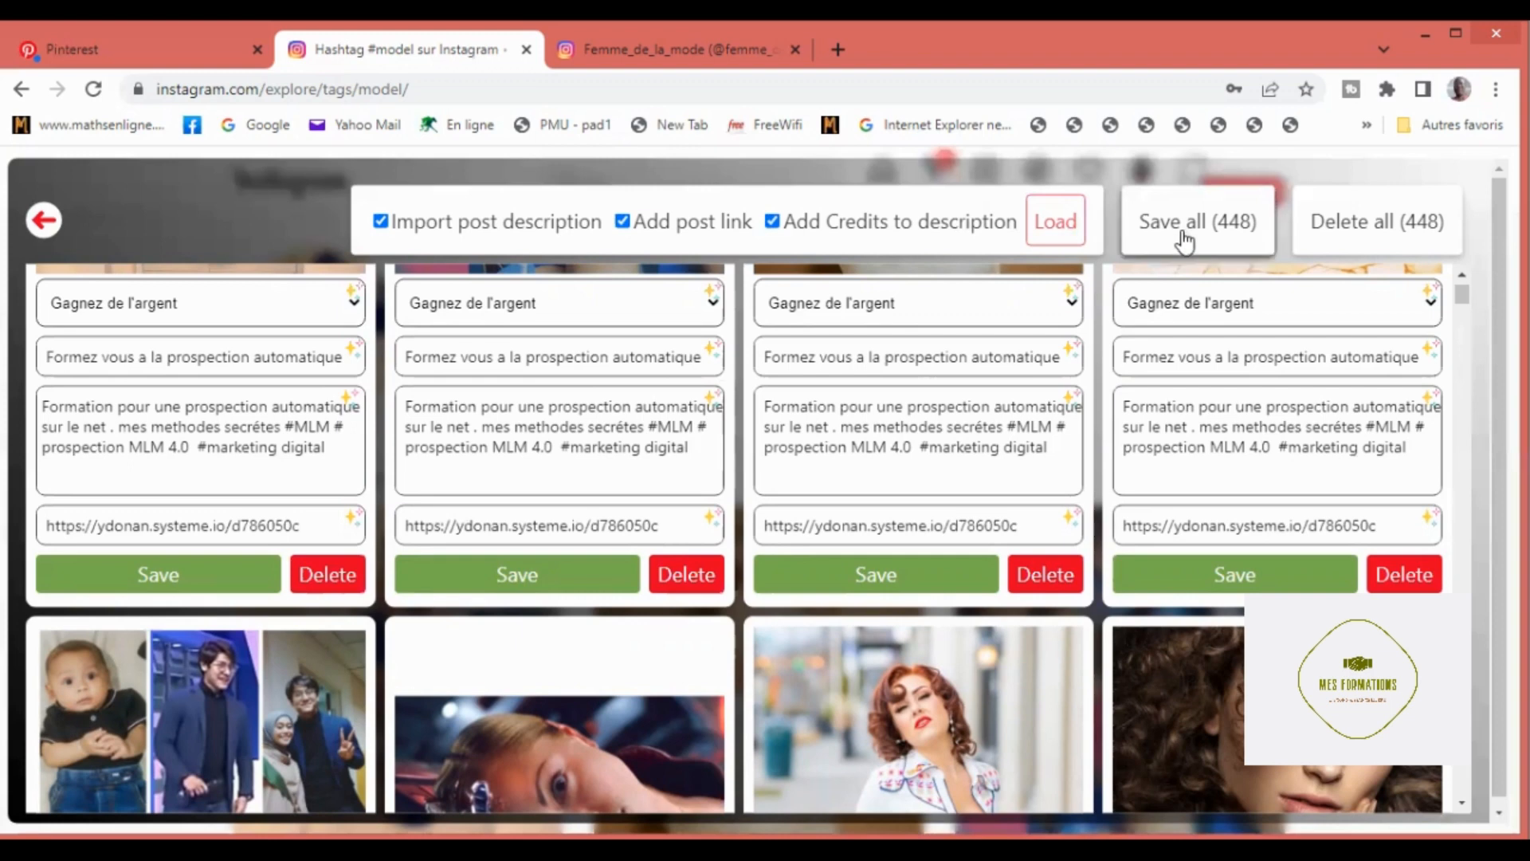
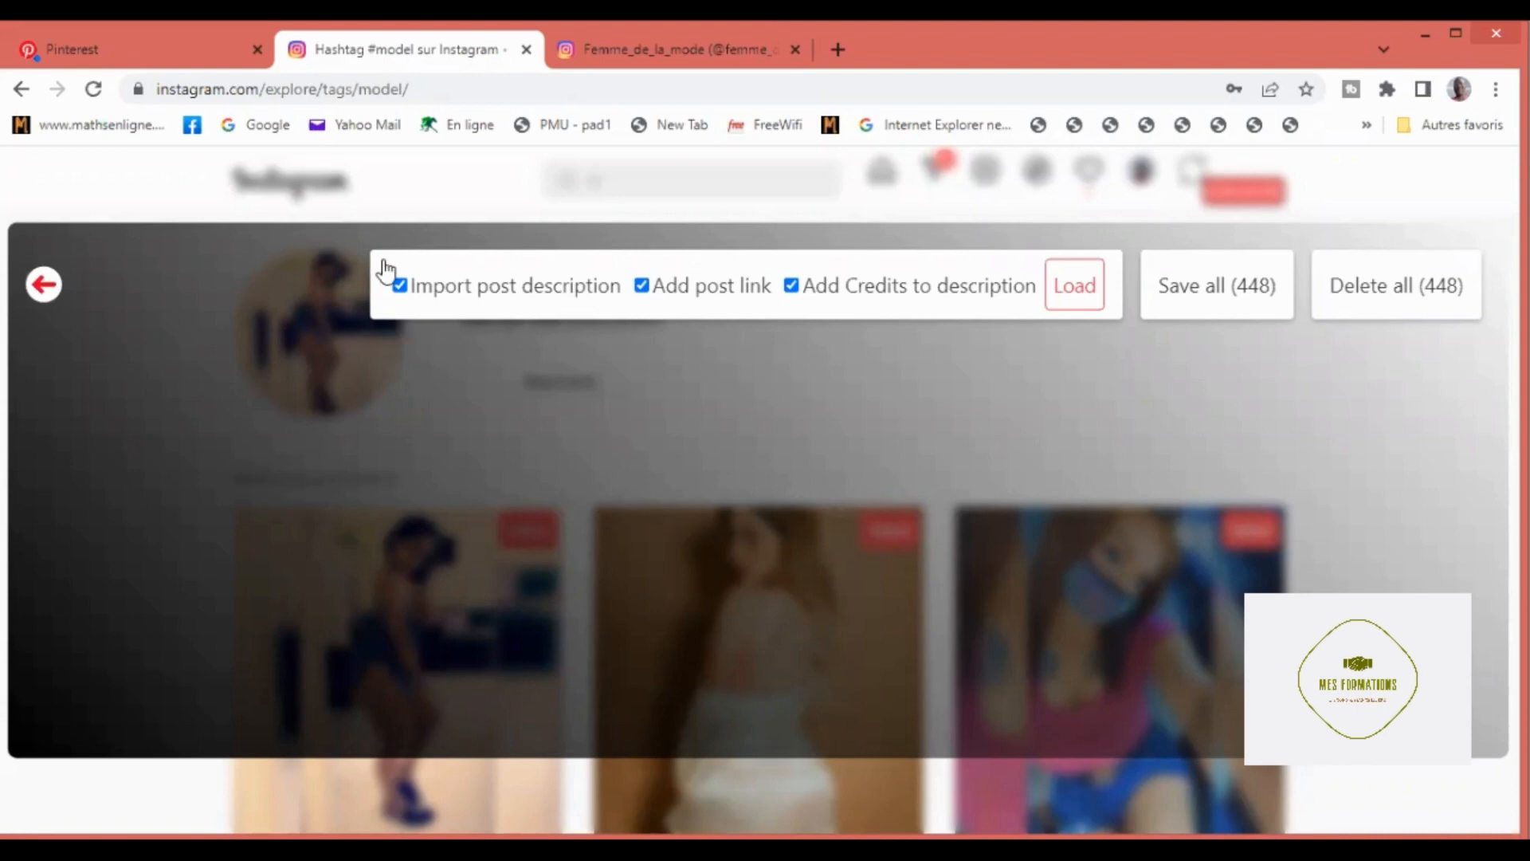
Step: Switch to the Pinterest pin builder, dismiss the blocking alerts and try to start pinning from the extension menu
click(97, 53)
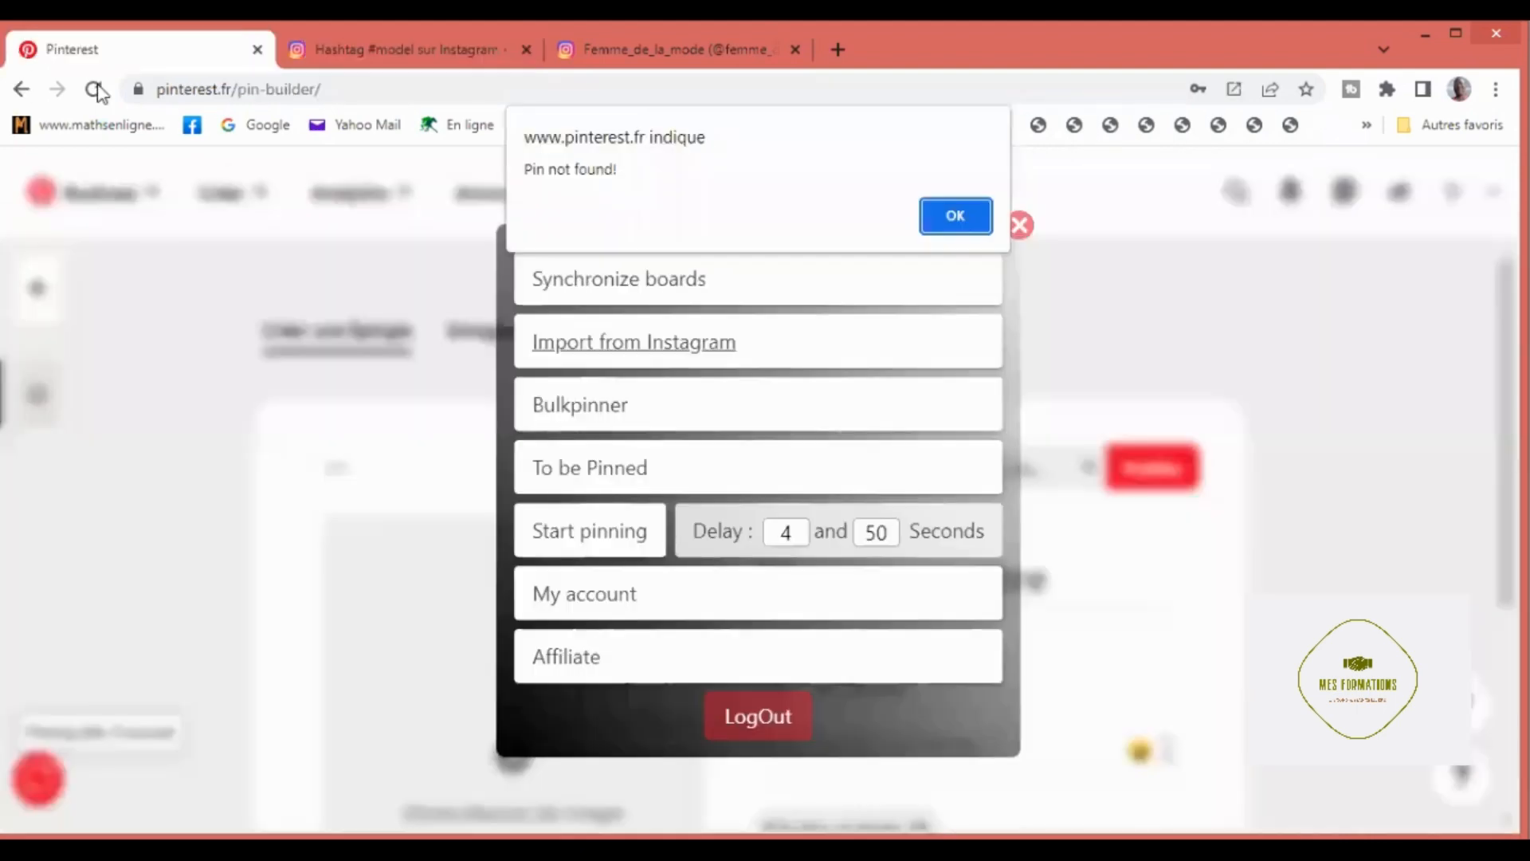
click(588, 537)
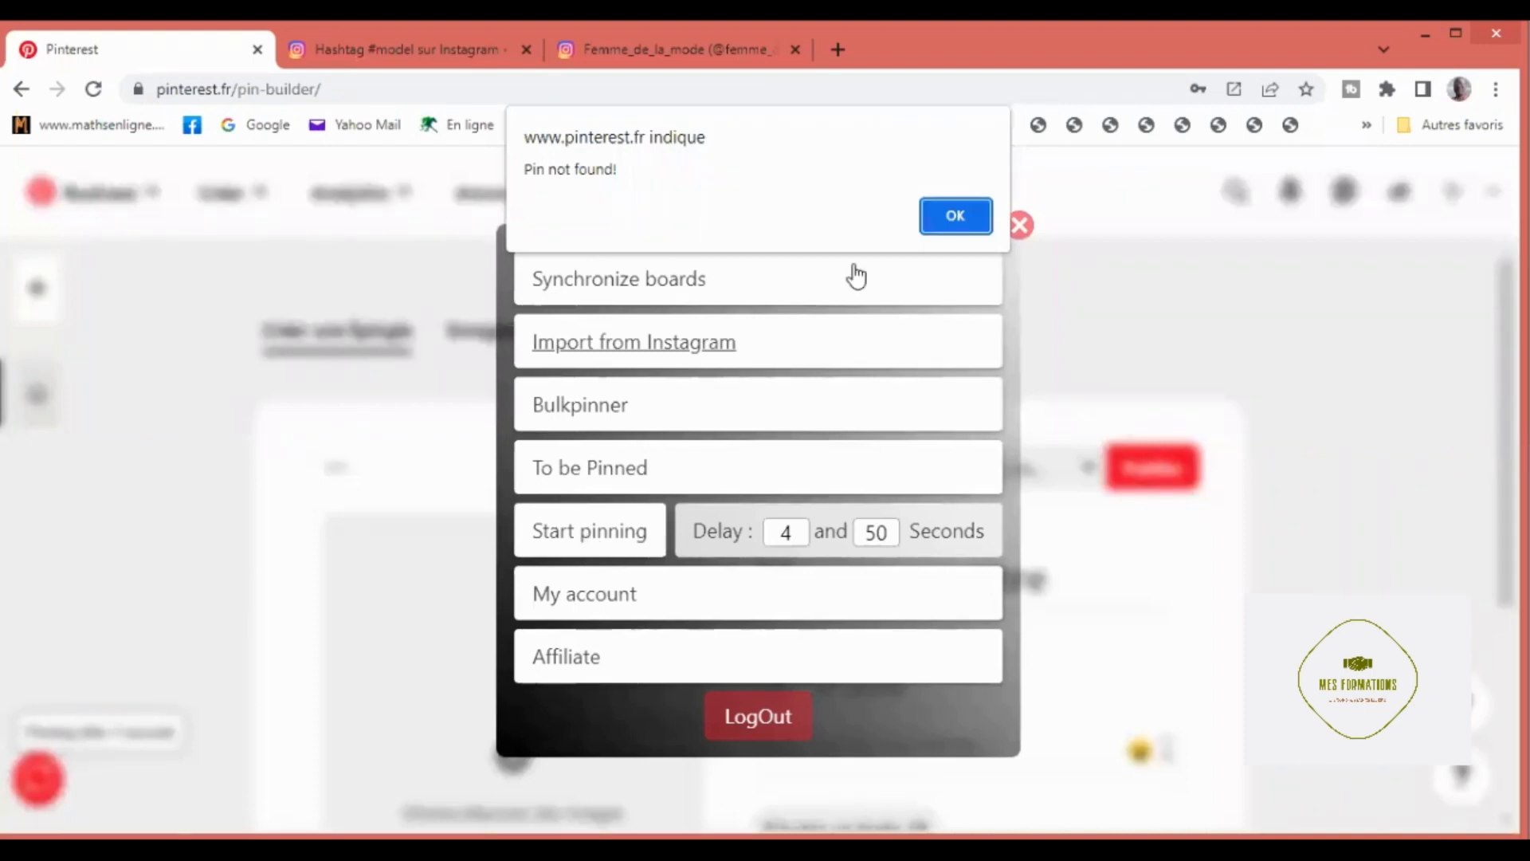
click(936, 224)
click(935, 217)
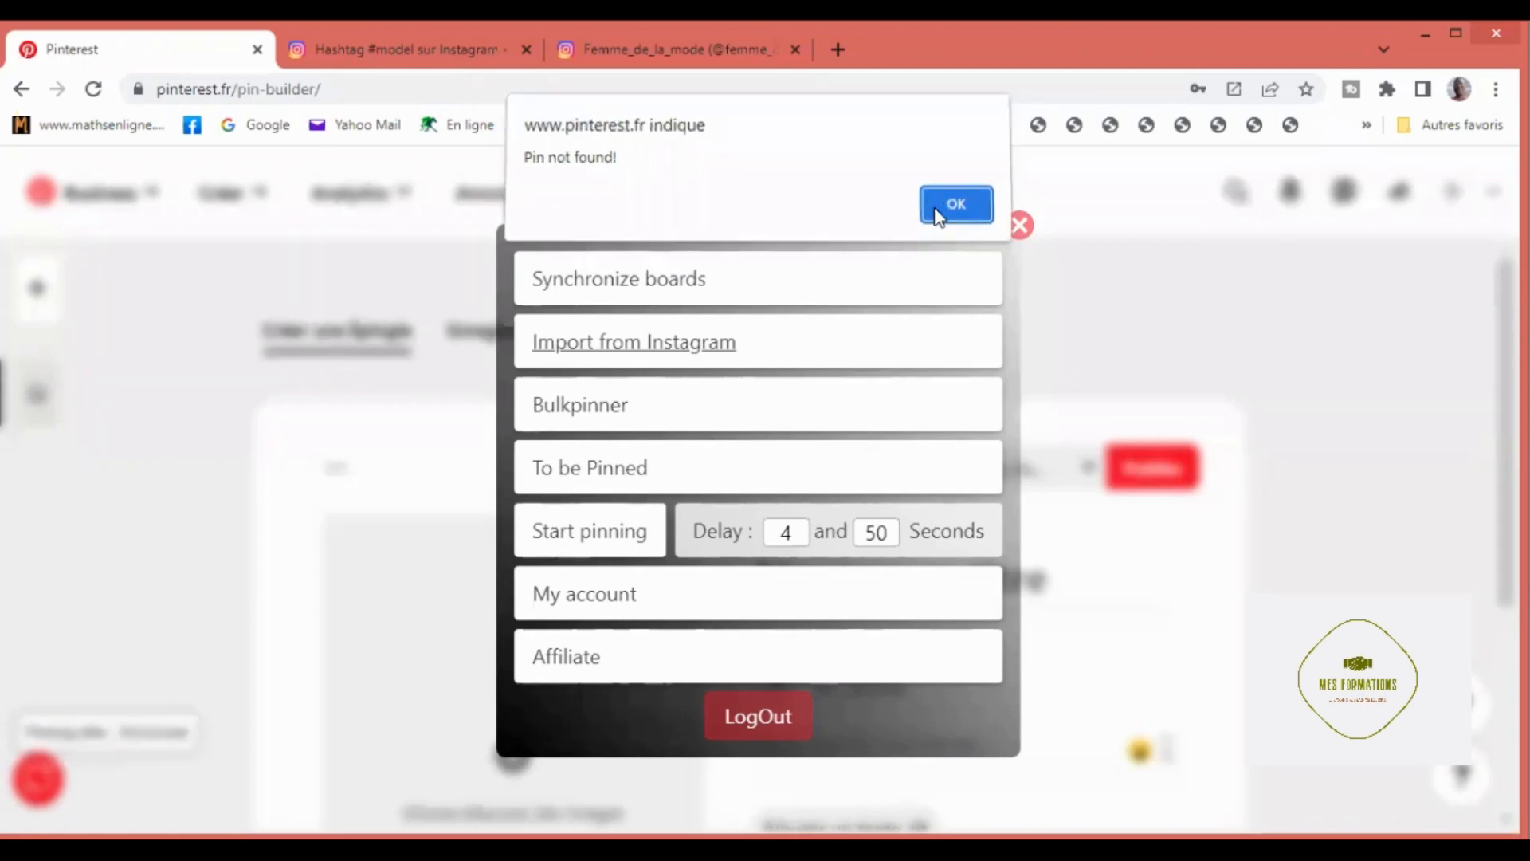
click(937, 212)
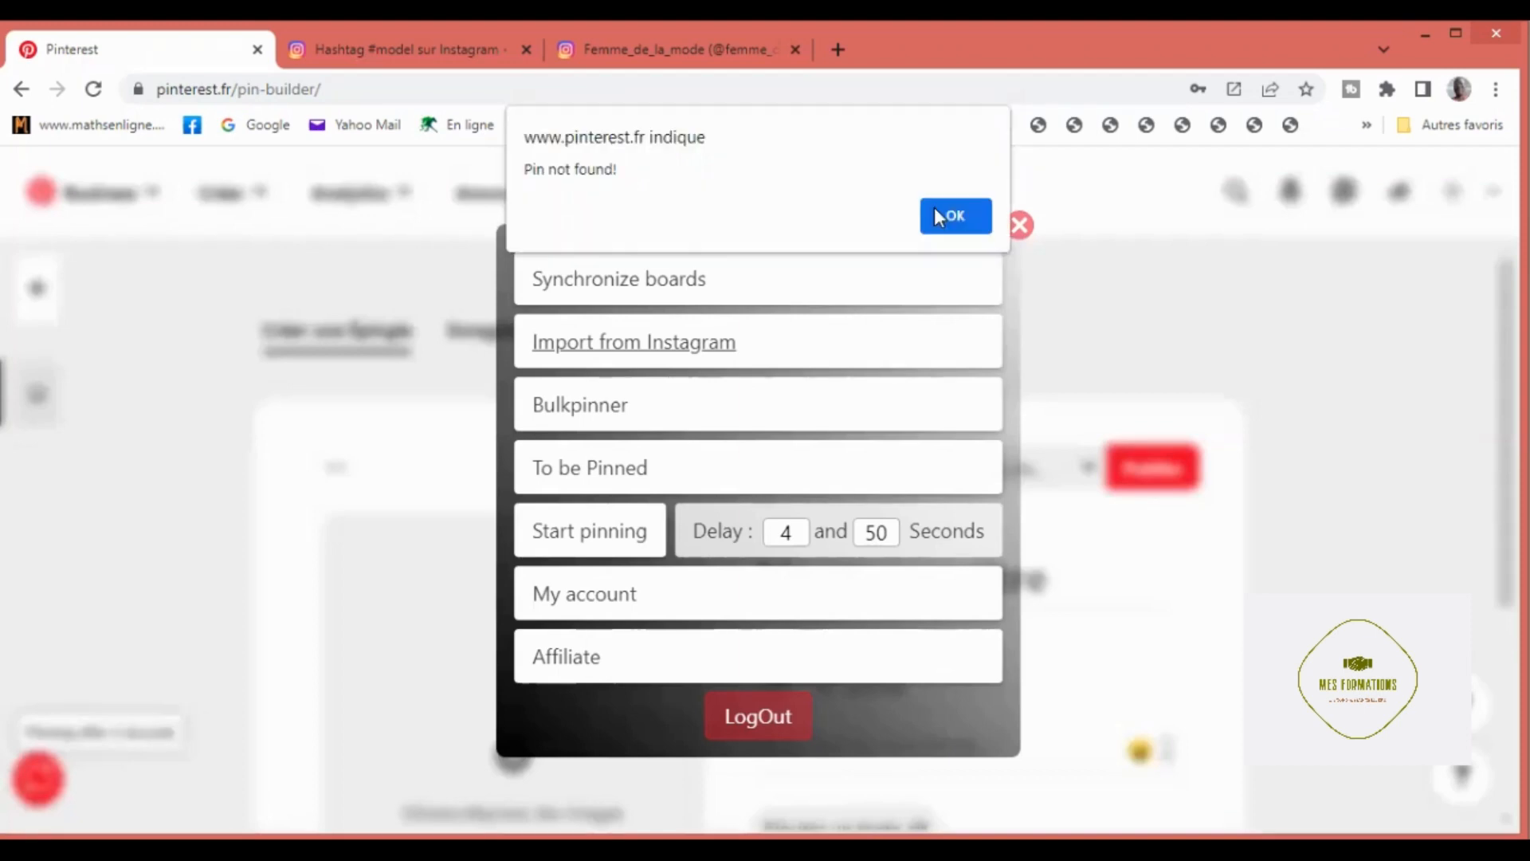
click(936, 213)
click(929, 225)
click(928, 225)
click(593, 535)
click(557, 536)
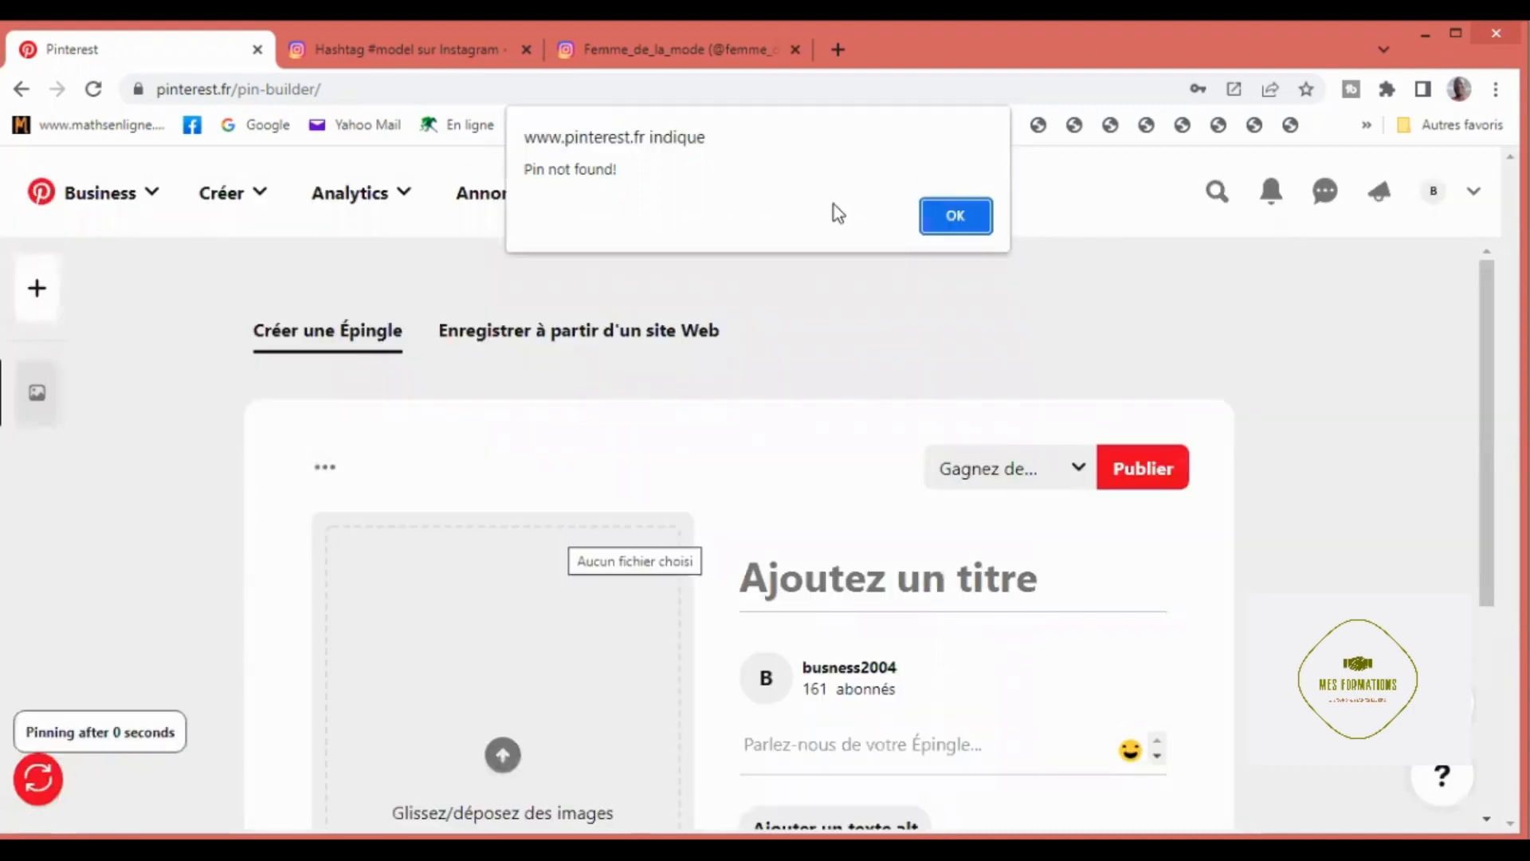
Step: Dismiss the recurring extension alerts on the Pinterest pin builder page
click(945, 222)
key(Return)
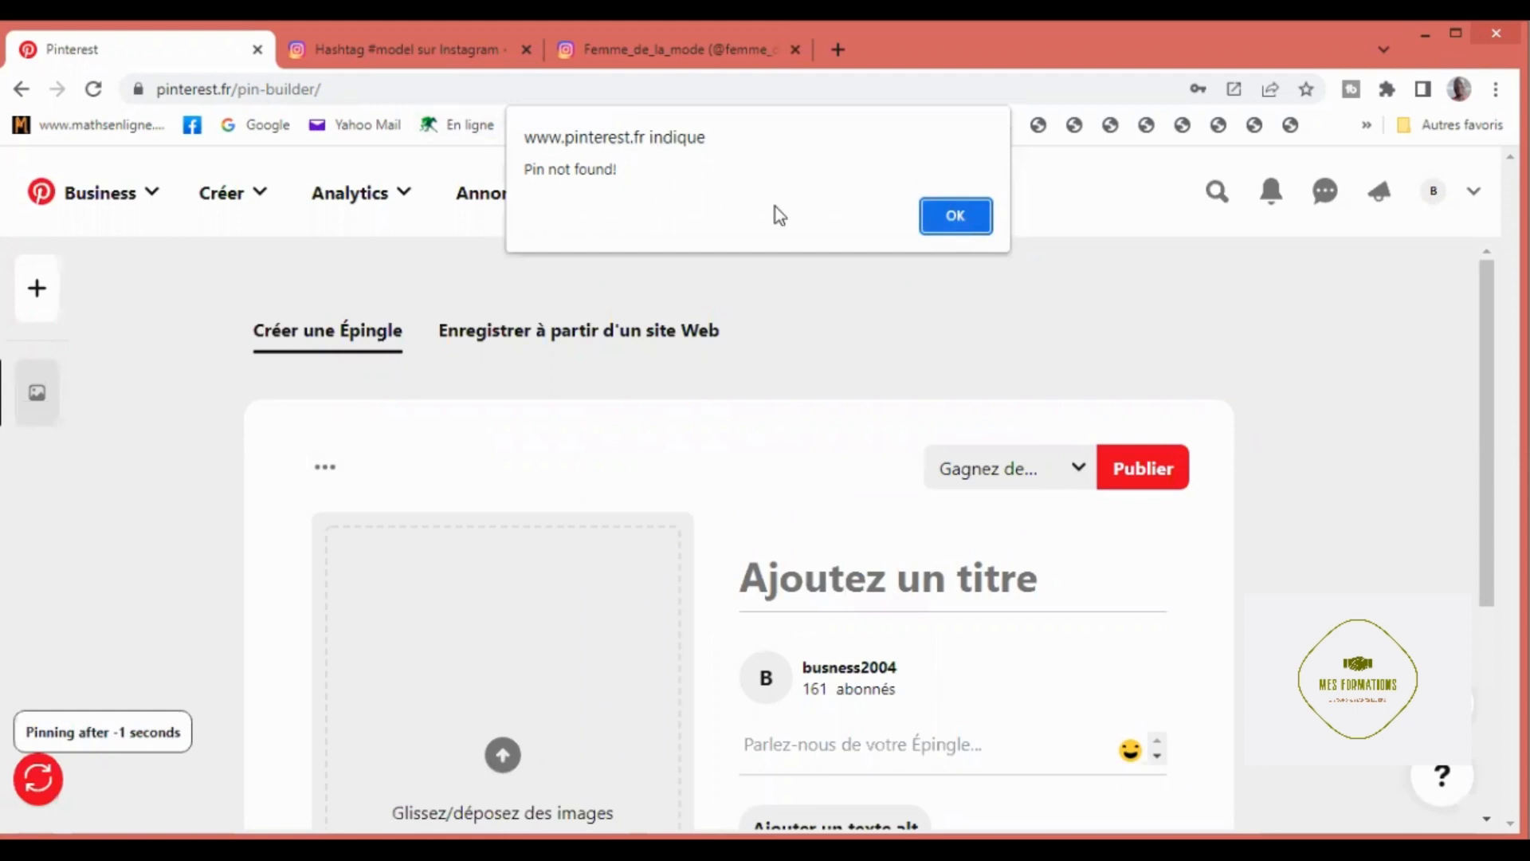
click(937, 213)
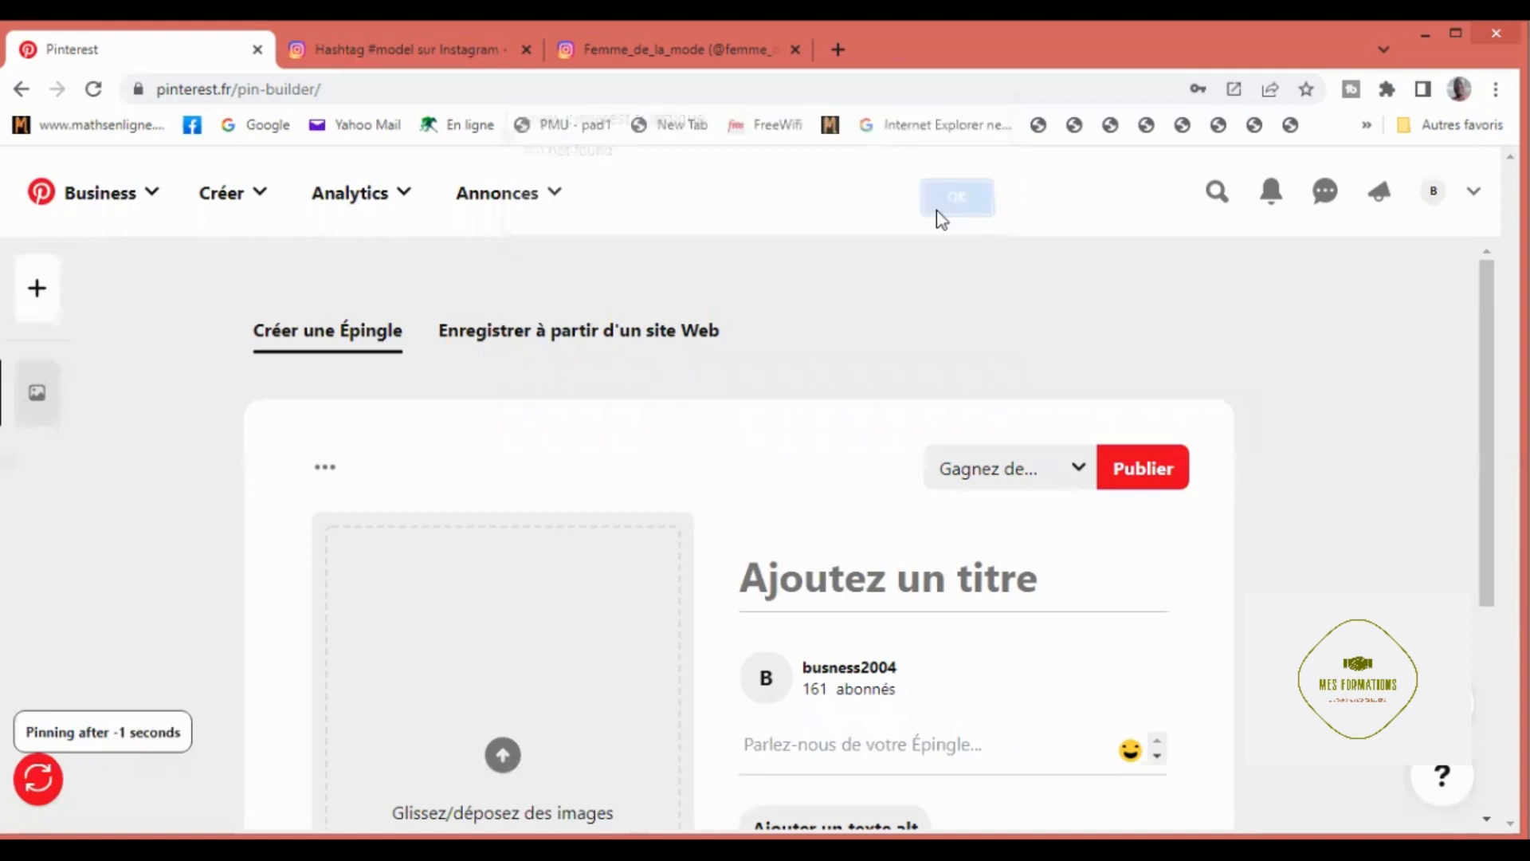
click(942, 215)
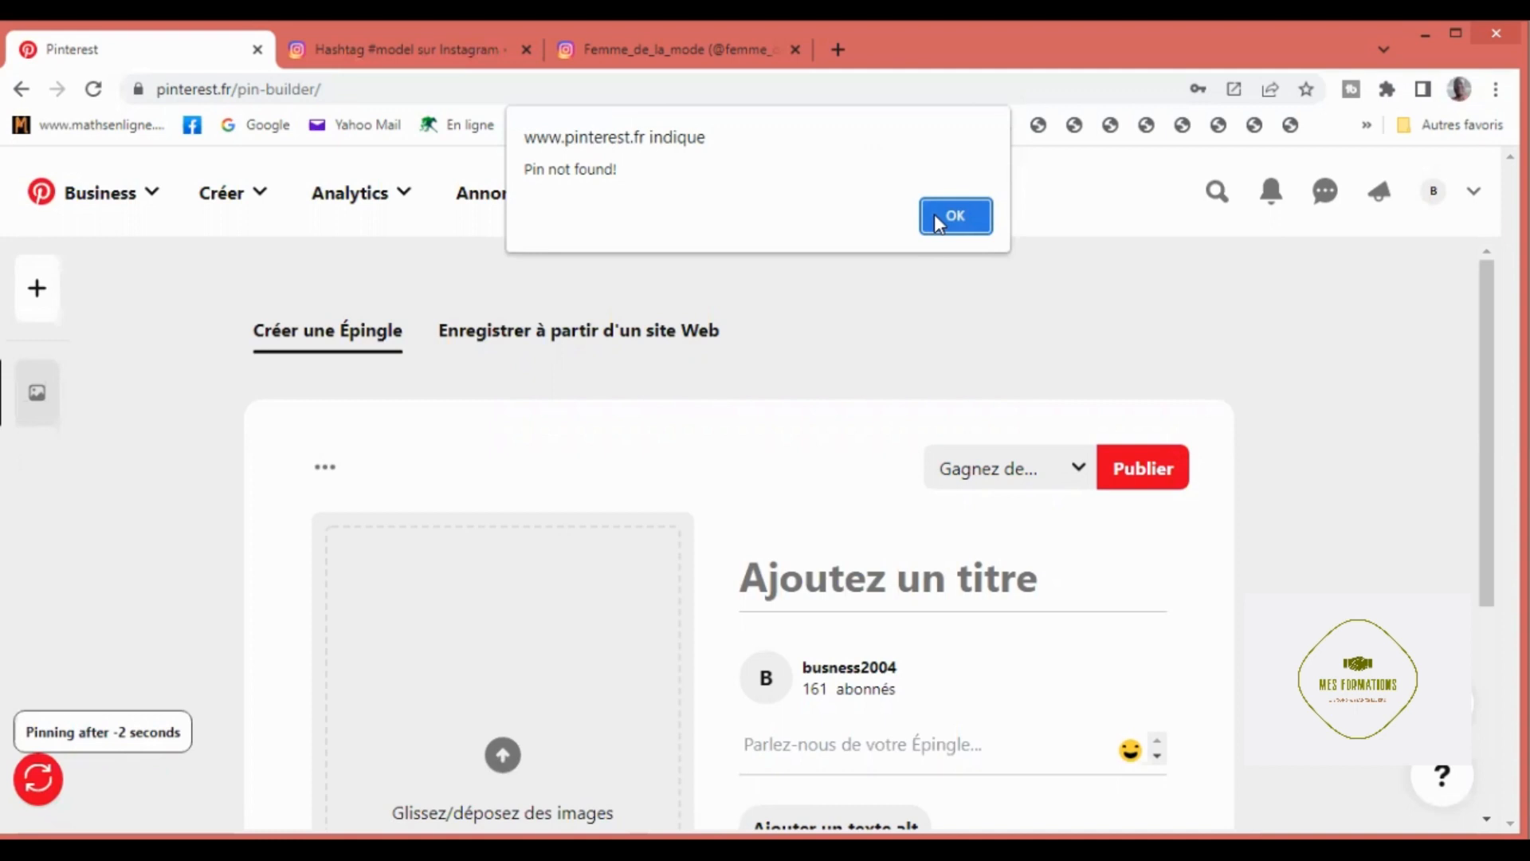
click(948, 216)
click(934, 214)
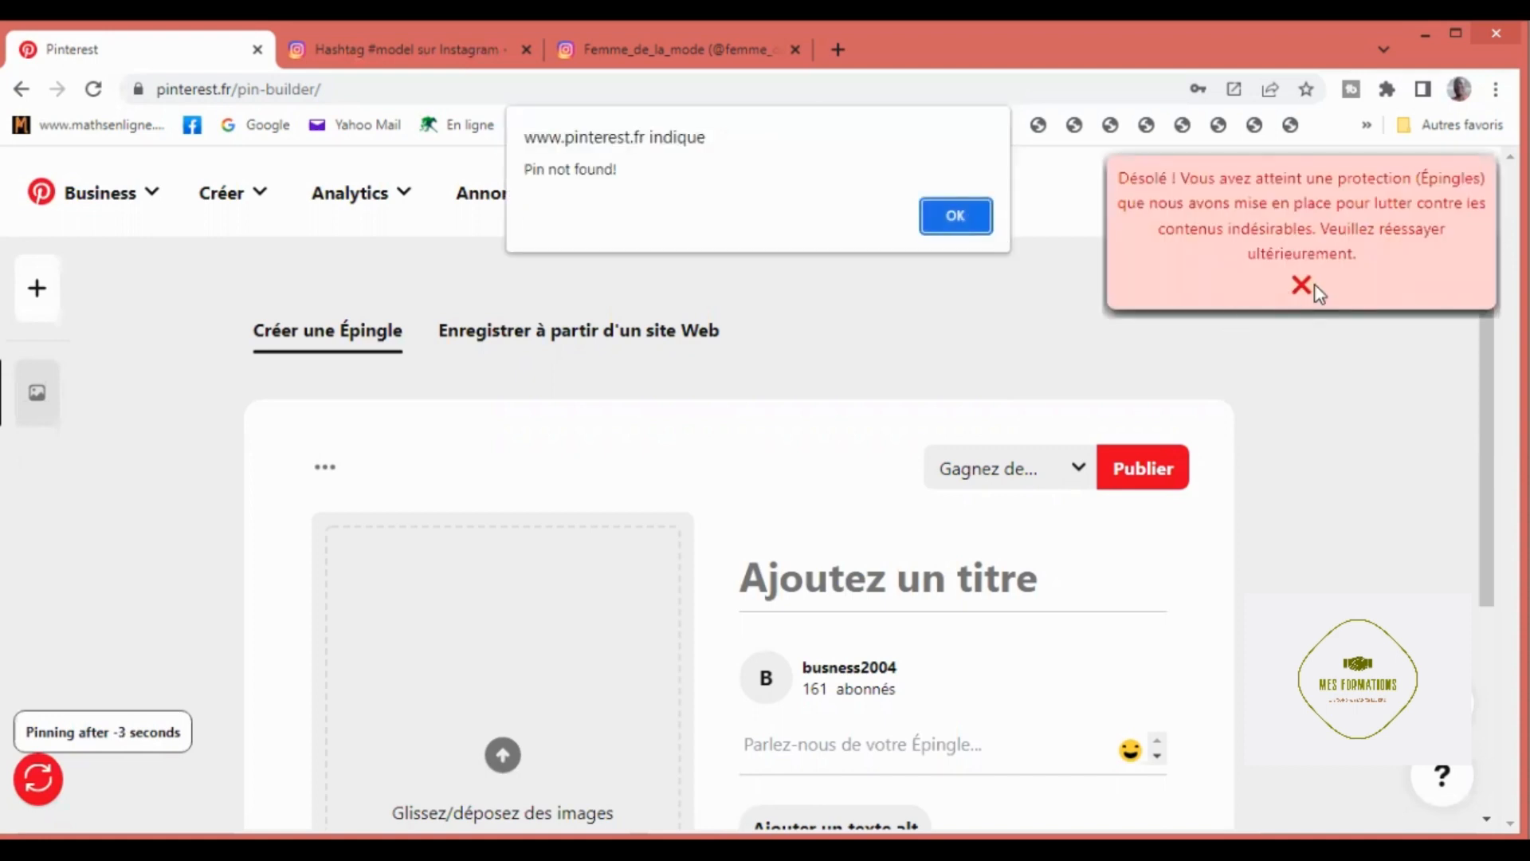
click(962, 223)
click(943, 209)
click(941, 219)
click(940, 215)
Step: Leave the stalled page and load the pin builder afresh at pinterest.fr/pin-builder/
click(22, 91)
click(134, 90)
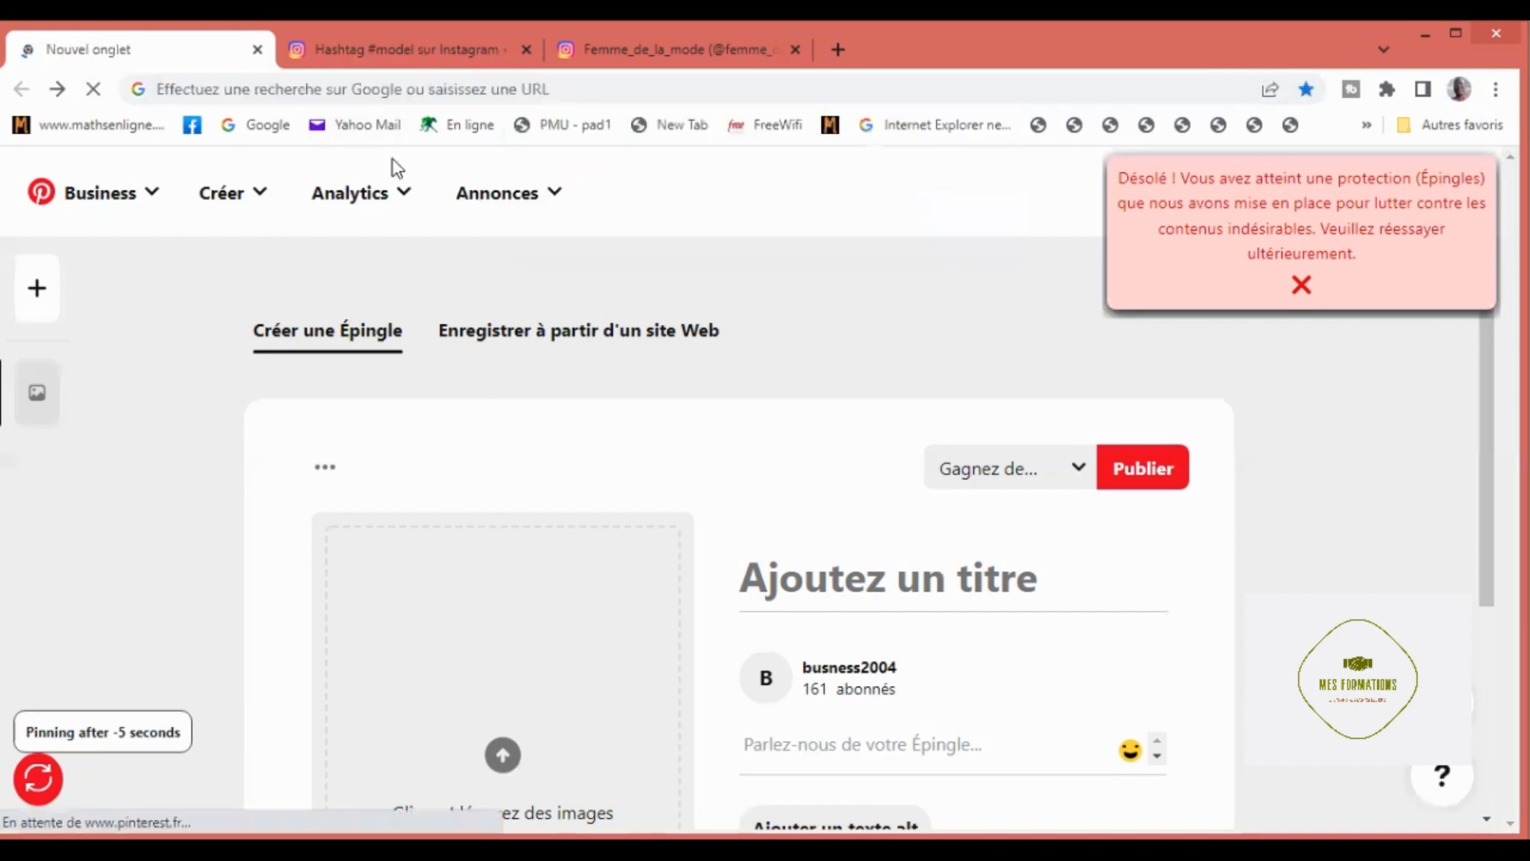
click(268, 133)
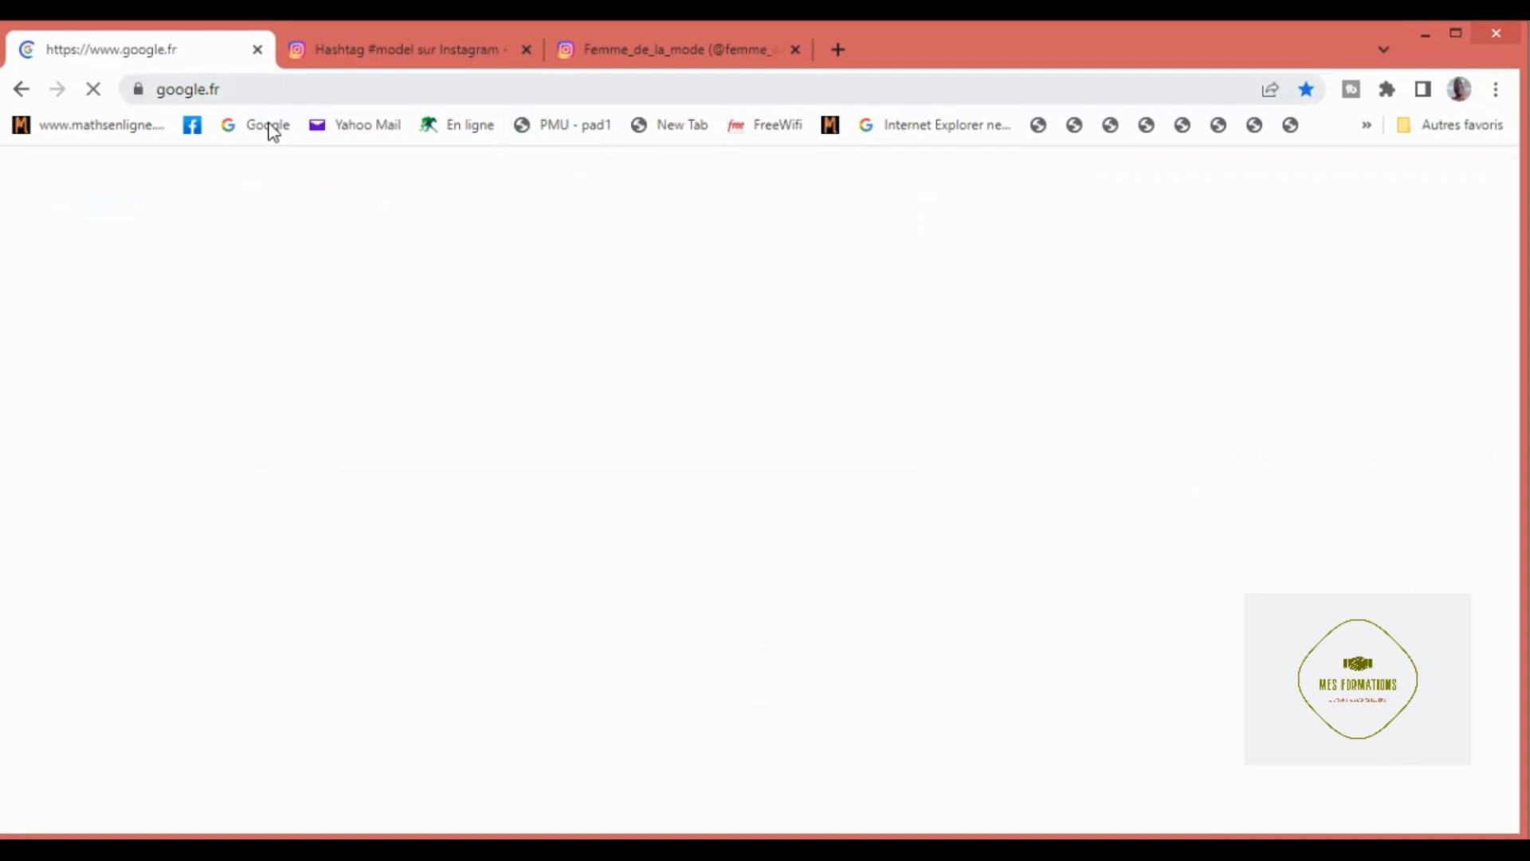
key(ctrl+l)
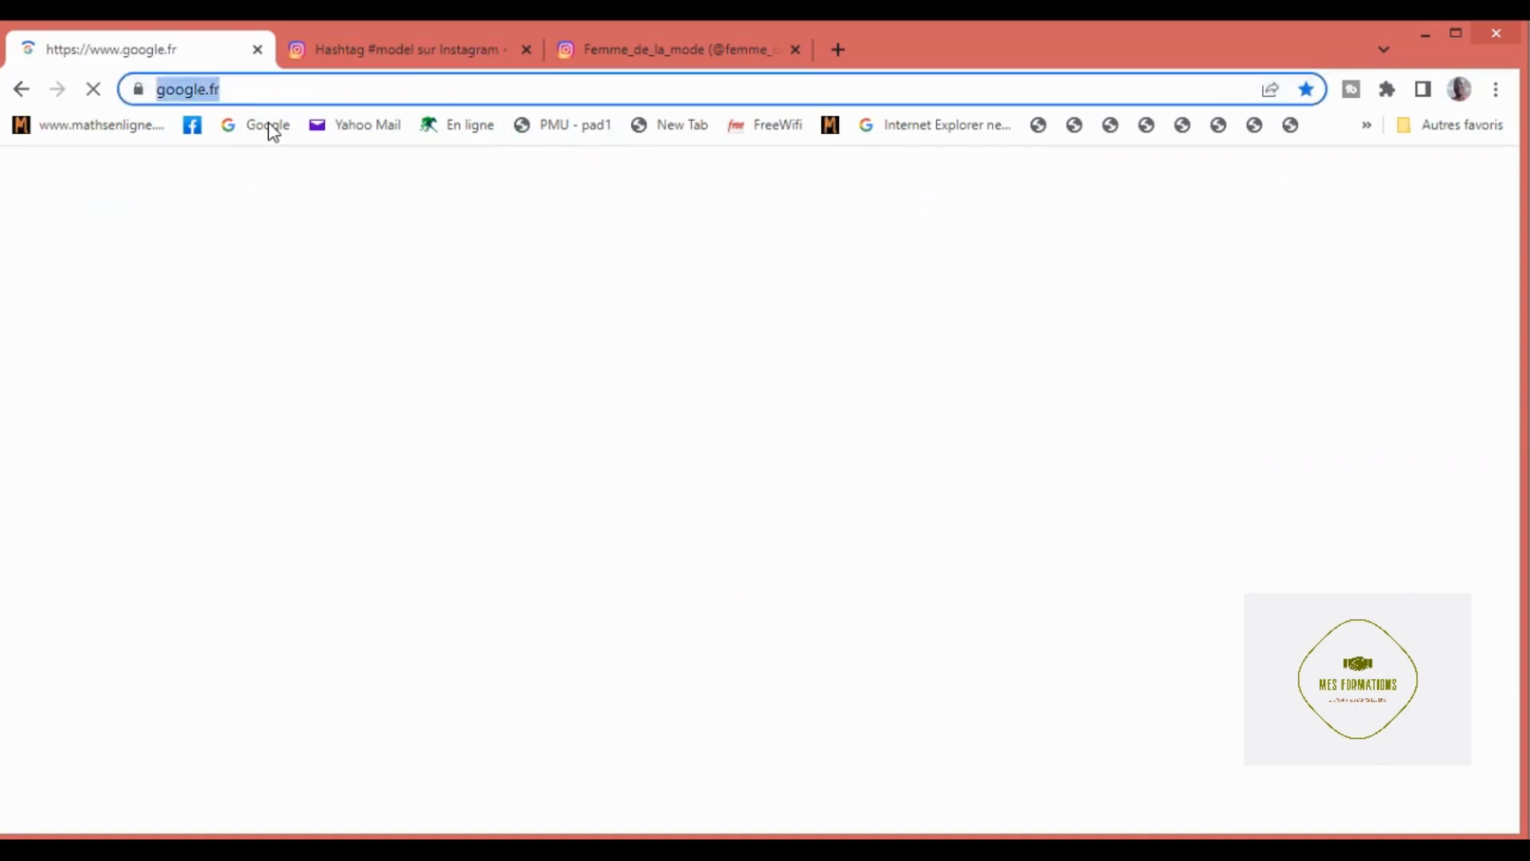
key(BackSpace)
text(p)
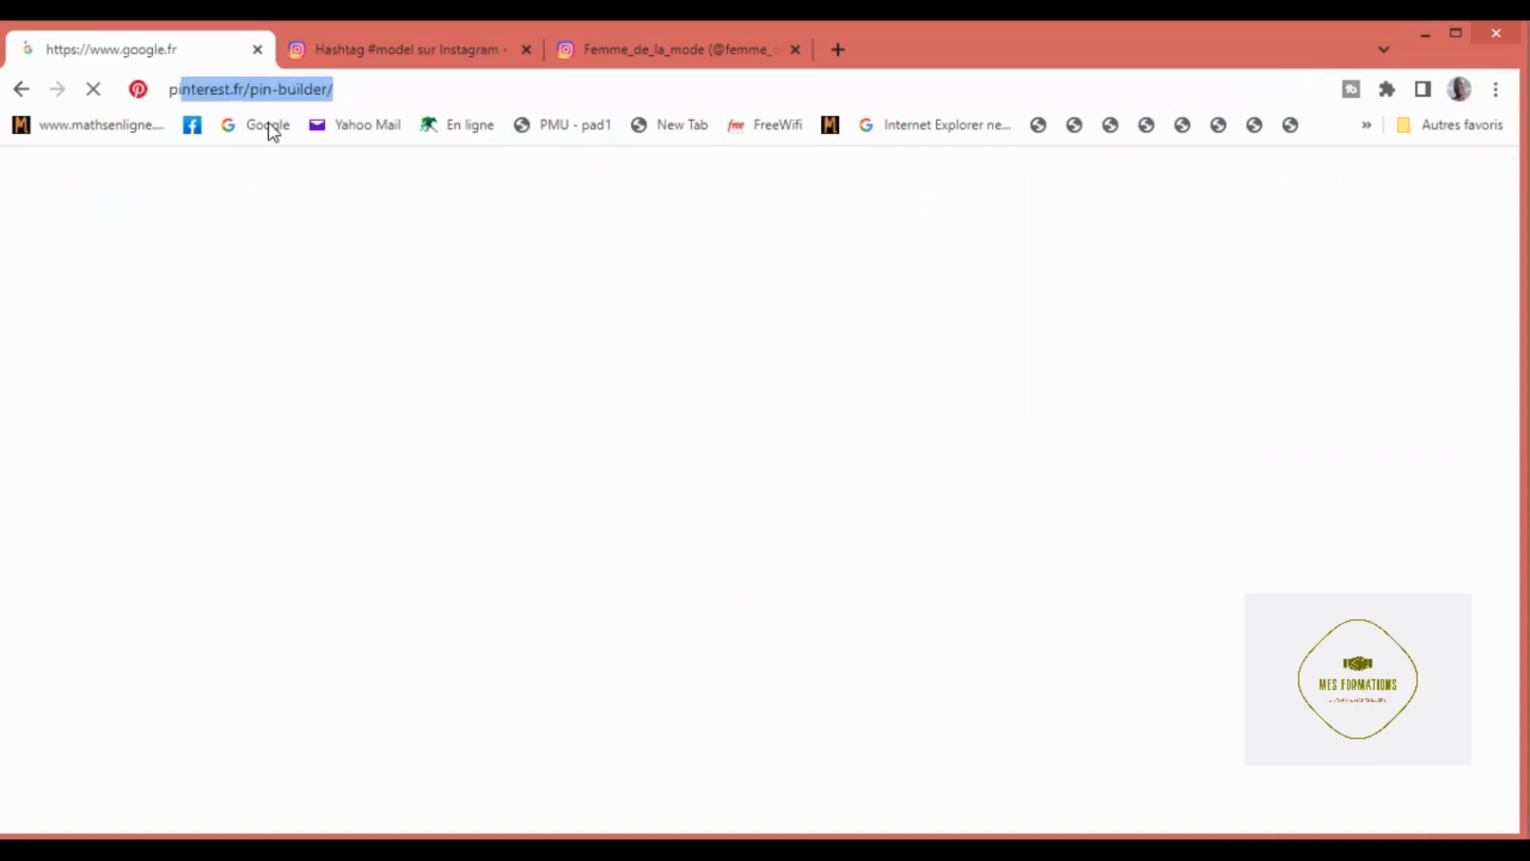
text(in)
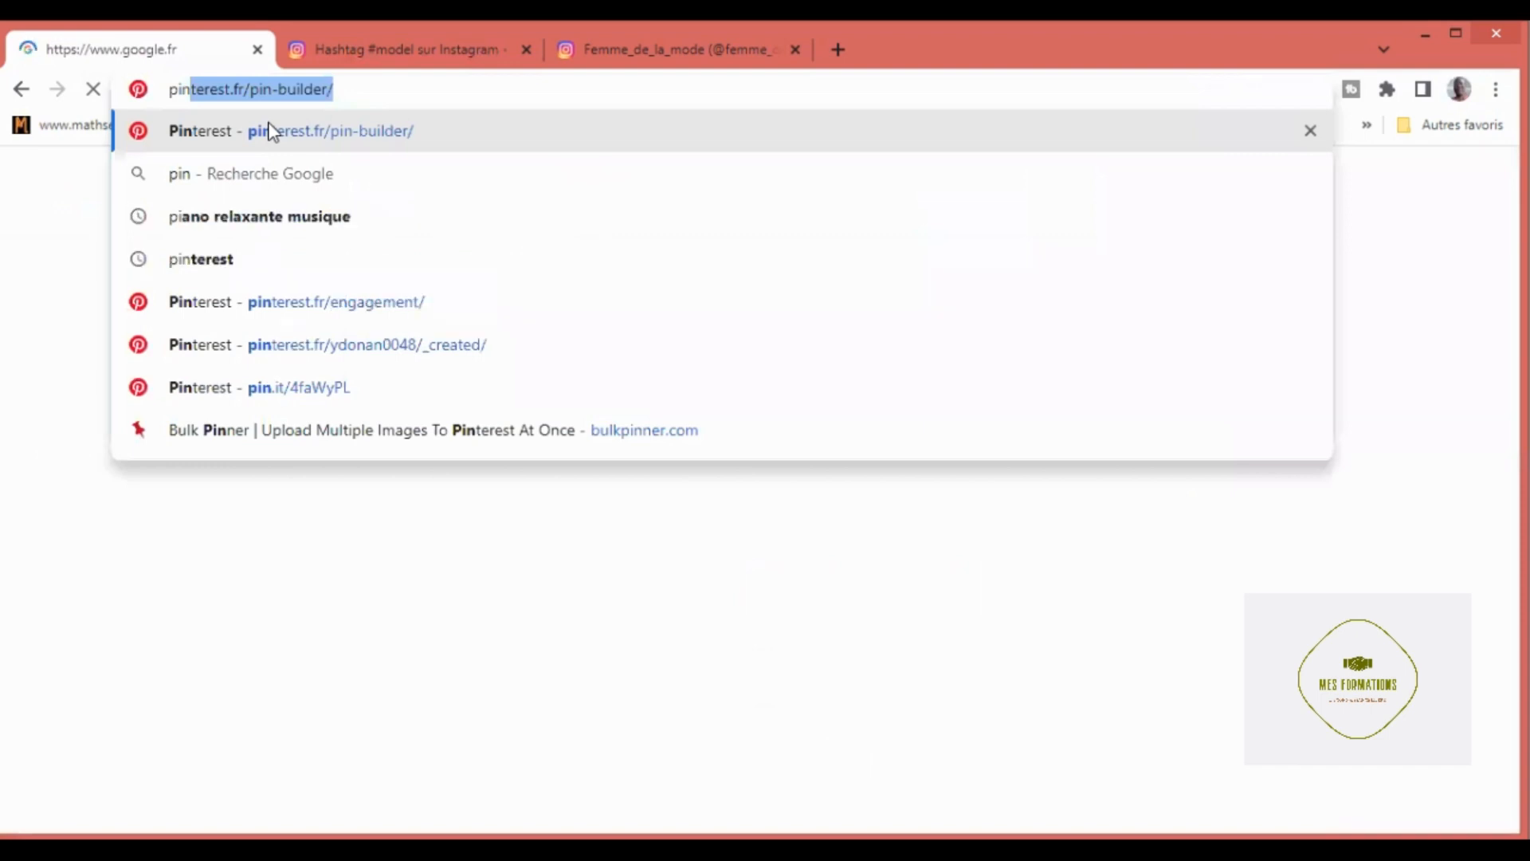
click(388, 137)
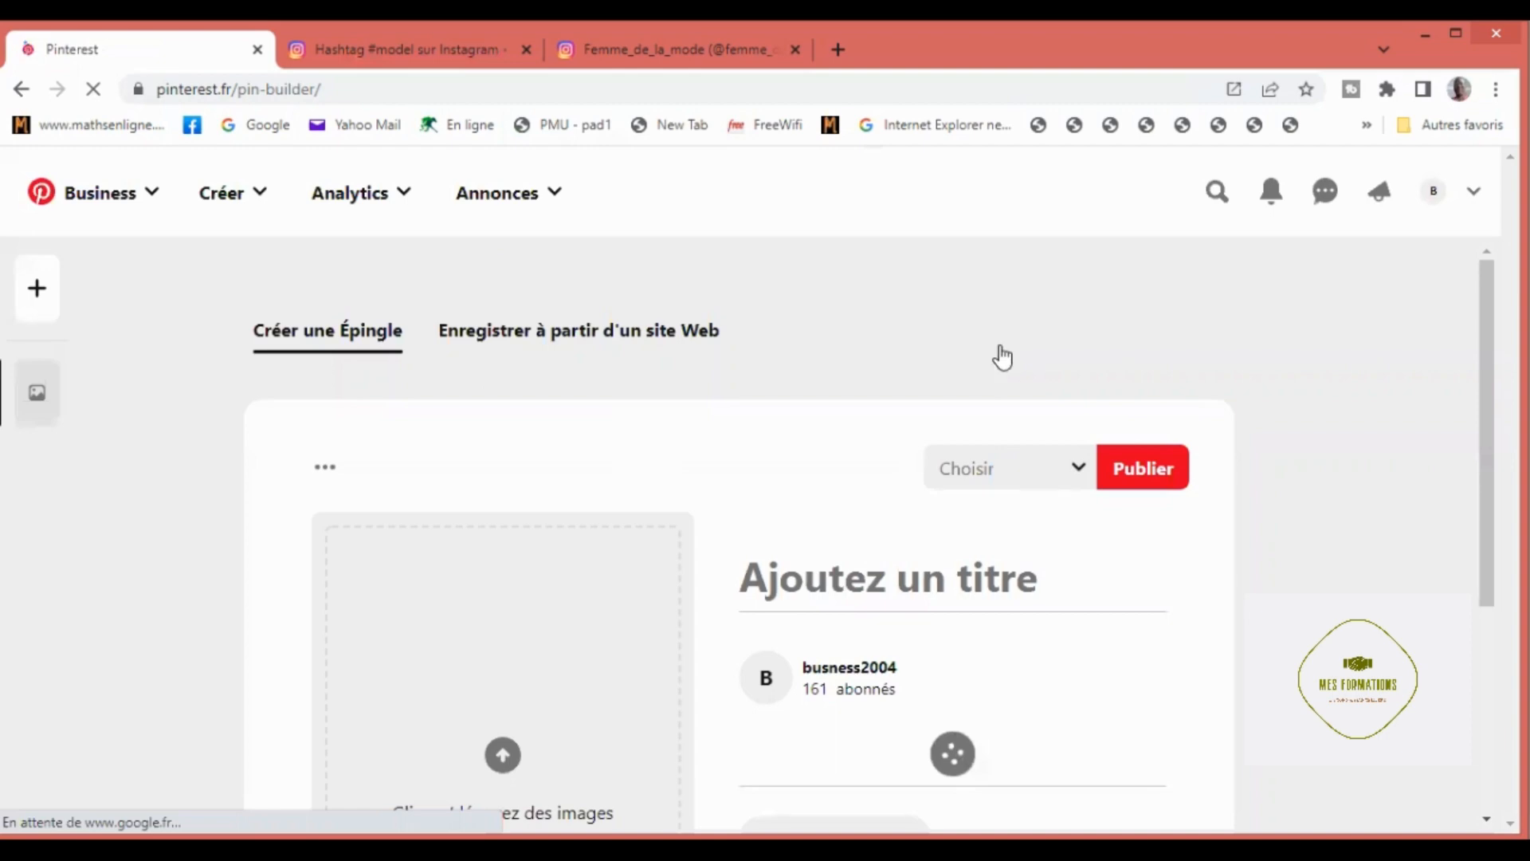
Step: Open the Autopinner menu on the reloaded page, set the first delay value to 4 and start pinning
scroll(1506, 573, down, 3)
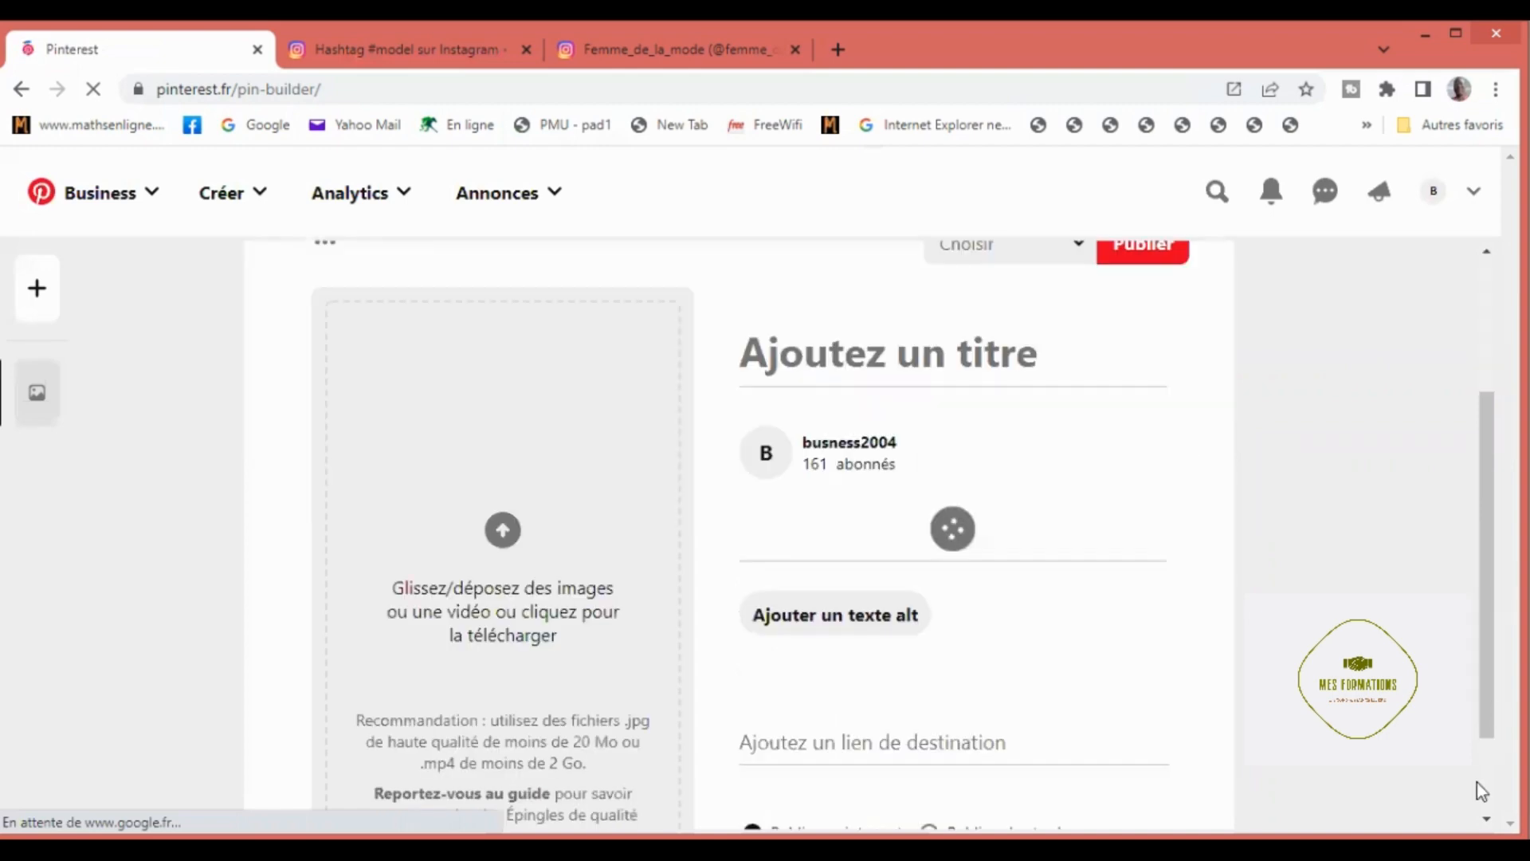
scroll(1477, 783, down, 2)
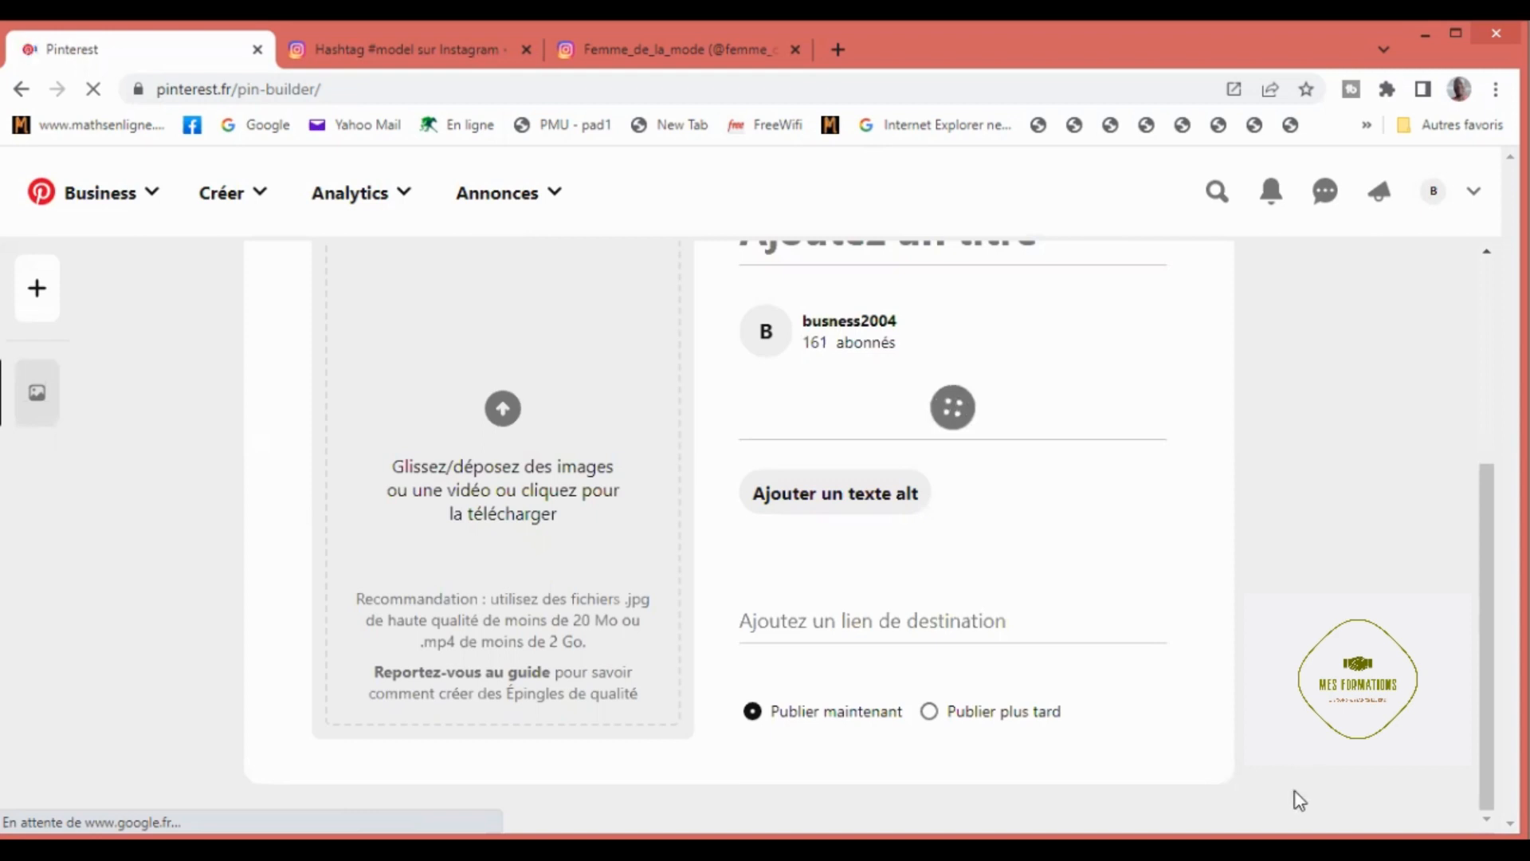
click(794, 361)
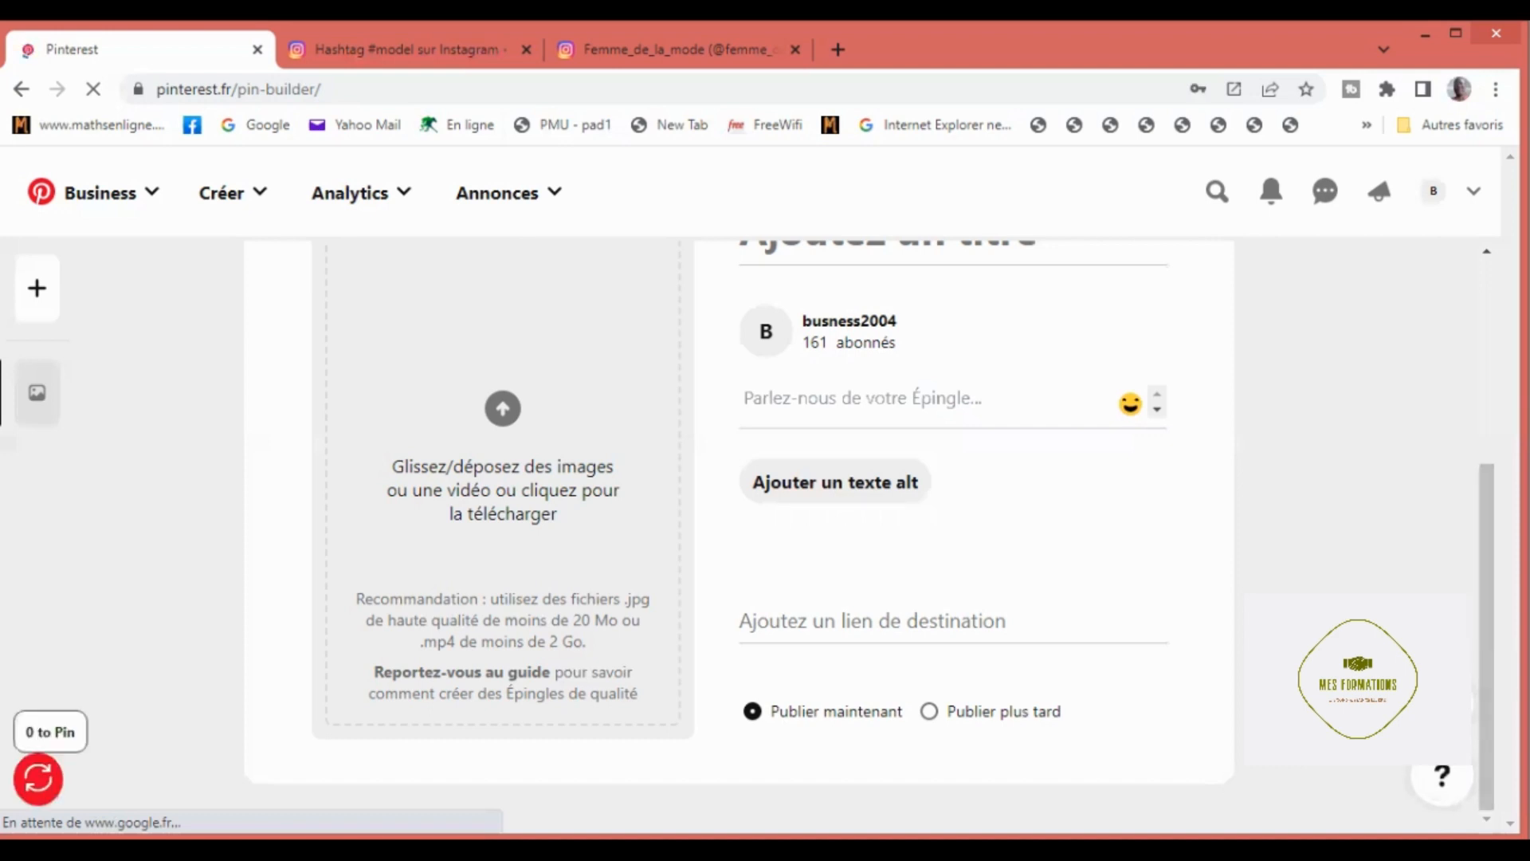
click(39, 783)
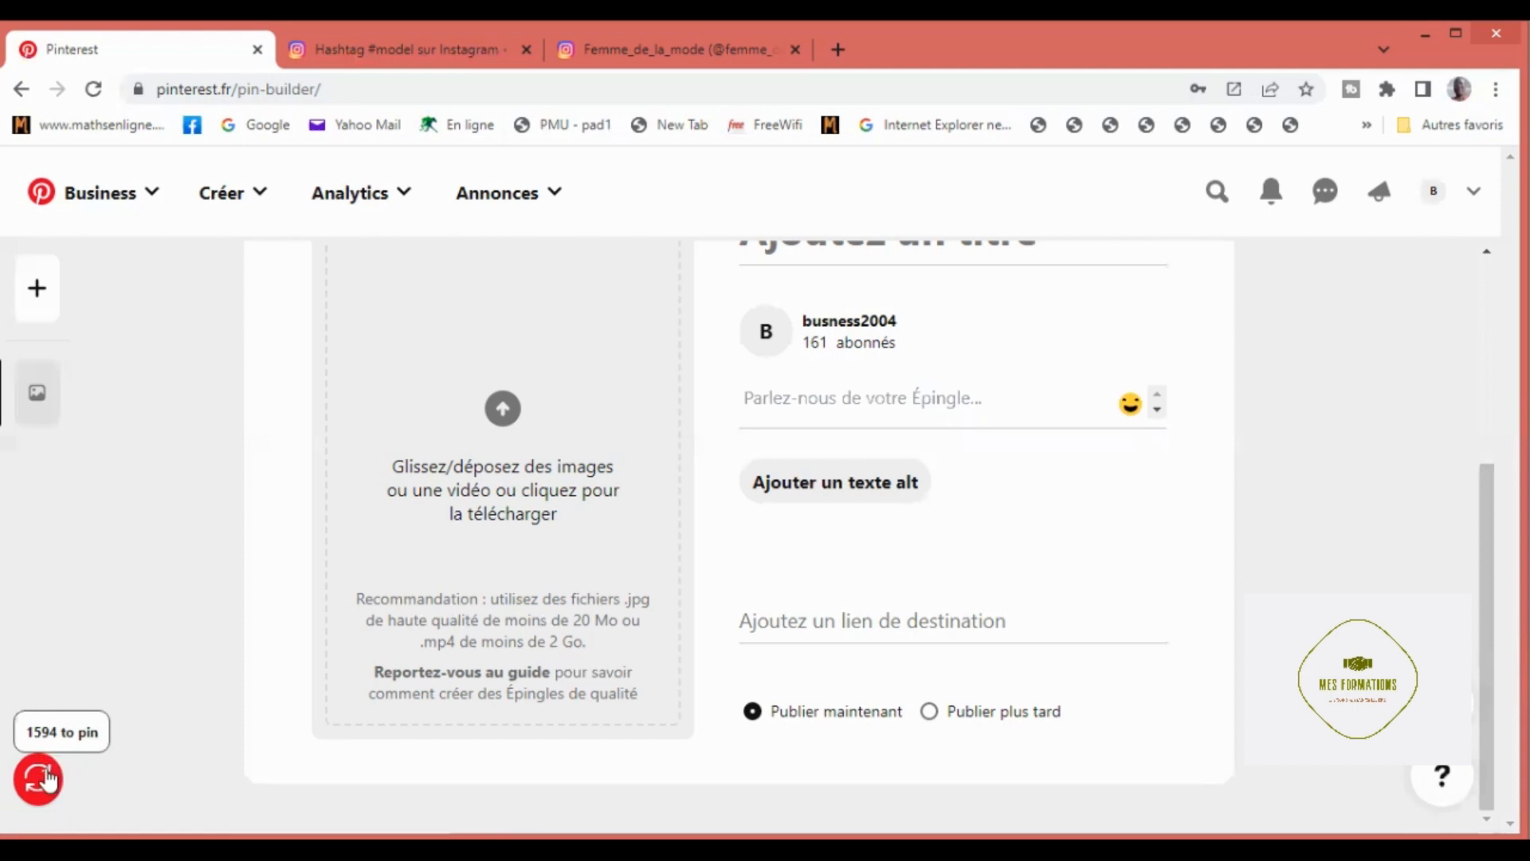
click(46, 777)
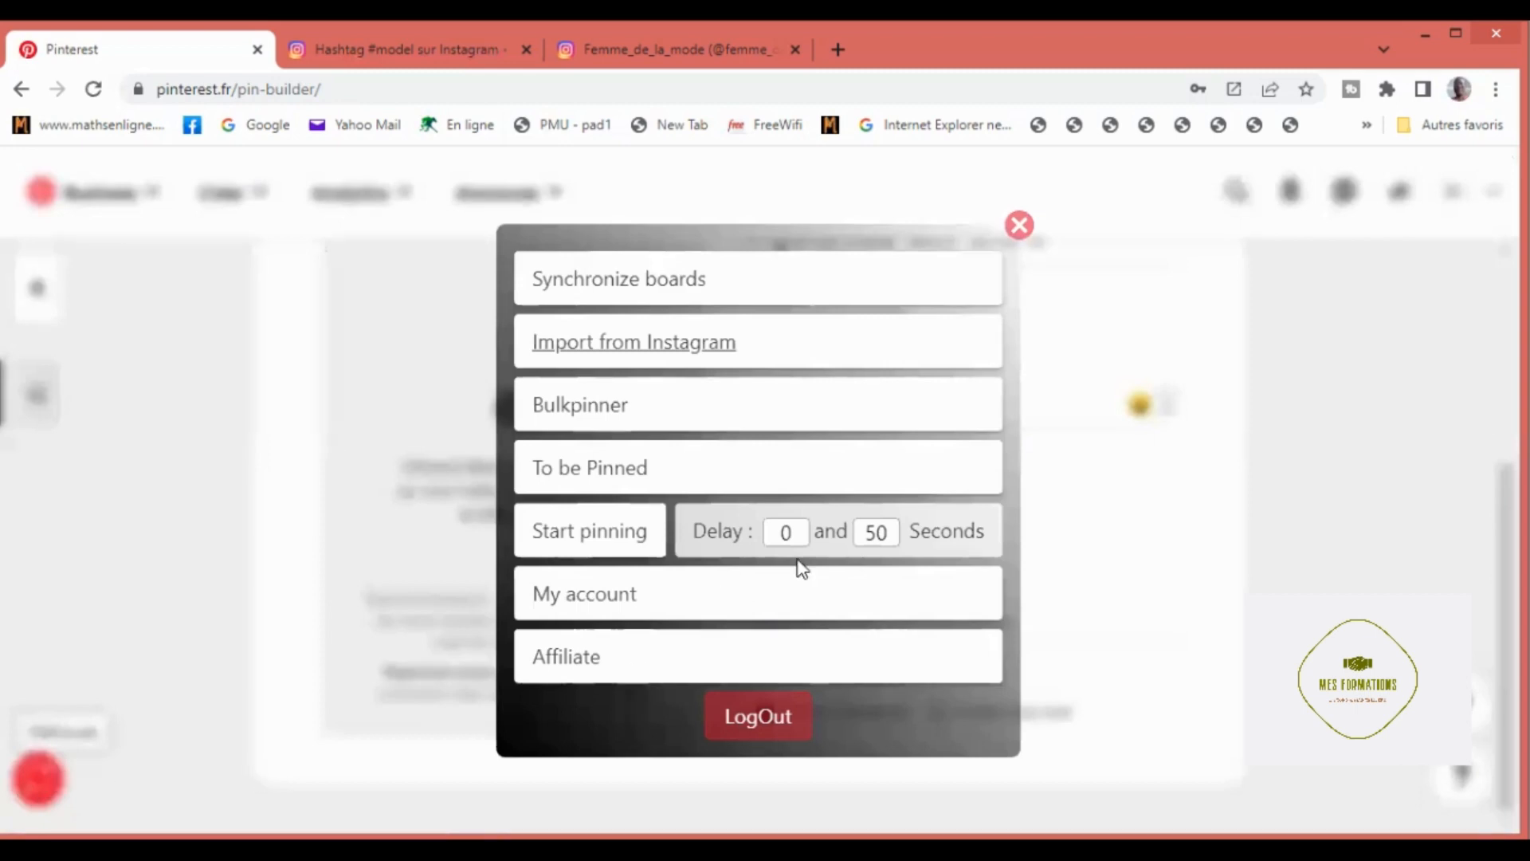
click(782, 531)
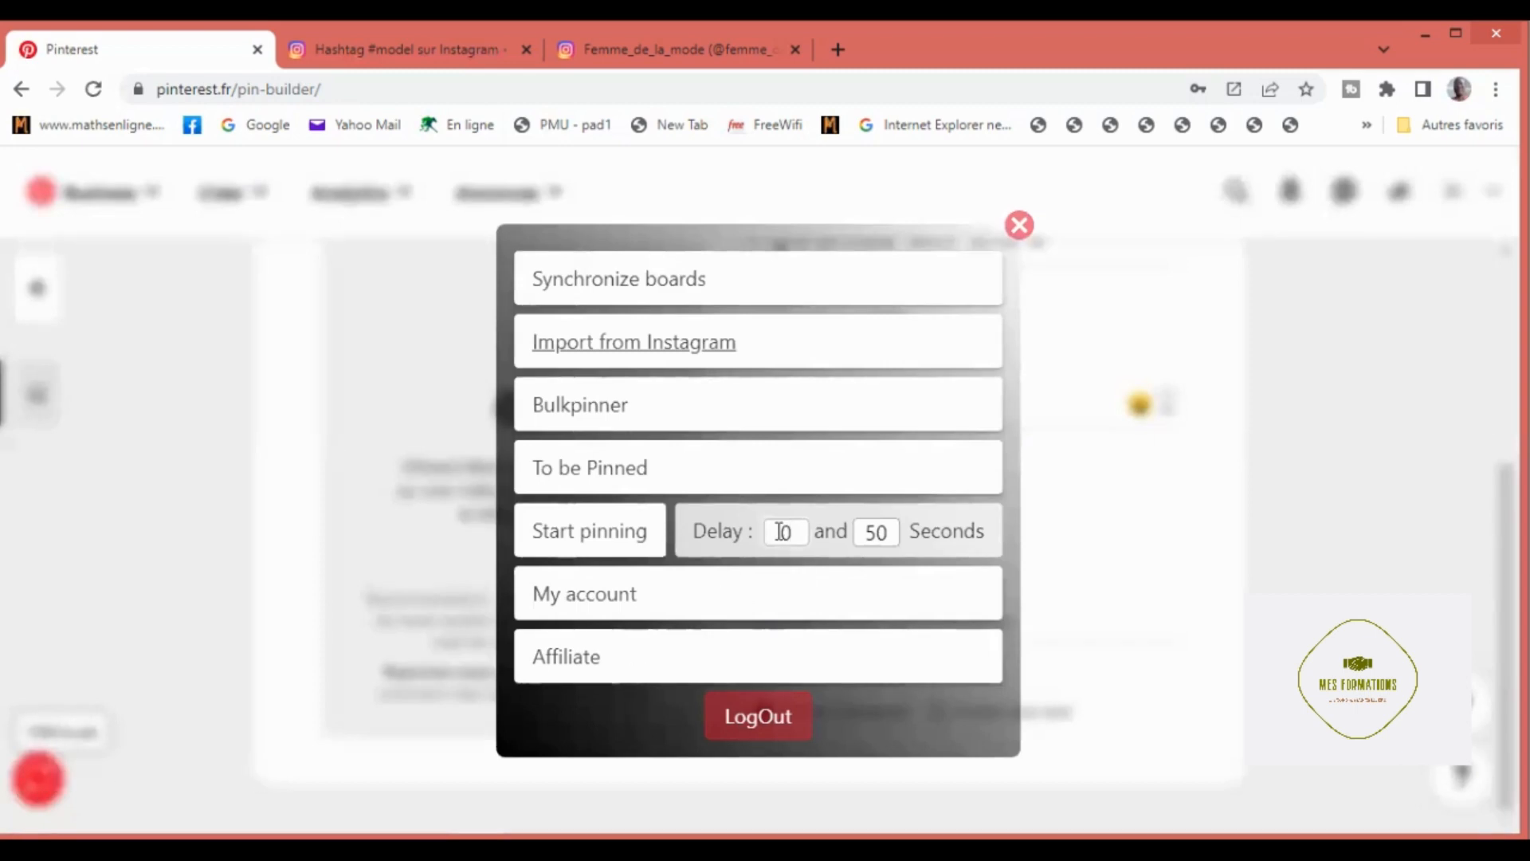
key(BackSpace)
text(4)
click(607, 548)
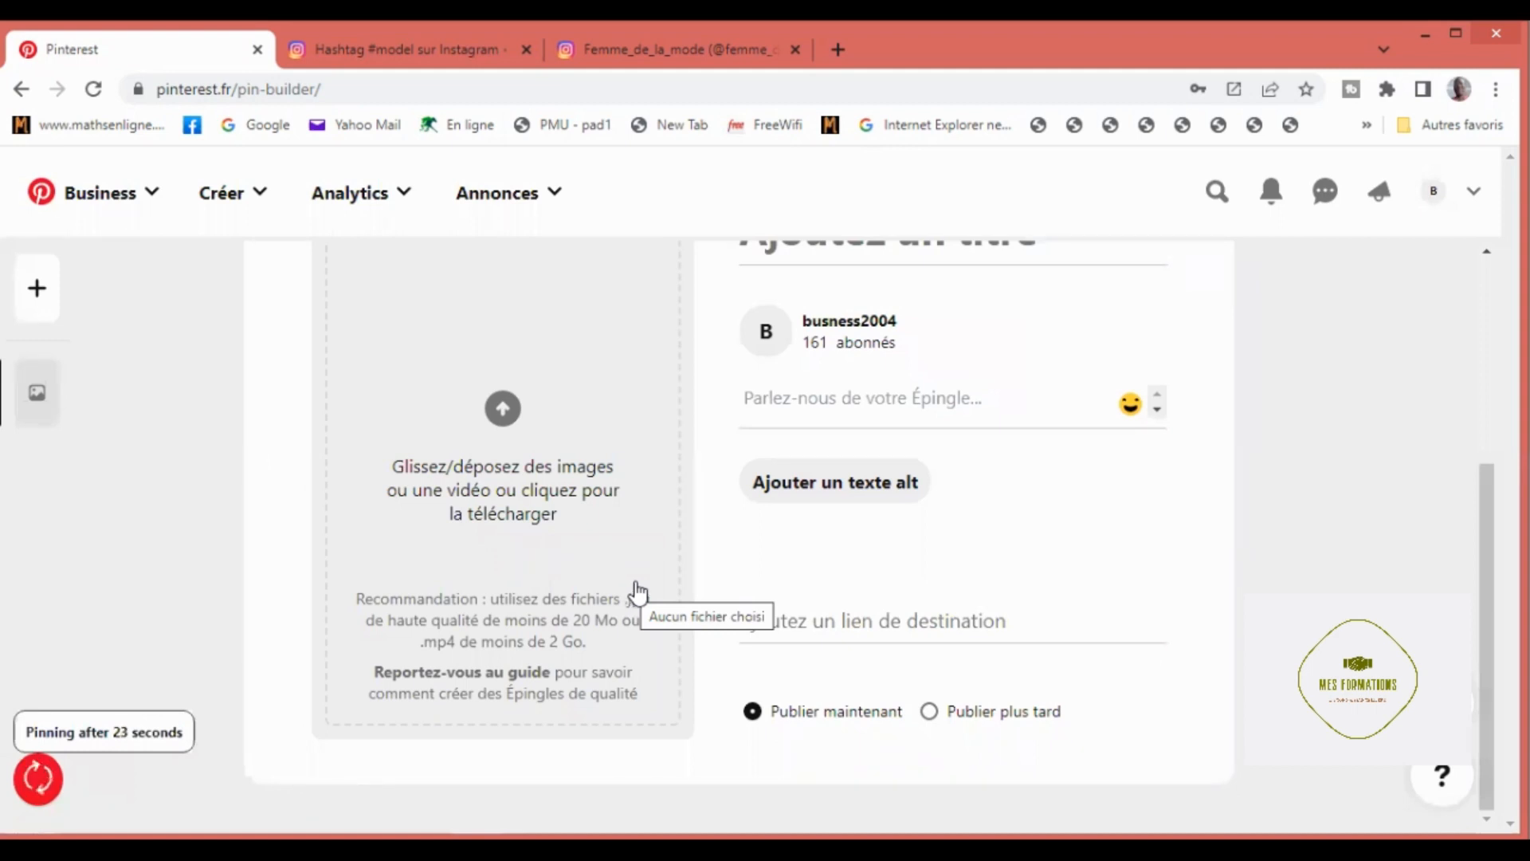
Step: Open Audience Insights for the business account and examine the audience's size, interests, countries and devices
scroll(638, 591, up, 5)
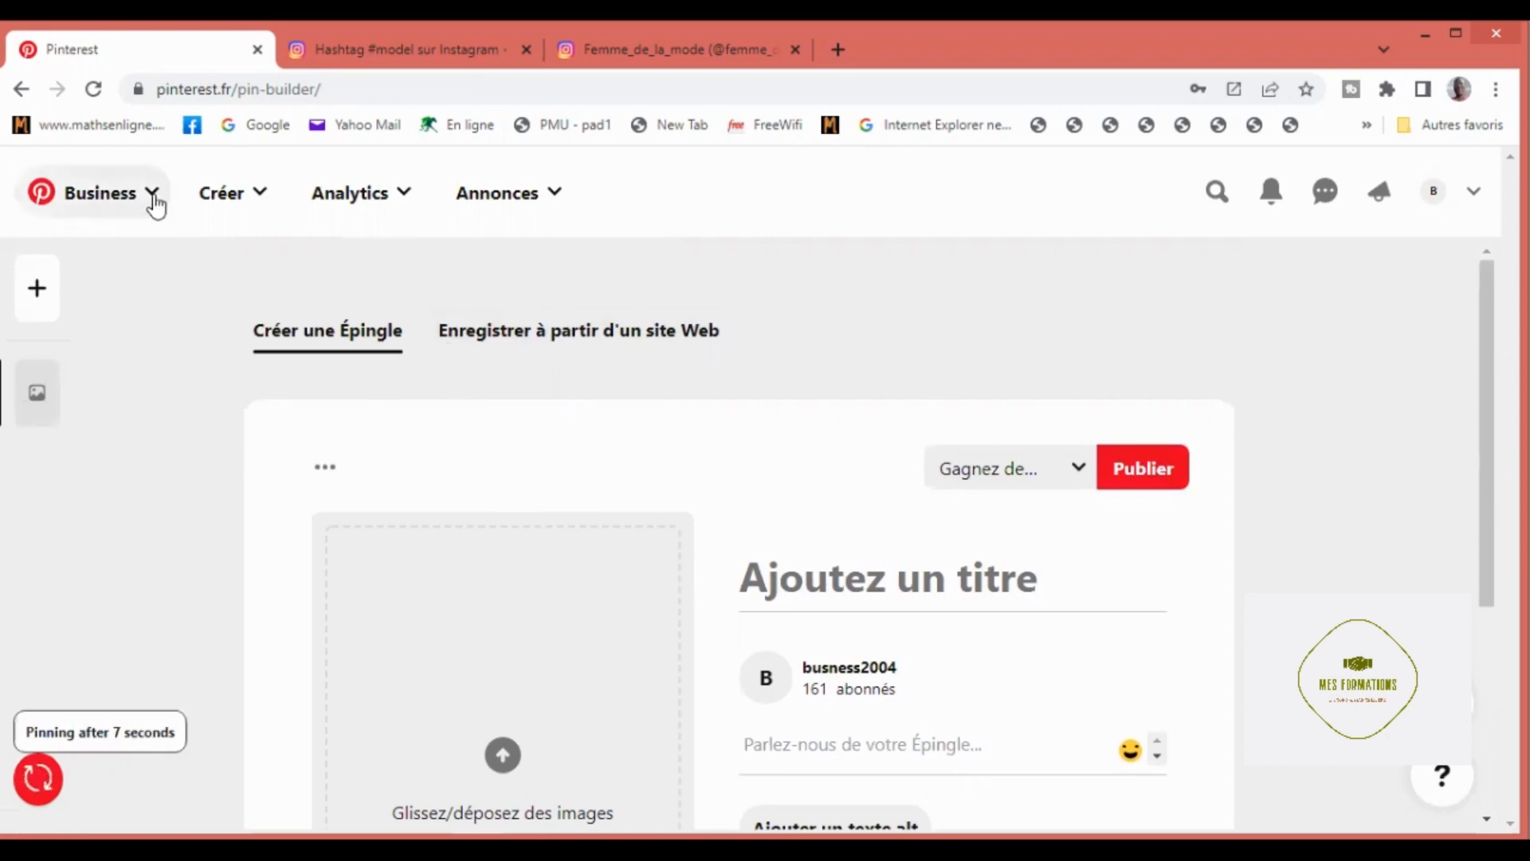
click(403, 198)
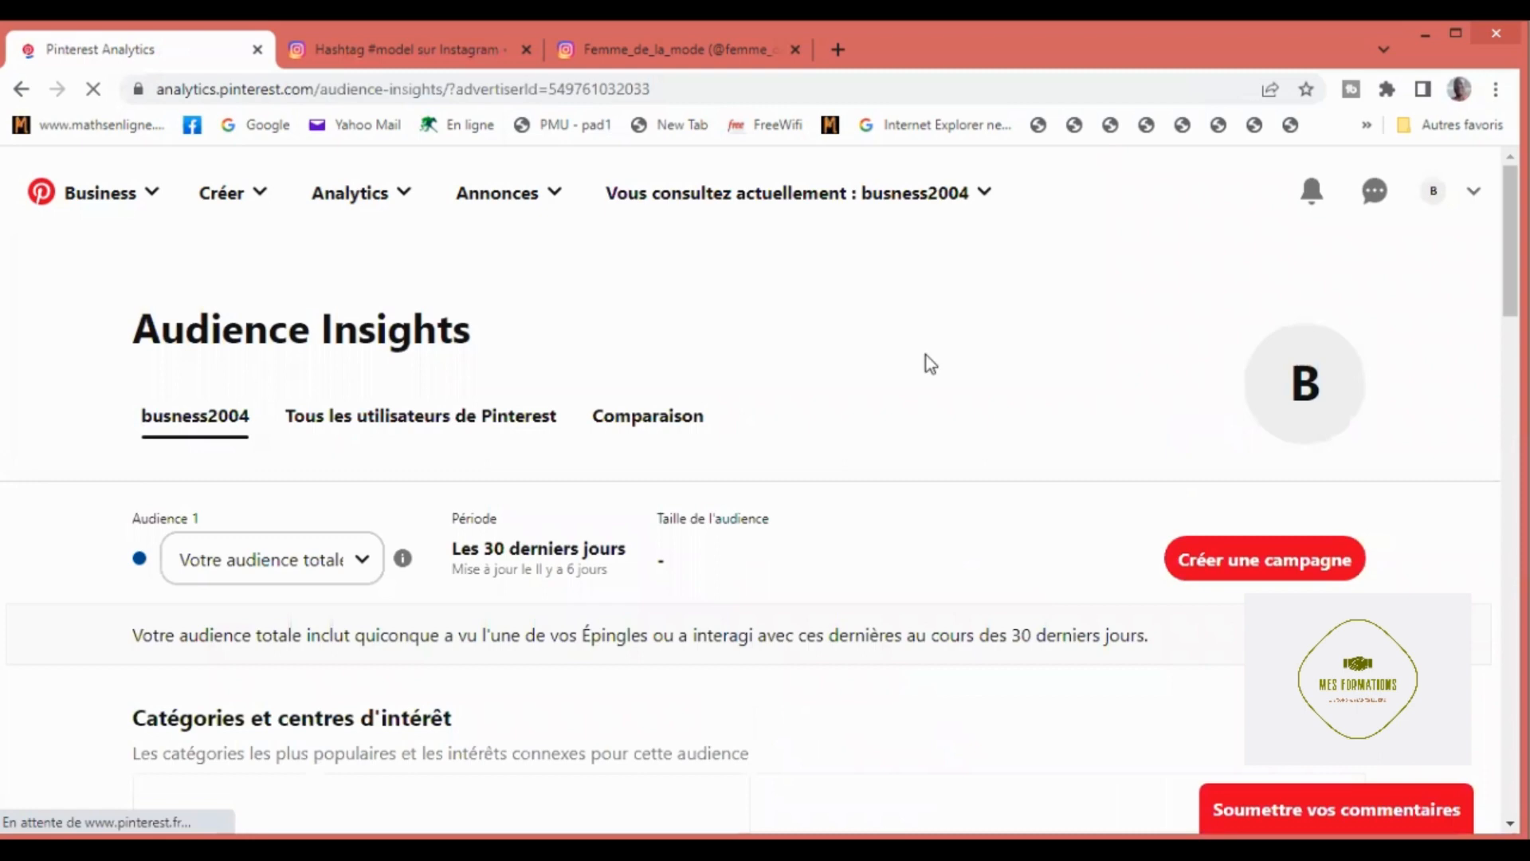
scroll(930, 363, down, 1)
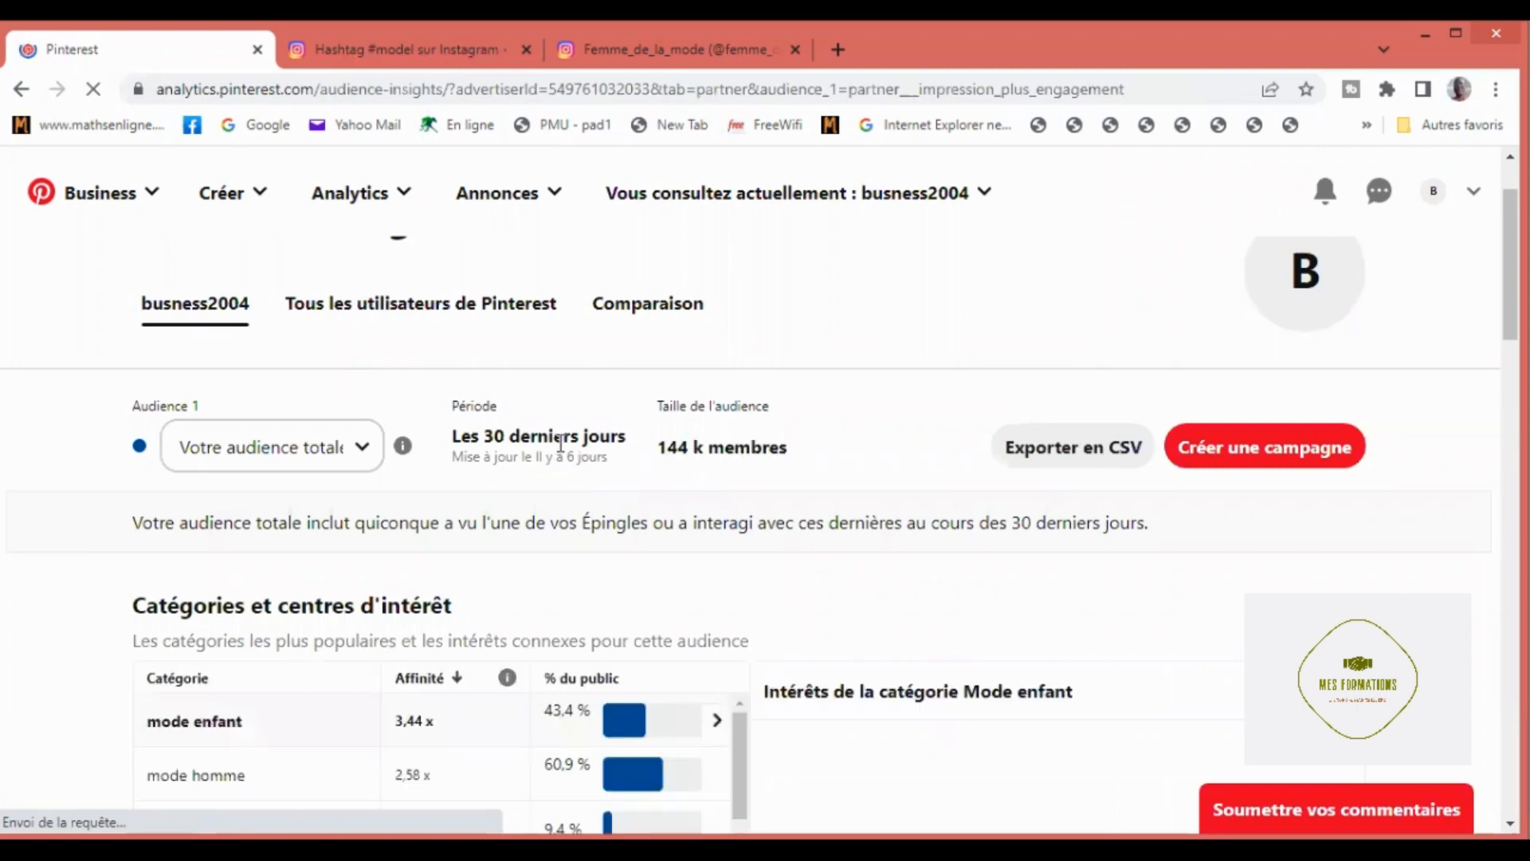
scroll(560, 443, down, 1)
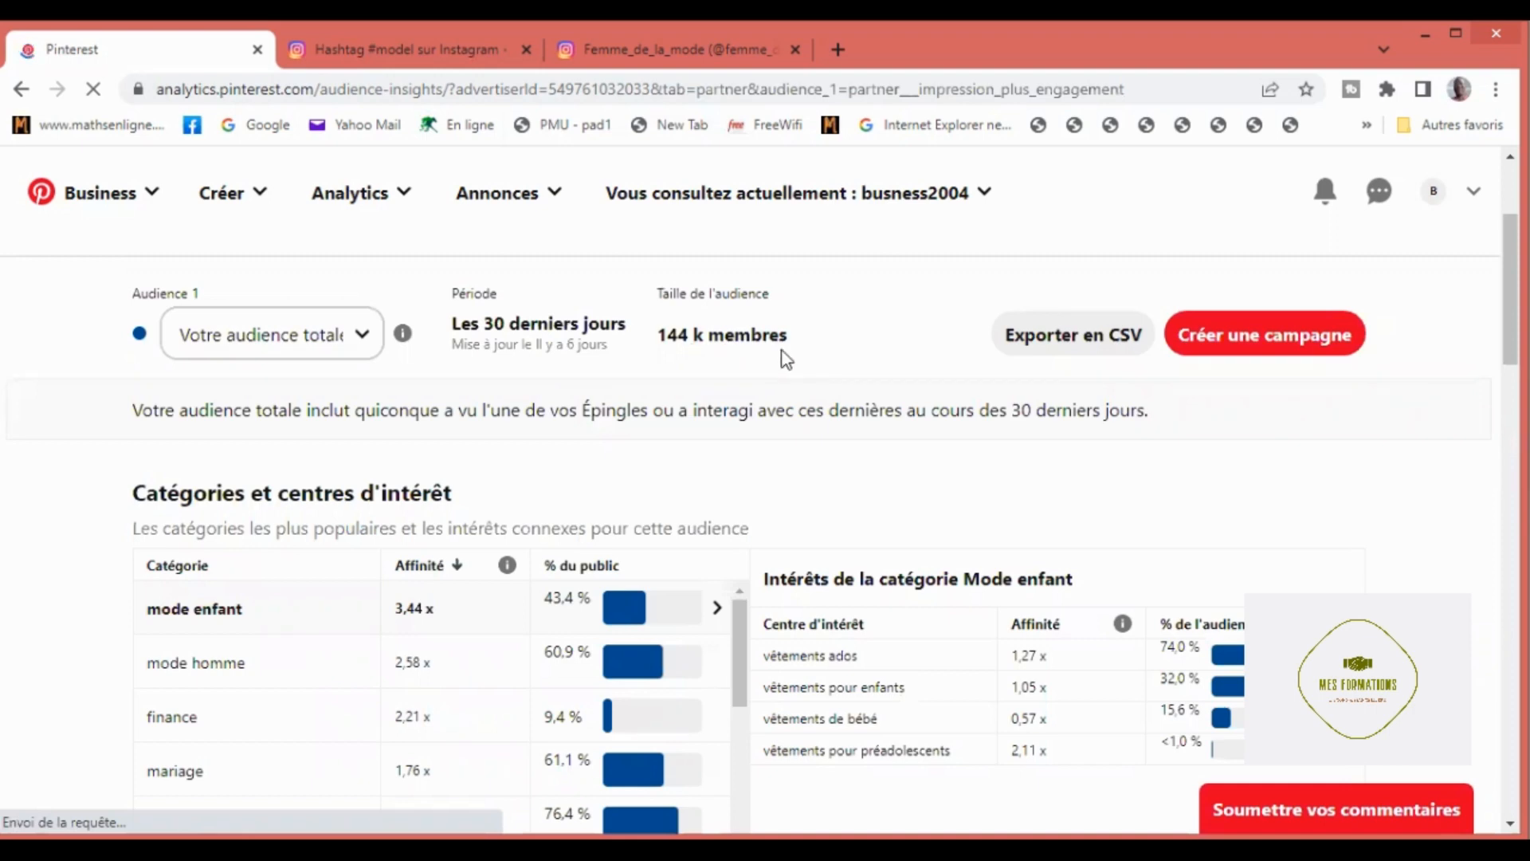
scroll(786, 360, down, 2)
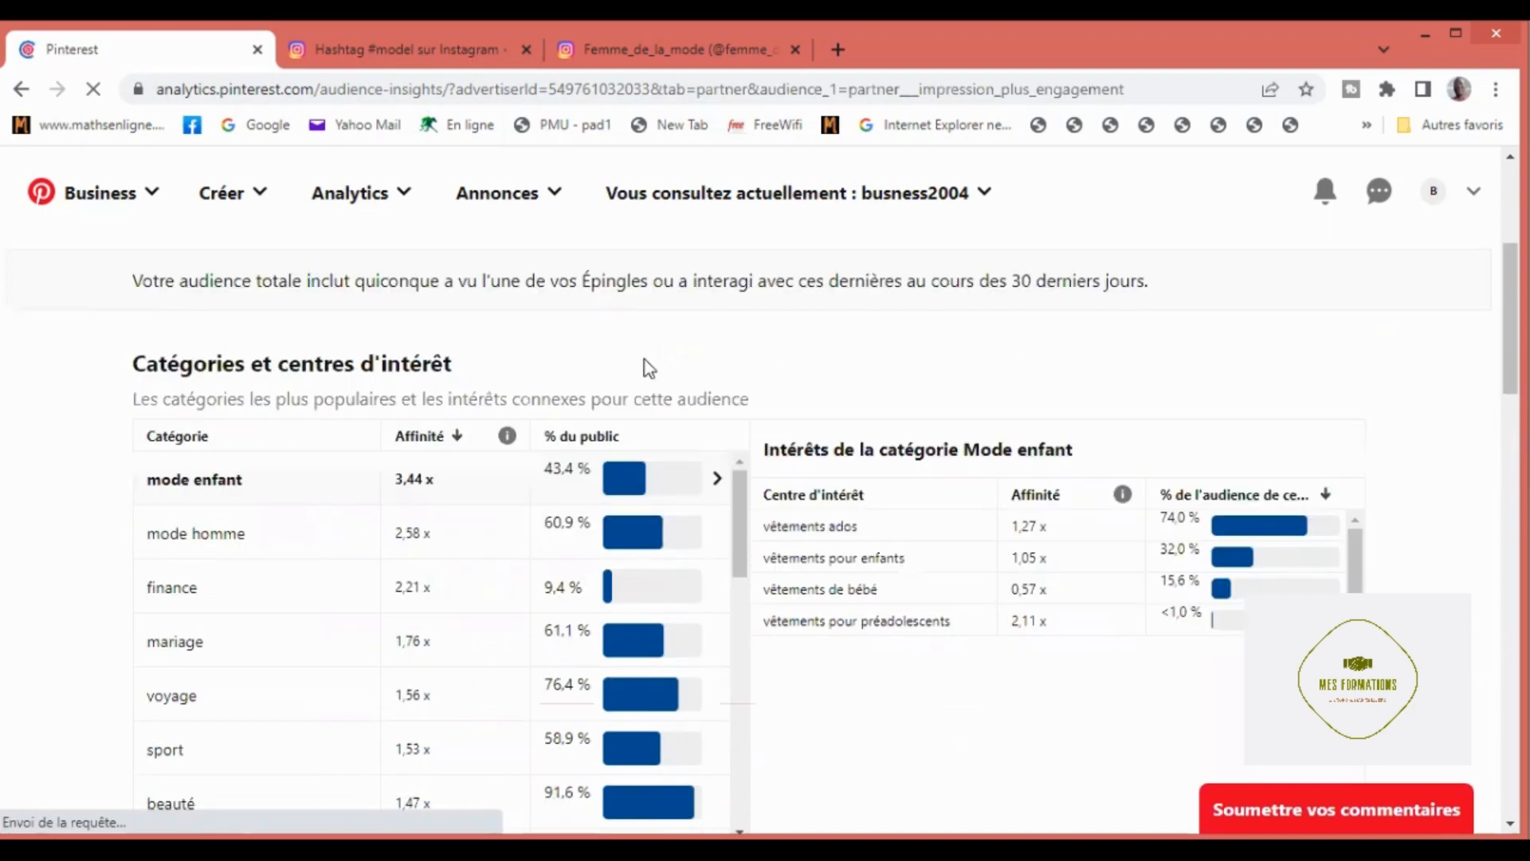
scroll(647, 368, down, 3)
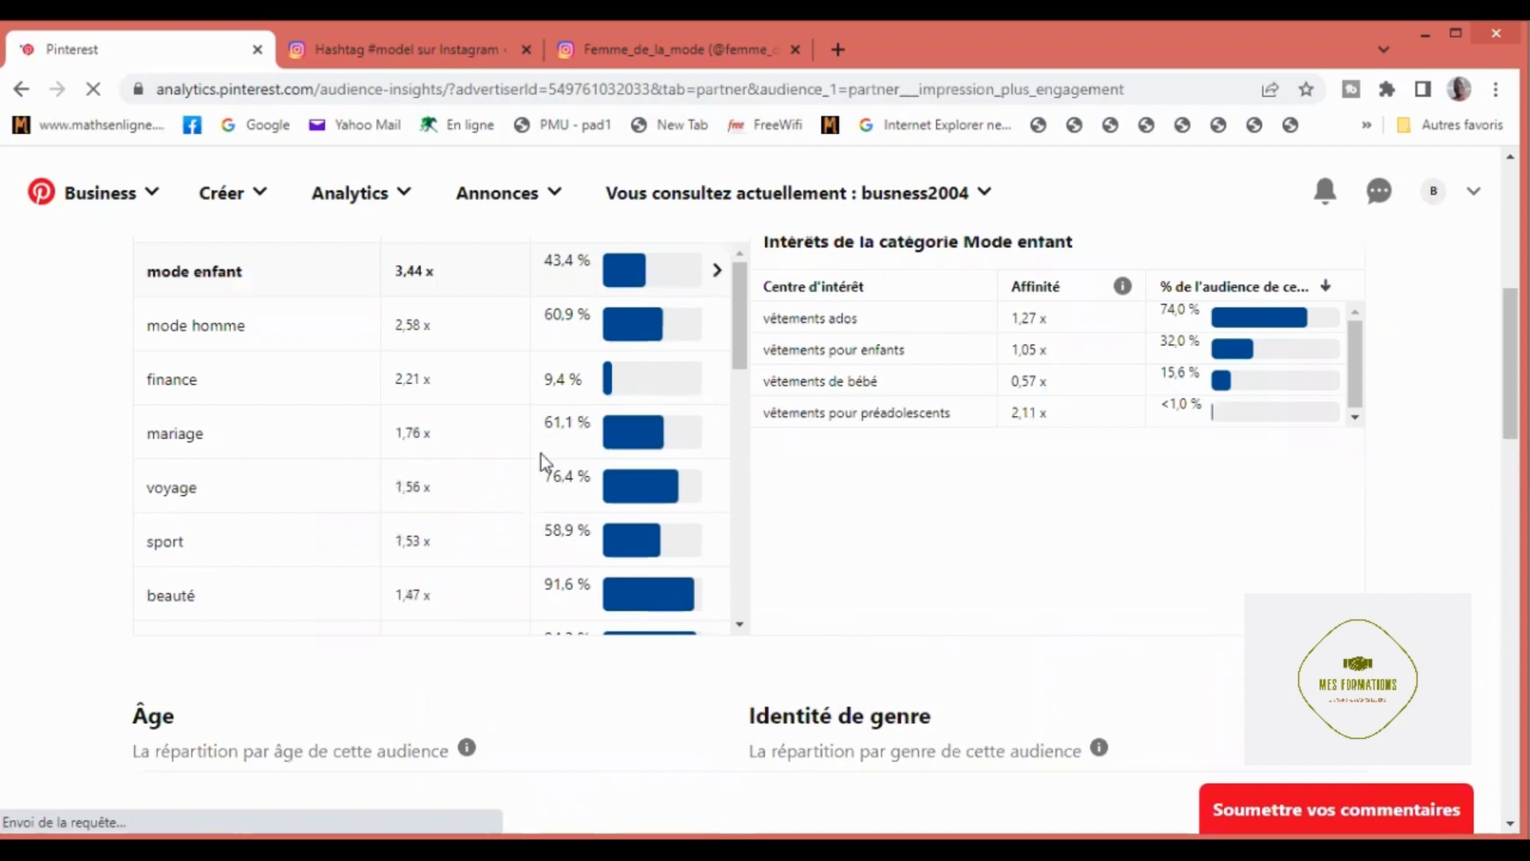
scroll(889, 557, down, 3)
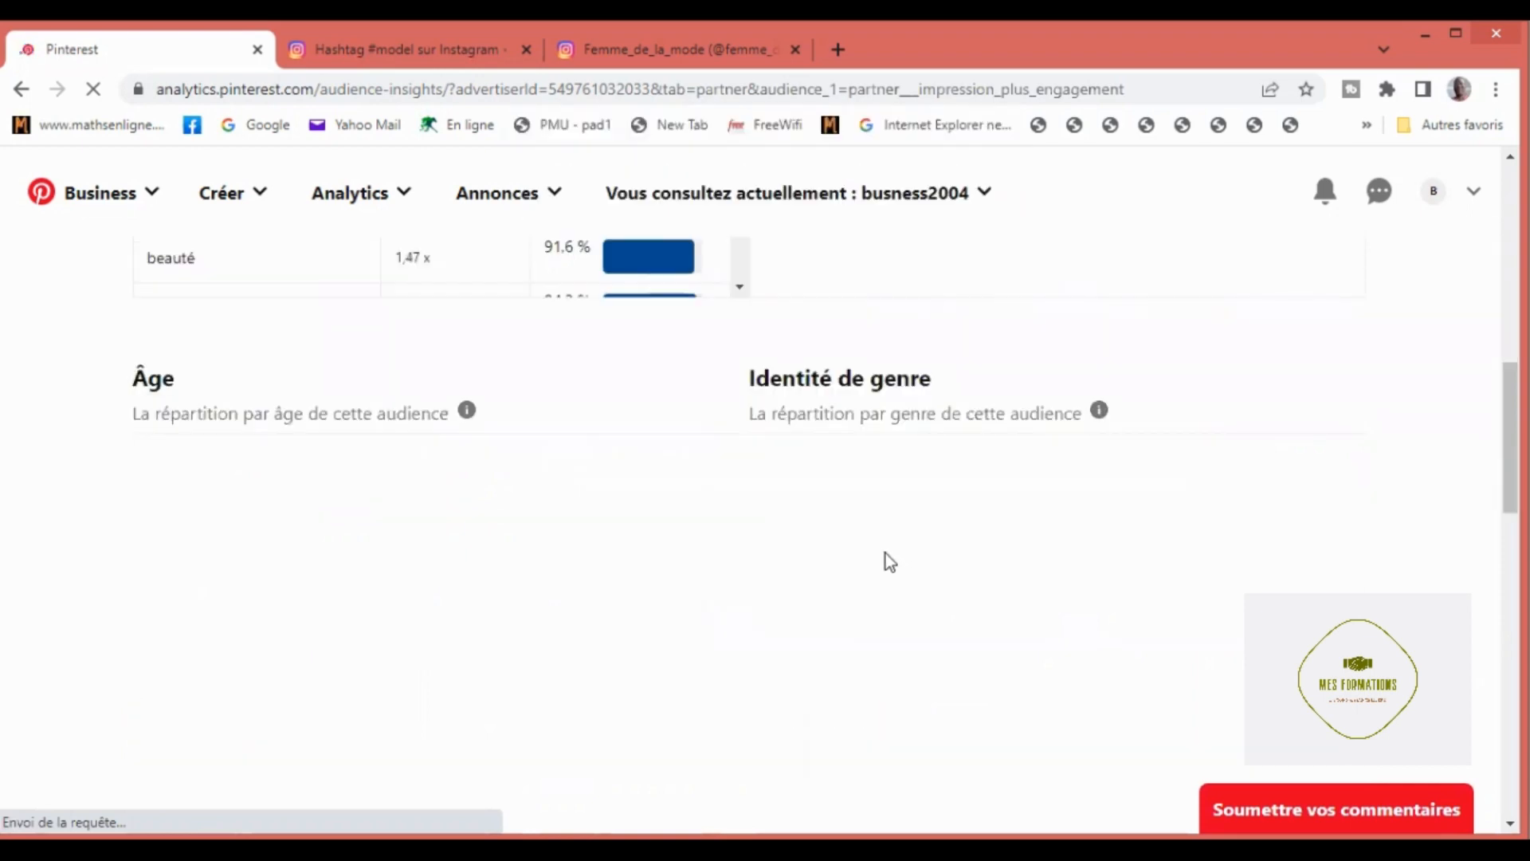
scroll(887, 553, down, 3)
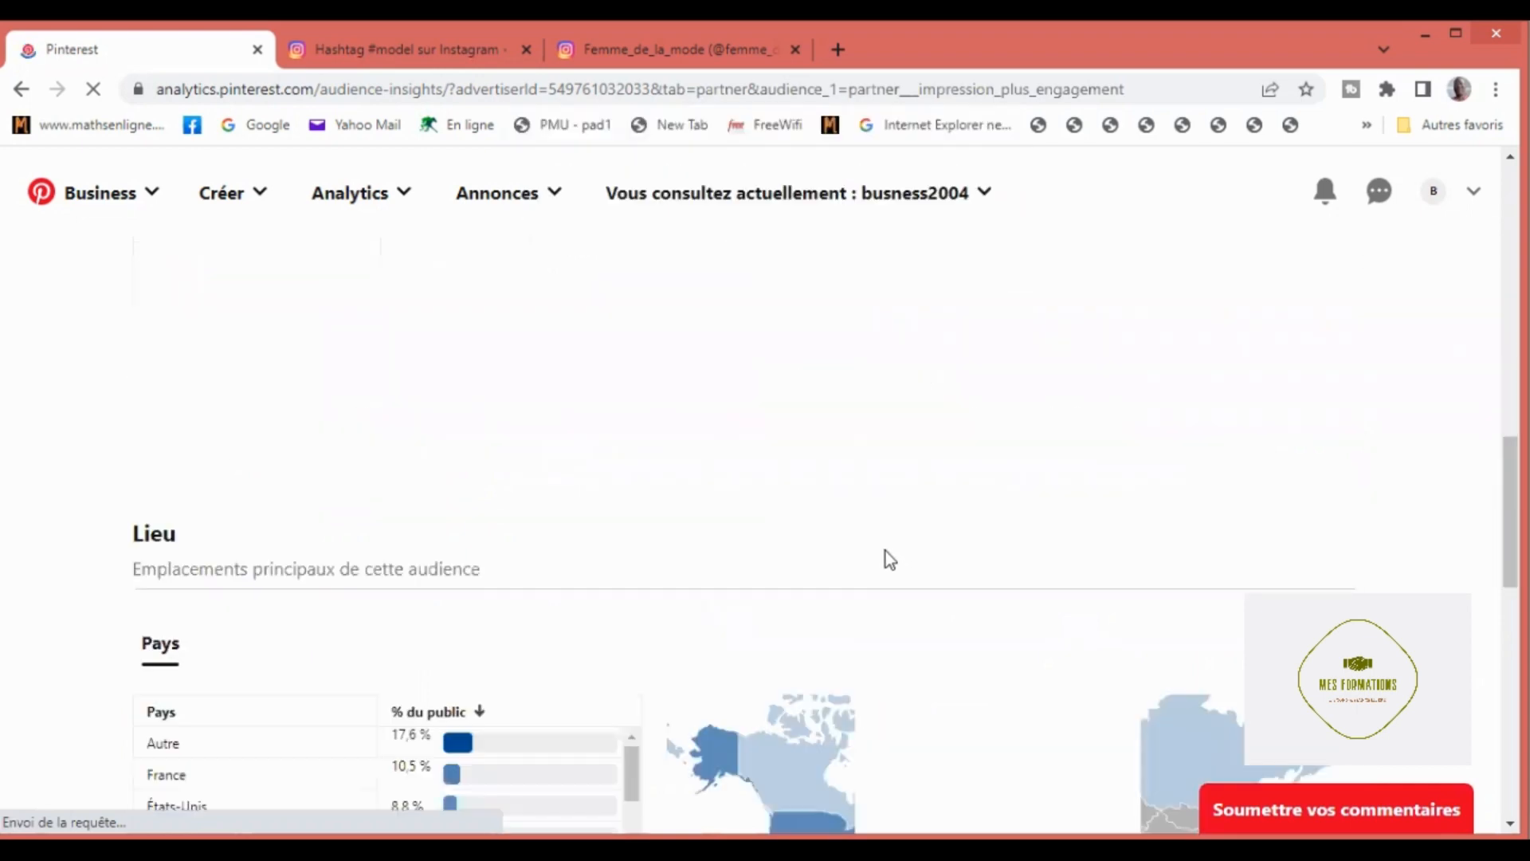
scroll(886, 551, down, 5)
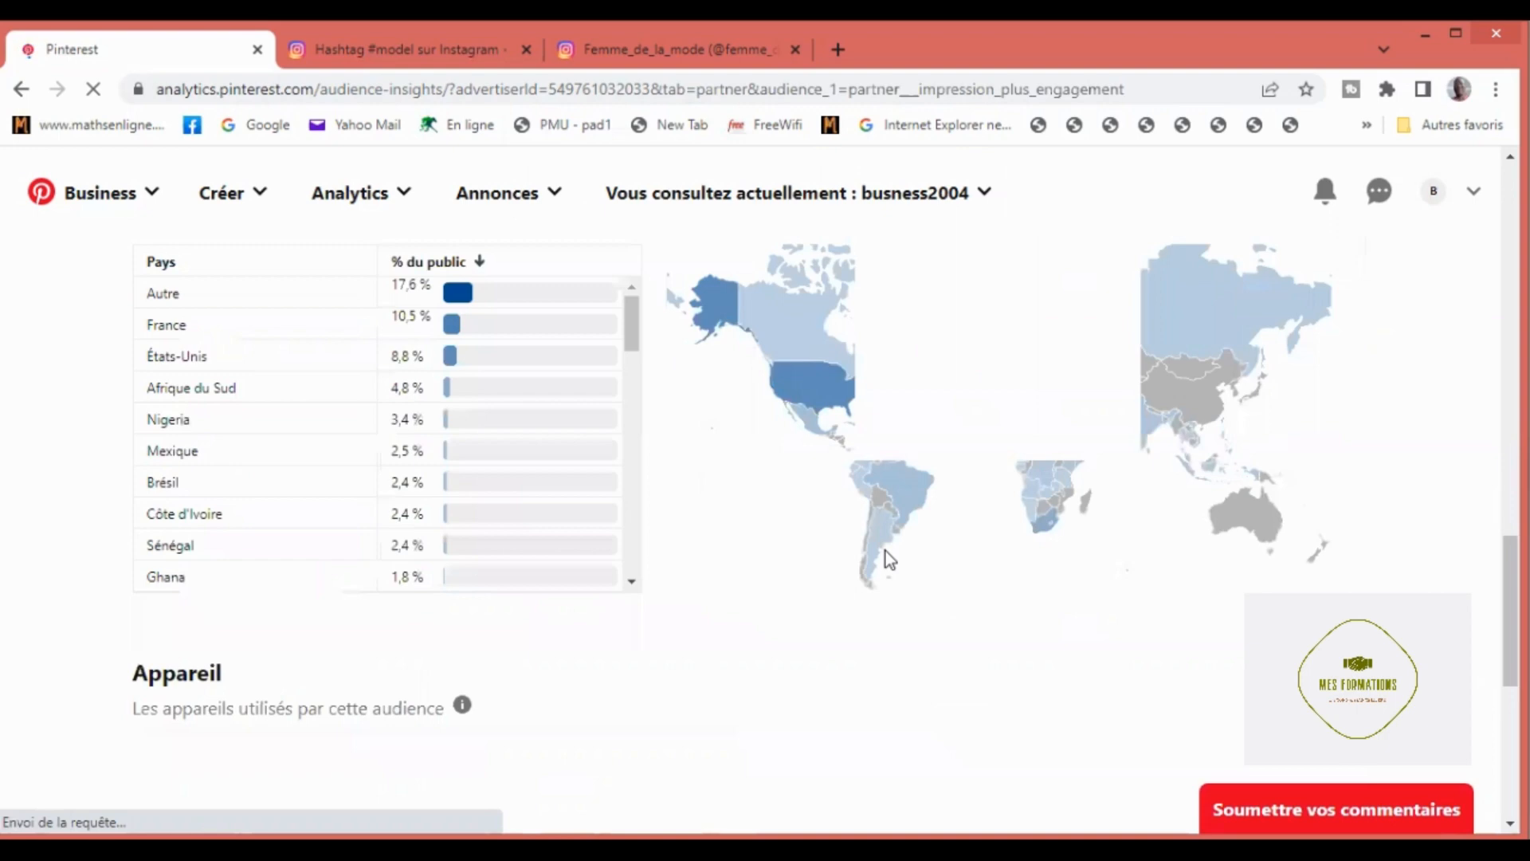
scroll(886, 551, down, 1)
scroll(875, 562, up, 2)
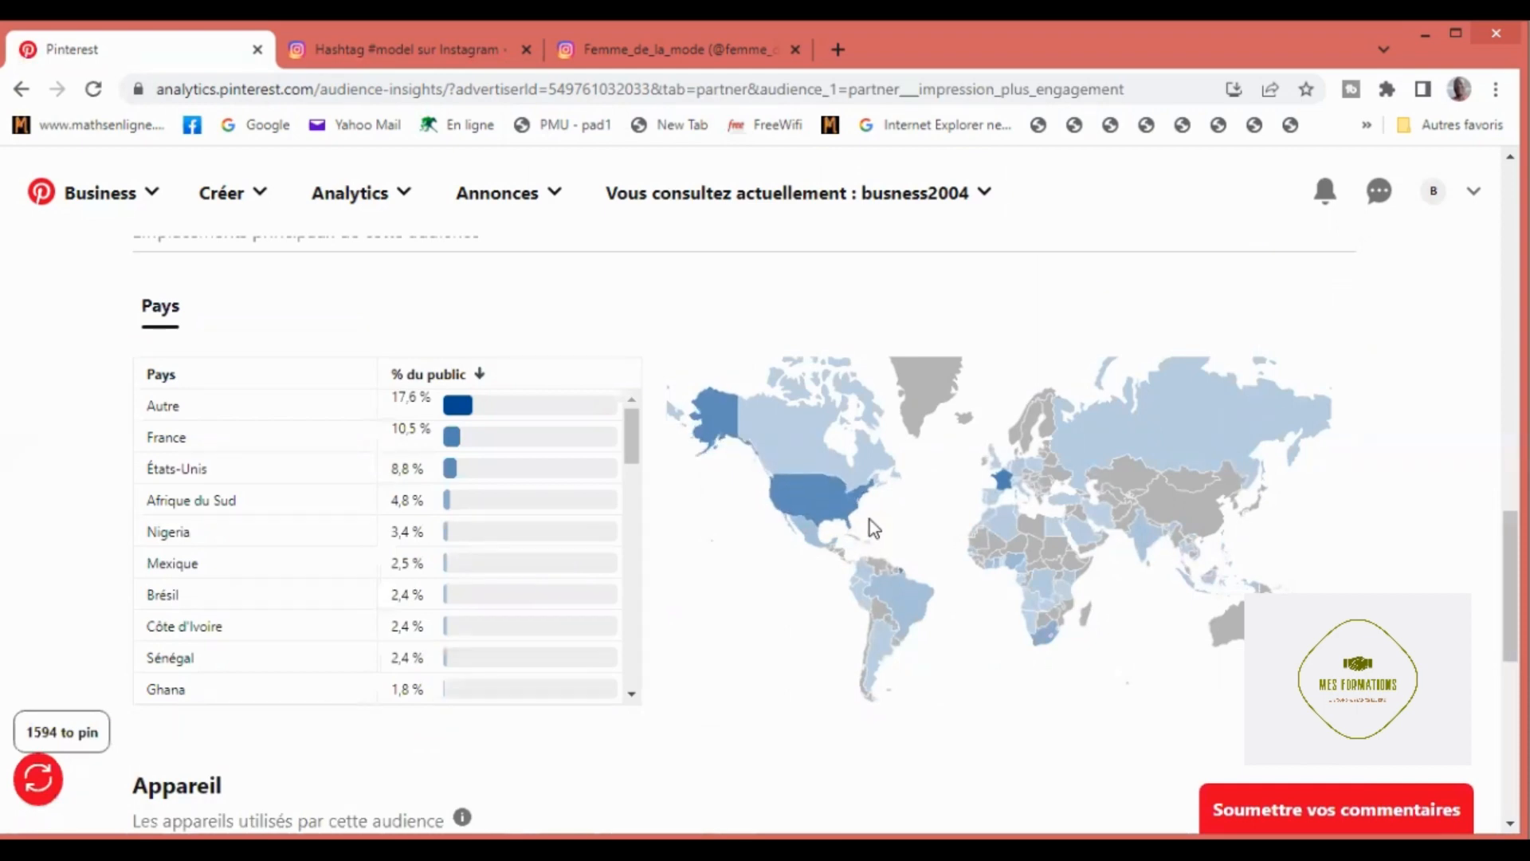
scroll(868, 526, down, 1)
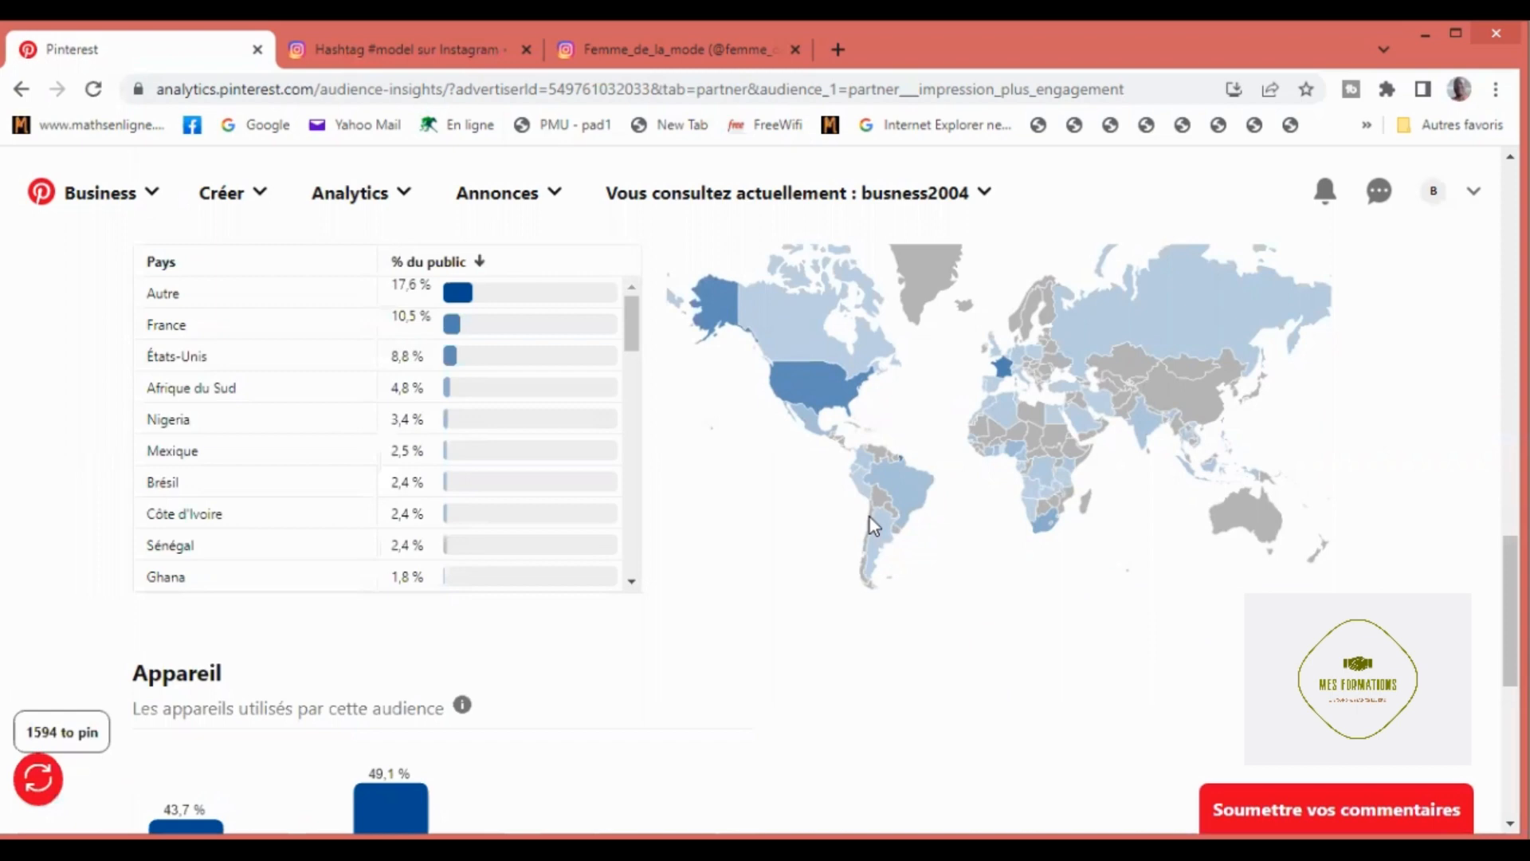
scroll(867, 515, down, 3)
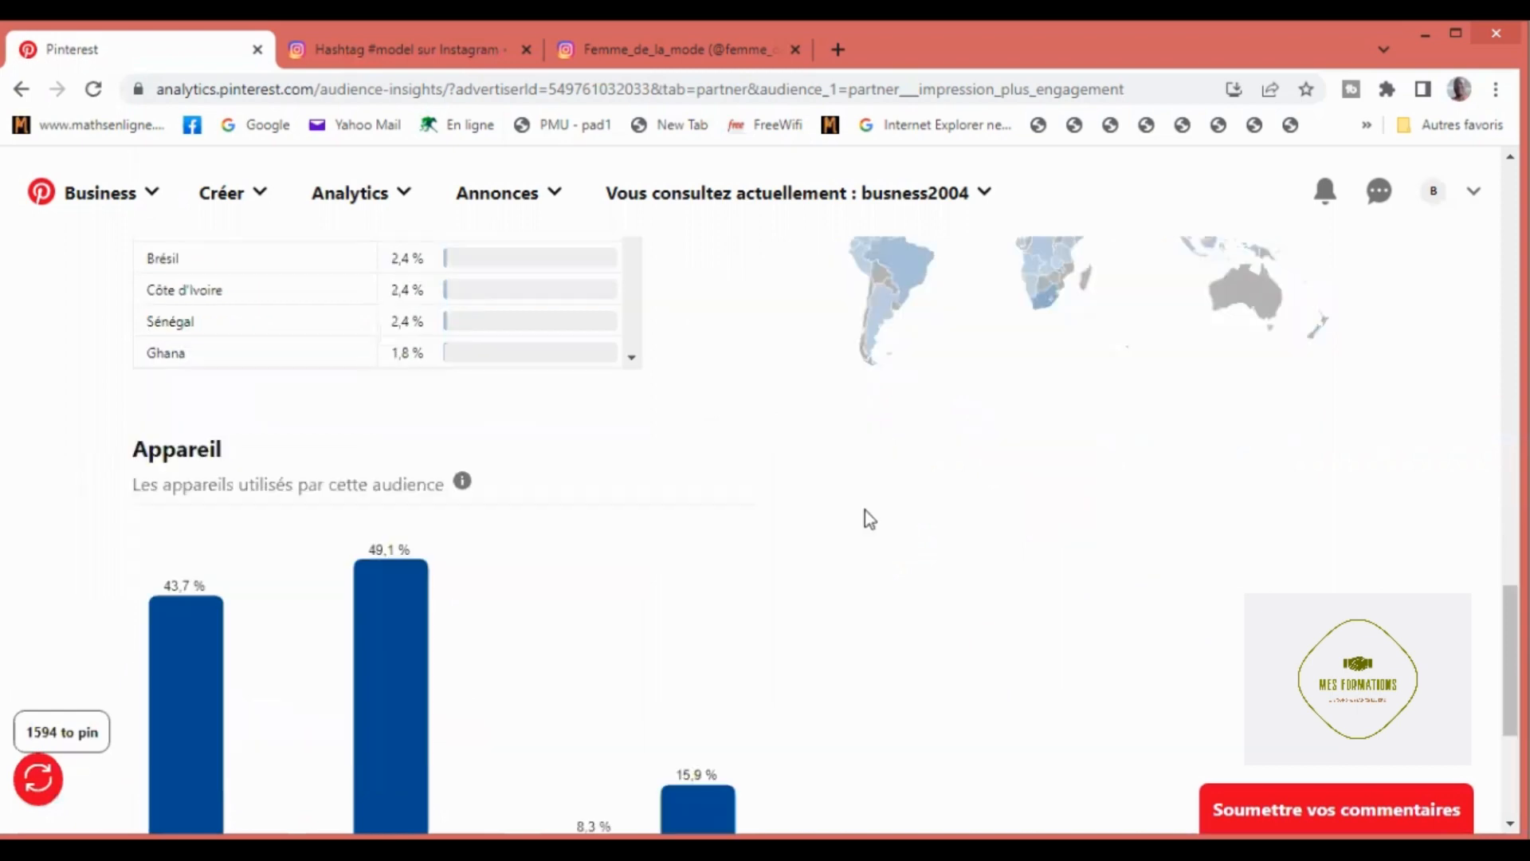
Step: Examine the audience's device and country breakdowns and the audience summary in Audience Insights
scroll(866, 510, down, 3)
scroll(869, 517, down, 2)
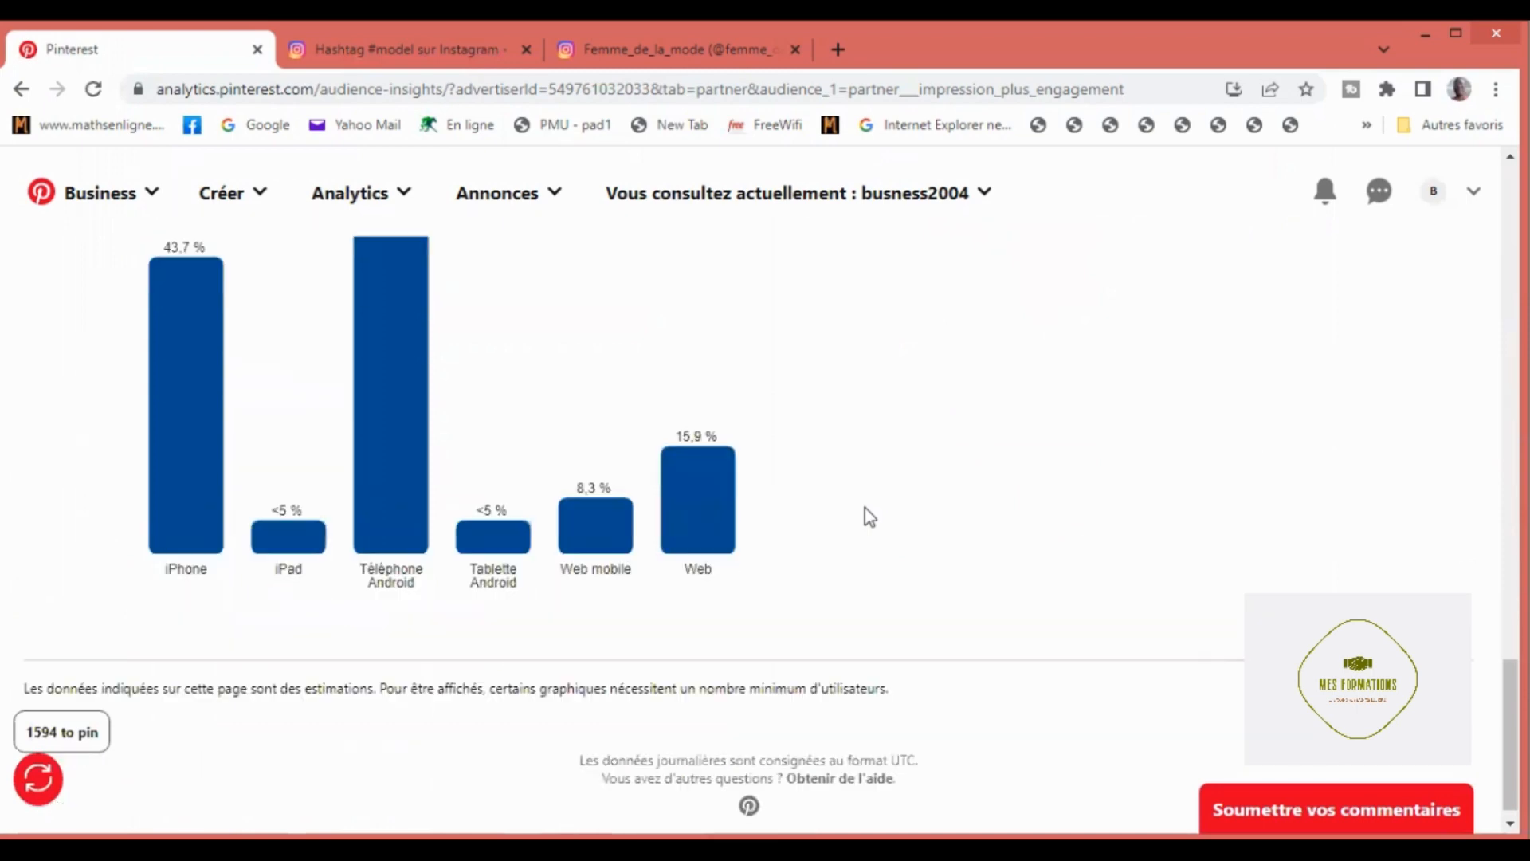
scroll(868, 517, up, 2)
scroll(869, 517, up, 3)
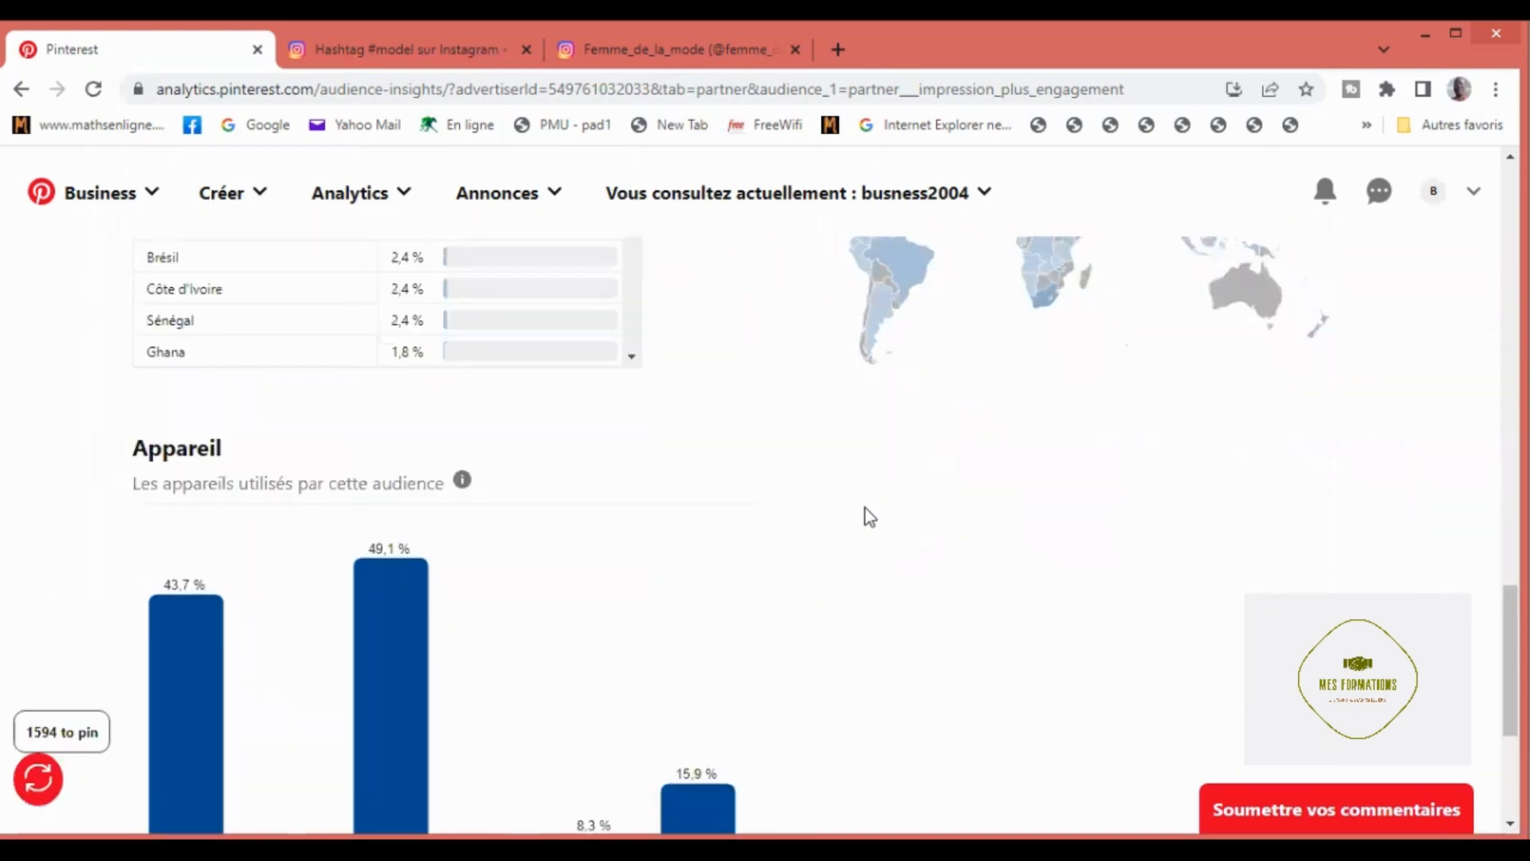
scroll(858, 501, up, 2)
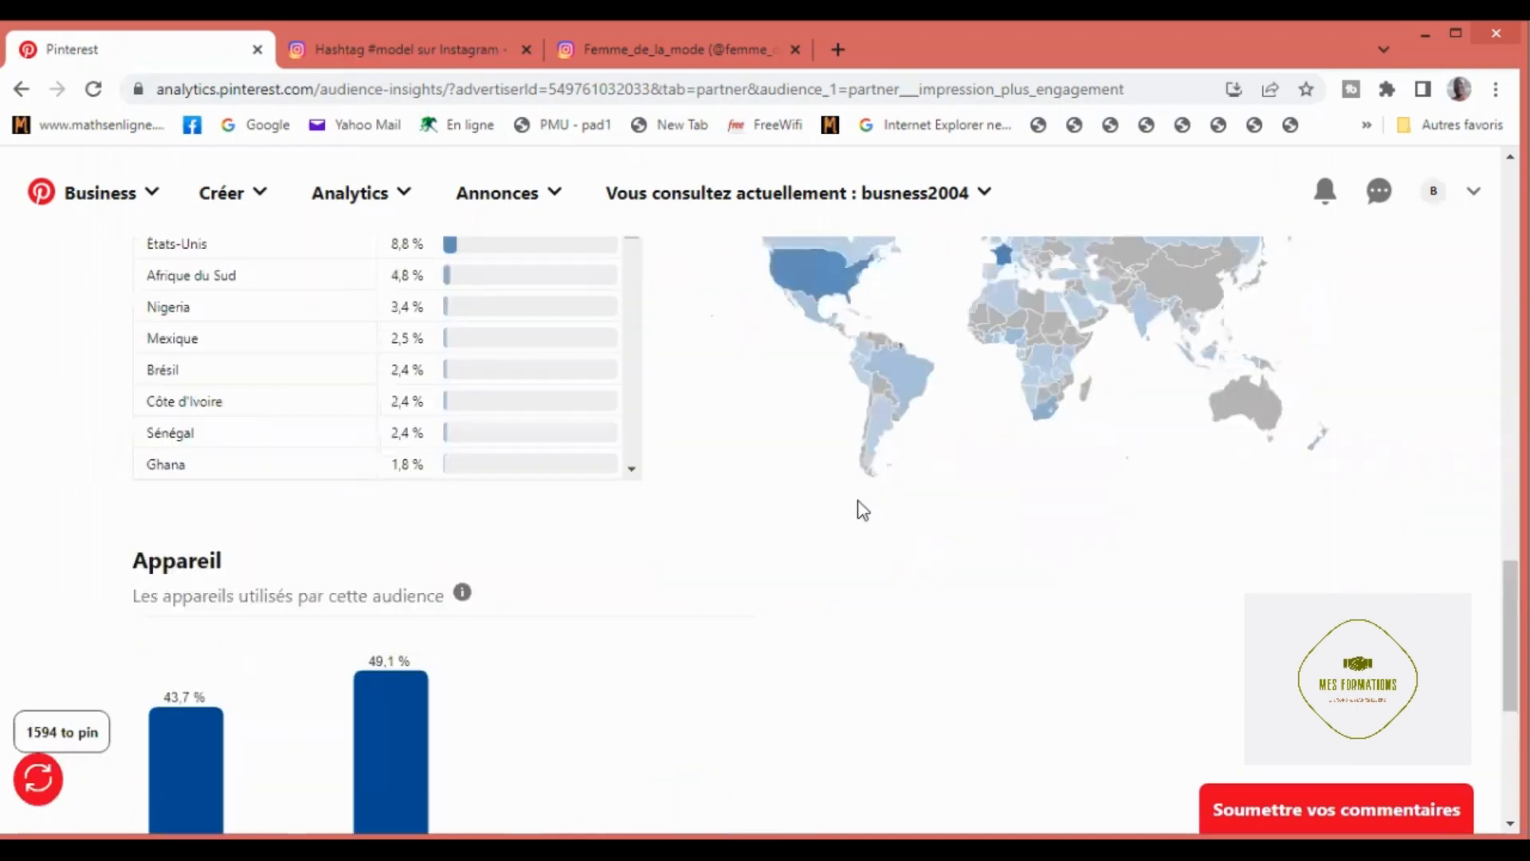
scroll(863, 510, down, 4)
scroll(860, 506, down, 2)
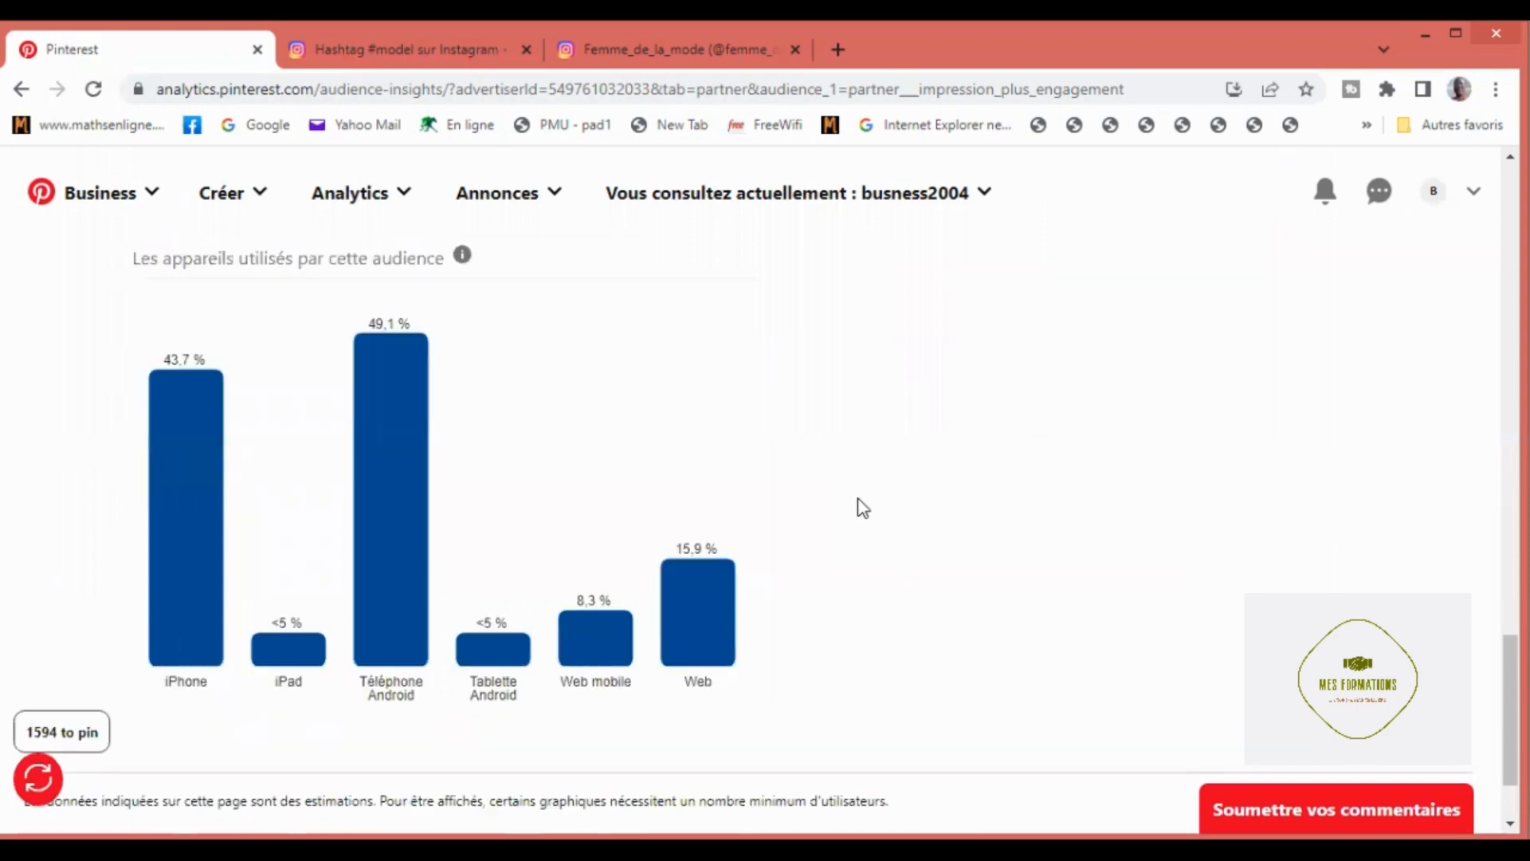
scroll(860, 505, up, 2)
scroll(828, 514, down, 2)
scroll(620, 643, up, 5)
scroll(620, 643, up, 8)
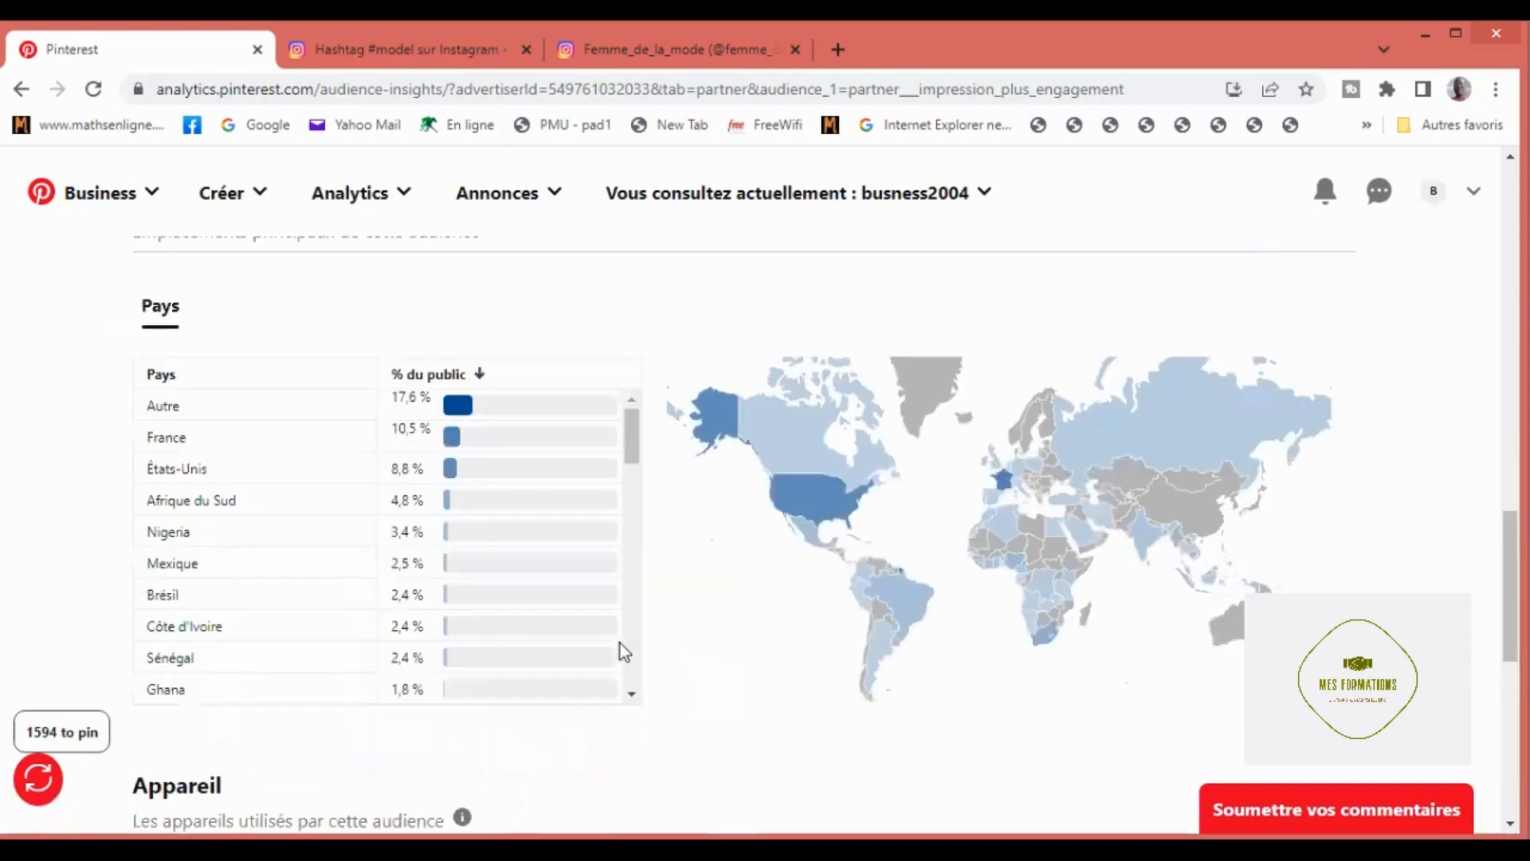
scroll(620, 641, up, 7)
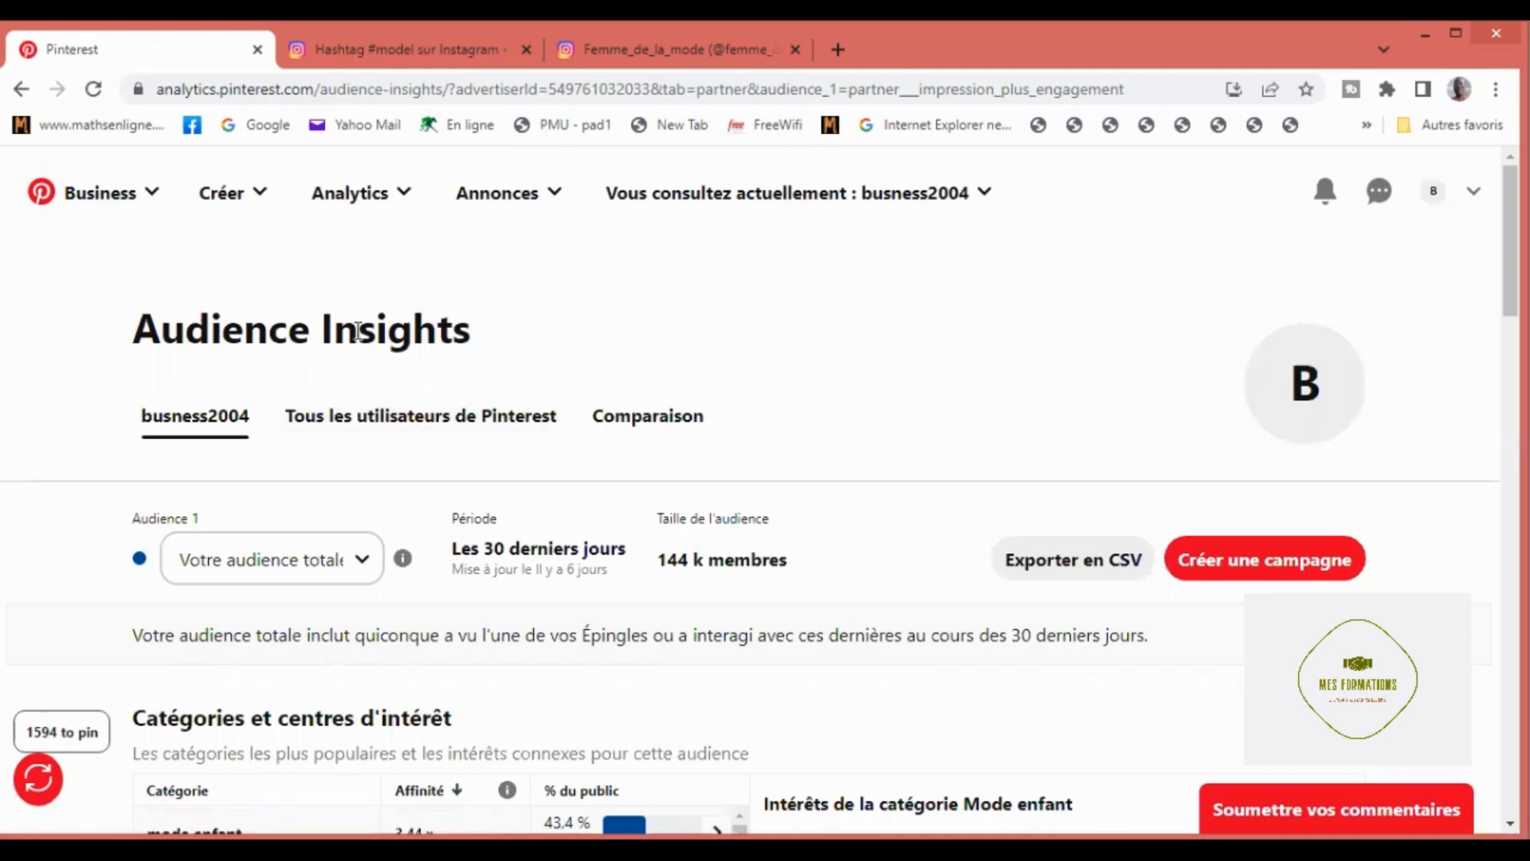
scroll(361, 333, down, 1)
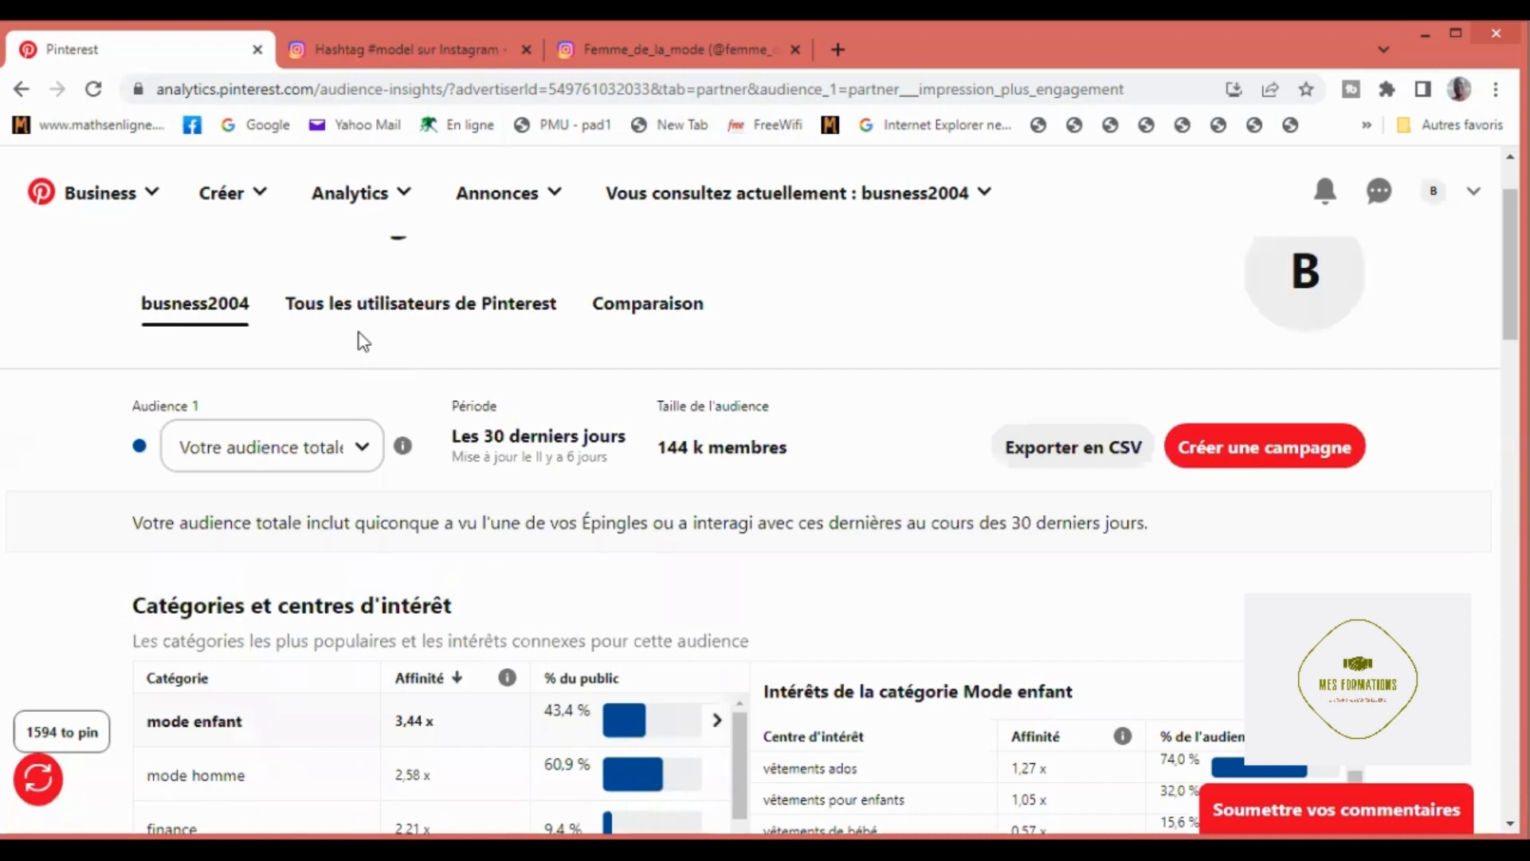
scroll(361, 341, down, 3)
scroll(333, 263, up, 4)
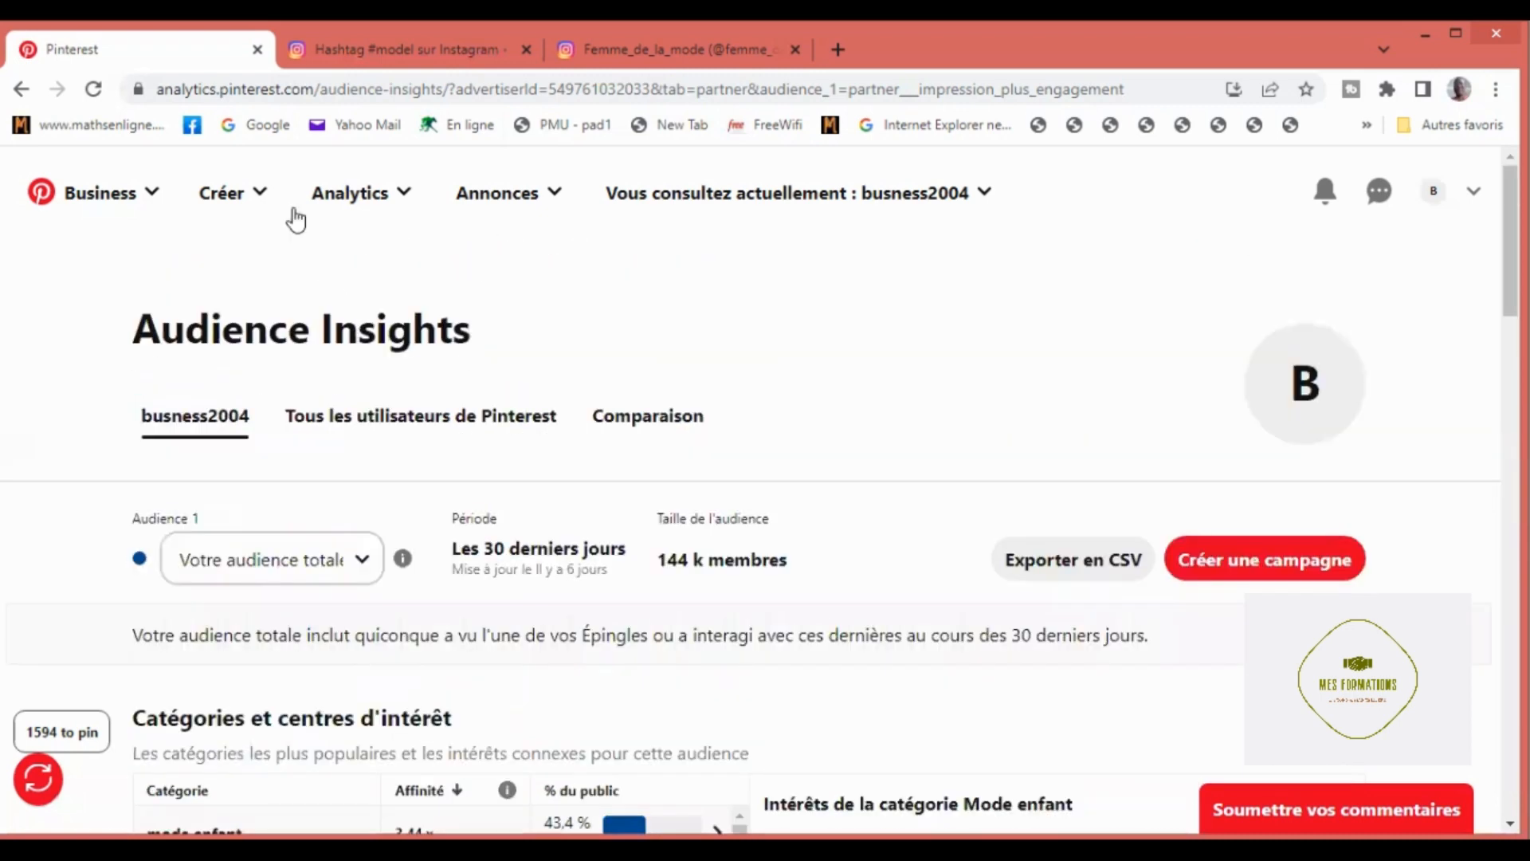
Step: Open the Business Hub and choose to keep waiting for the unresponsive page
click(151, 201)
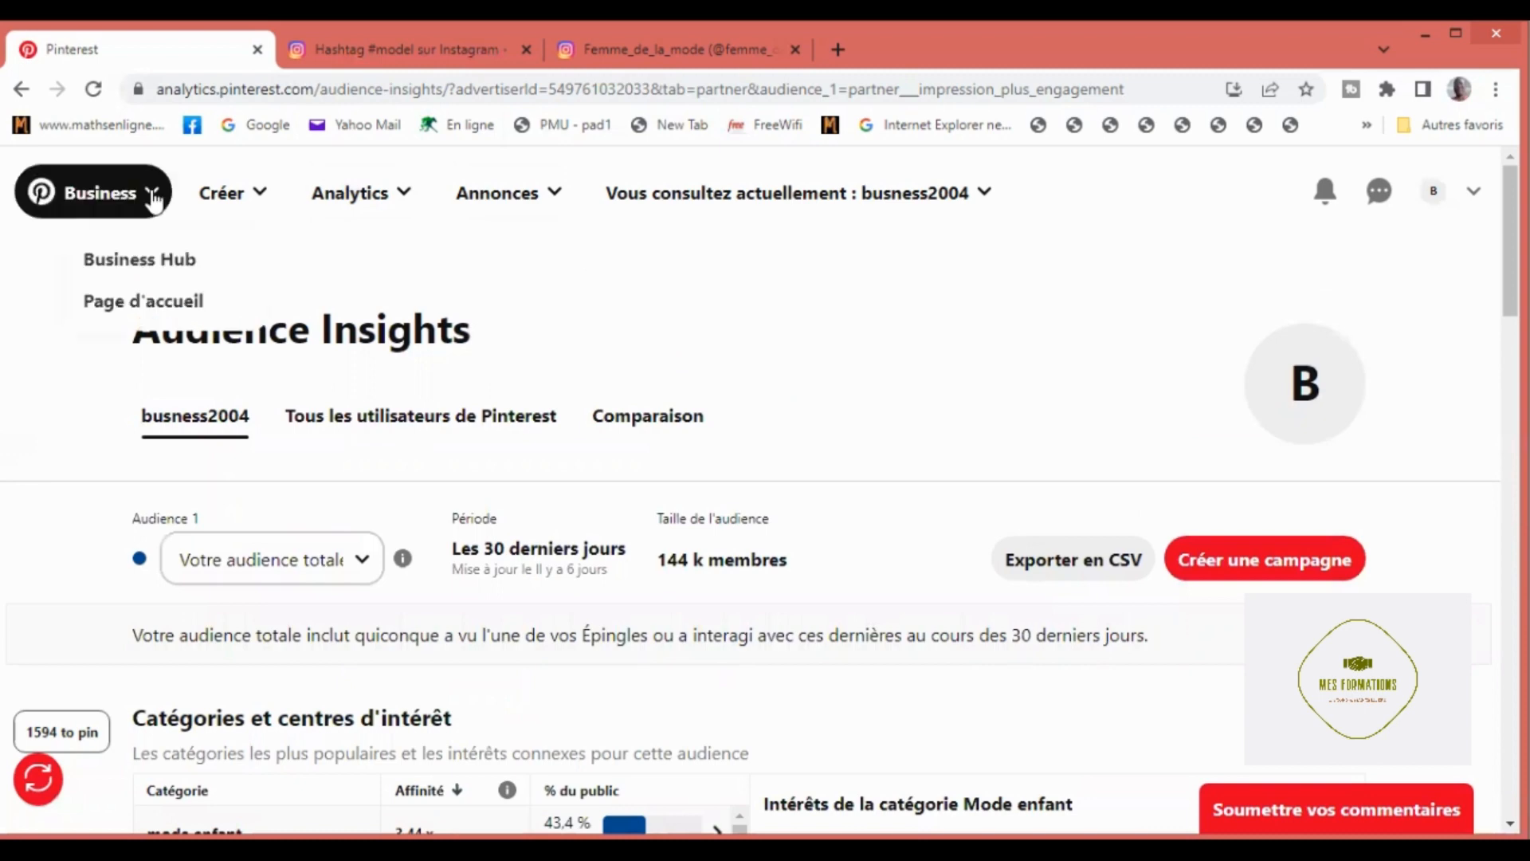
click(144, 270)
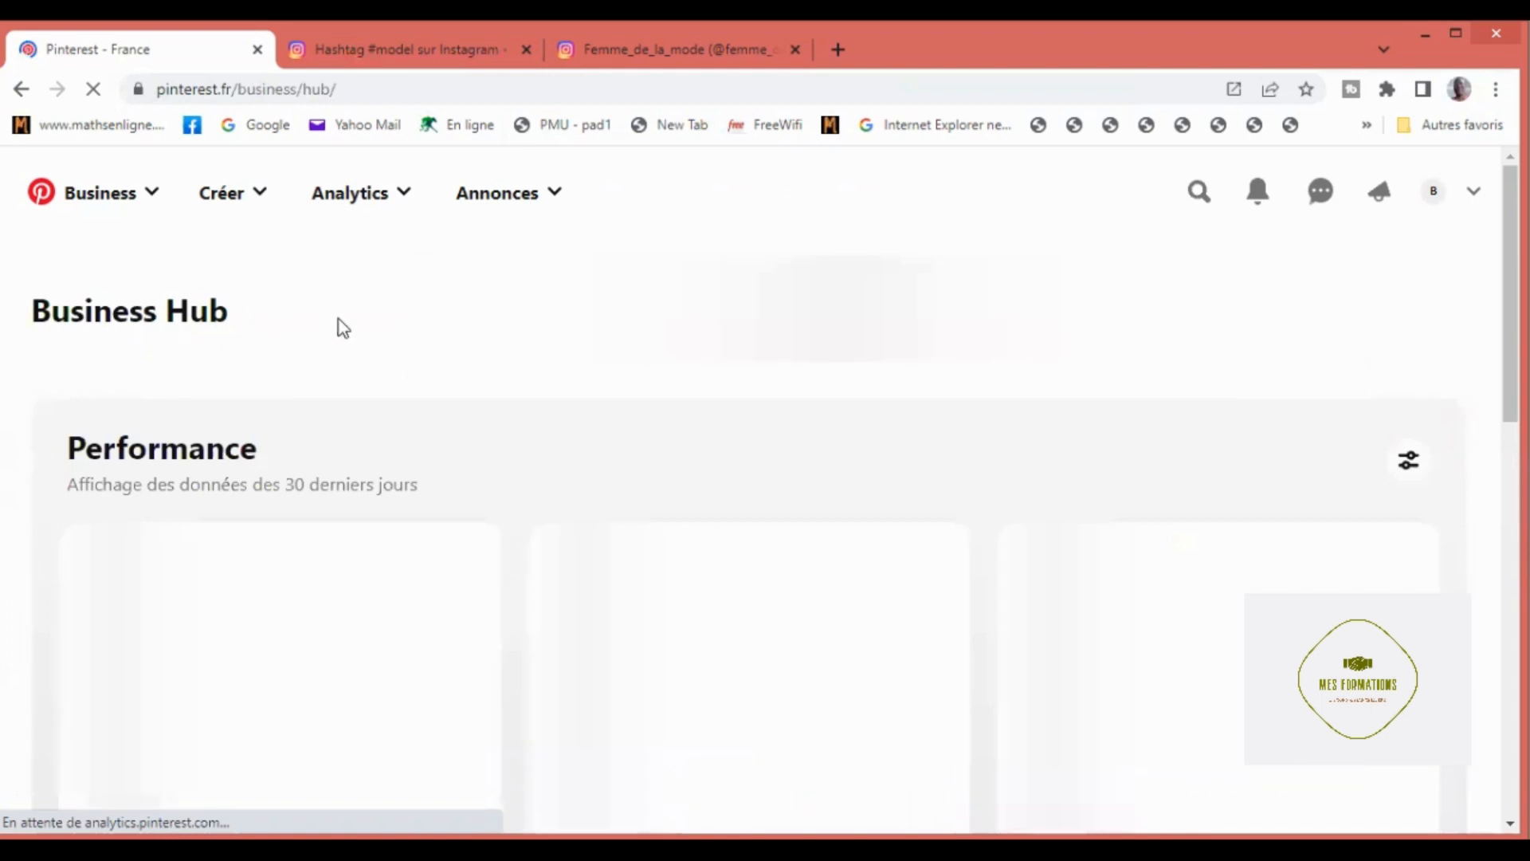
scroll(342, 327, down, 1)
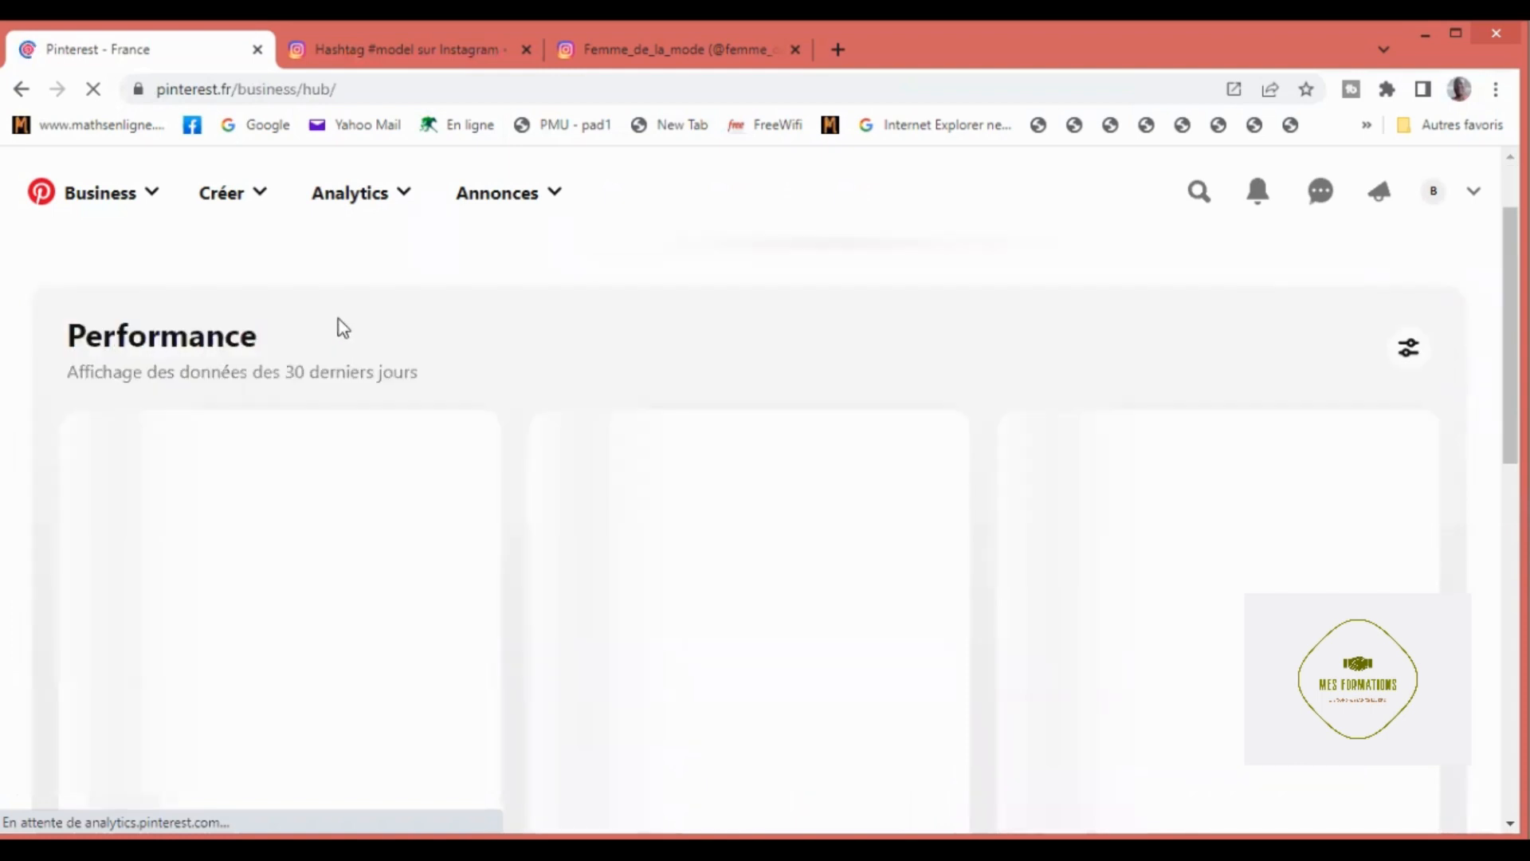
scroll(342, 327, down, 1)
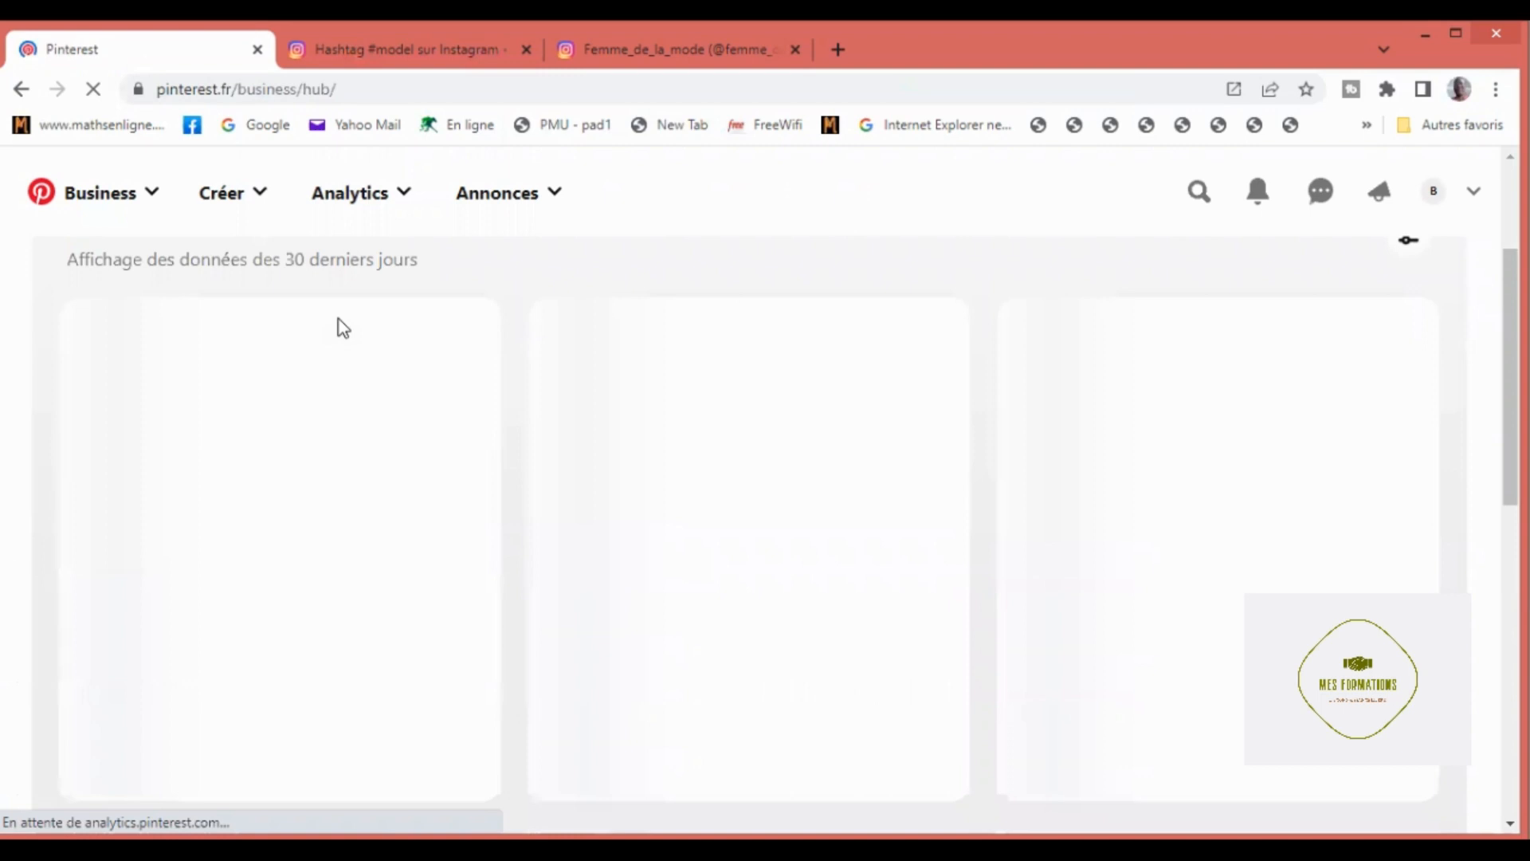
scroll(342, 326, up, 1)
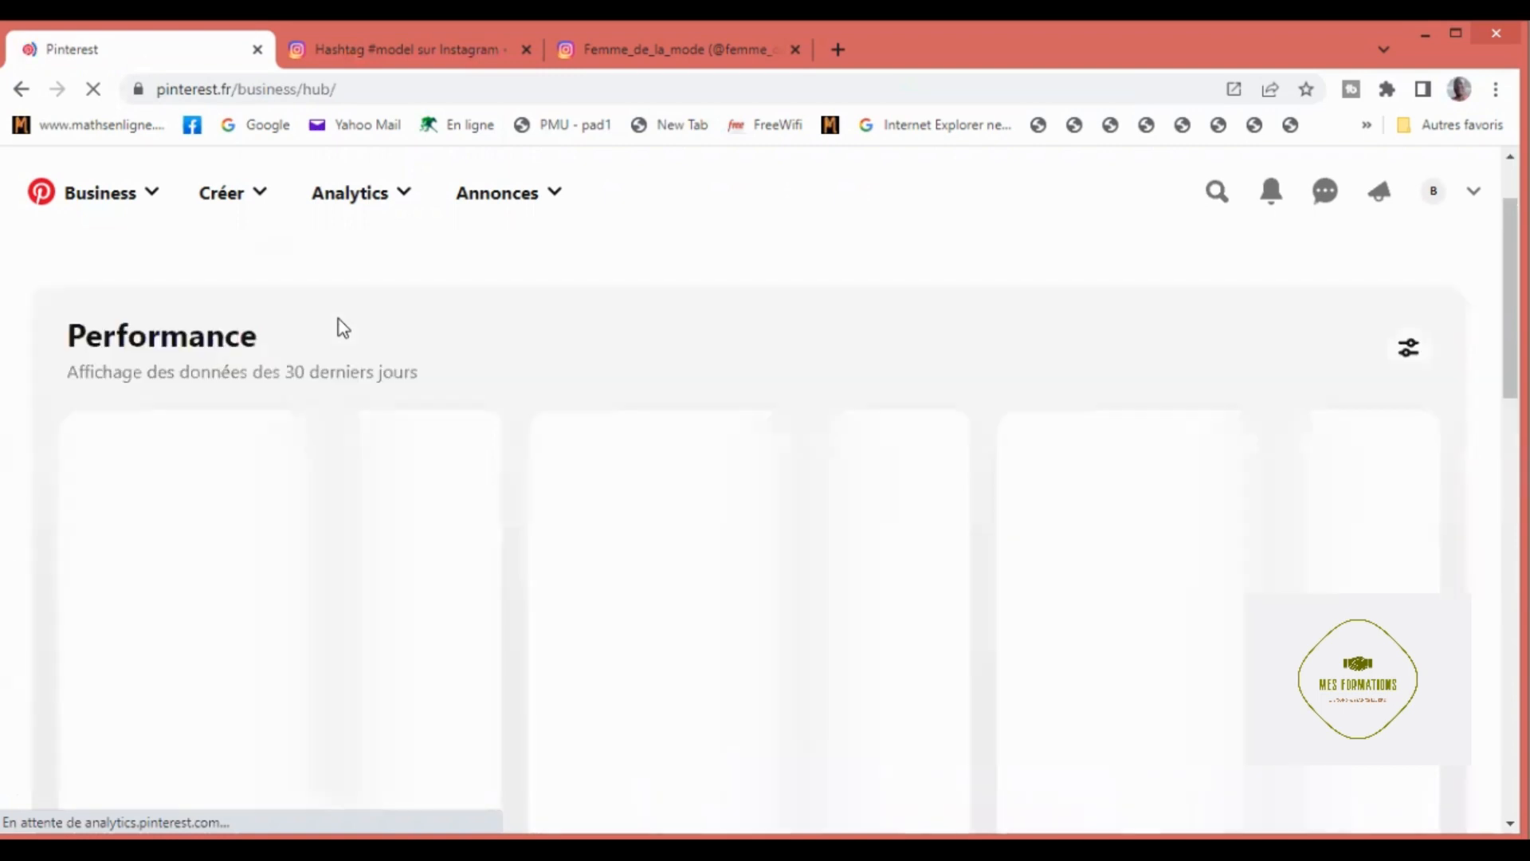
scroll(342, 326, down, 1)
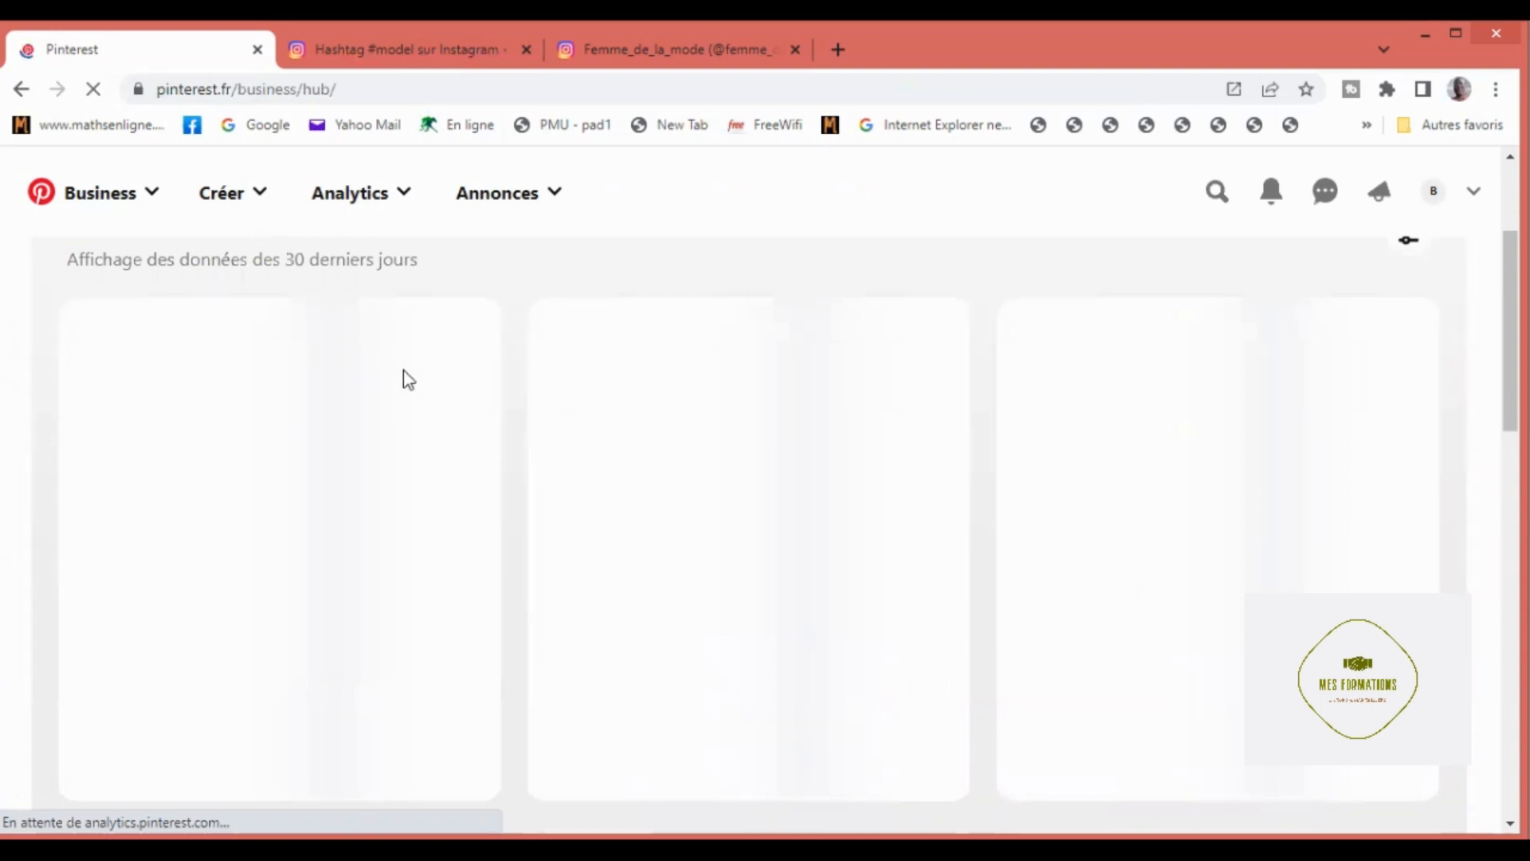
scroll(404, 369, down, 1)
scroll(404, 371, down, 3)
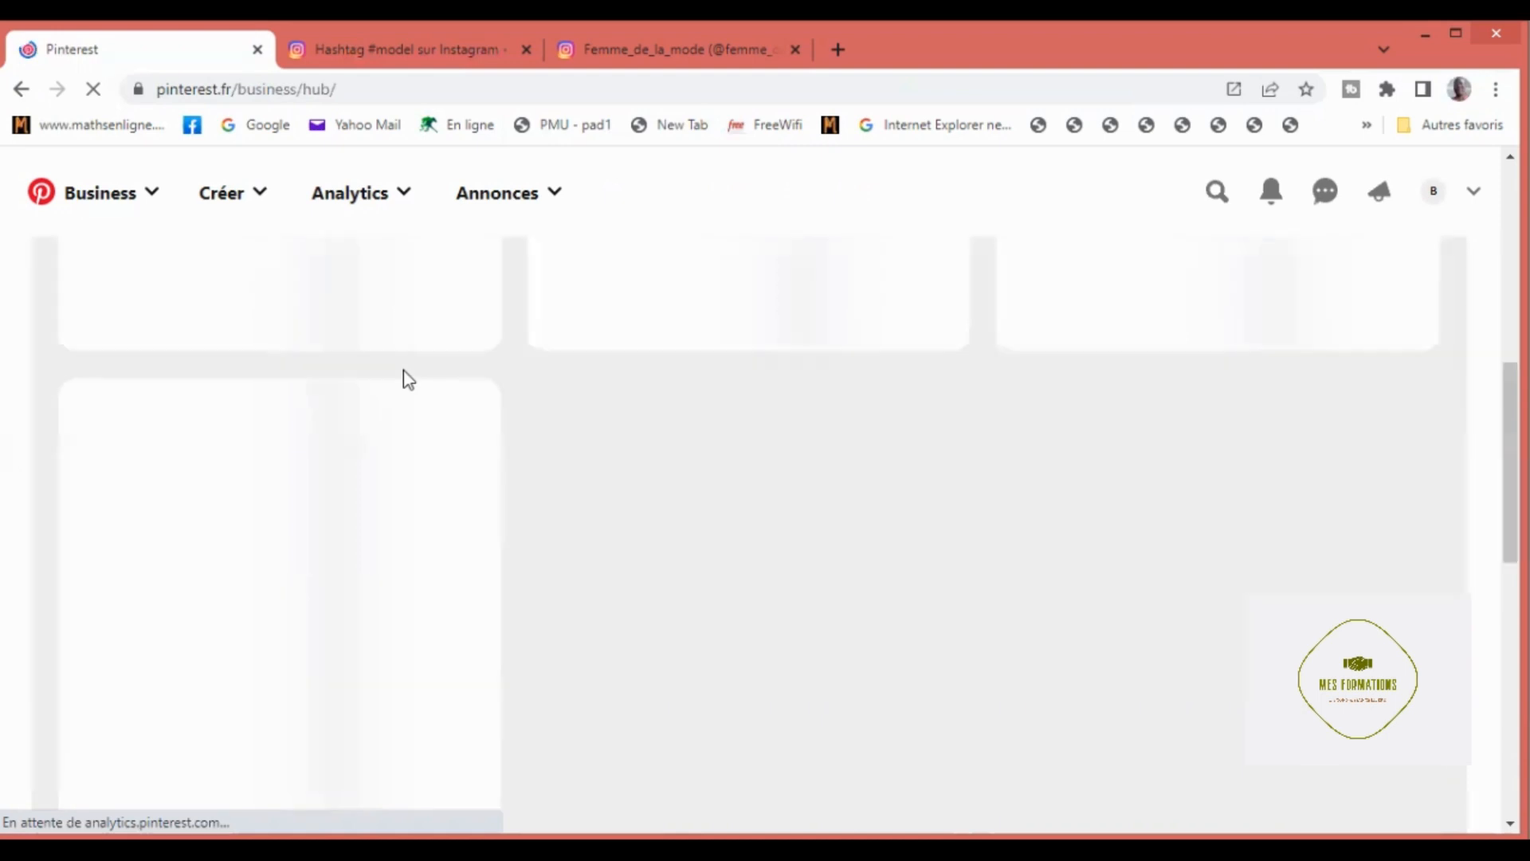
scroll(408, 379, up, 2)
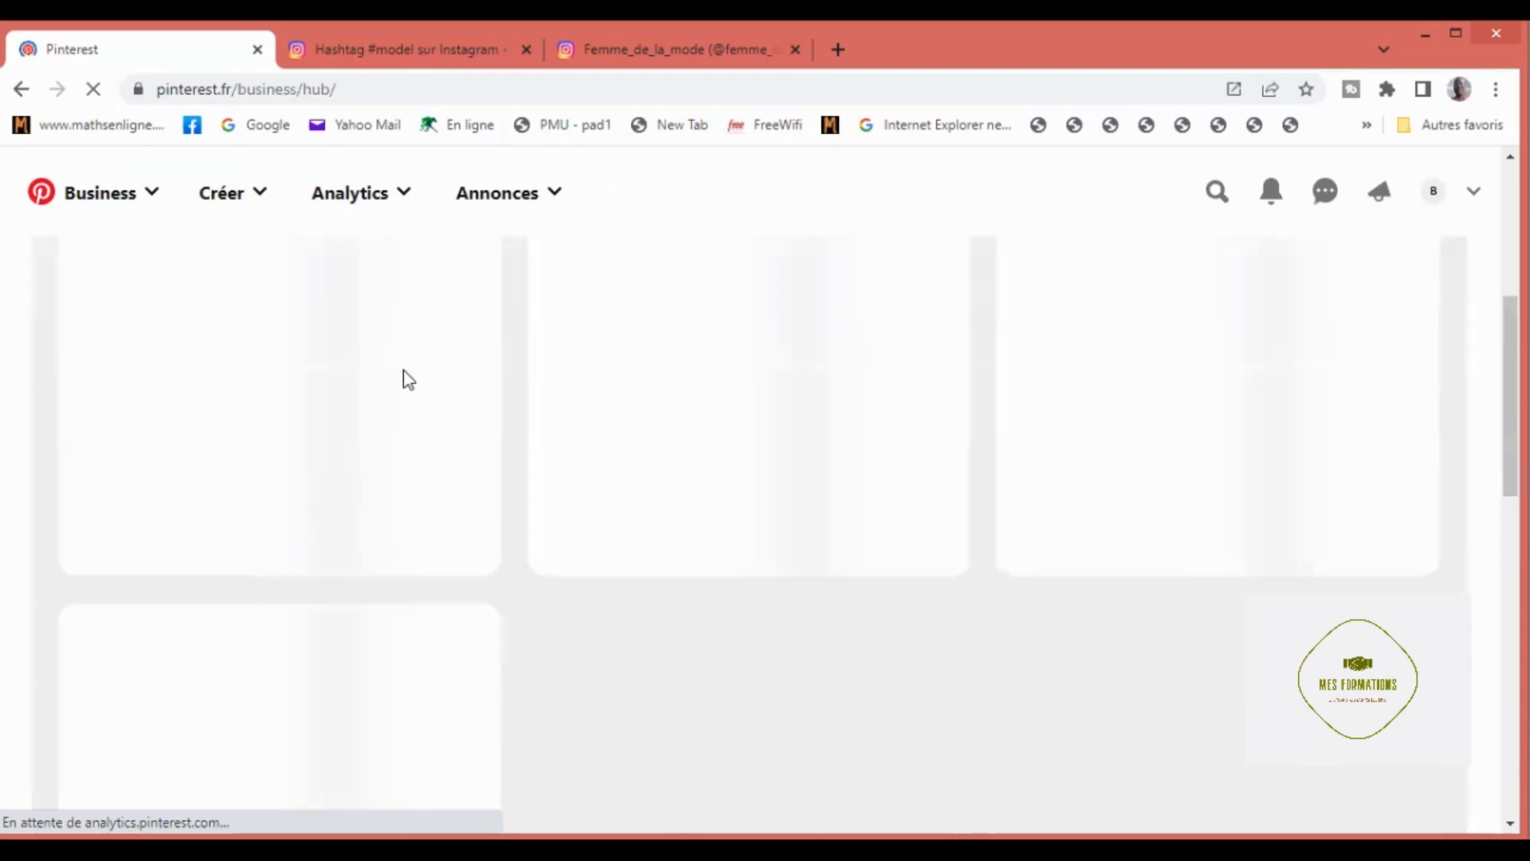
scroll(408, 379, up, 2)
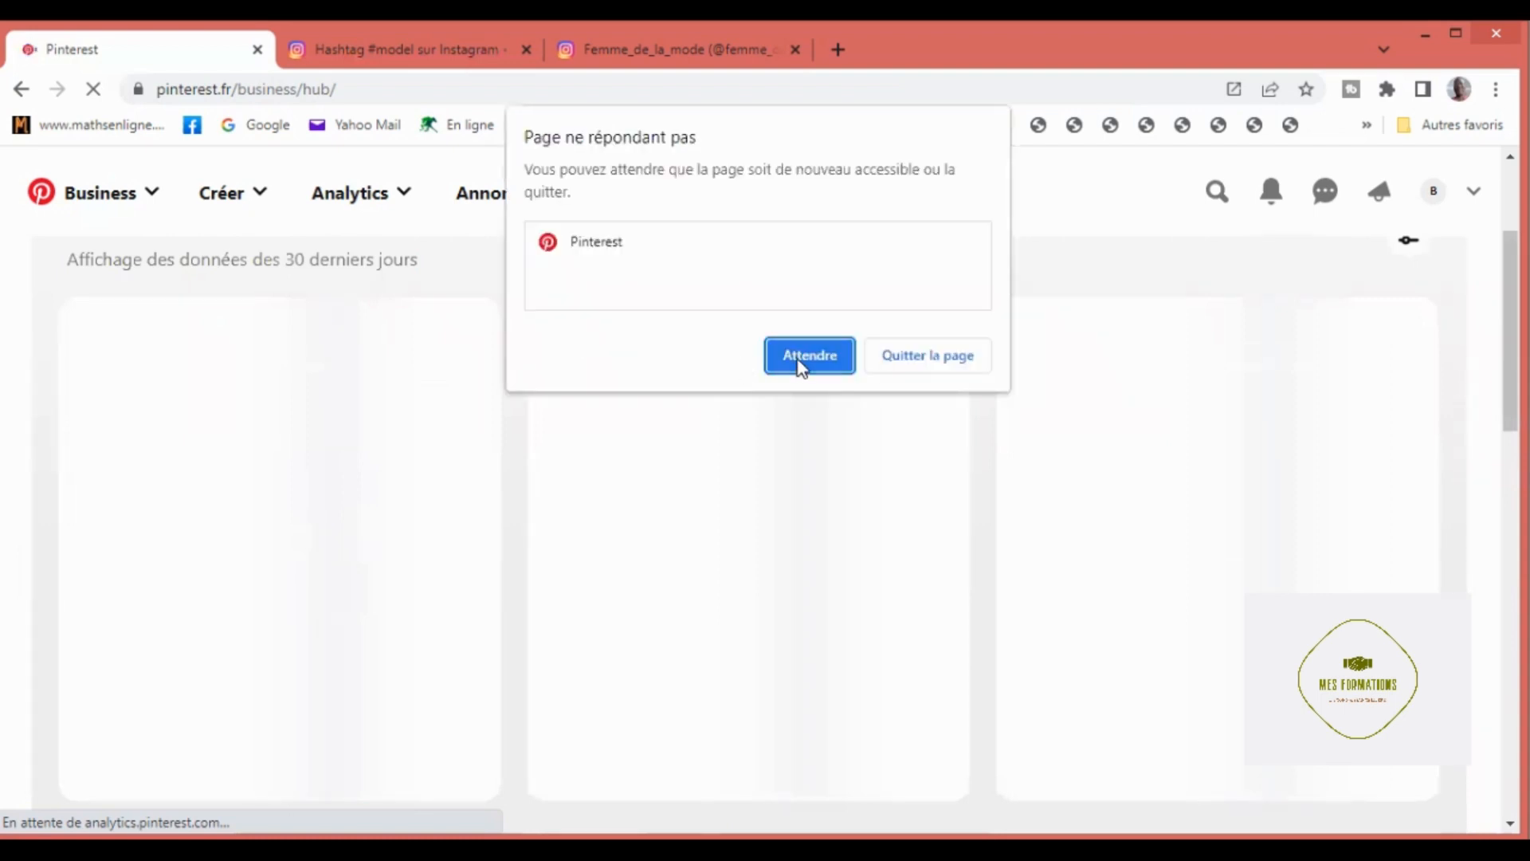
click(799, 365)
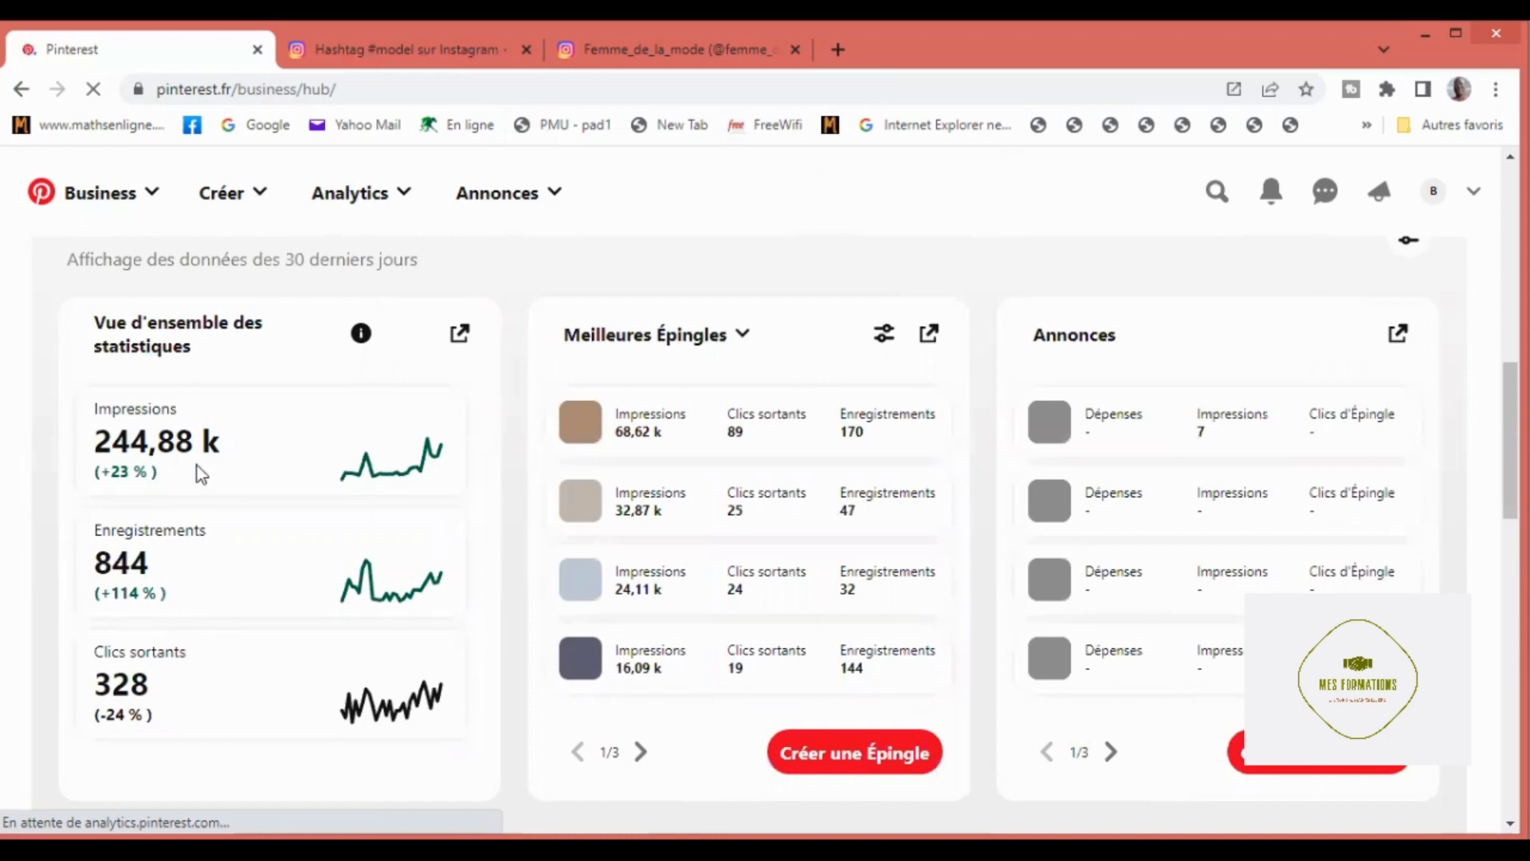
Step: Examine the 30-day statistics overview and preview the best-performing pins in the Business Hub's Performance section
scroll(198, 470, down, 1)
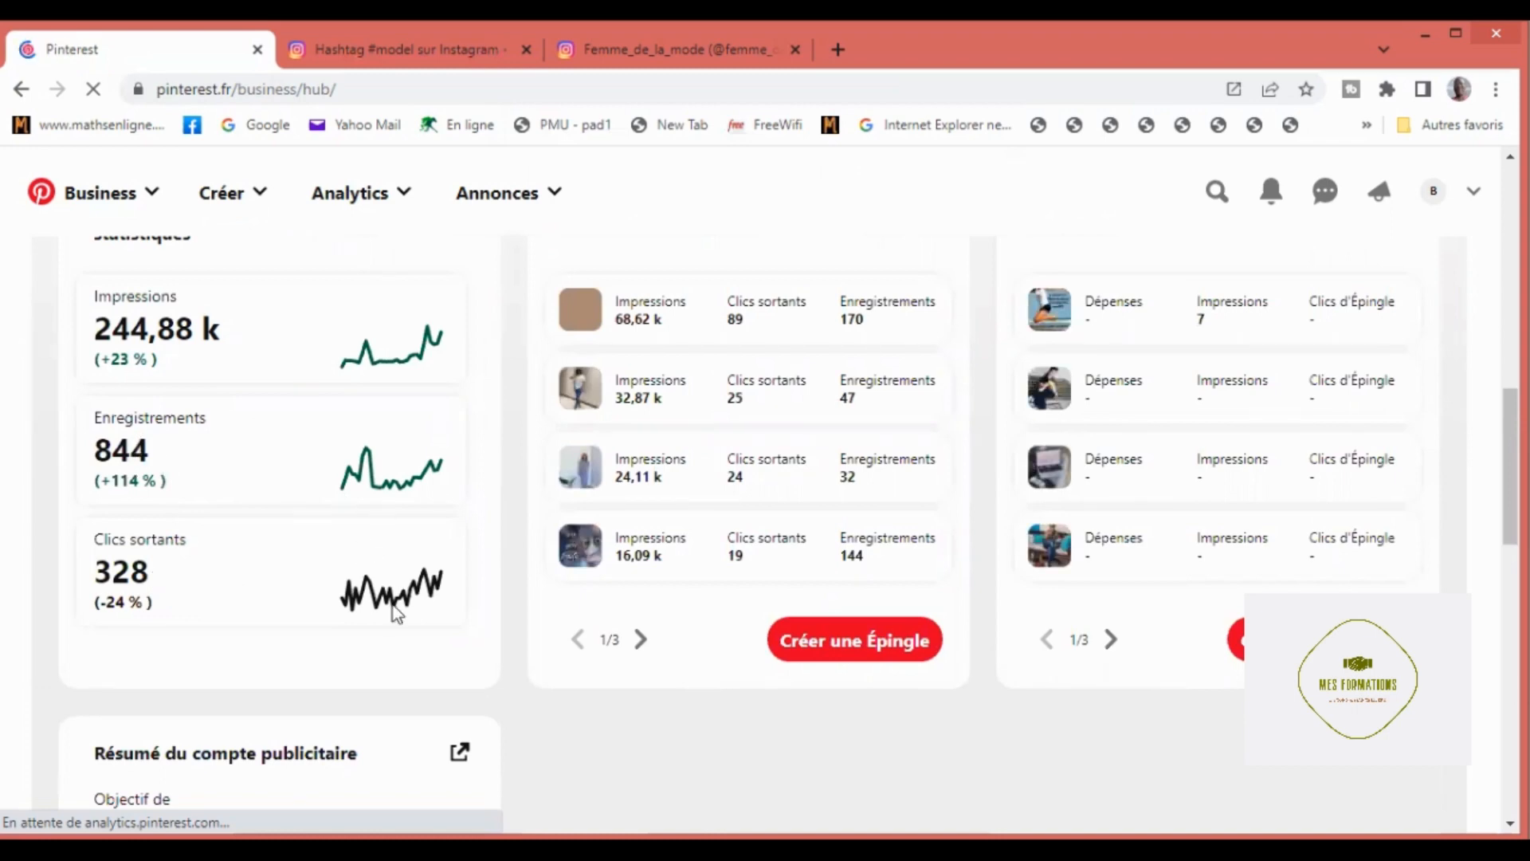
scroll(393, 606, down, 1)
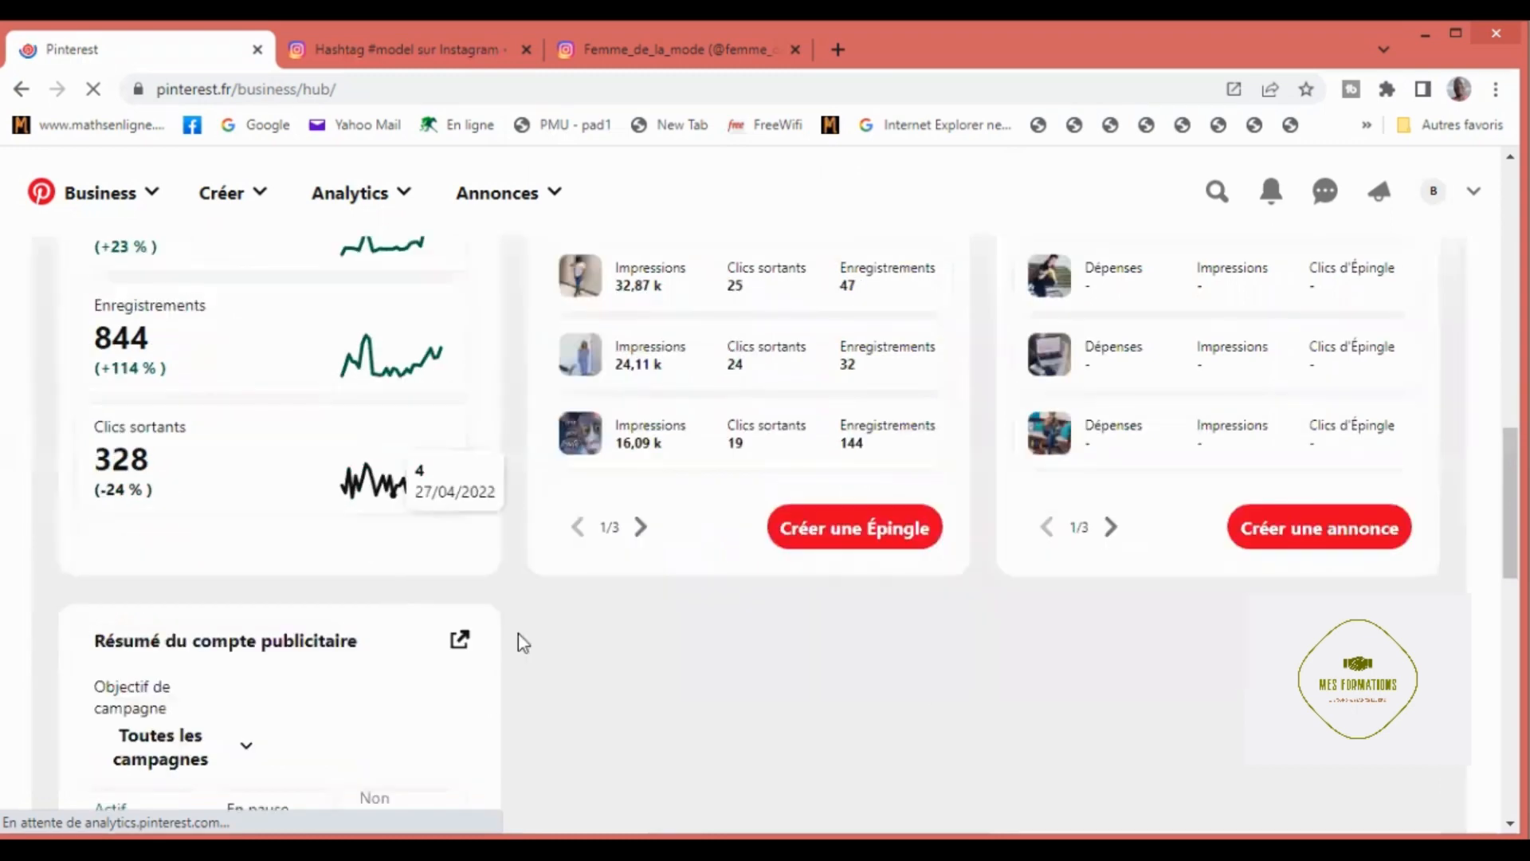
scroll(517, 634, up, 1)
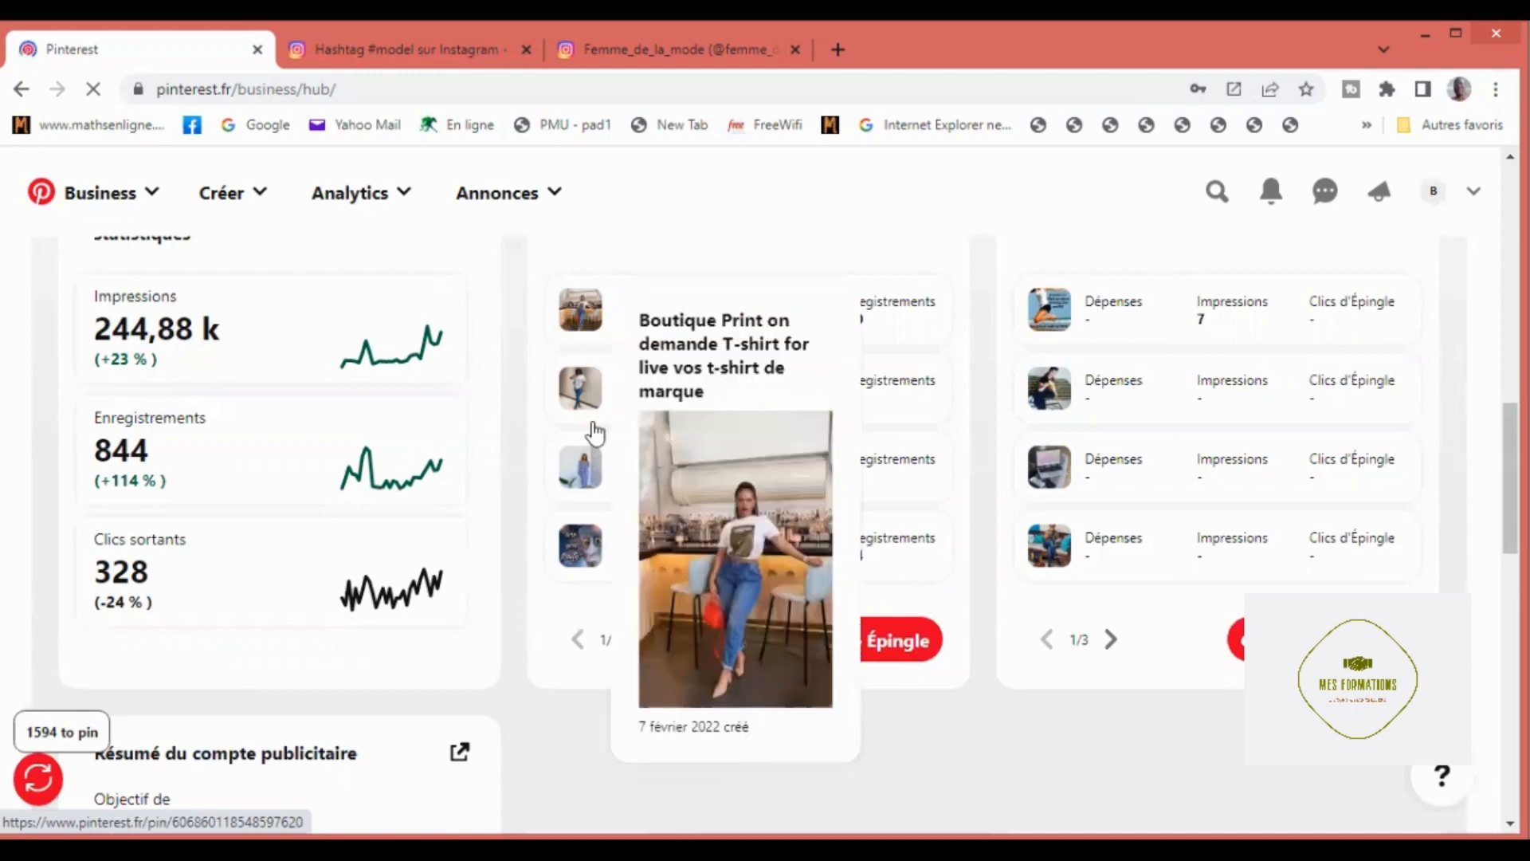
mouse_move(591, 550)
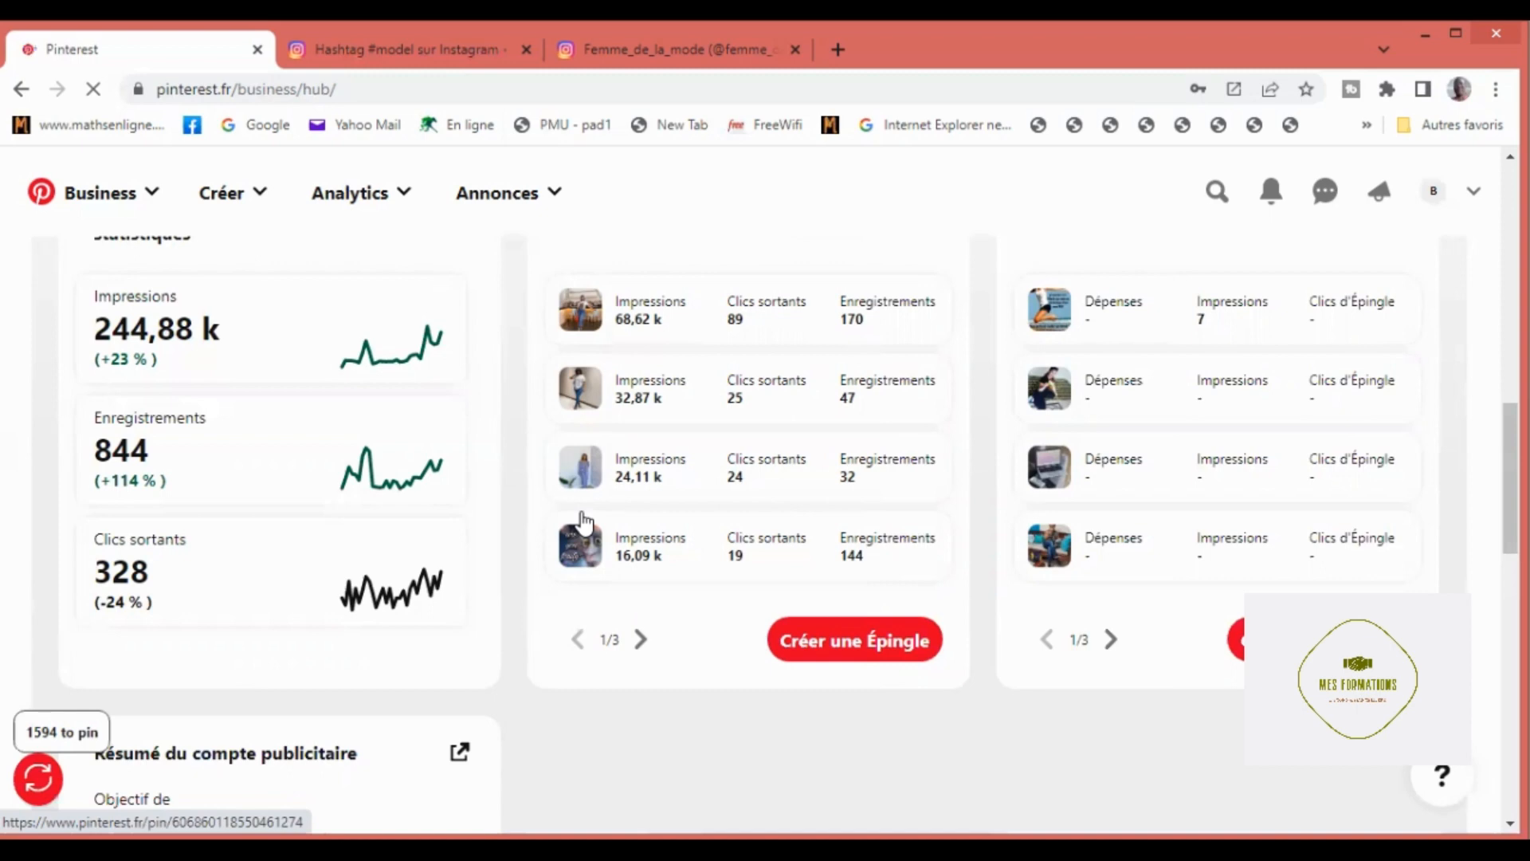
scroll(580, 518, down, 1)
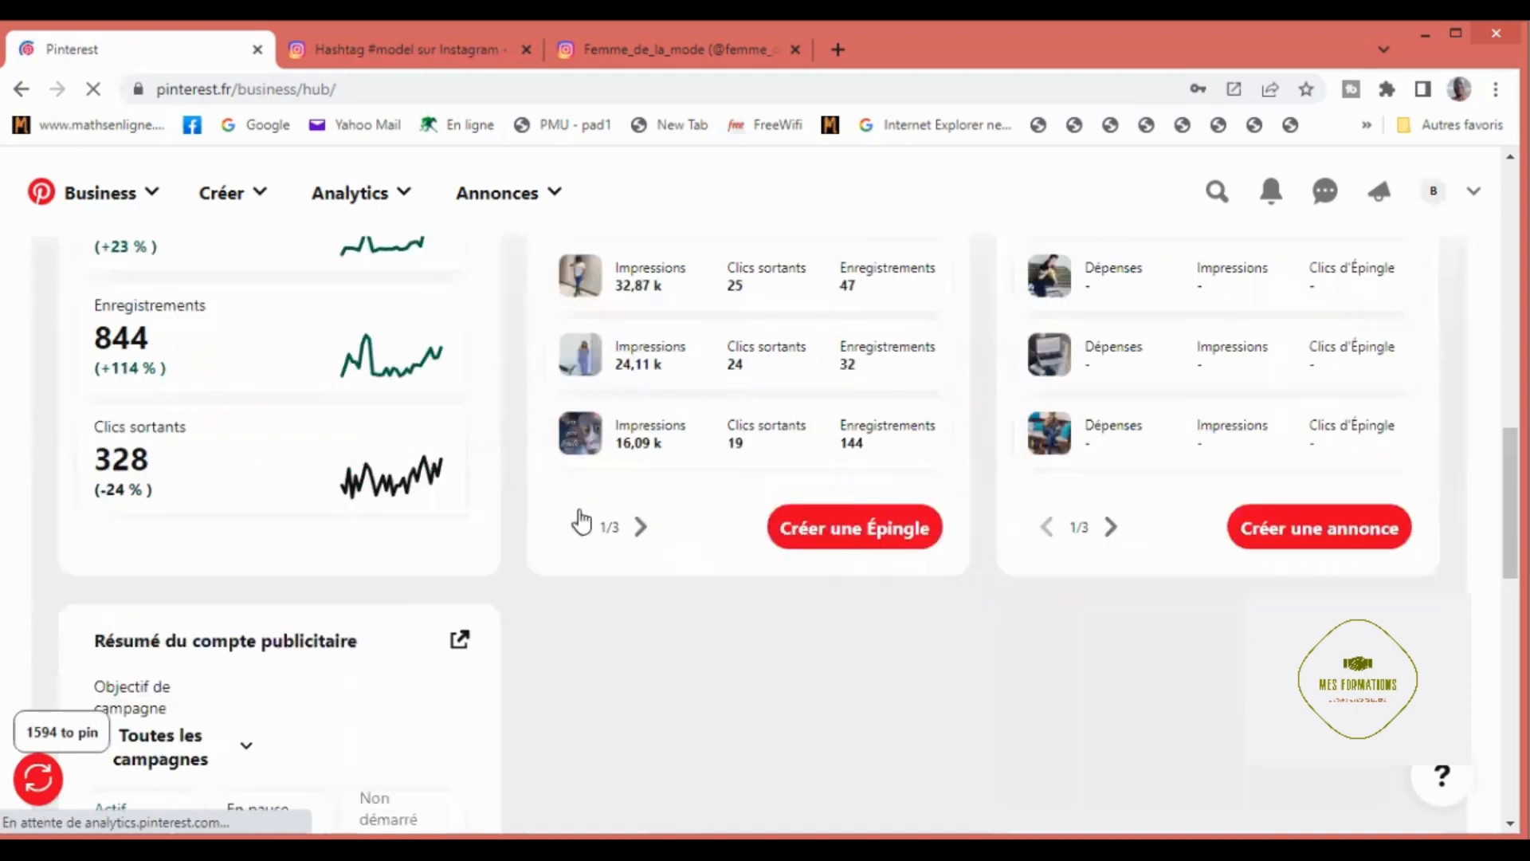
scroll(566, 486, up, 2)
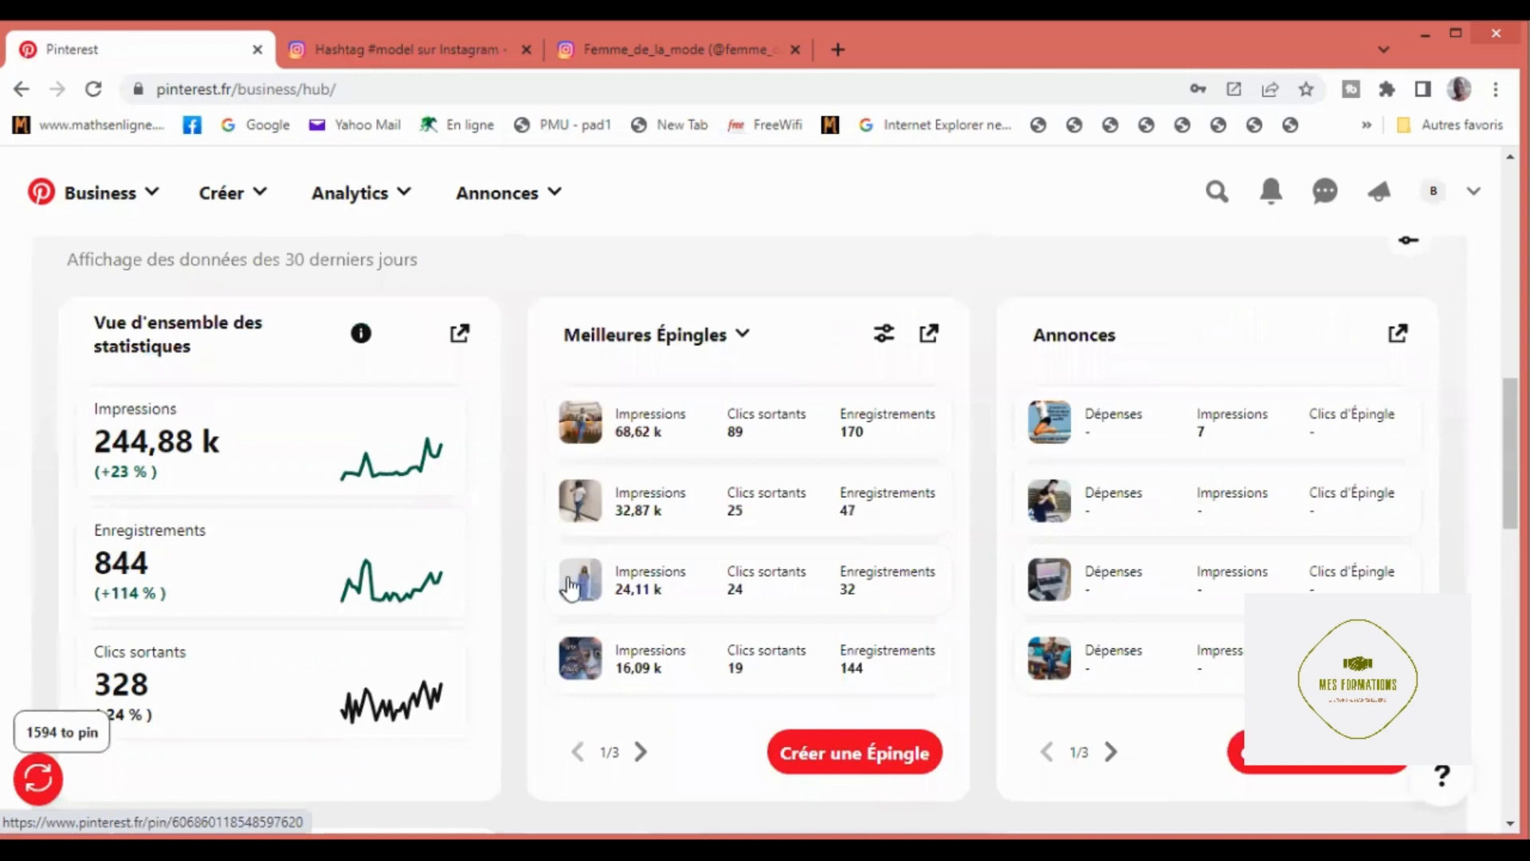
mouse_move(573, 588)
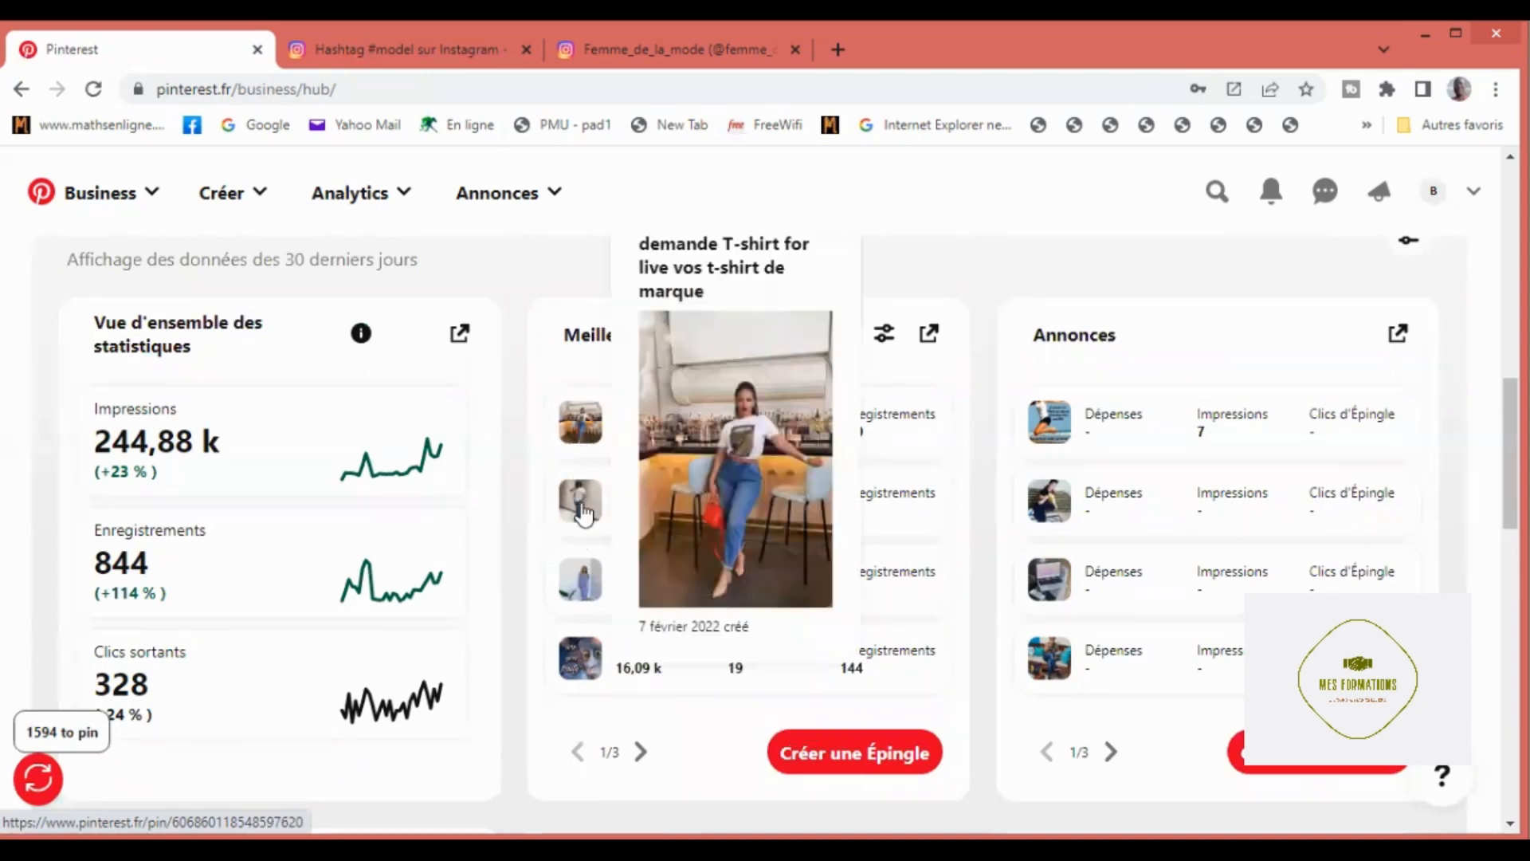
mouse_move(578, 518)
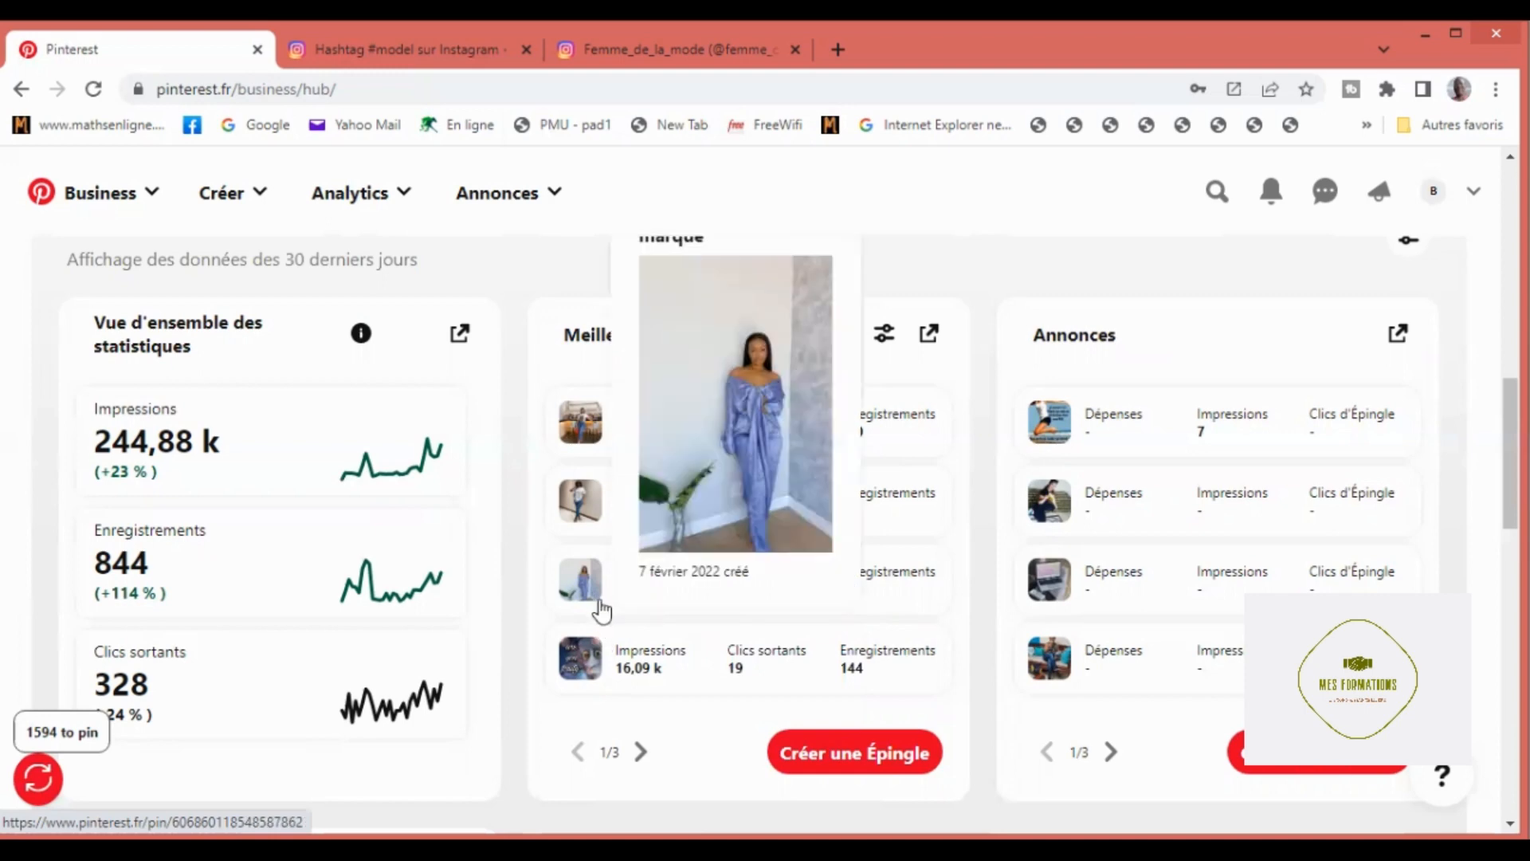
Step: Review the advertising account summary and the Ressources section of the Business Hub
scroll(601, 631, down, 2)
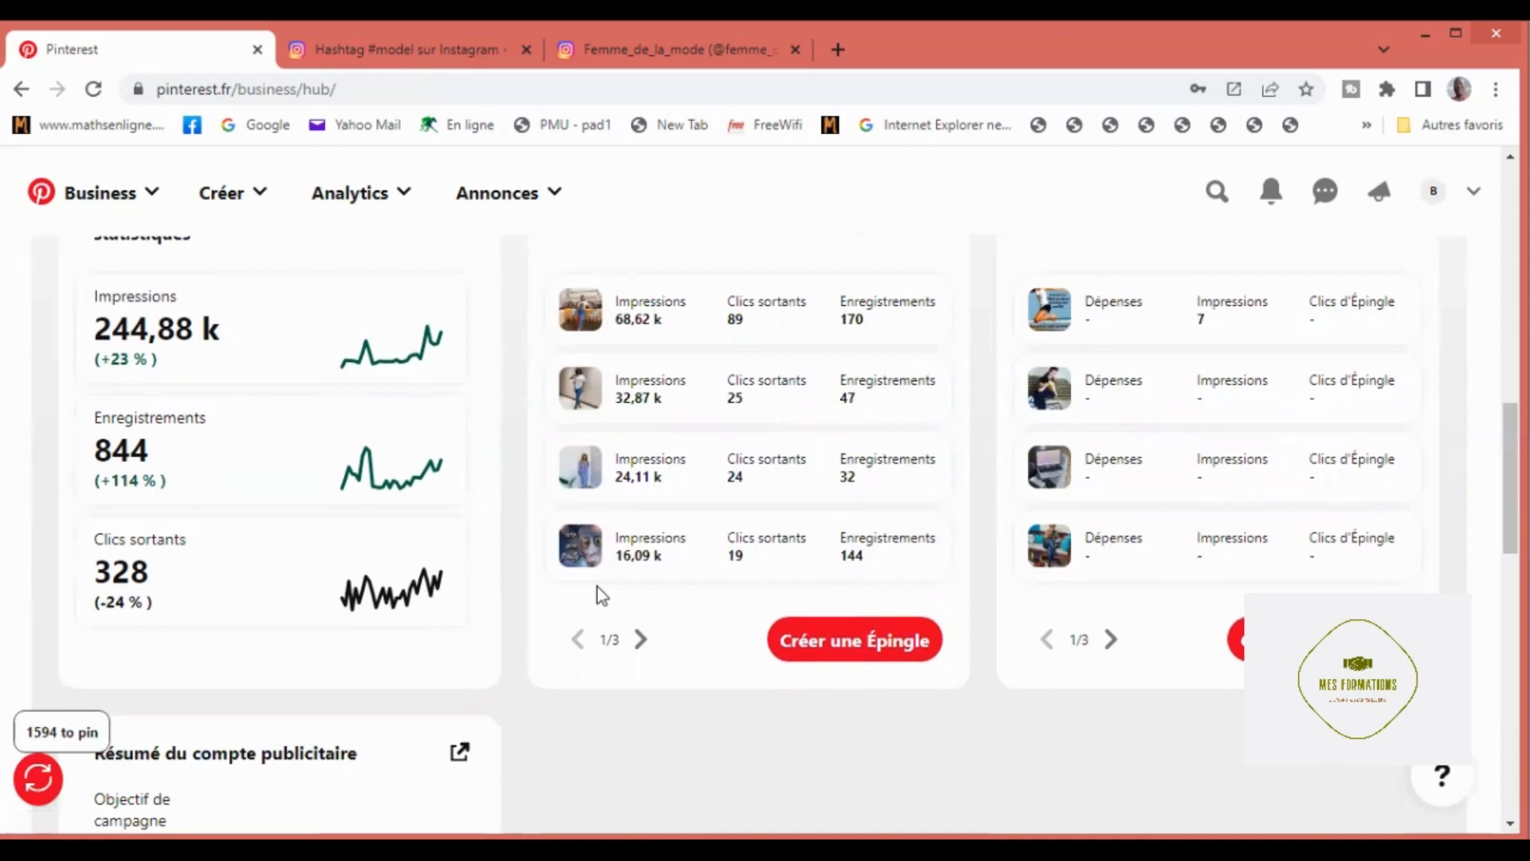
scroll(593, 582, down, 2)
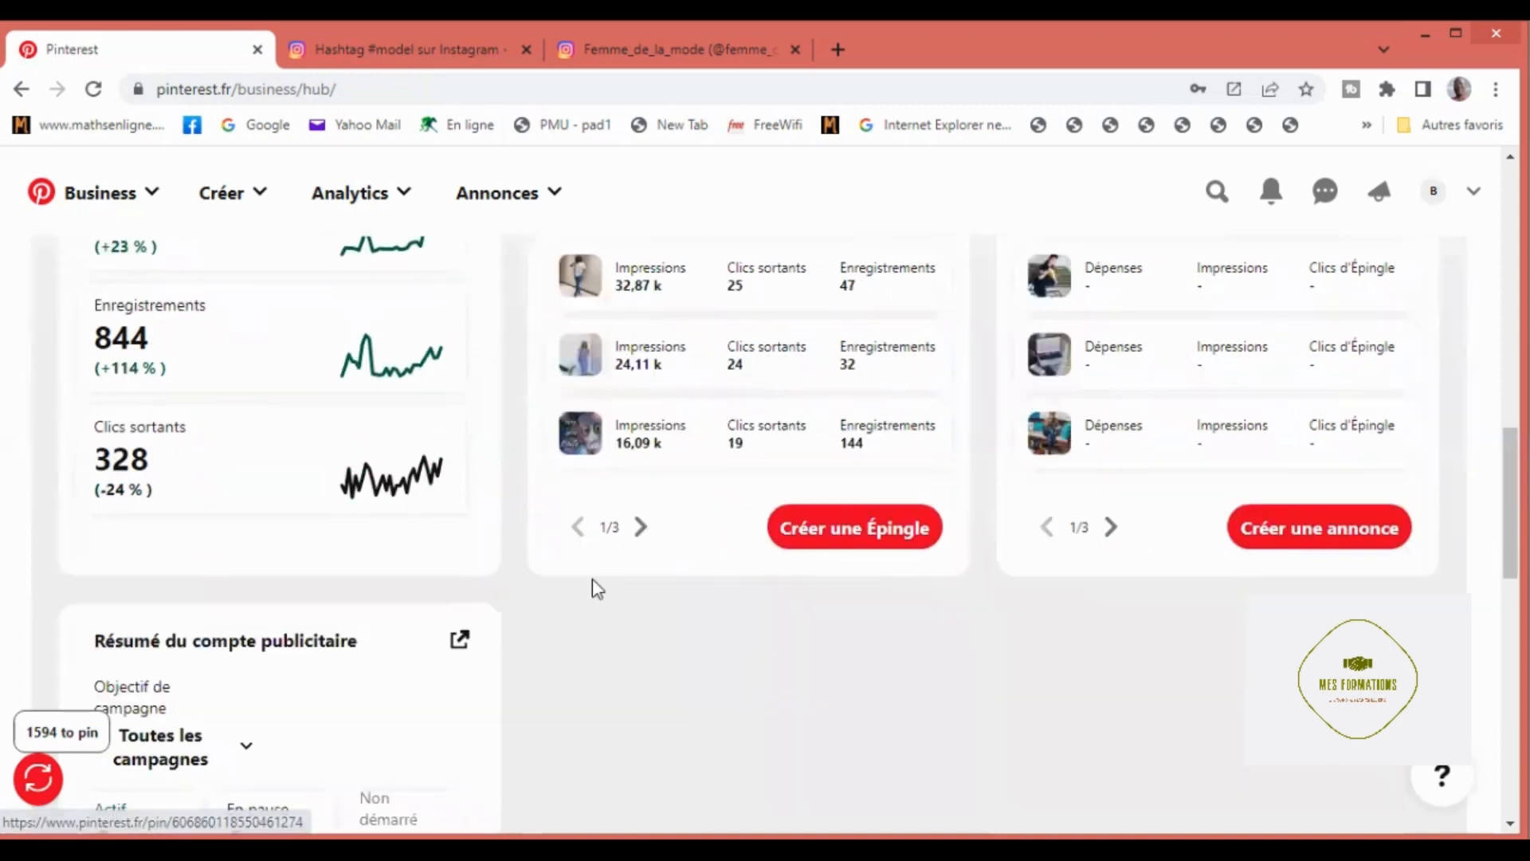
scroll(593, 579, down, 4)
scroll(592, 577, down, 8)
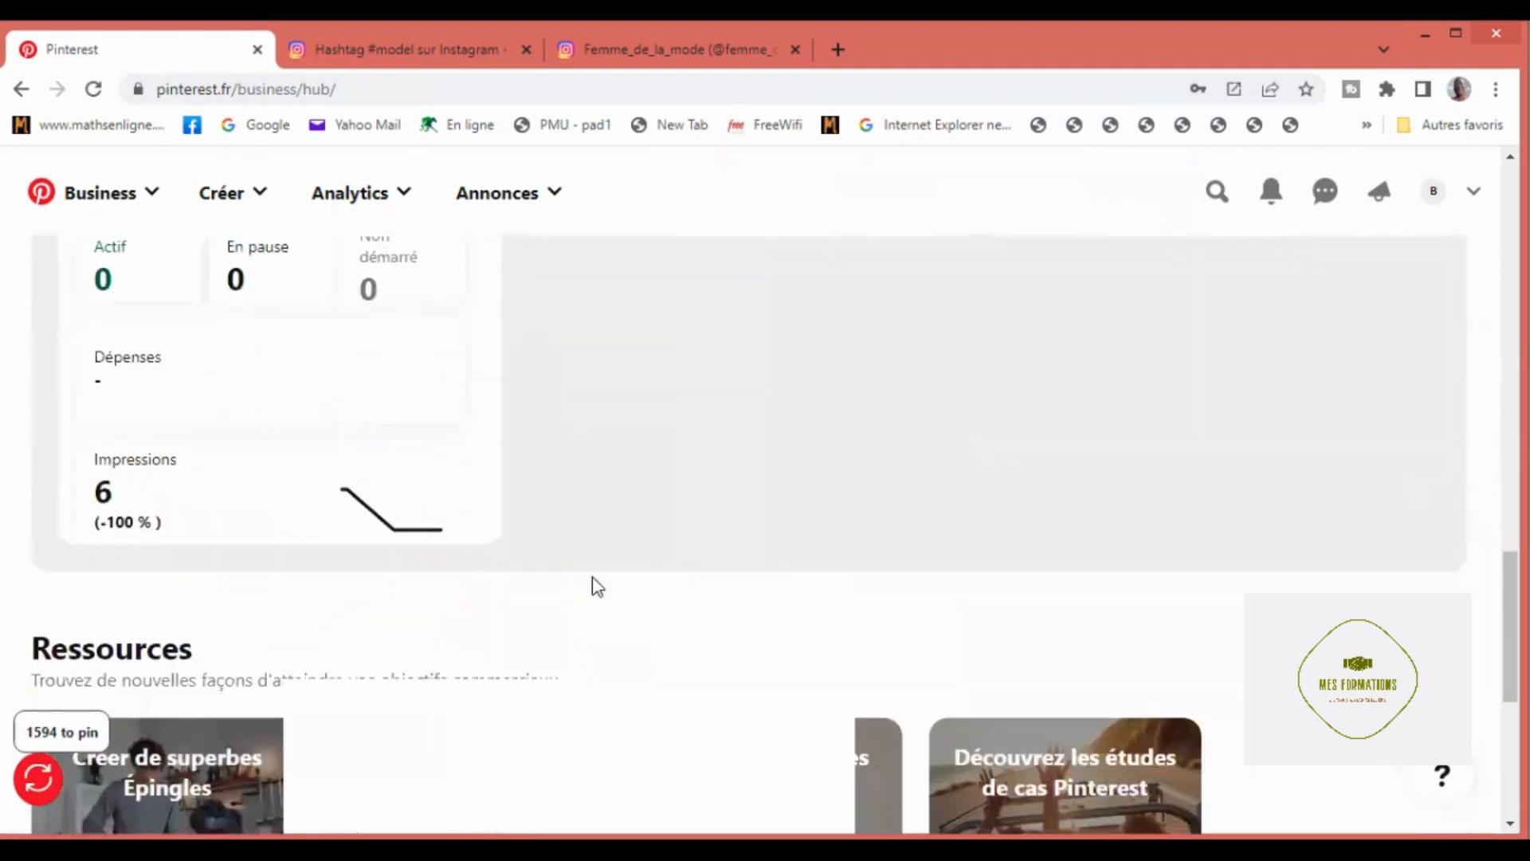
scroll(593, 585, down, 4)
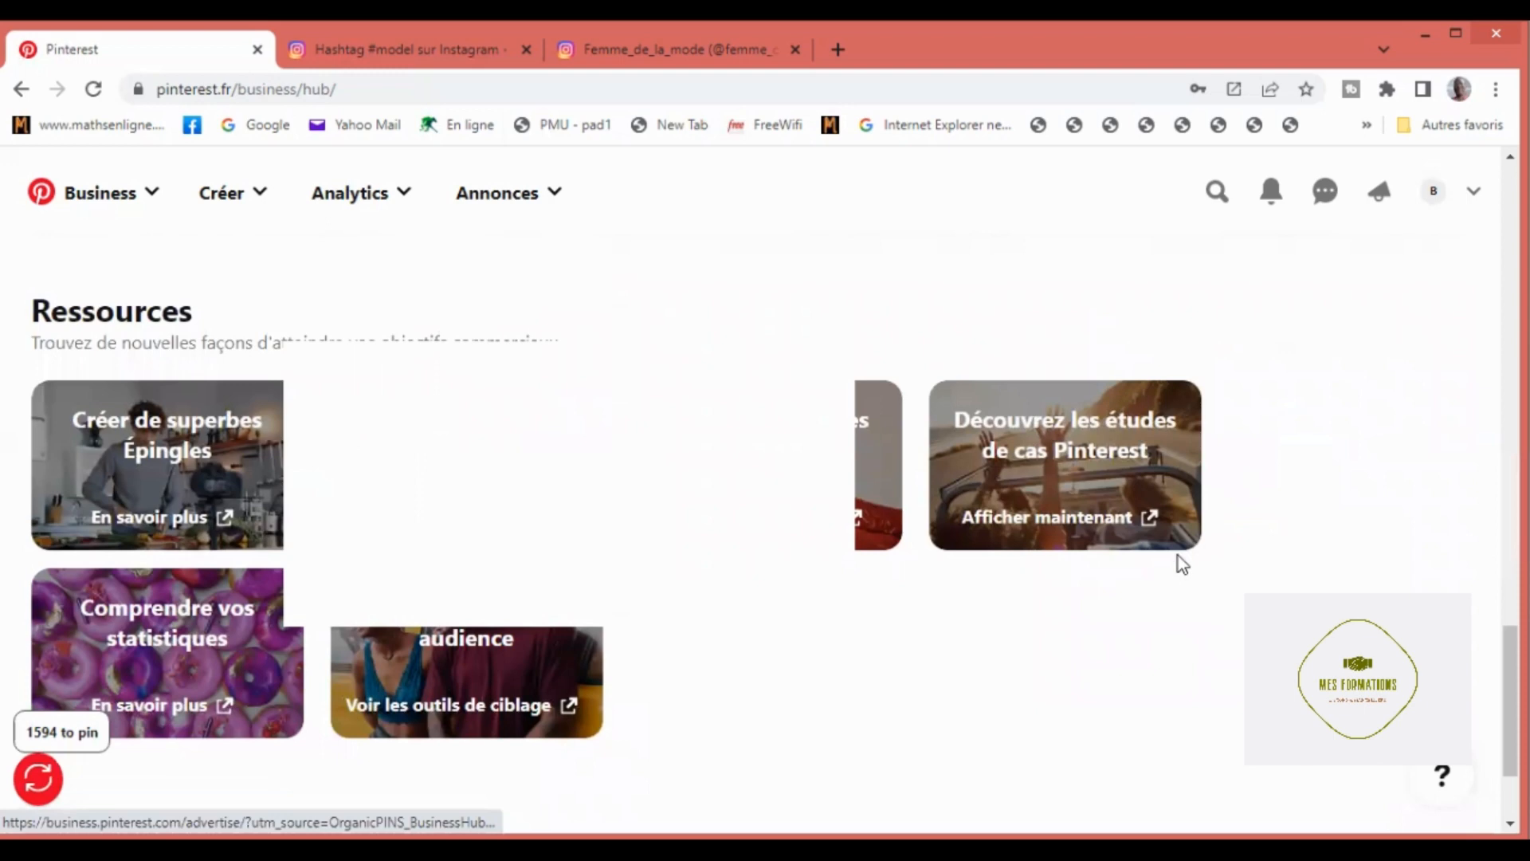
Step: Leave the Business Hub and open the account's home feed
scroll(1177, 557, up, 10)
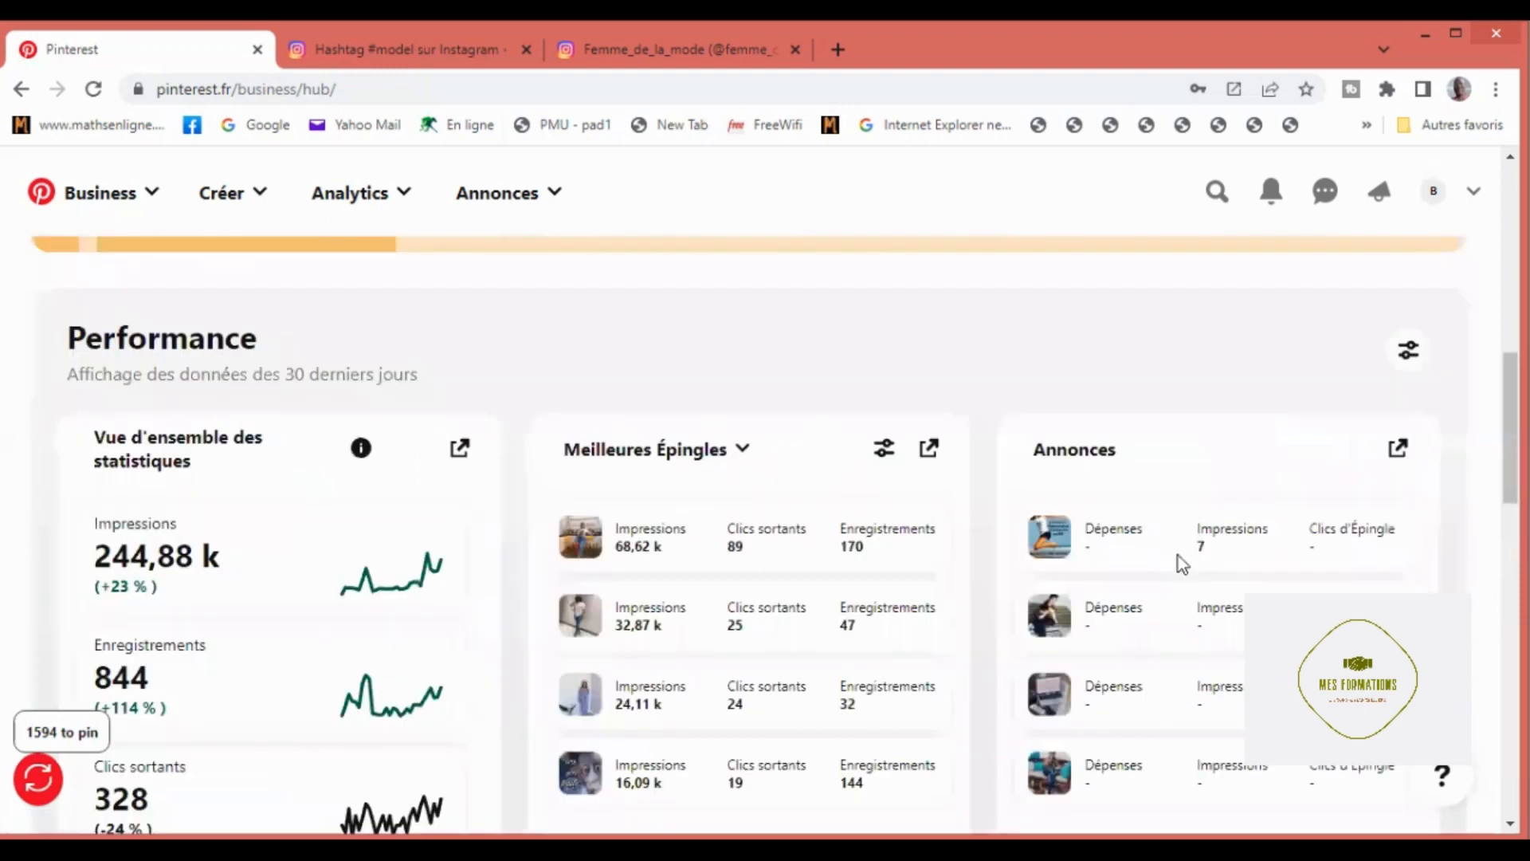
scroll(1177, 556, up, 6)
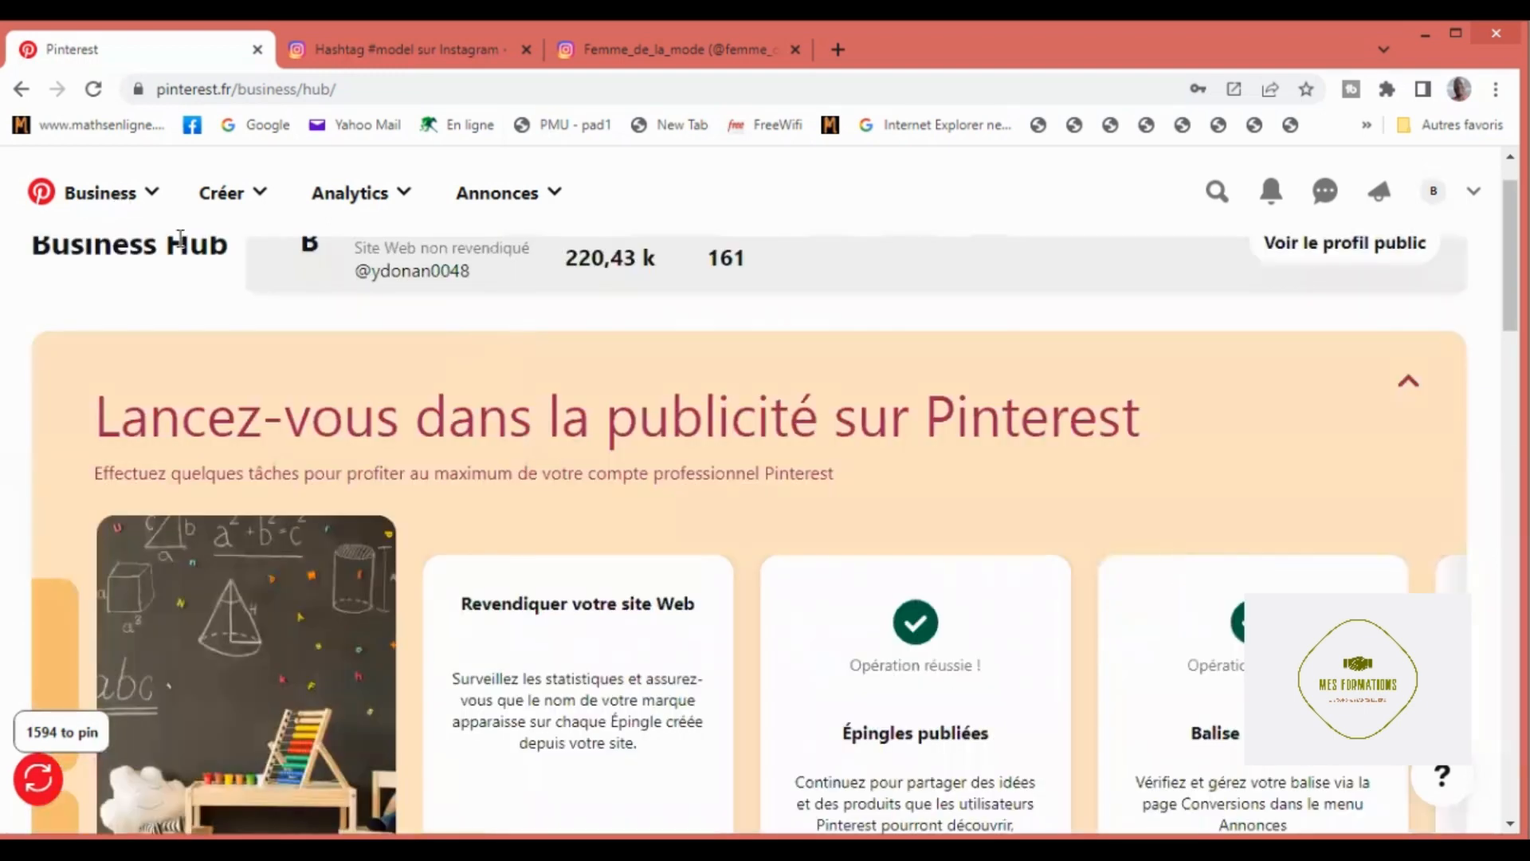
scroll(143, 279, up, 1)
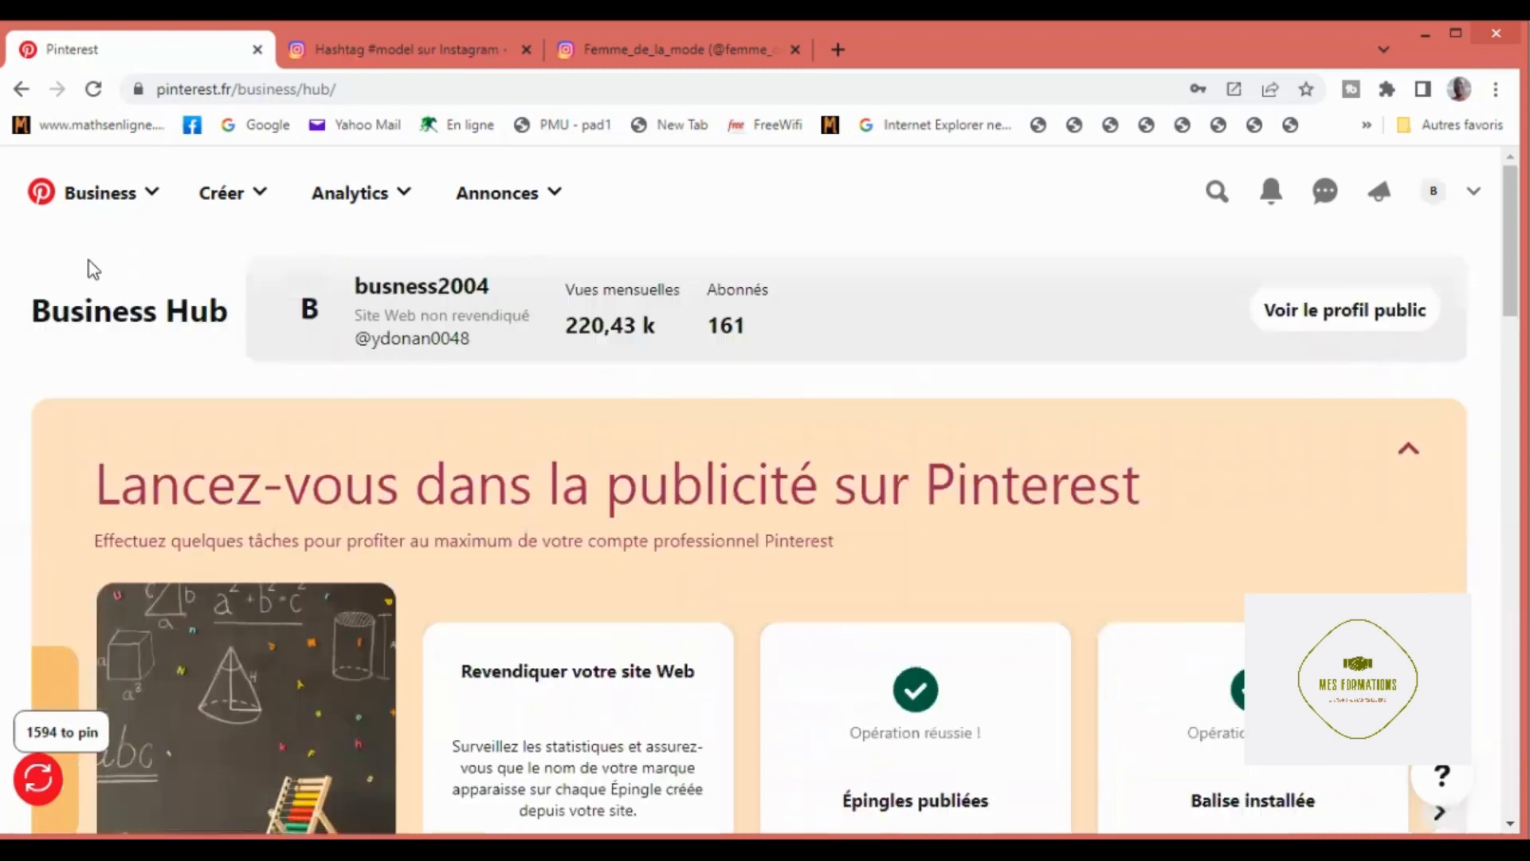
click(152, 202)
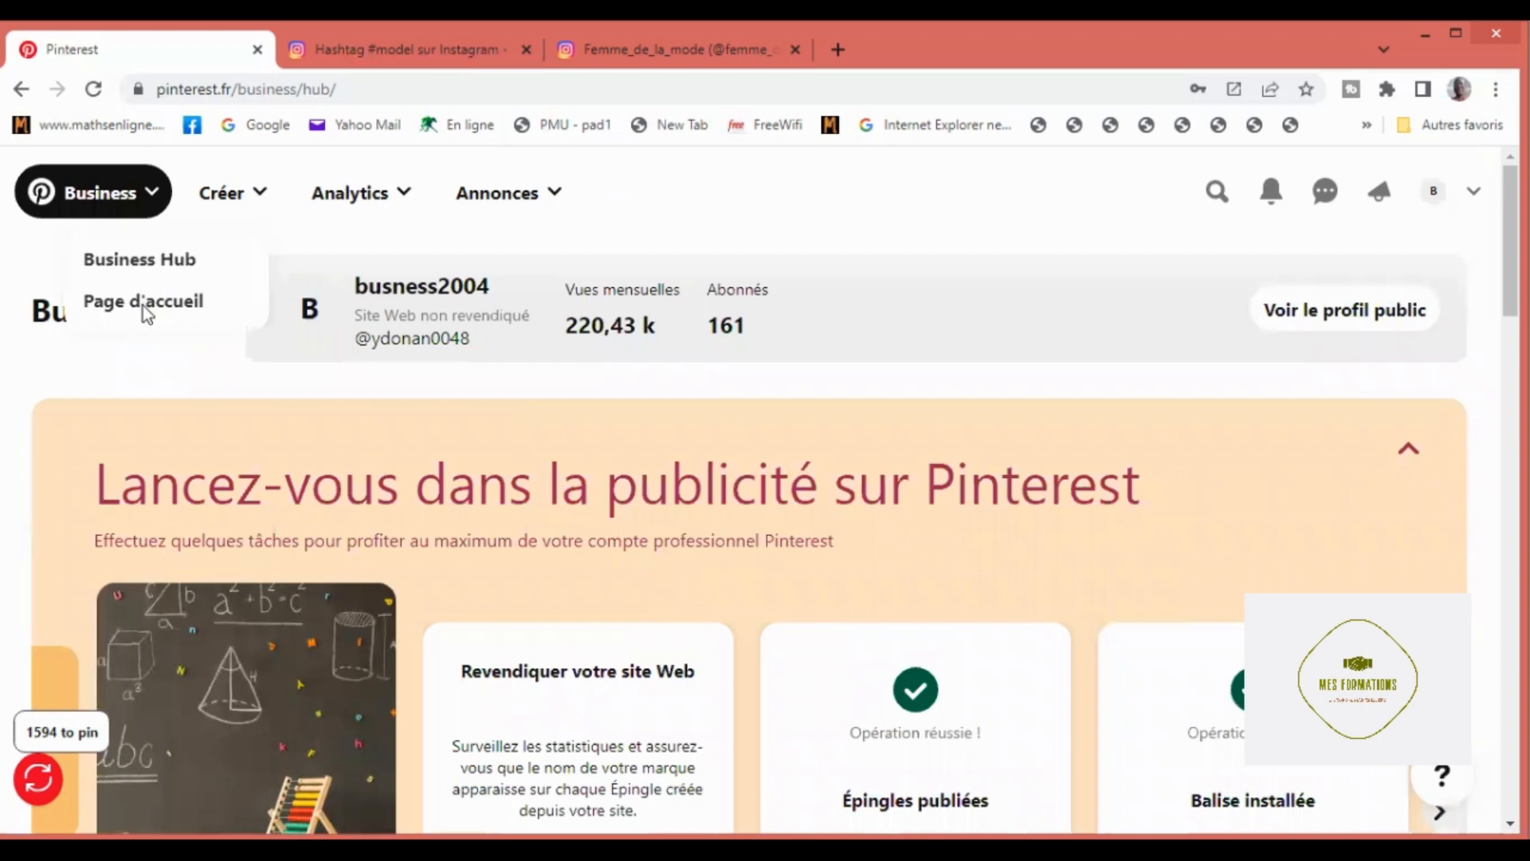
click(142, 304)
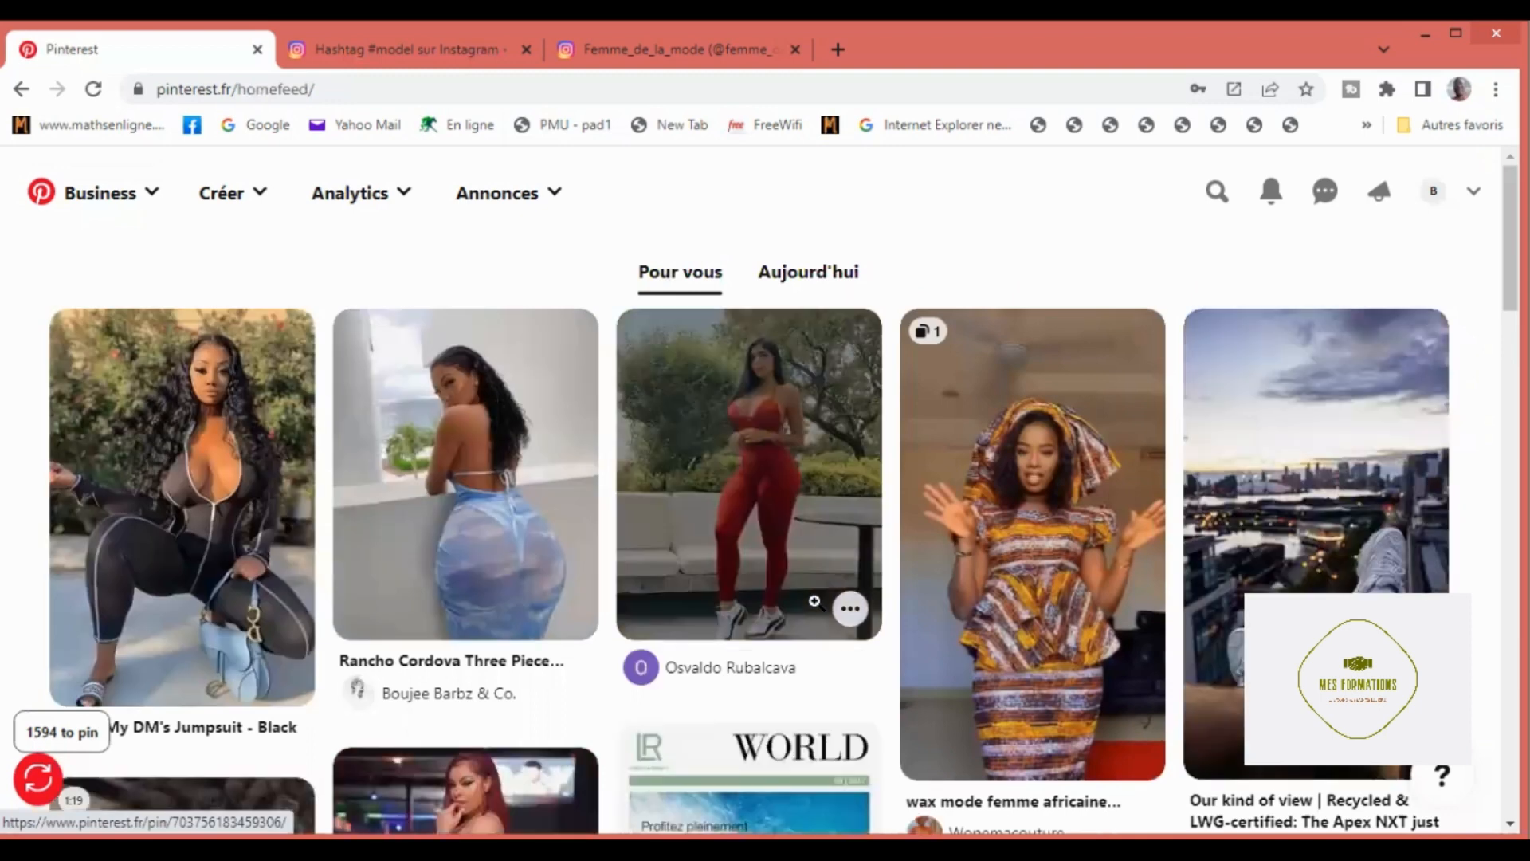
Step: Browse the recommended and sponsored pins in the home feed's "Pour vous" section down to the last loaded ones
mouse_move(816, 609)
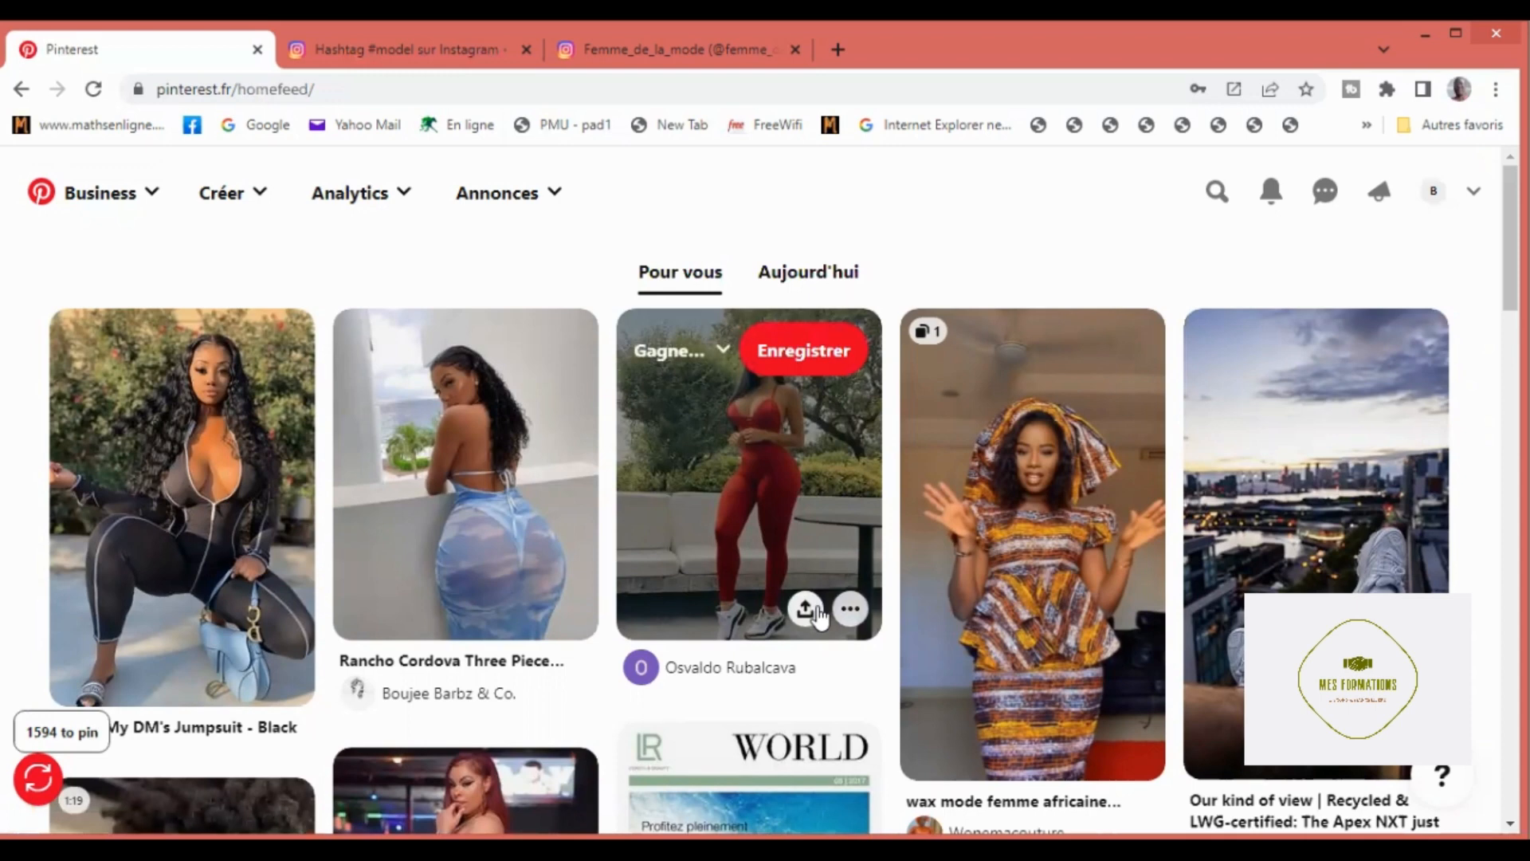
scroll(820, 617, down, 1)
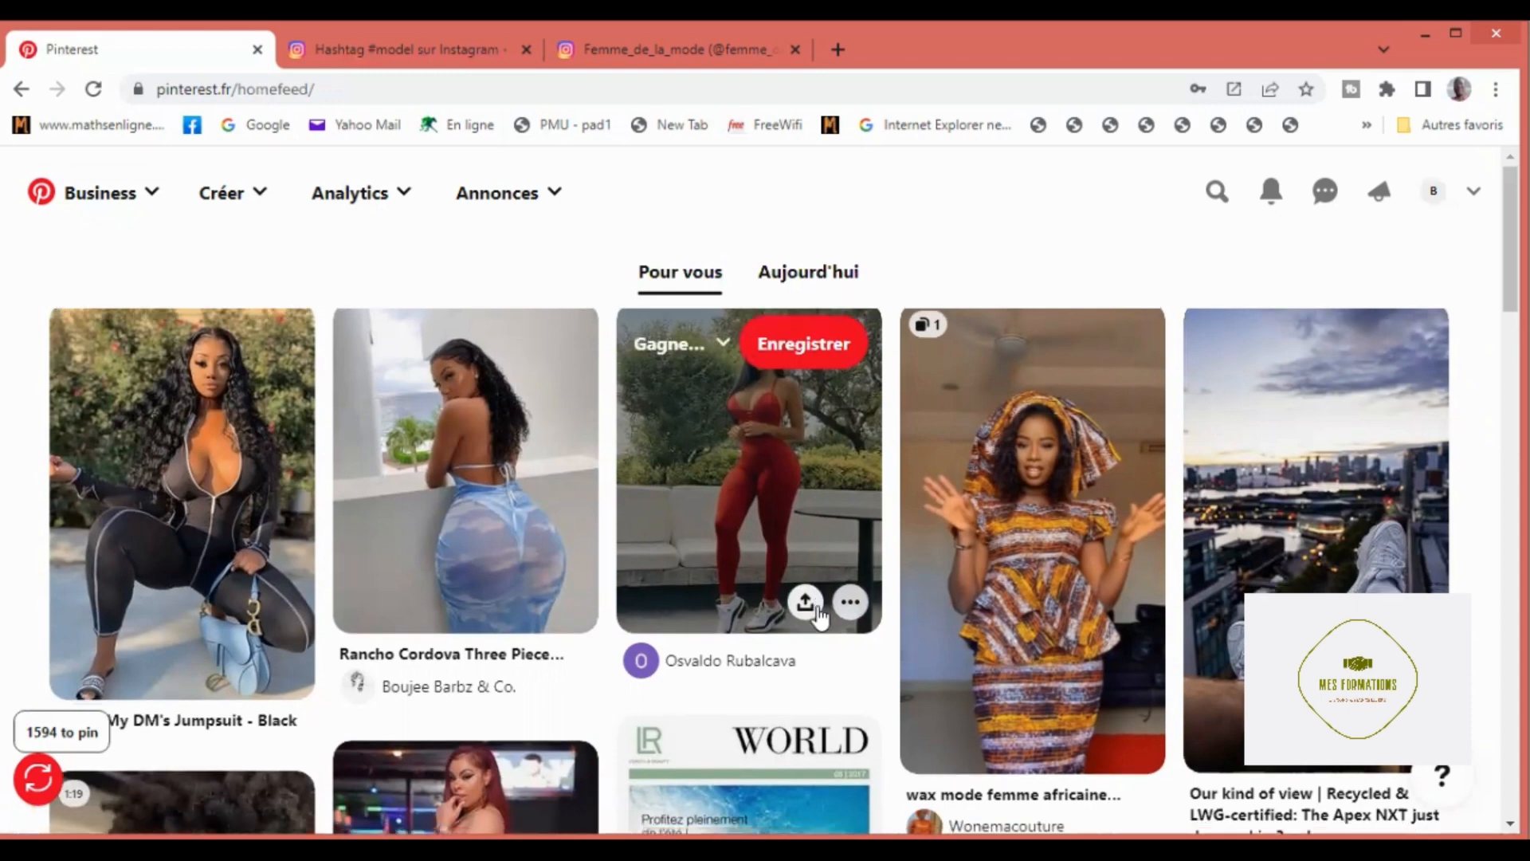
scroll(819, 606, down, 3)
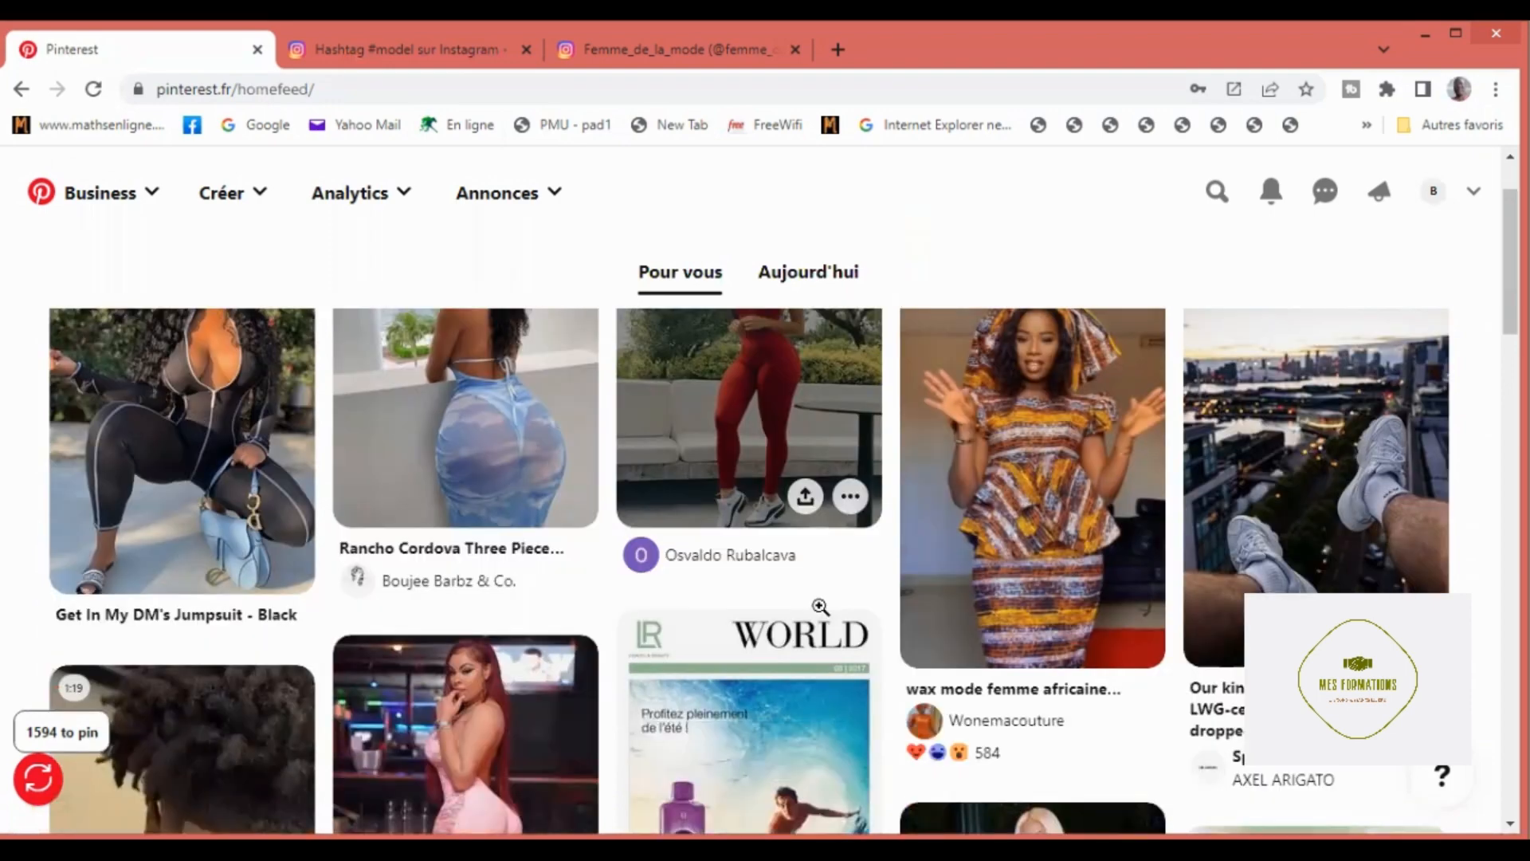
scroll(820, 607, down, 3)
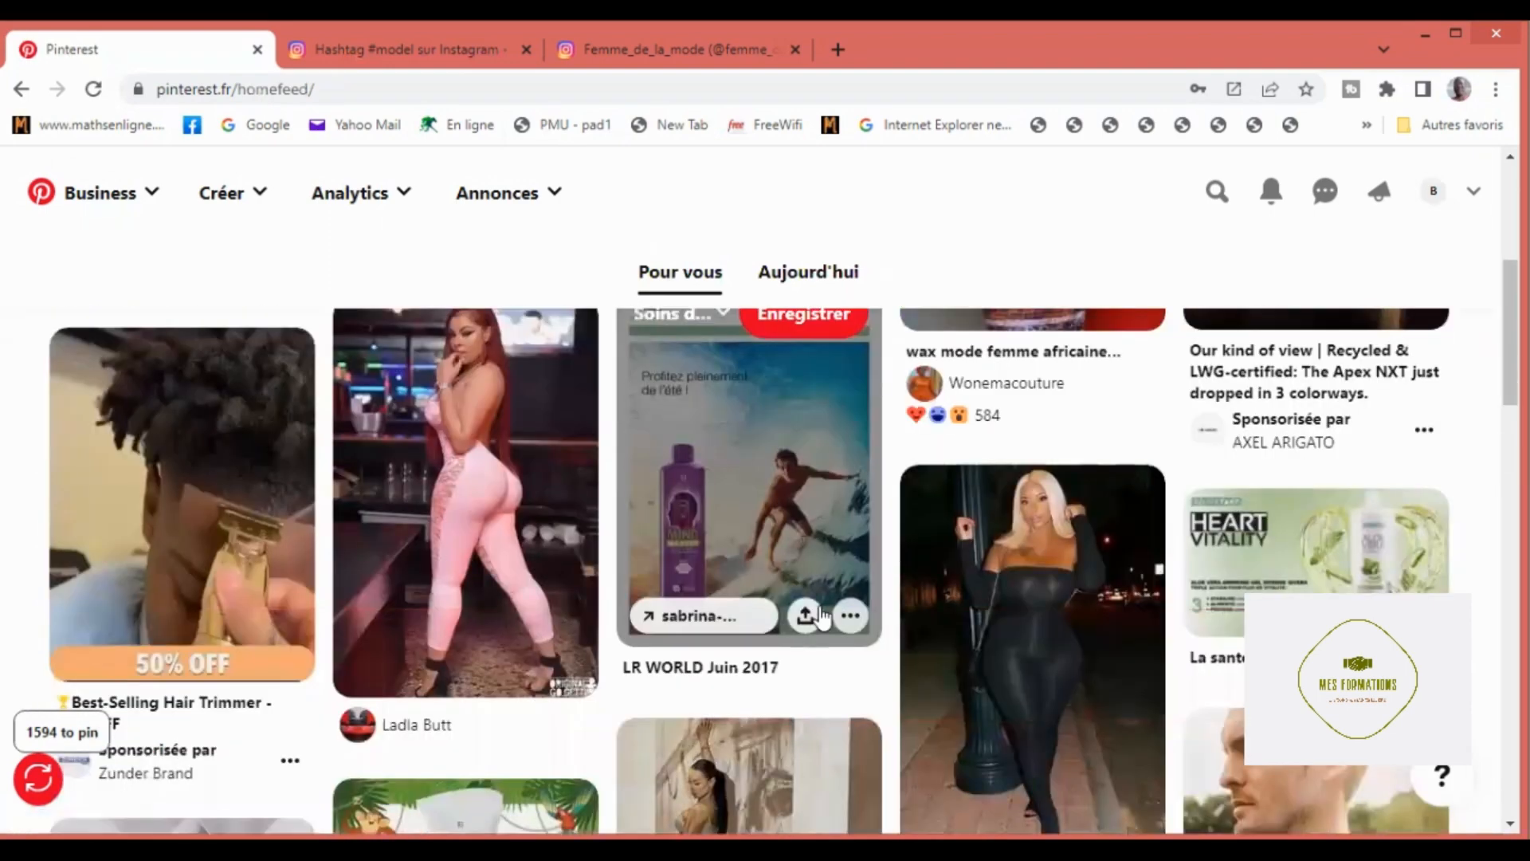
scroll(821, 613, down, 3)
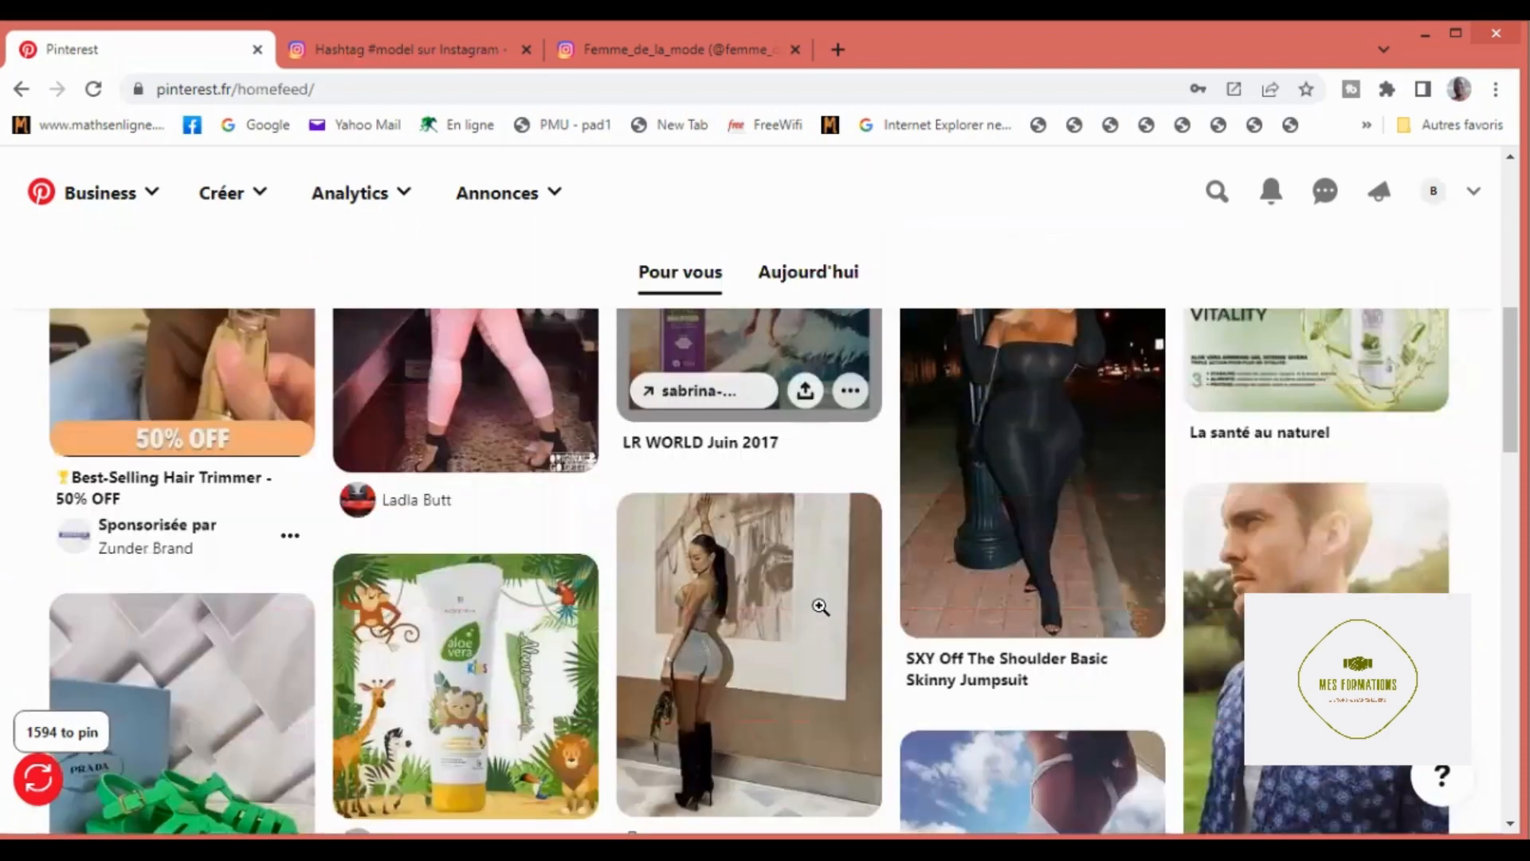
scroll(820, 607, down, 2)
scroll(820, 607, down, 2)
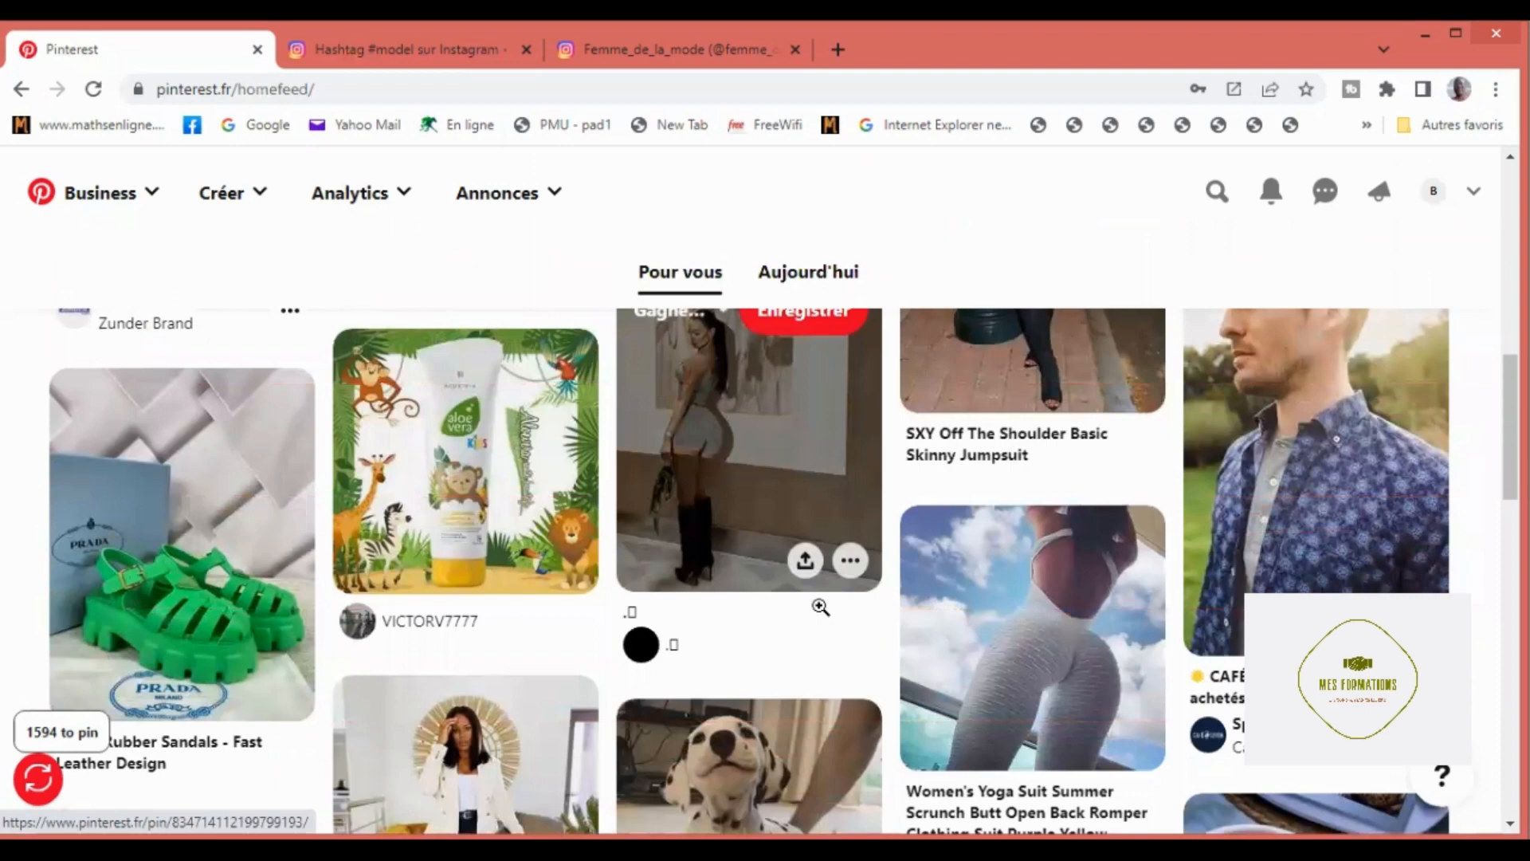
scroll(820, 607, down, 2)
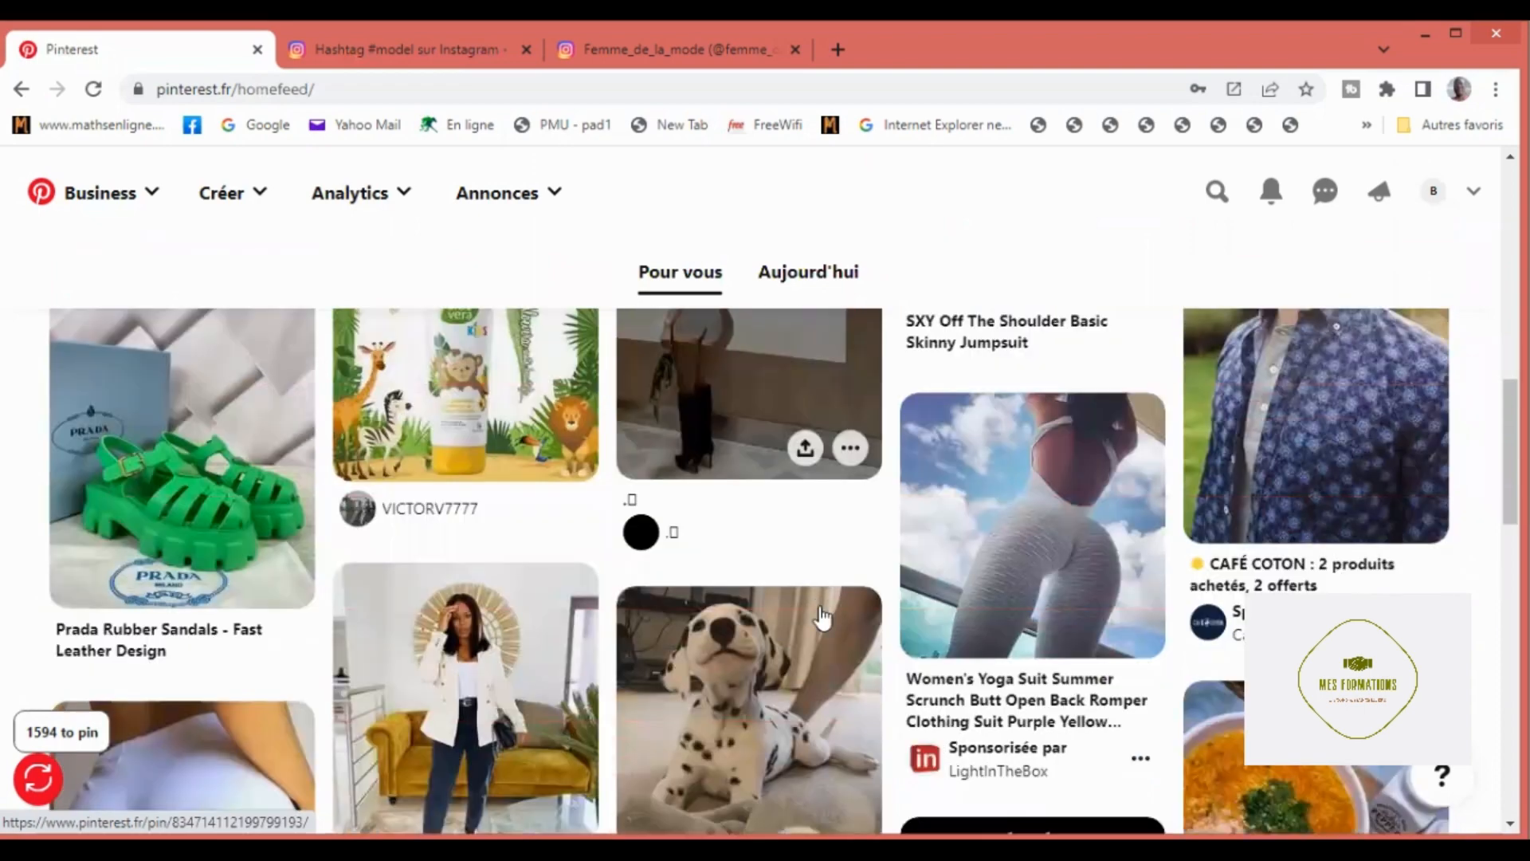
scroll(822, 615, down, 4)
scroll(821, 615, down, 4)
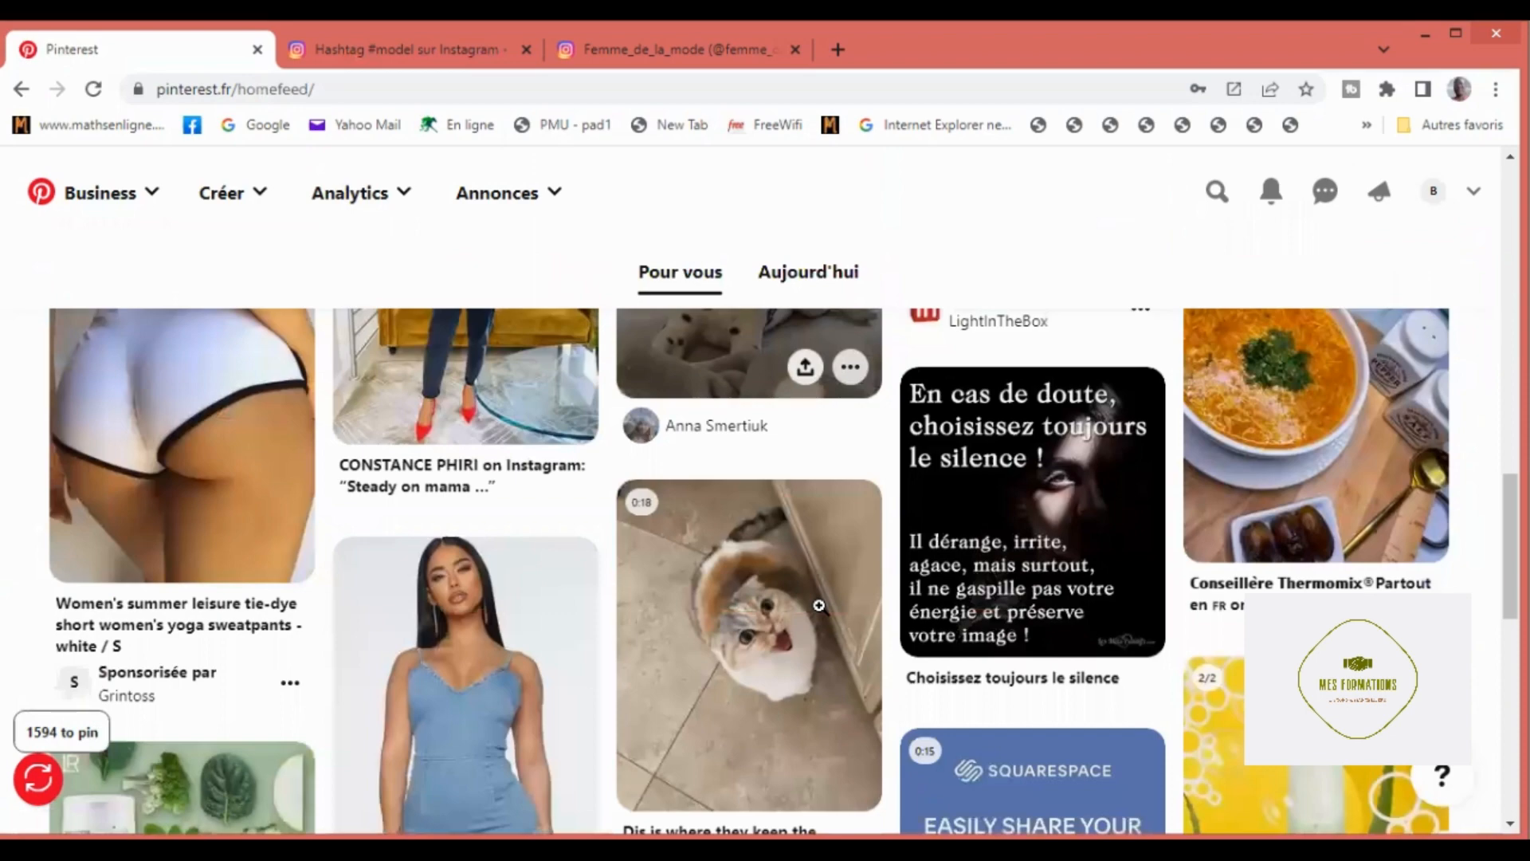
scroll(819, 605, down, 6)
scroll(819, 605, down, 4)
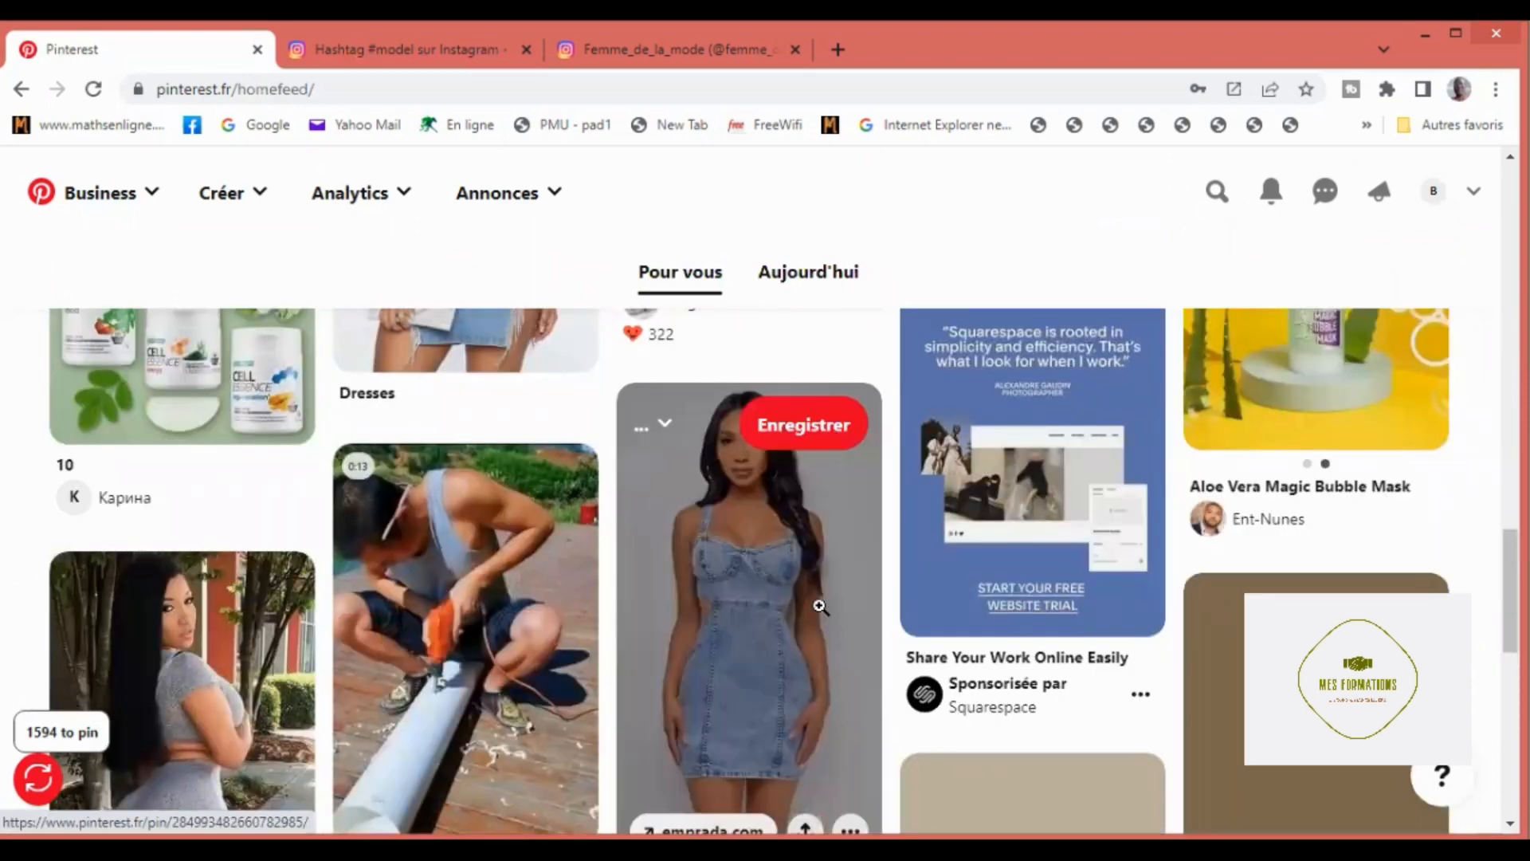
scroll(793, 580, down, 6)
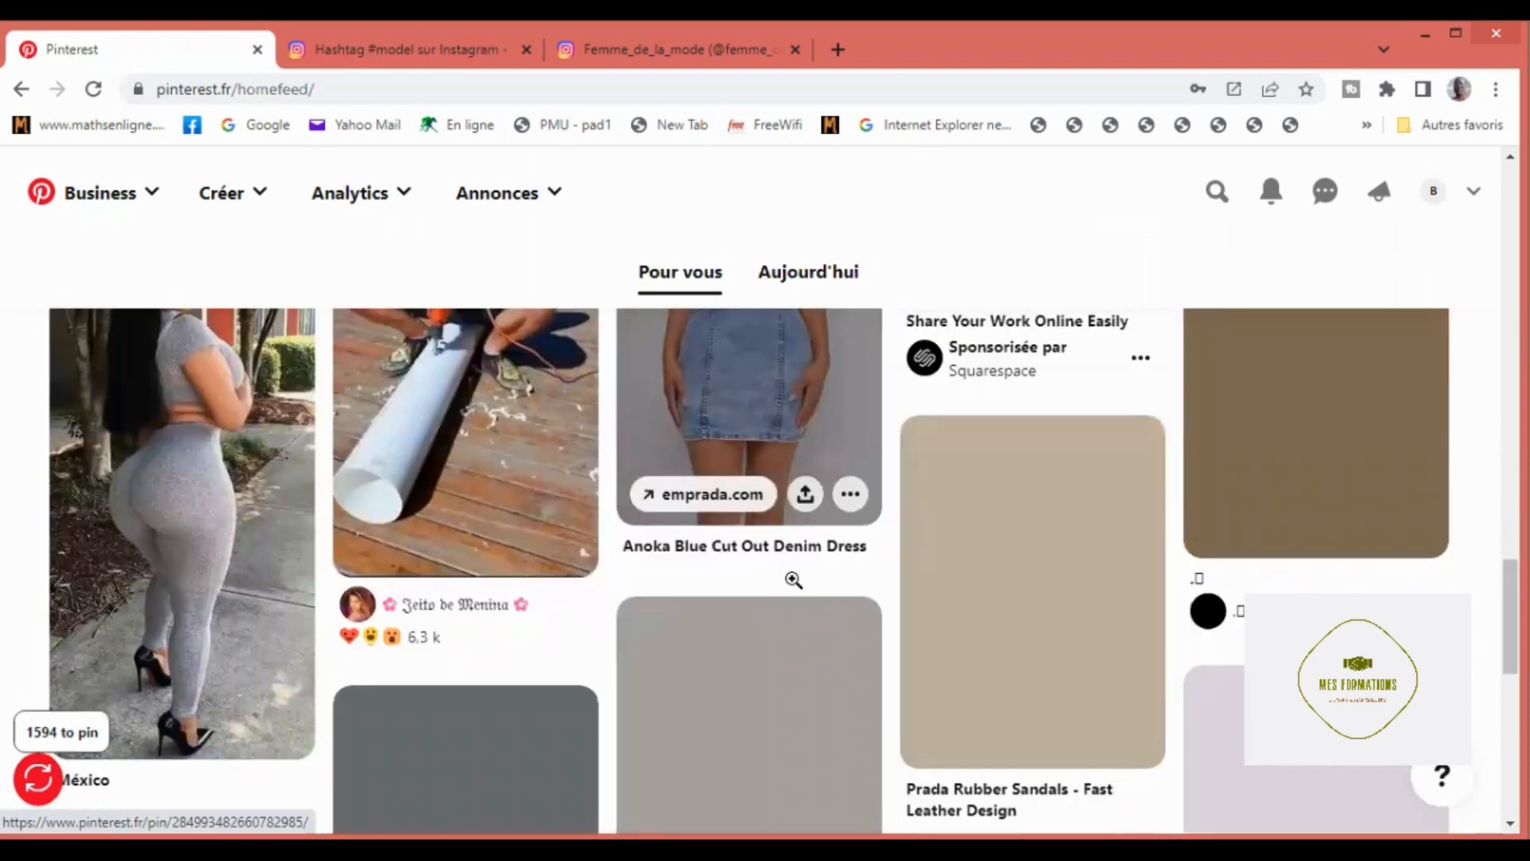
scroll(793, 579, down, 2)
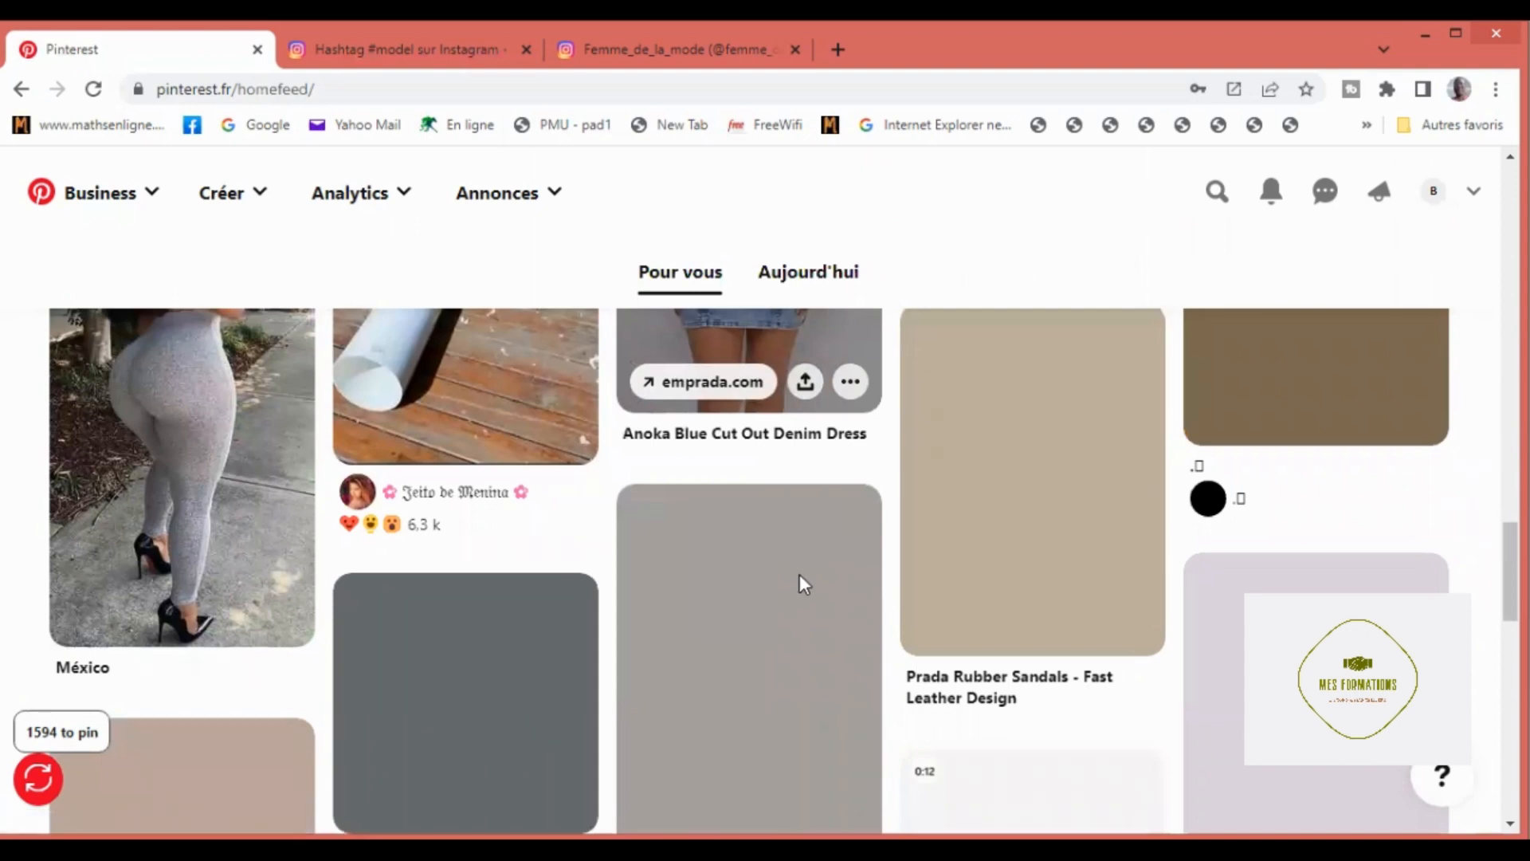
scroll(838, 557, down, 1)
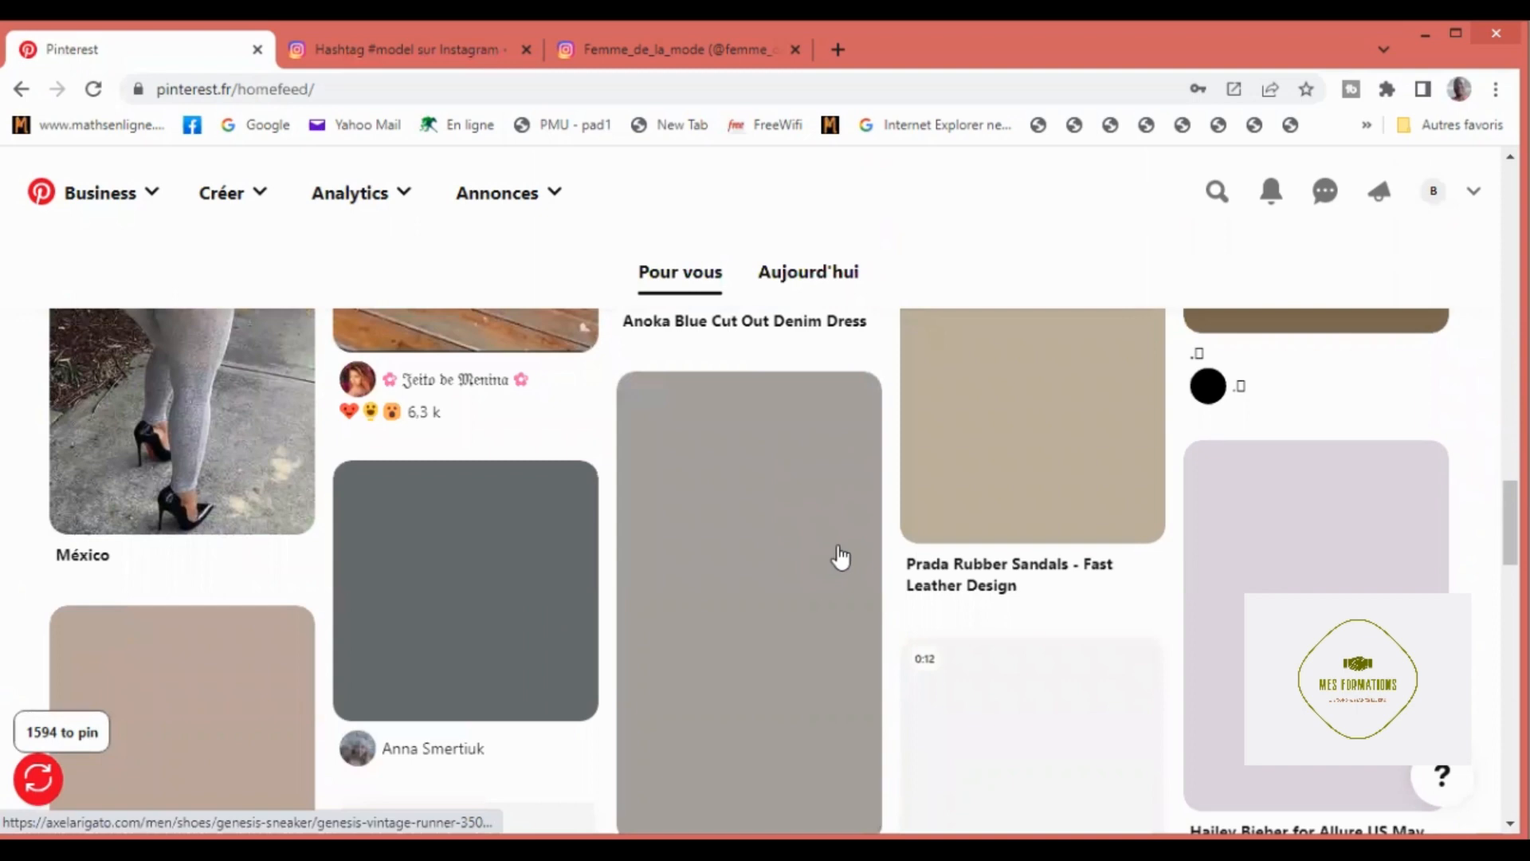
scroll(839, 557, down, 1)
scroll(839, 557, down, 2)
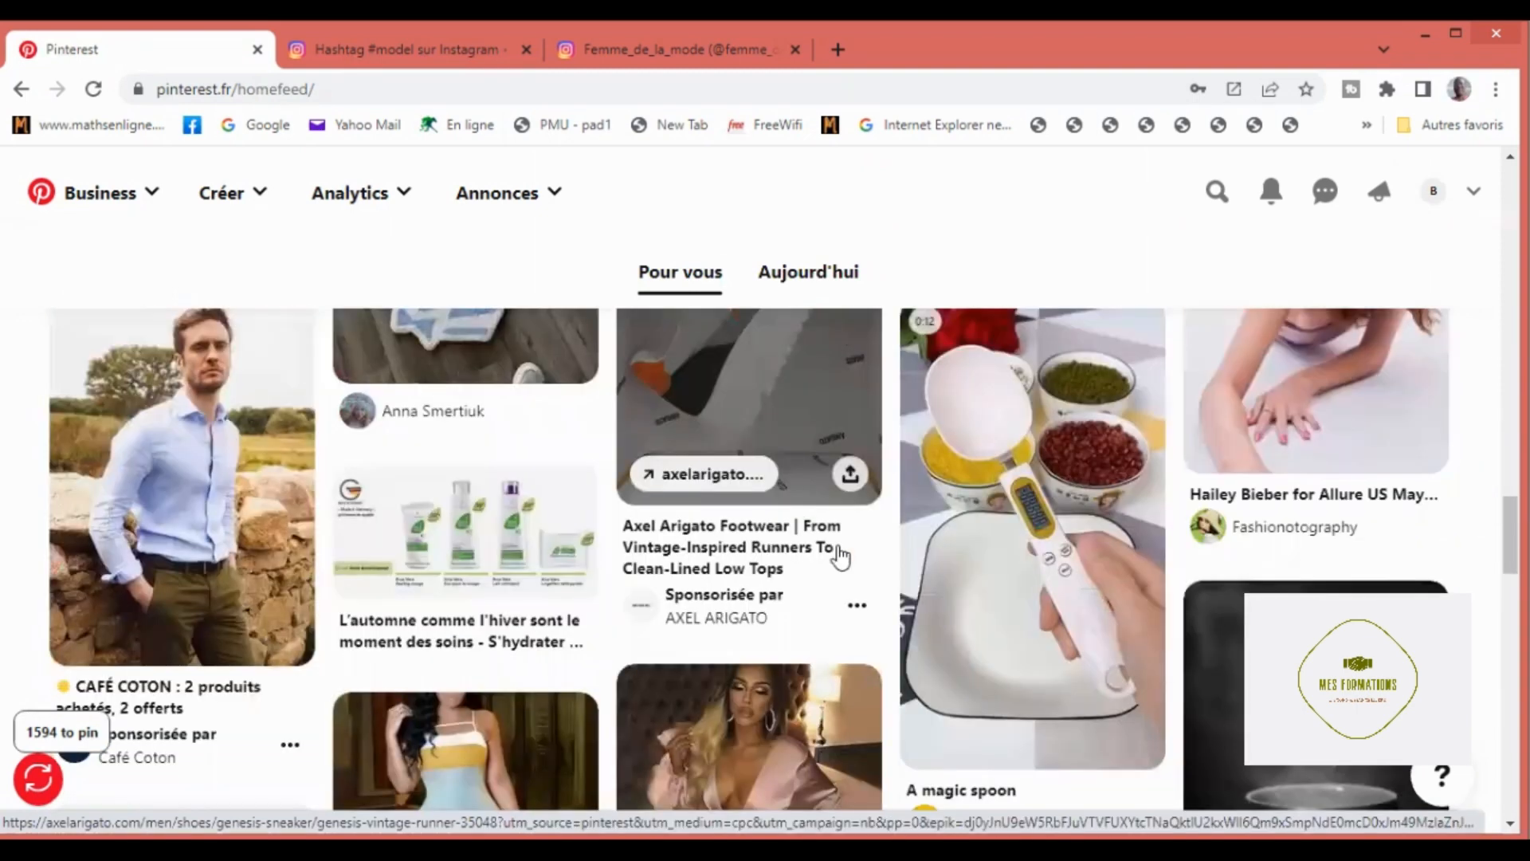
scroll(839, 557, down, 2)
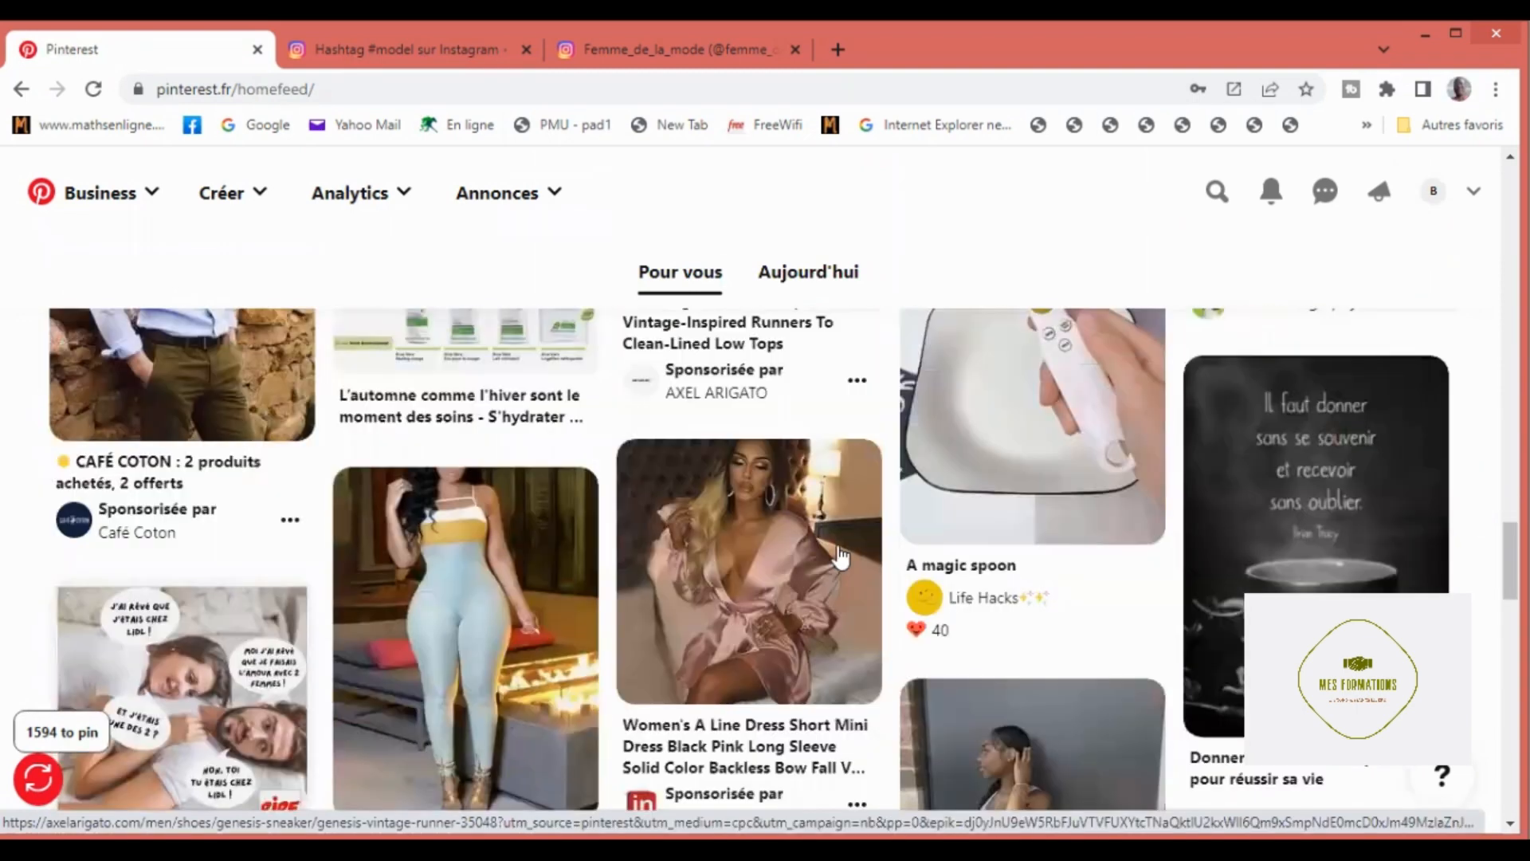
scroll(839, 557, down, 2)
scroll(839, 557, down, 2)
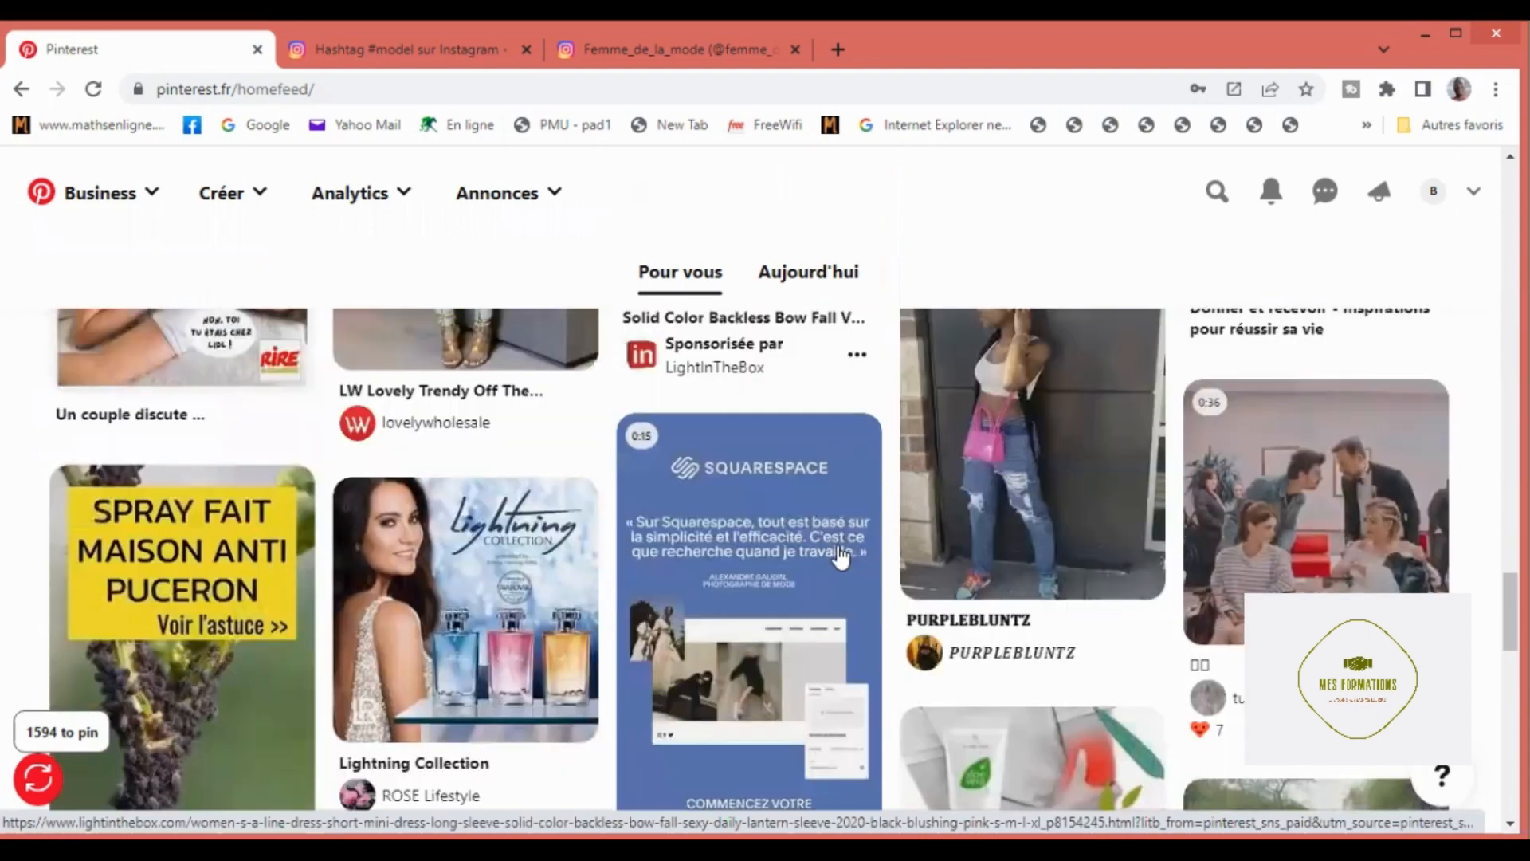
scroll(839, 556, down, 2)
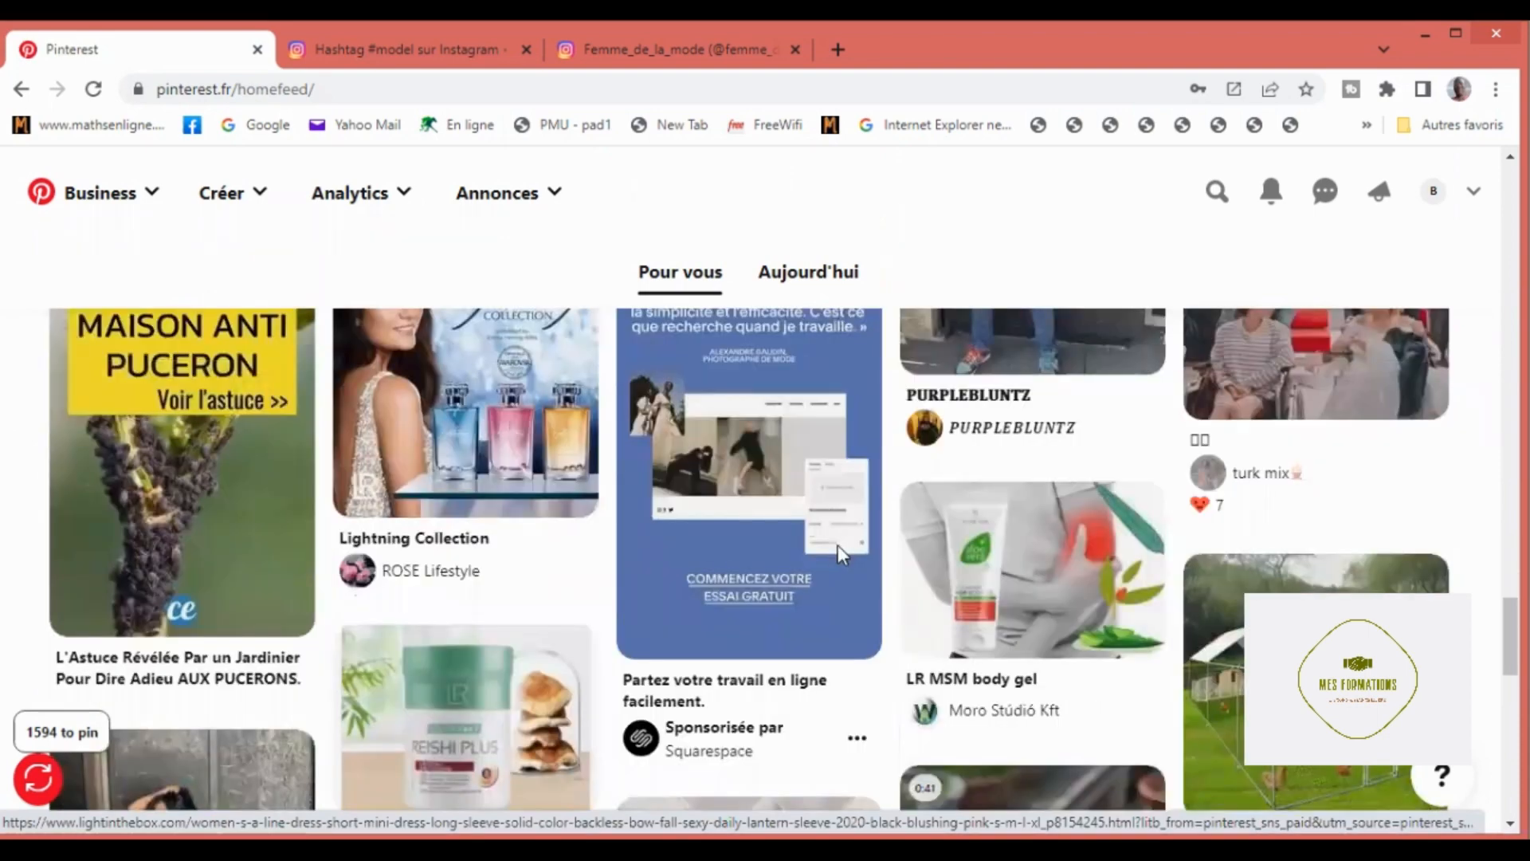
scroll(839, 545, down, 3)
scroll(838, 546, down, 2)
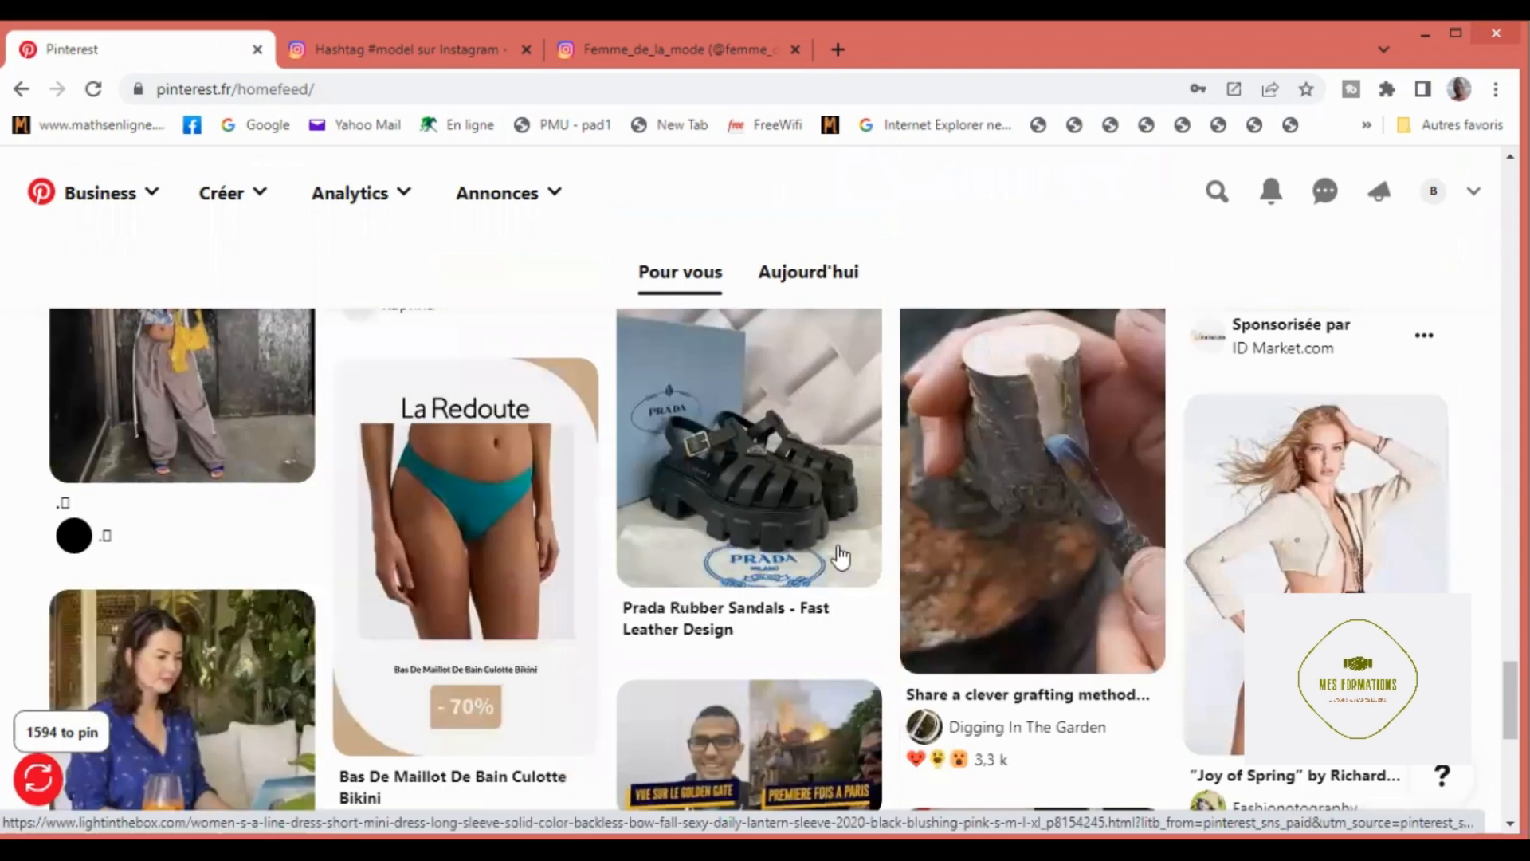
scroll(839, 555, down, 5)
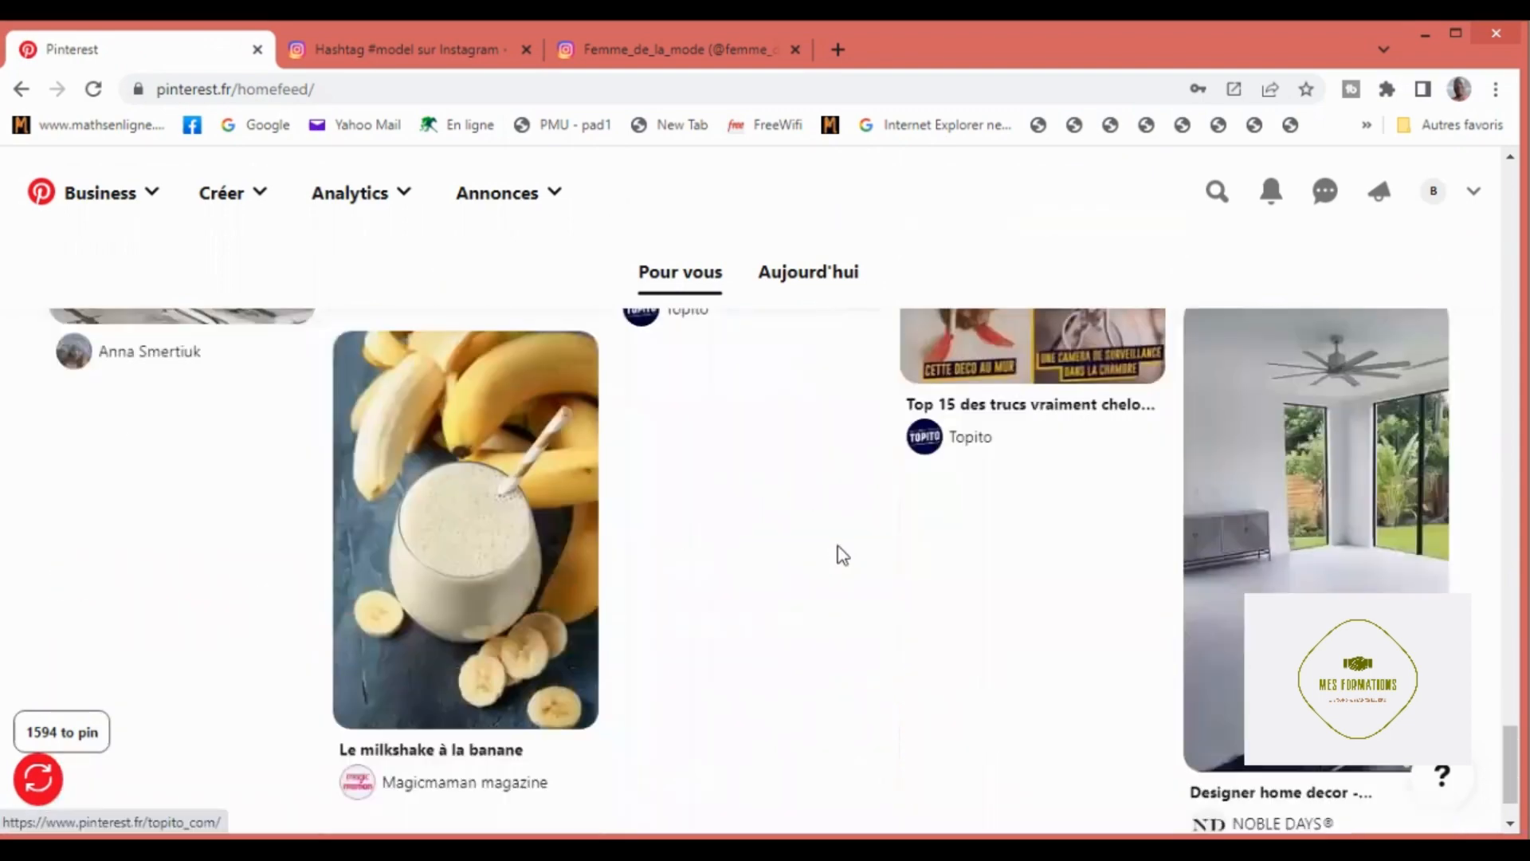
scroll(842, 555, up, 1)
scroll(842, 556, down, 1)
scroll(842, 556, down, 1)
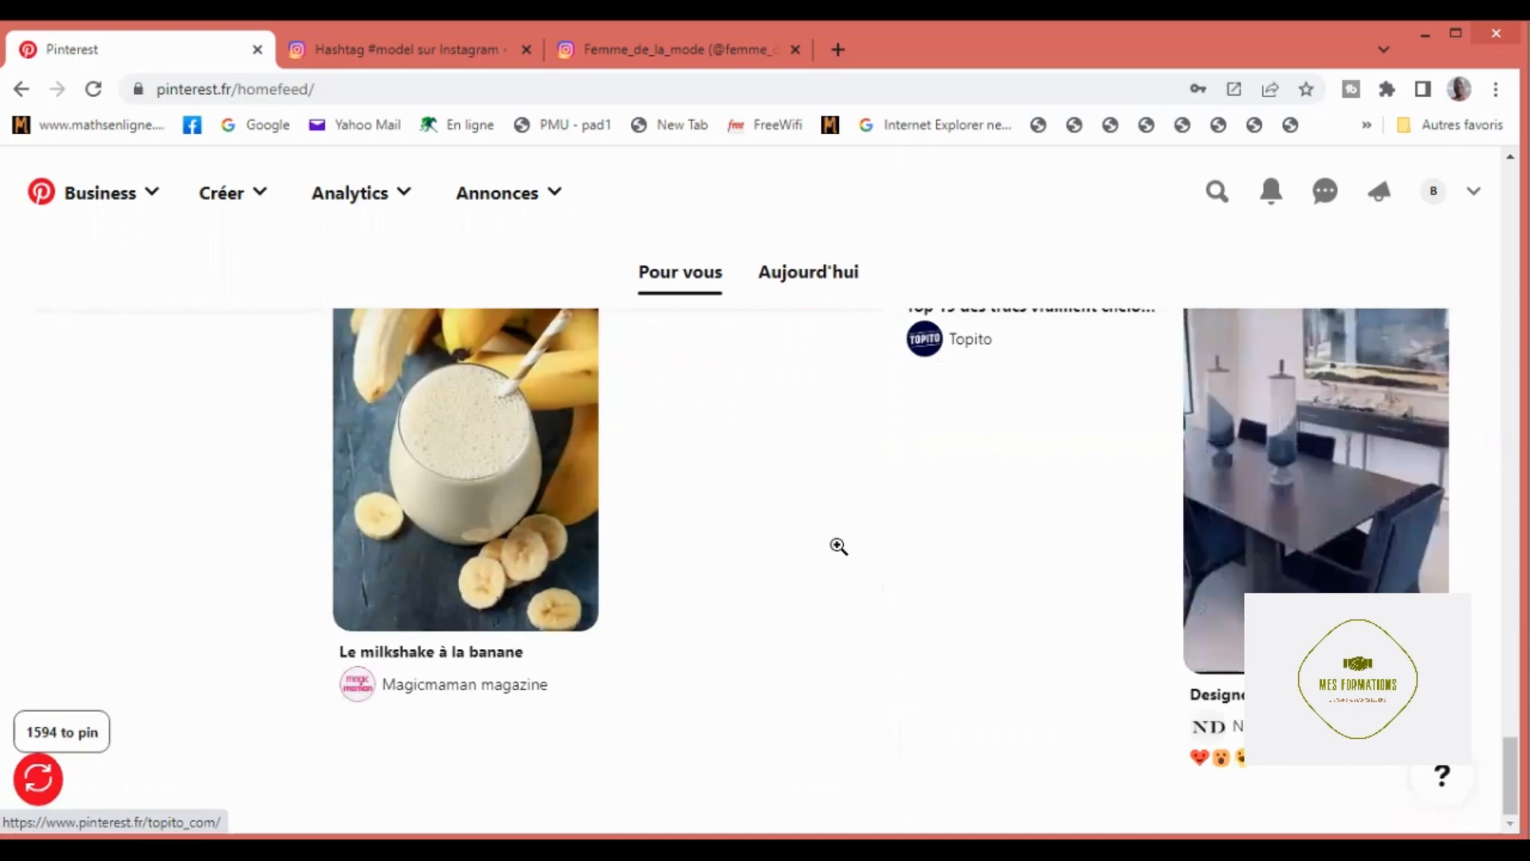
scroll(838, 546, up, 4)
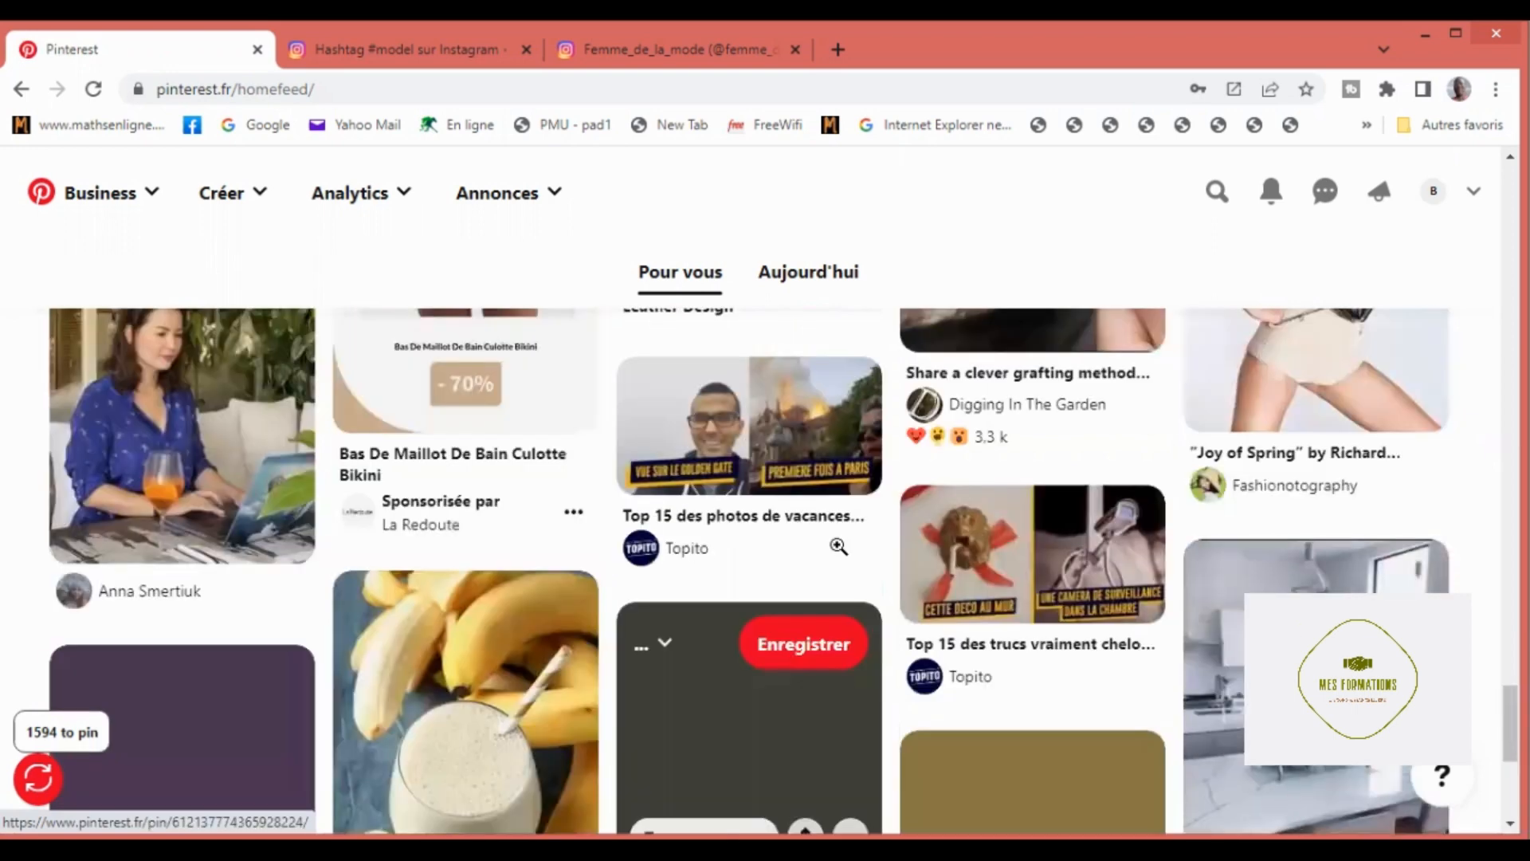
scroll(821, 486, up, 5)
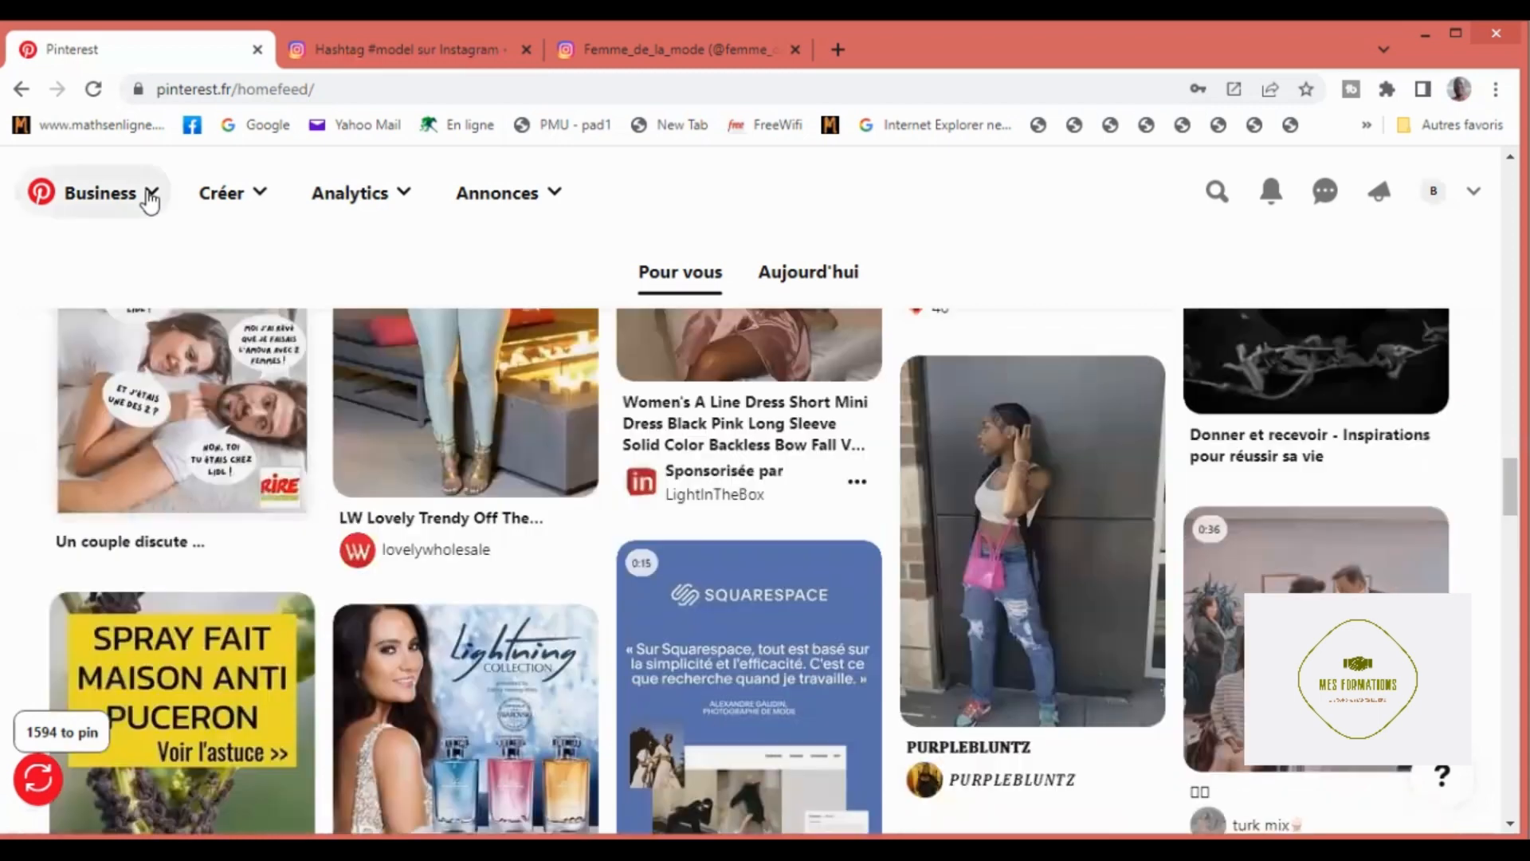
Step: Leave the home feed and return to the Business Hub
scroll(152, 203, up, 1)
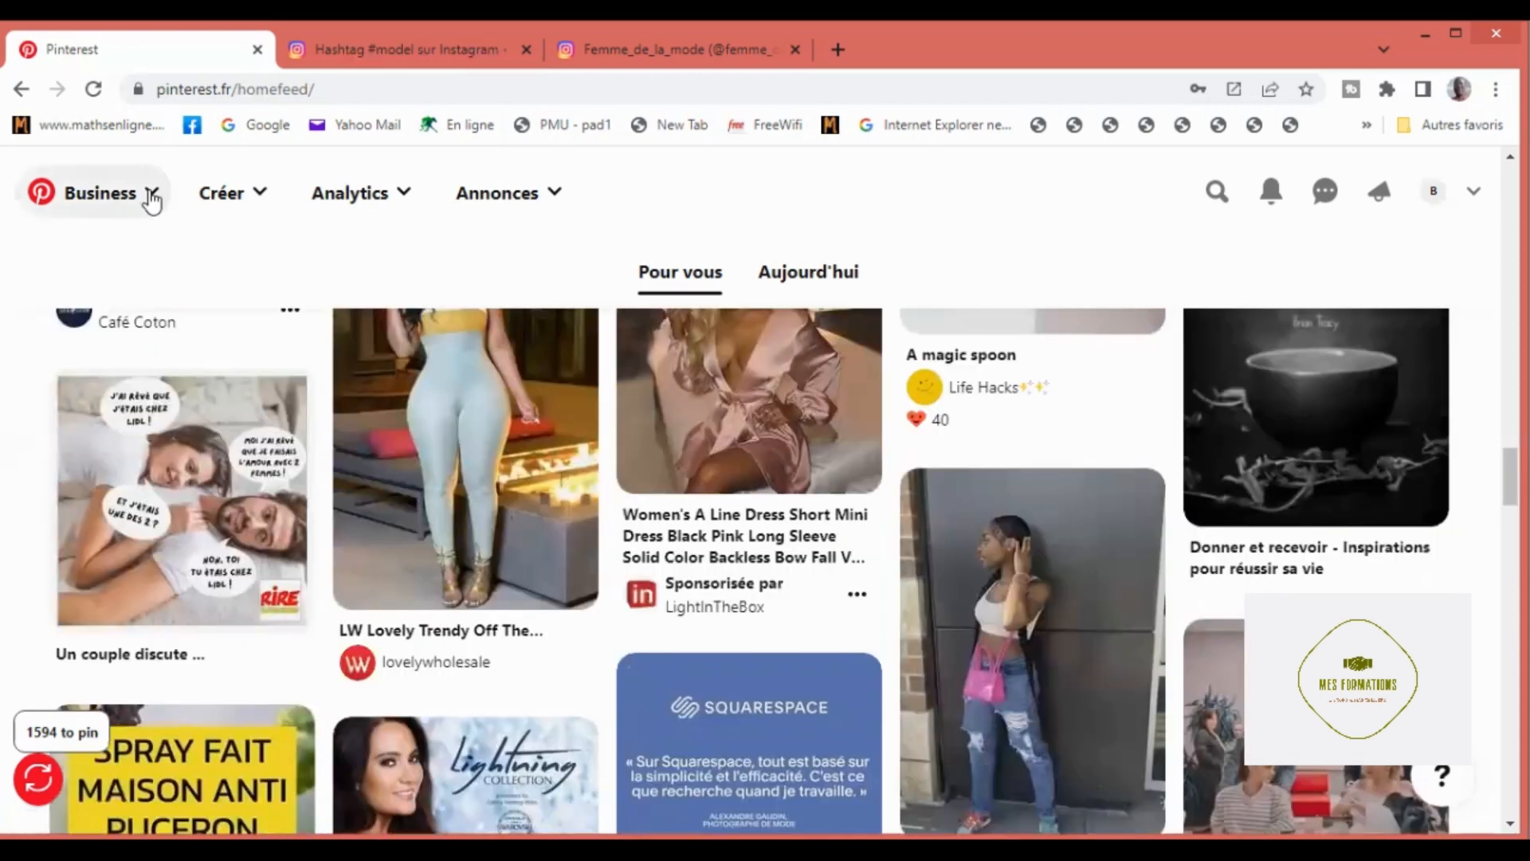
click(151, 201)
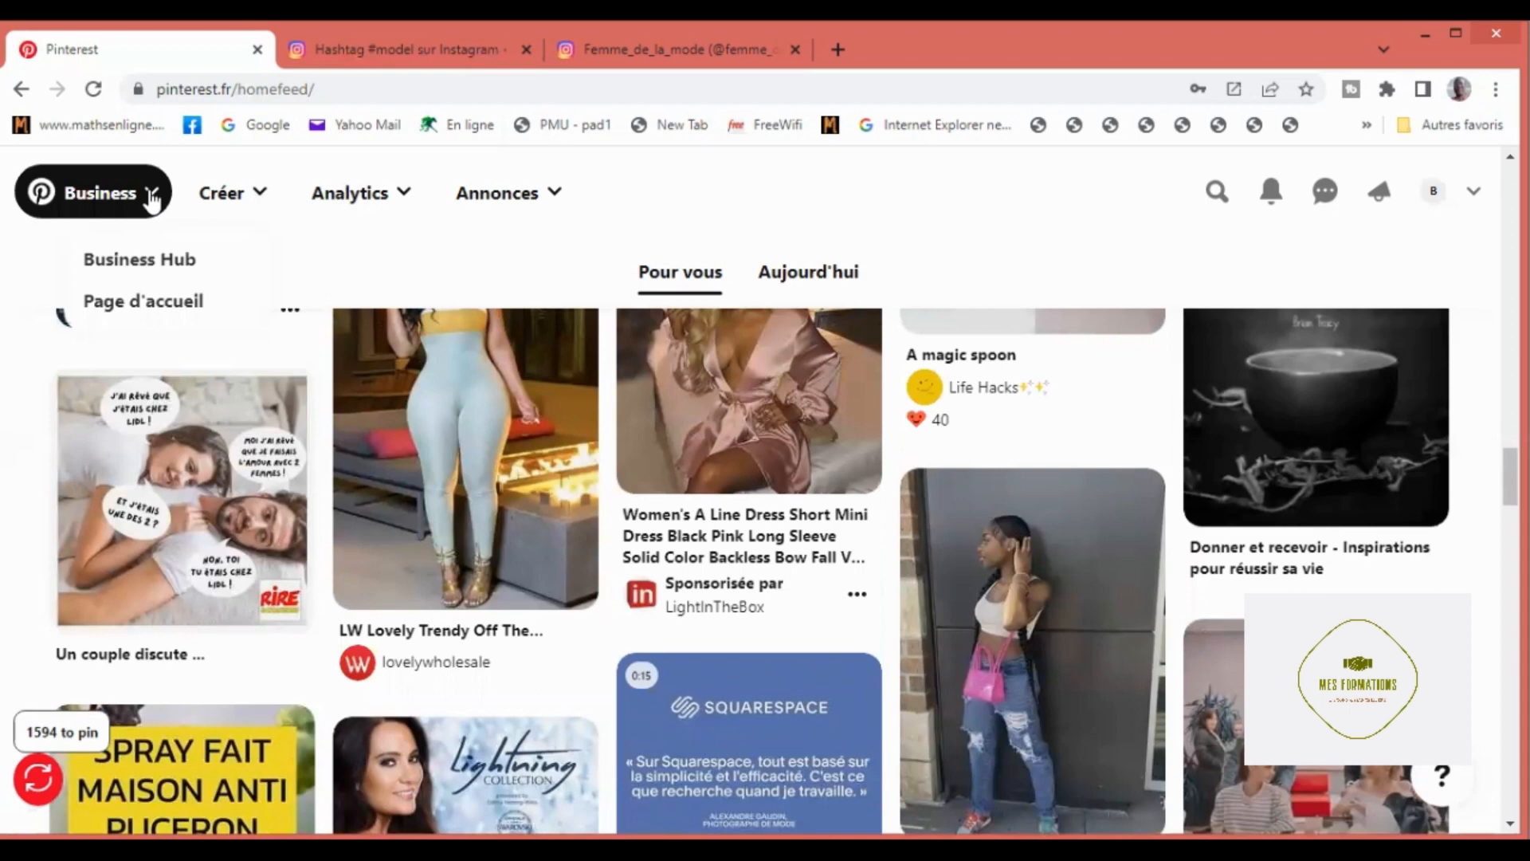
click(153, 269)
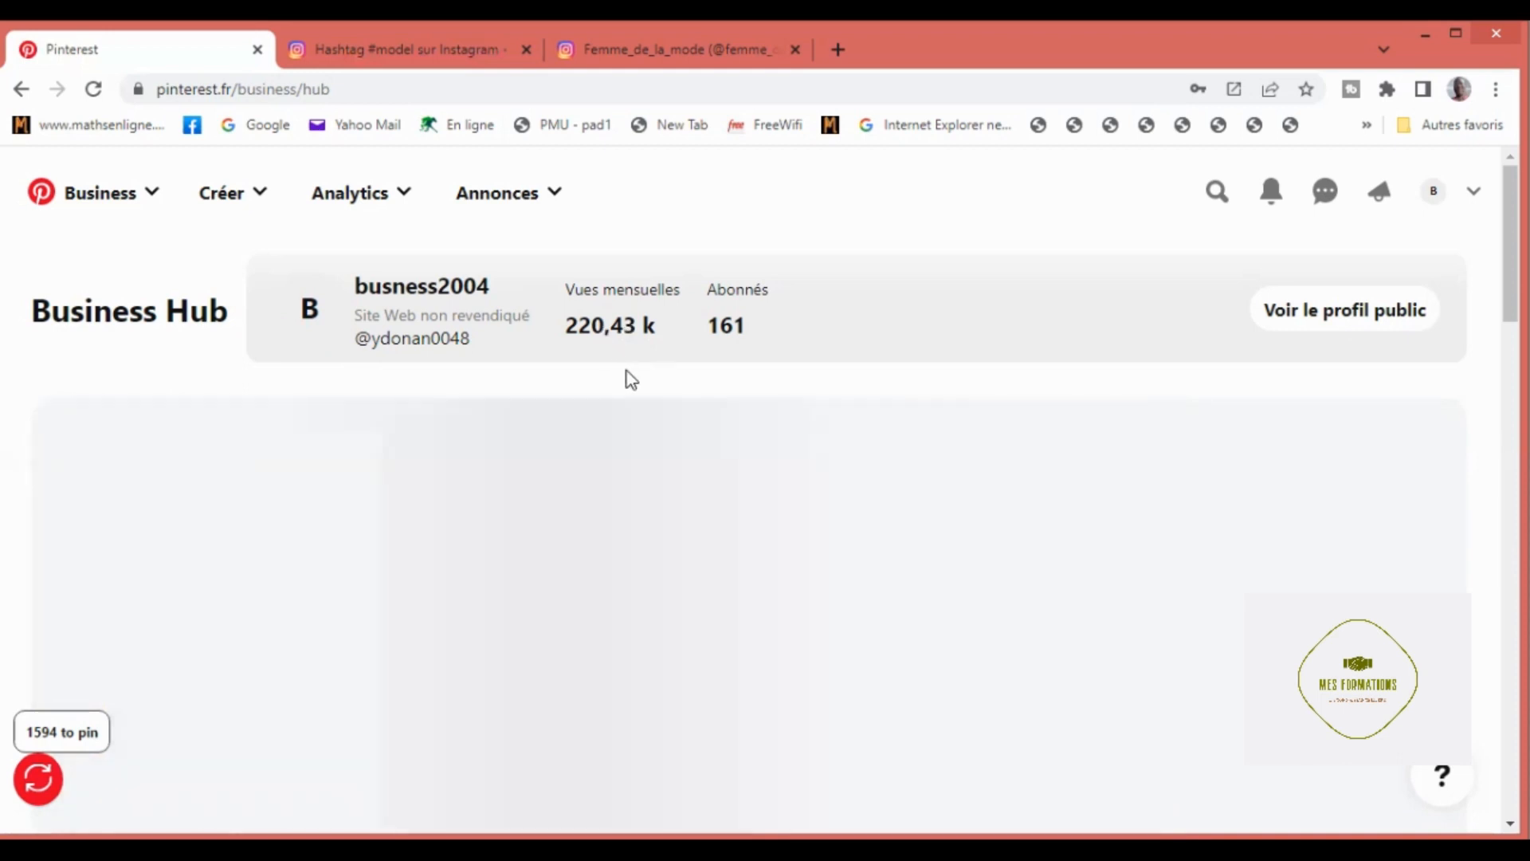
Step: Examine the Business Hub's monthly views and subscriber summary and the task cards under "Lancez-vous dans la publicité sur Pinterest"
scroll(631, 379, down, 1)
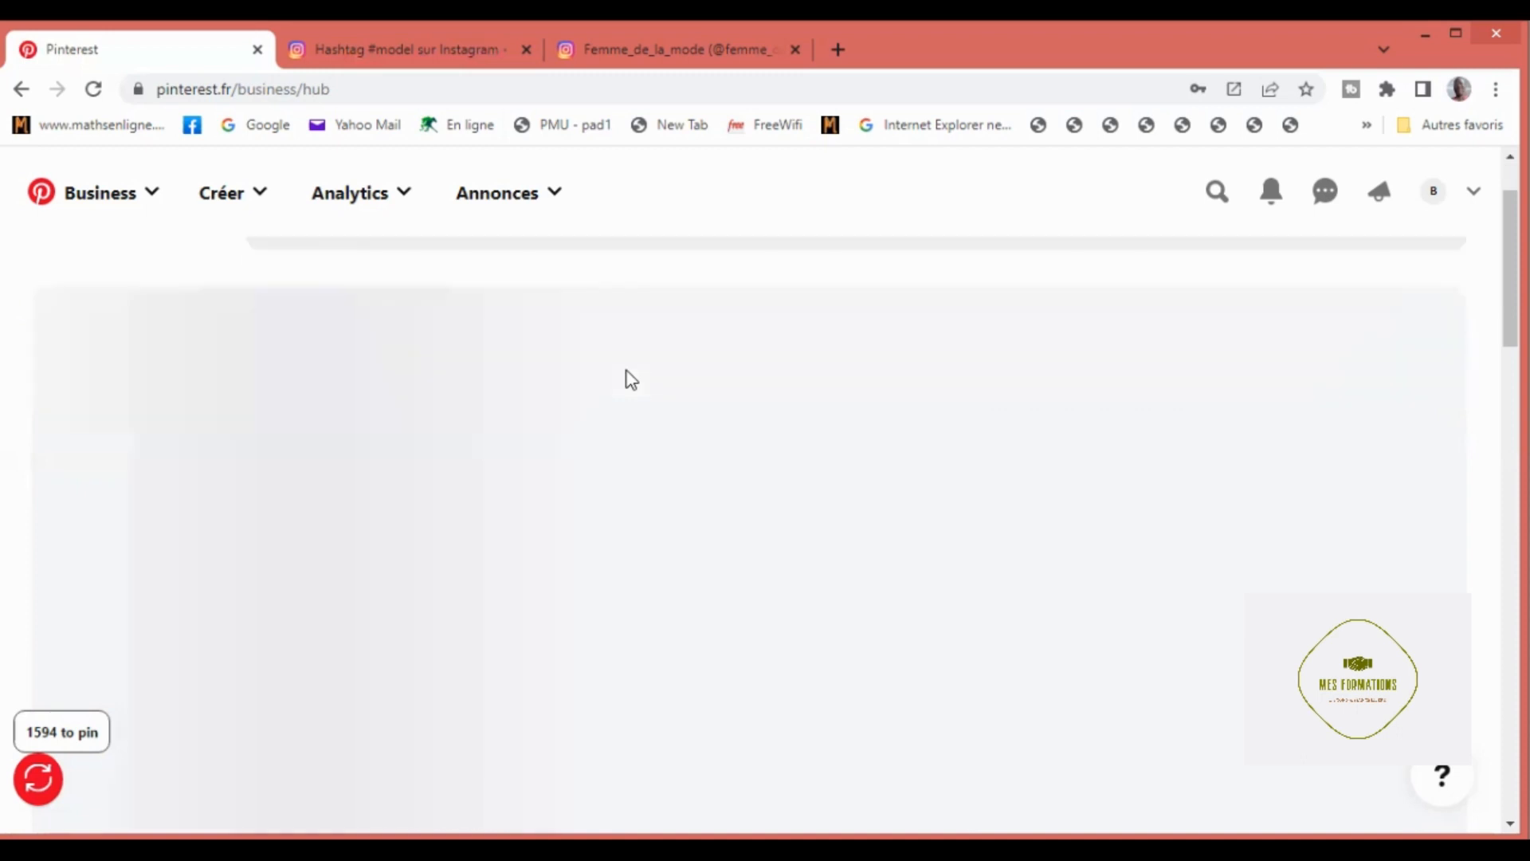
scroll(631, 379, up, 1)
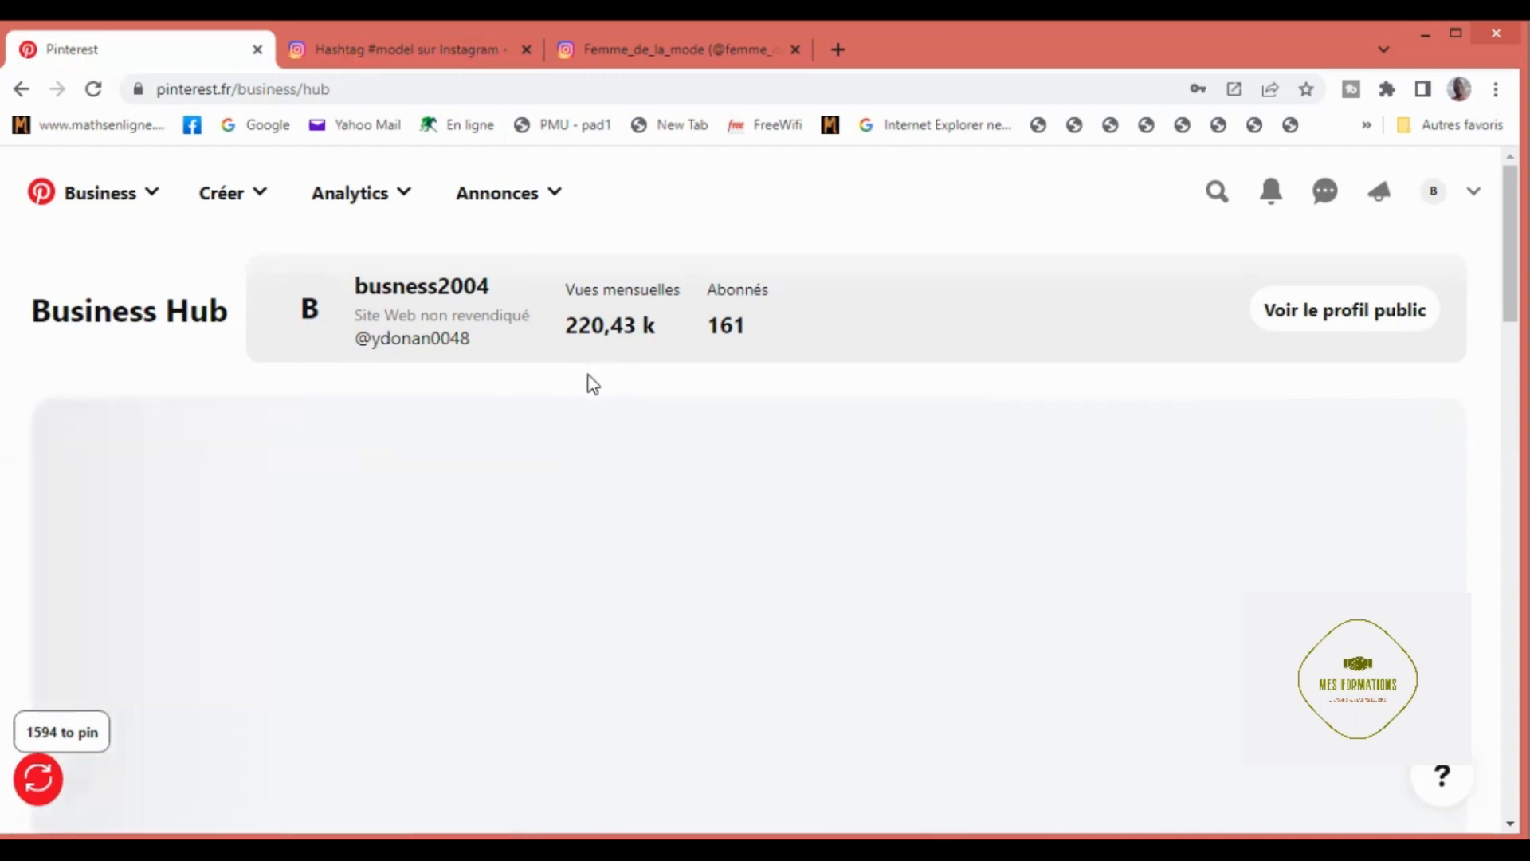
scroll(598, 388, down, 2)
scroll(597, 384, up, 2)
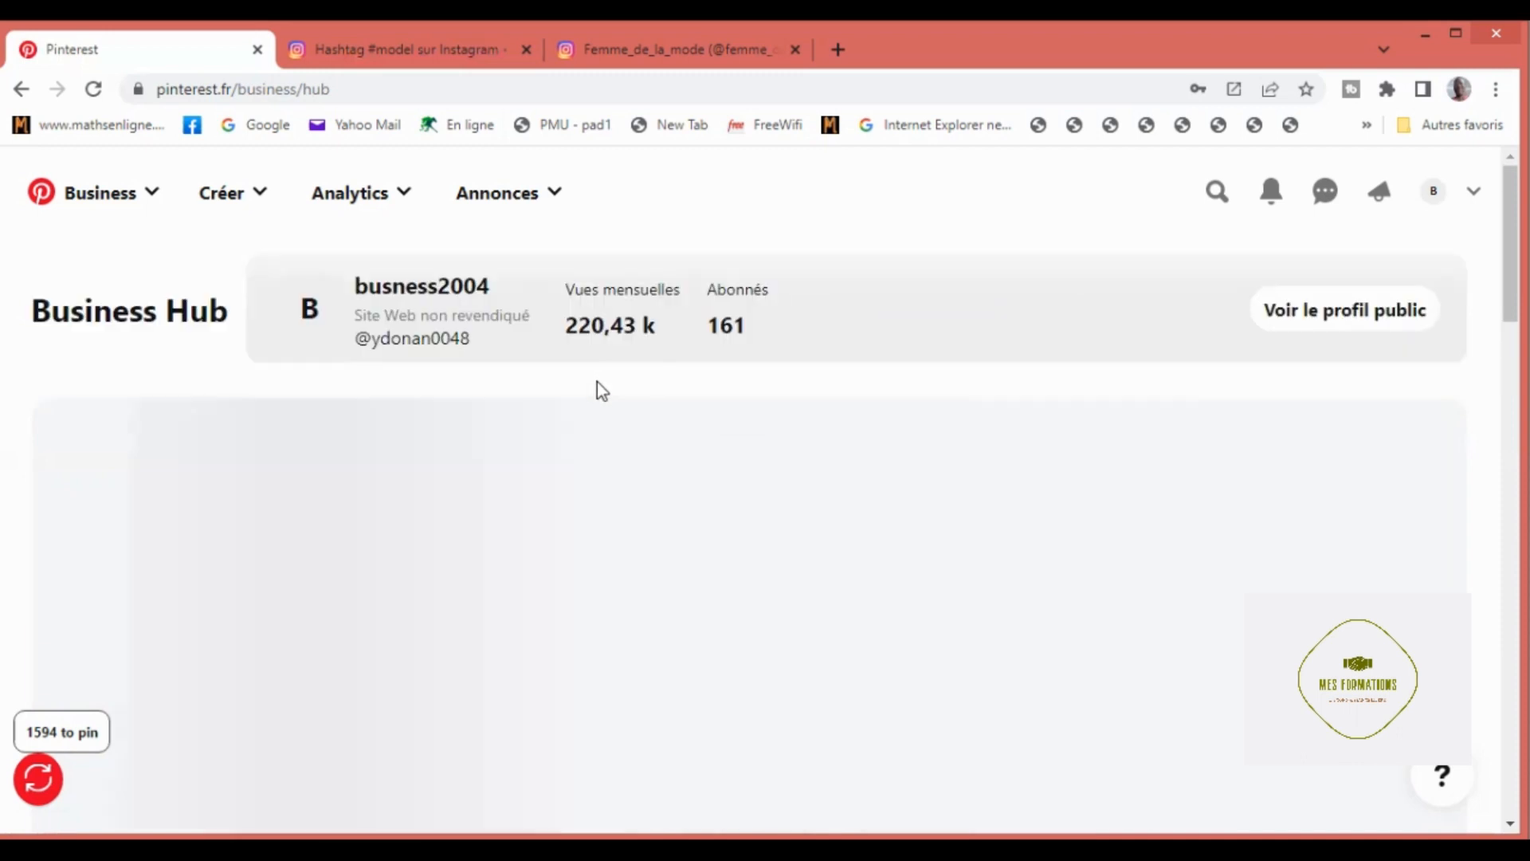
scroll(596, 381, down, 2)
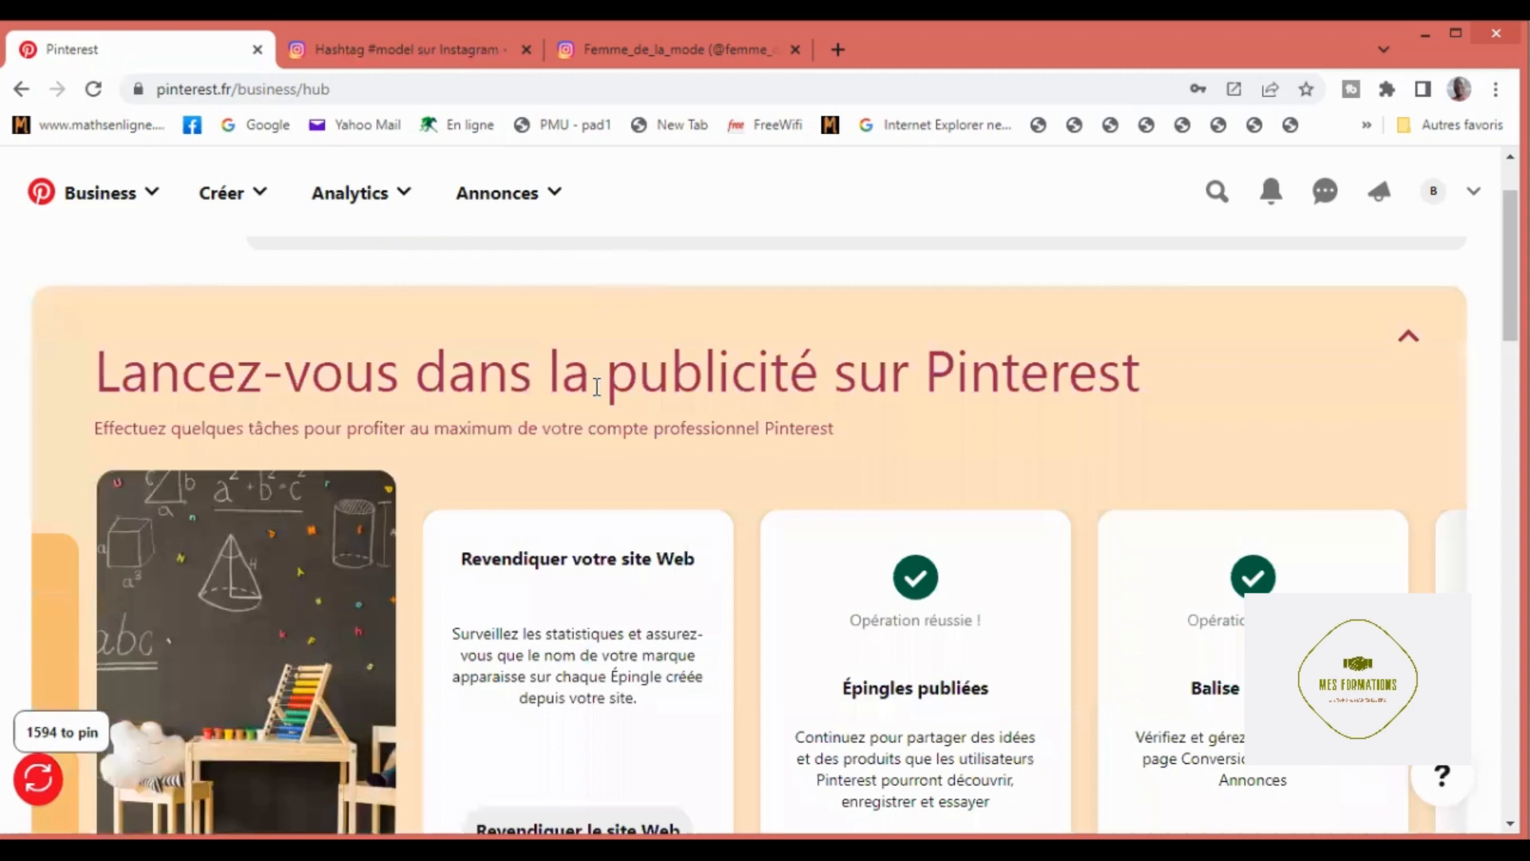
scroll(596, 390, down, 4)
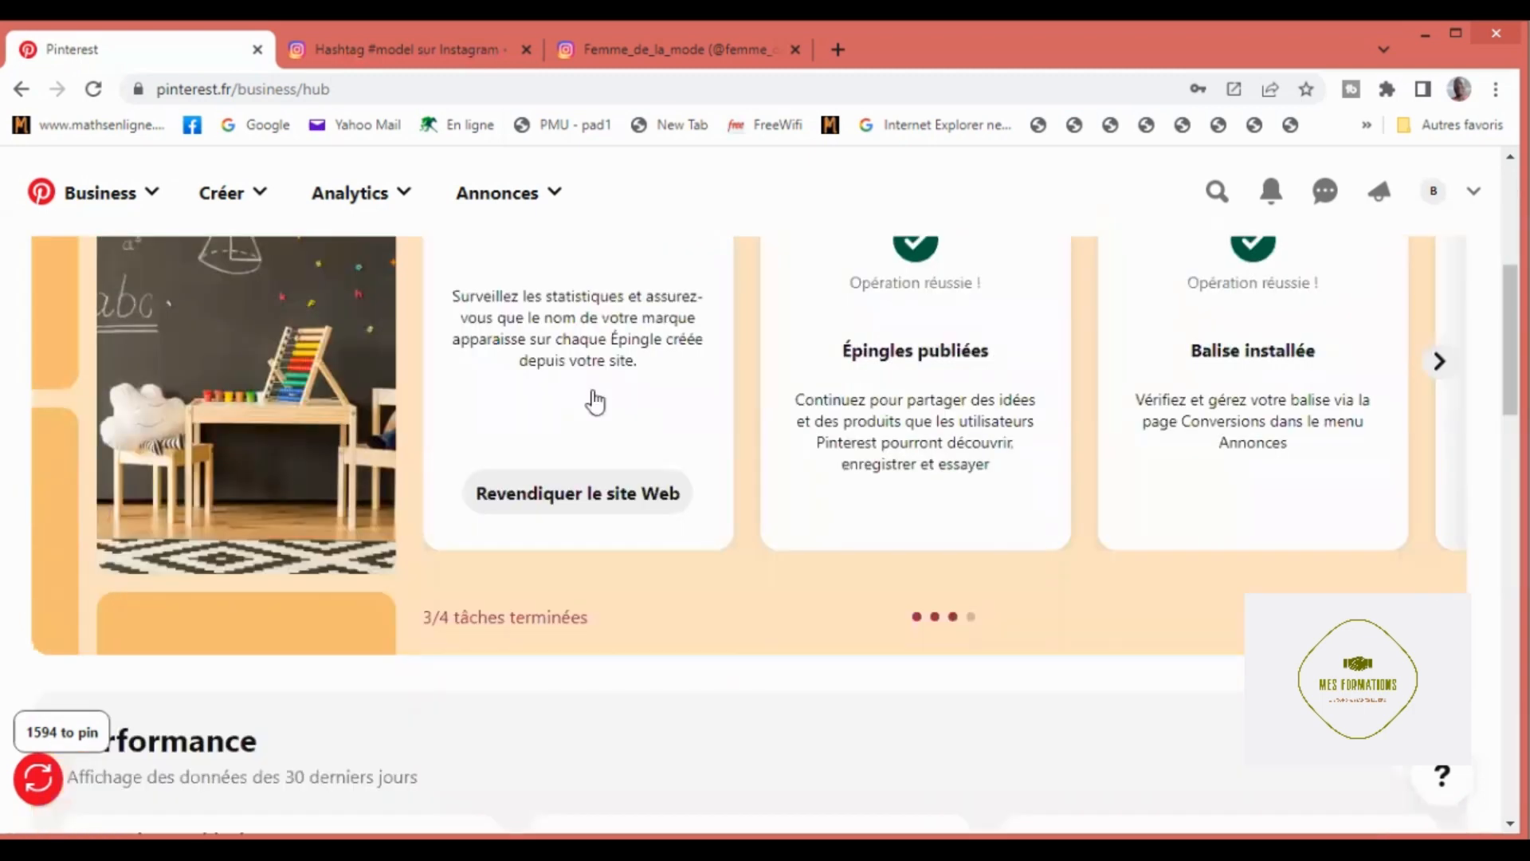
scroll(596, 401, down, 2)
scroll(591, 389, up, 4)
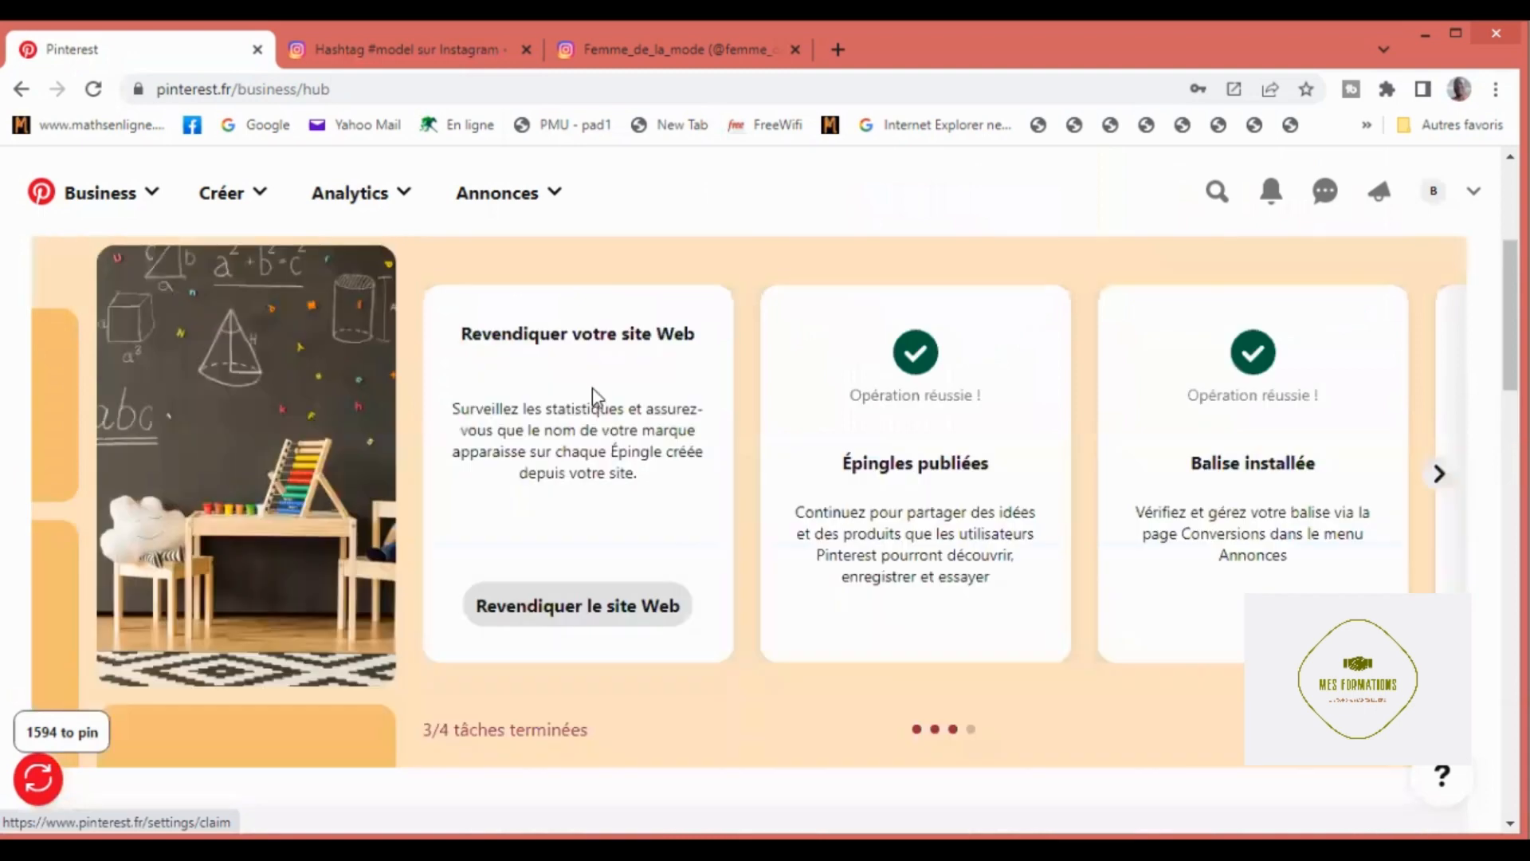
scroll(591, 387, up, 6)
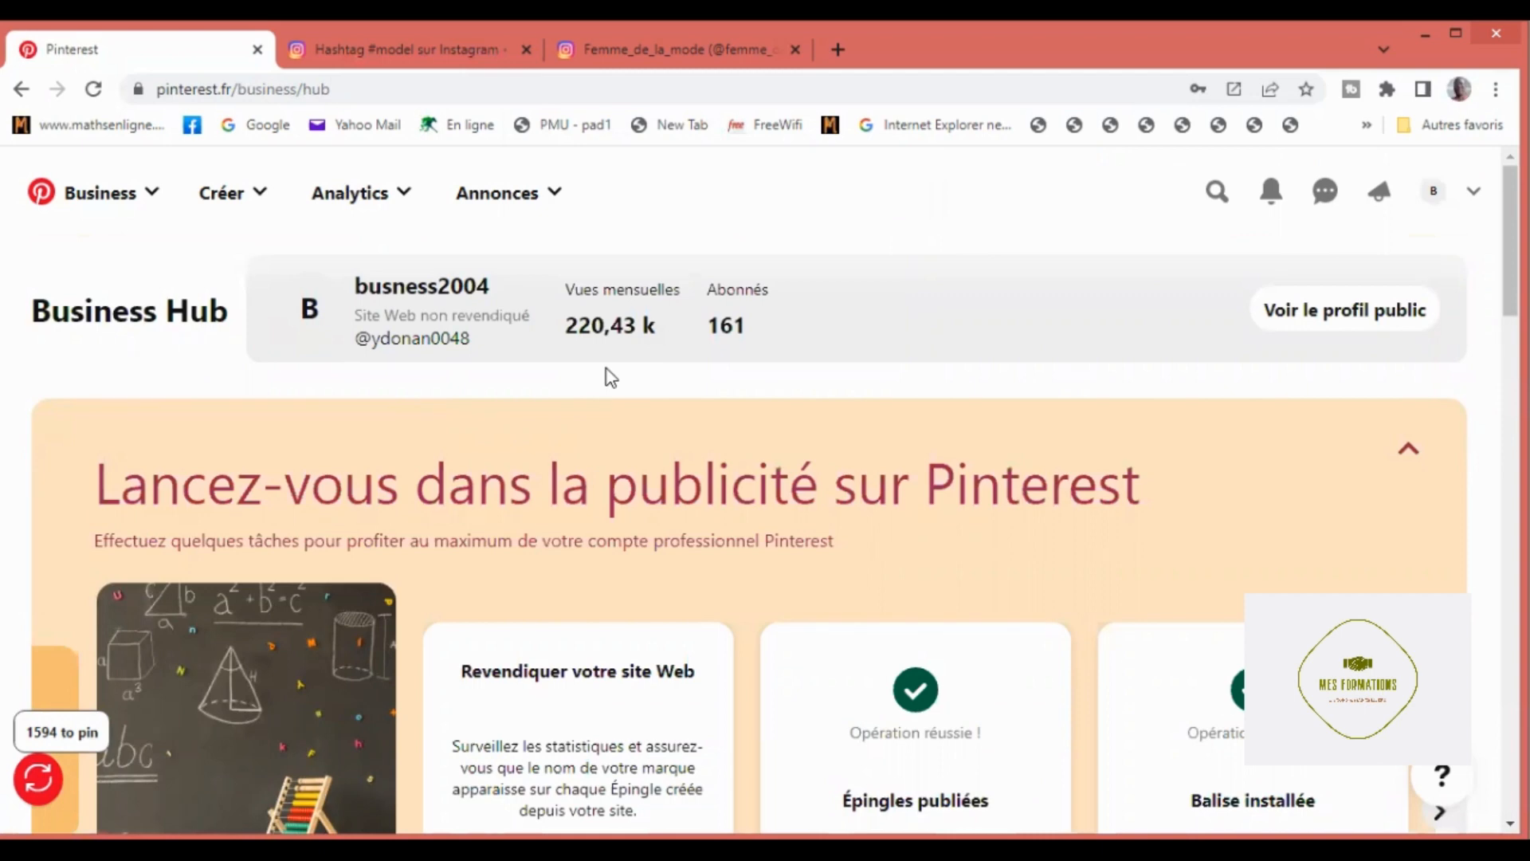
scroll(606, 369, down, 2)
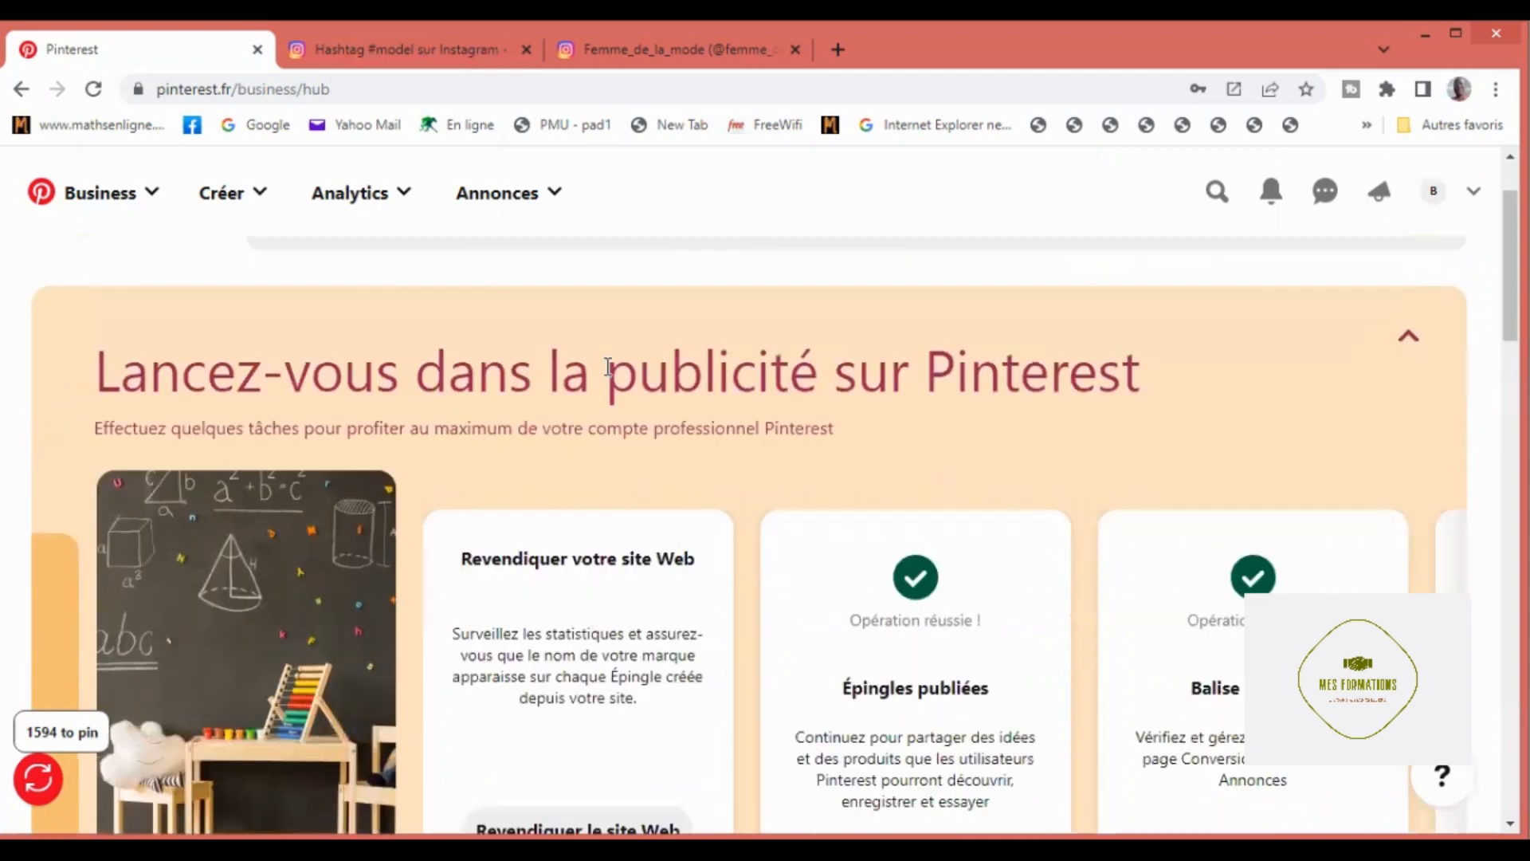
scroll(608, 369, up, 2)
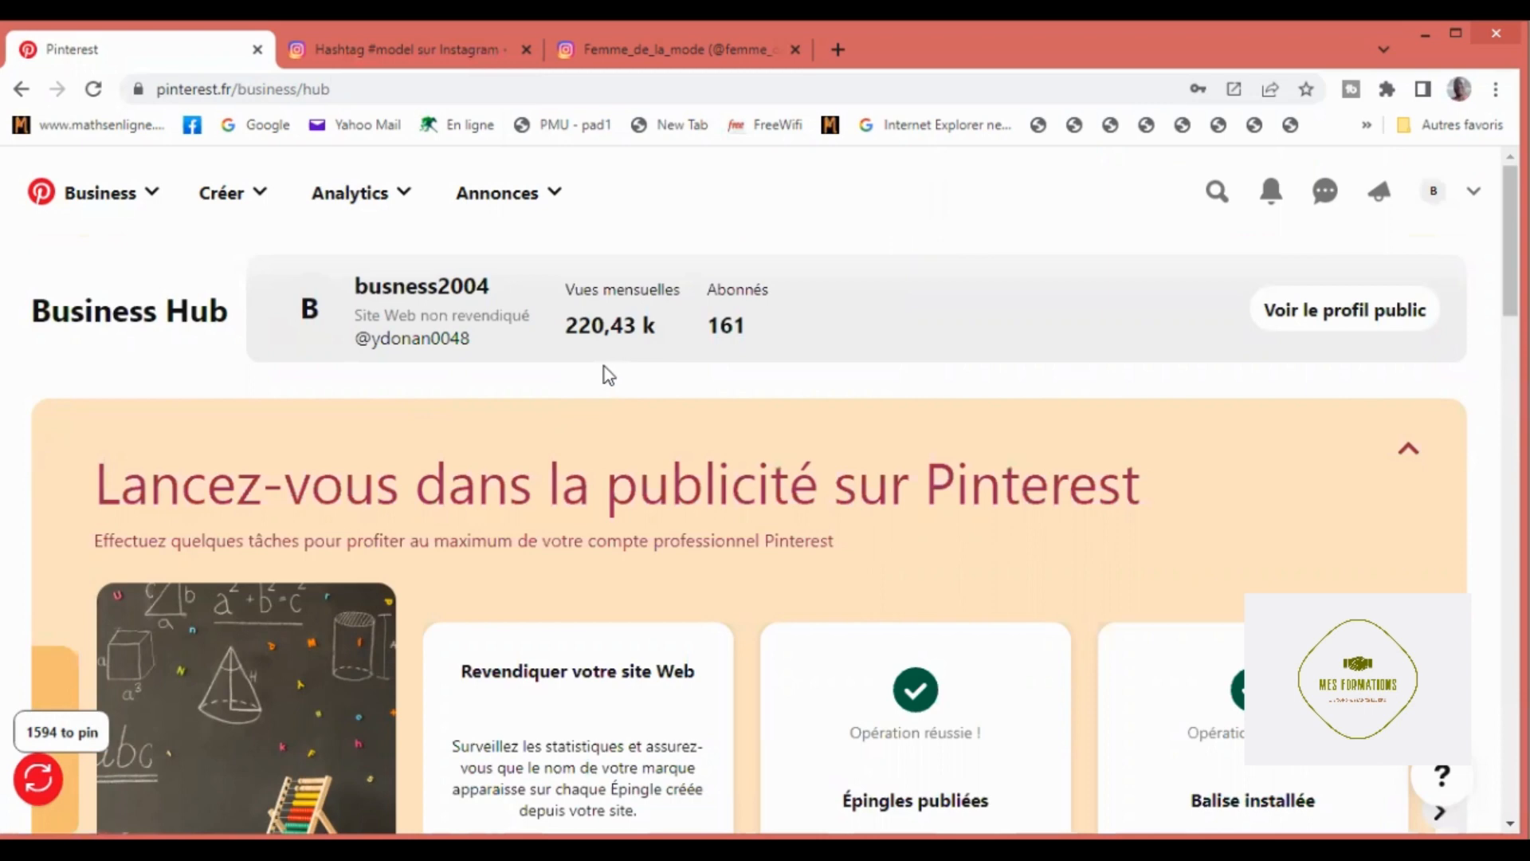
scroll(605, 371, down, 2)
scroll(606, 366, down, 2)
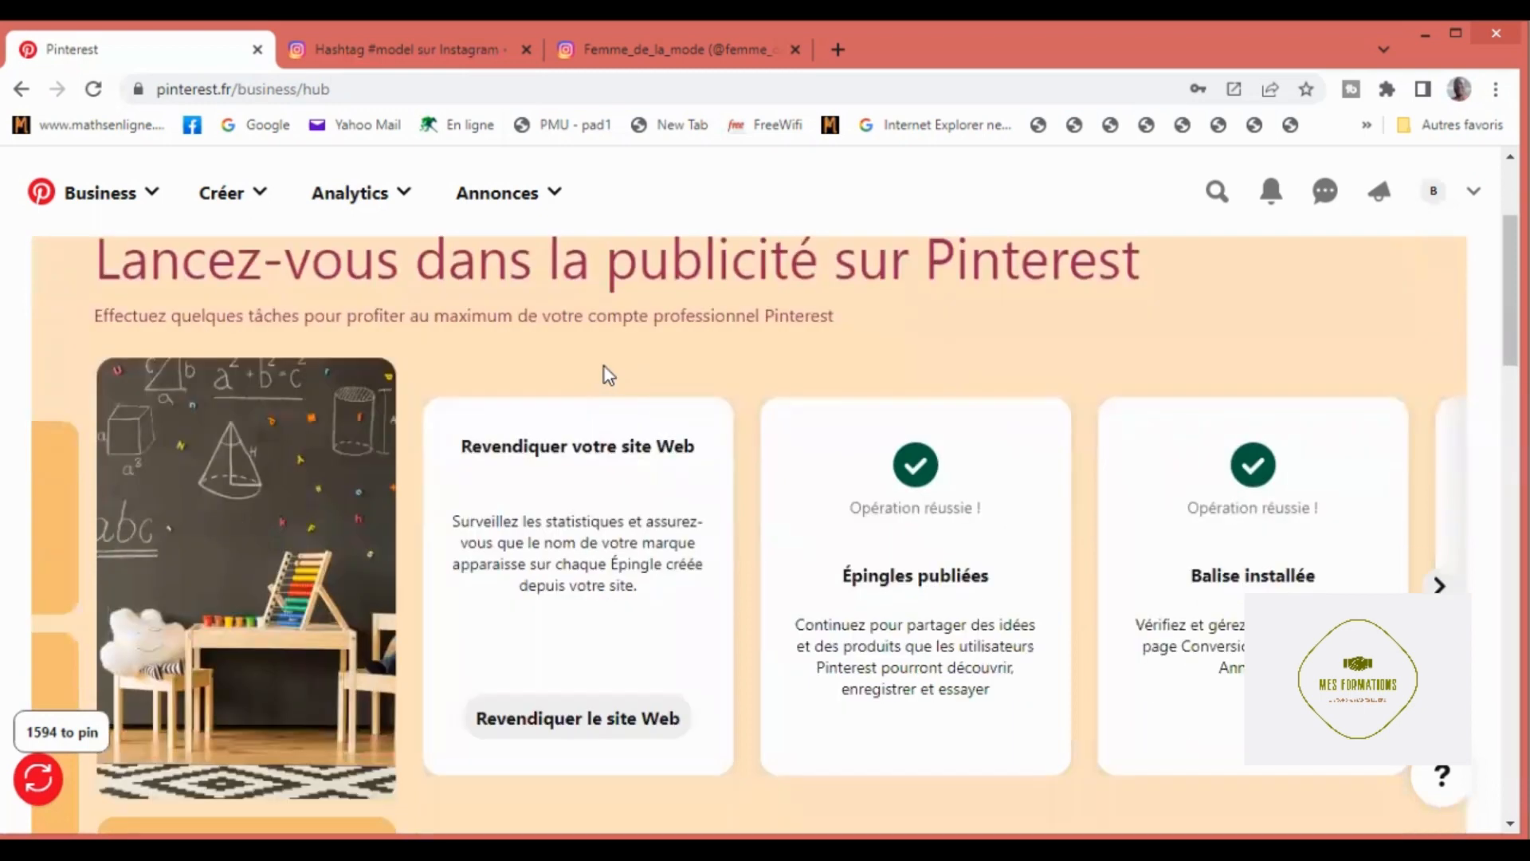
scroll(601, 367, up, 4)
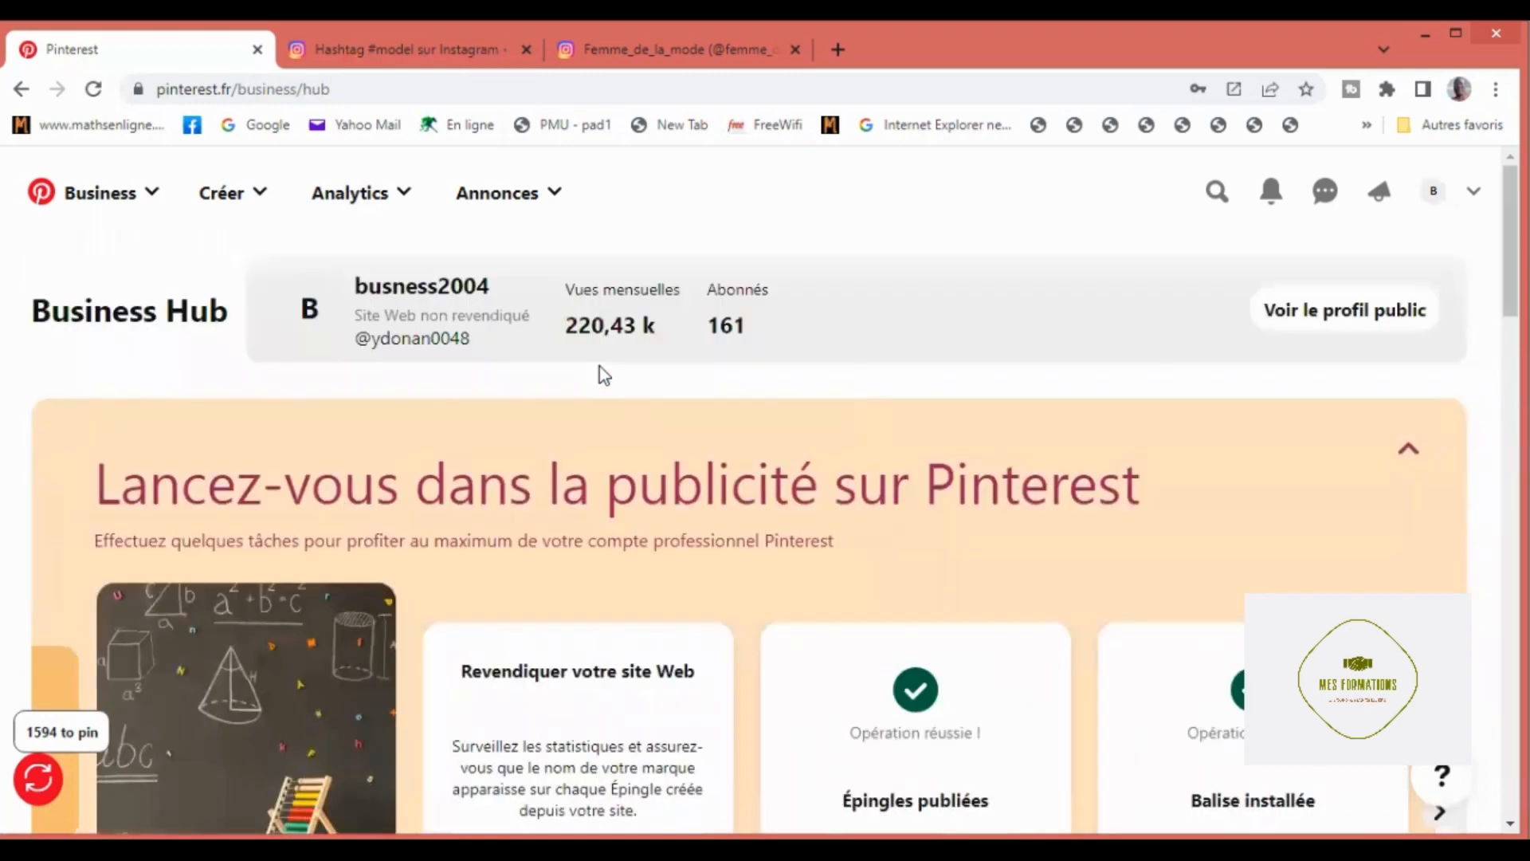
Step: Examine the Business Hub's 30-day Performance section, including the statistics overview, best pins, ads and advertising account summary
scroll(602, 373, down, 2)
scroll(601, 368, up, 2)
scroll(603, 375, down, 4)
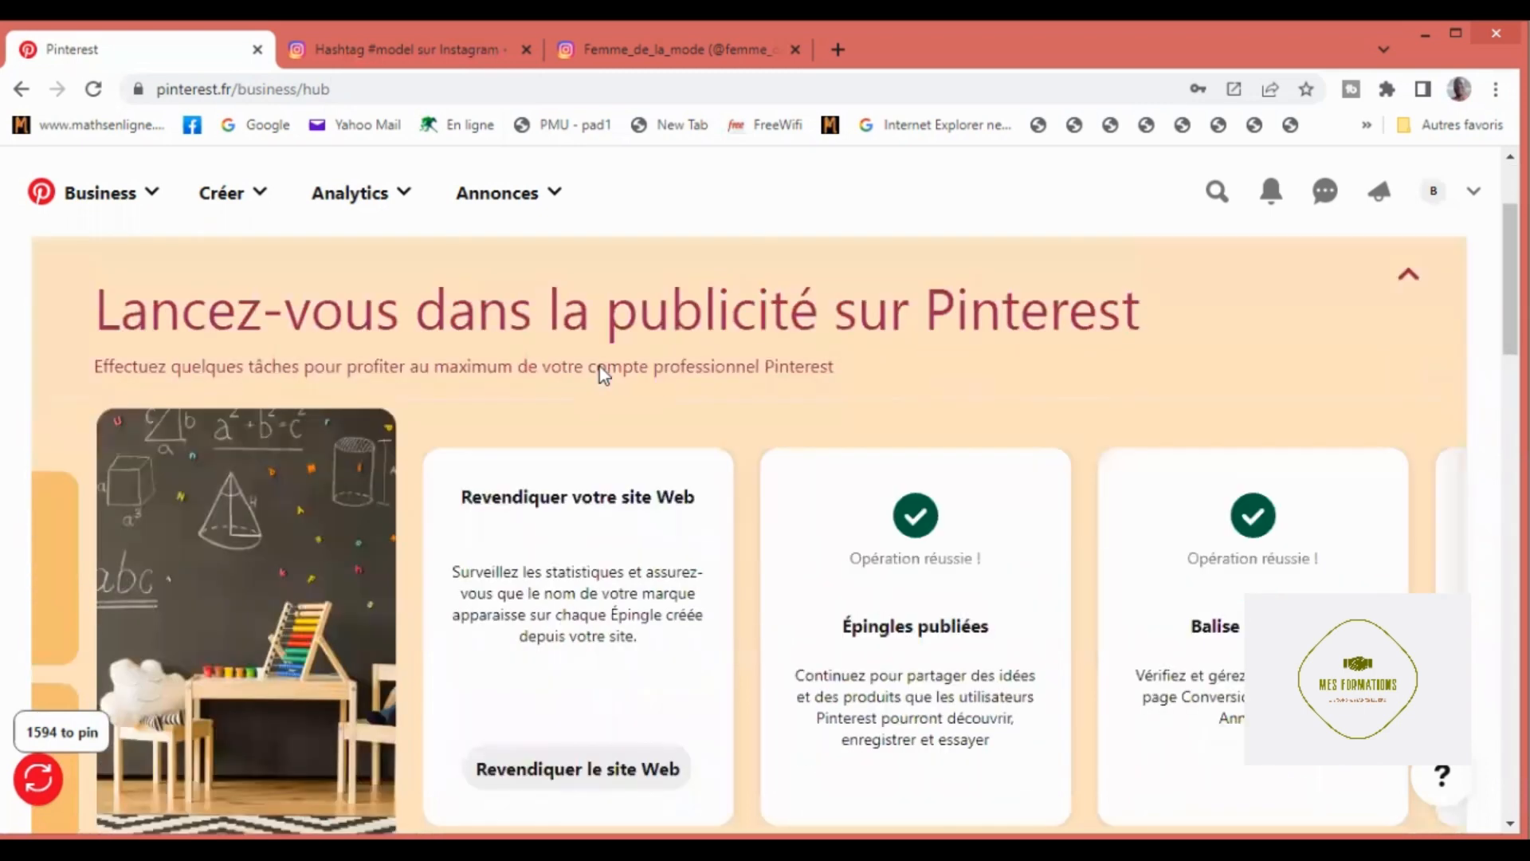
scroll(599, 370, up, 4)
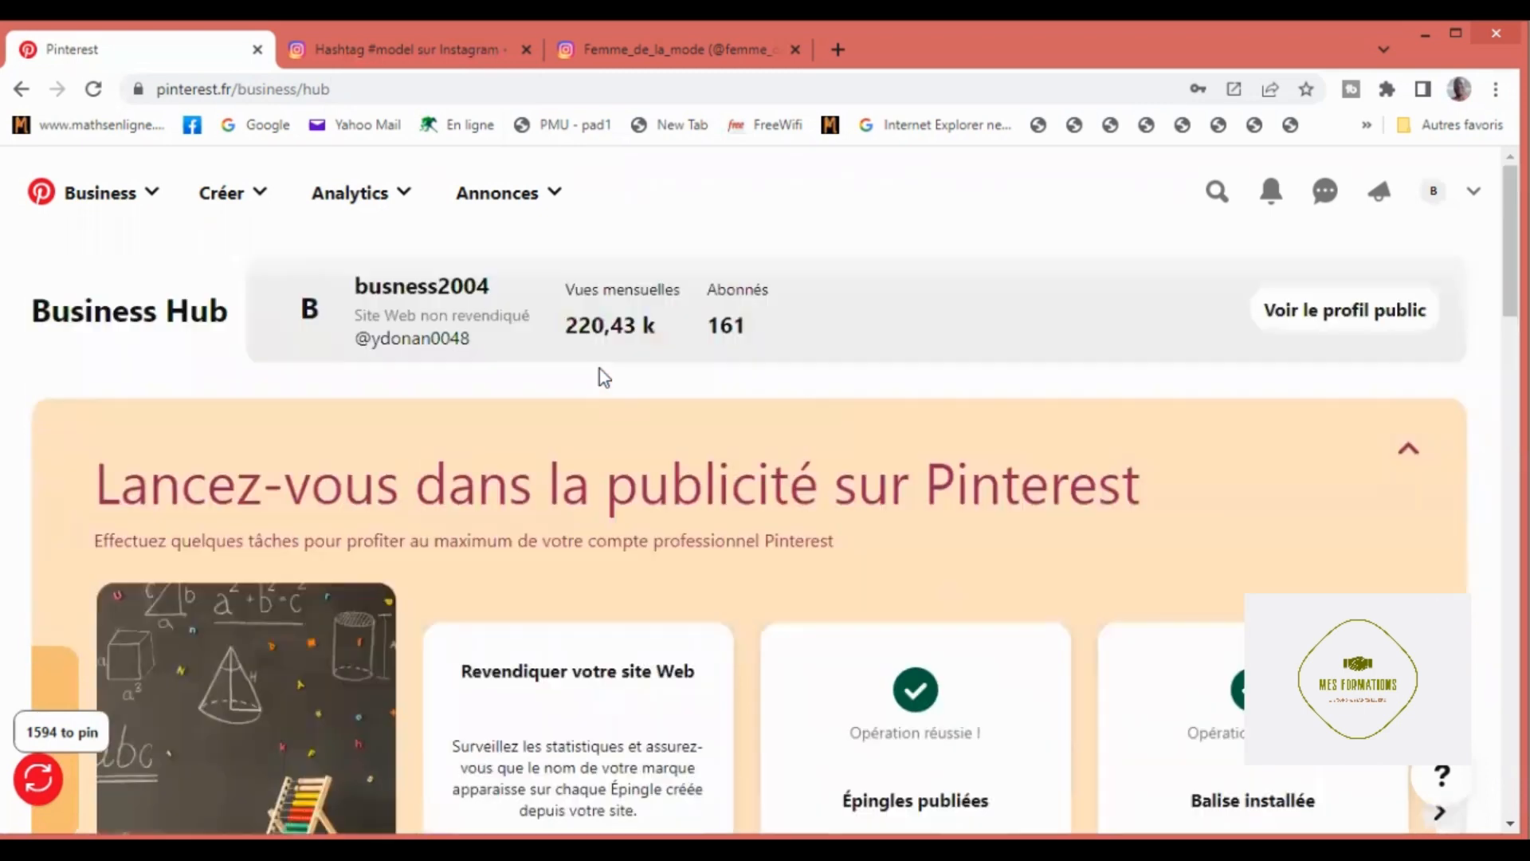
scroll(602, 373, down, 4)
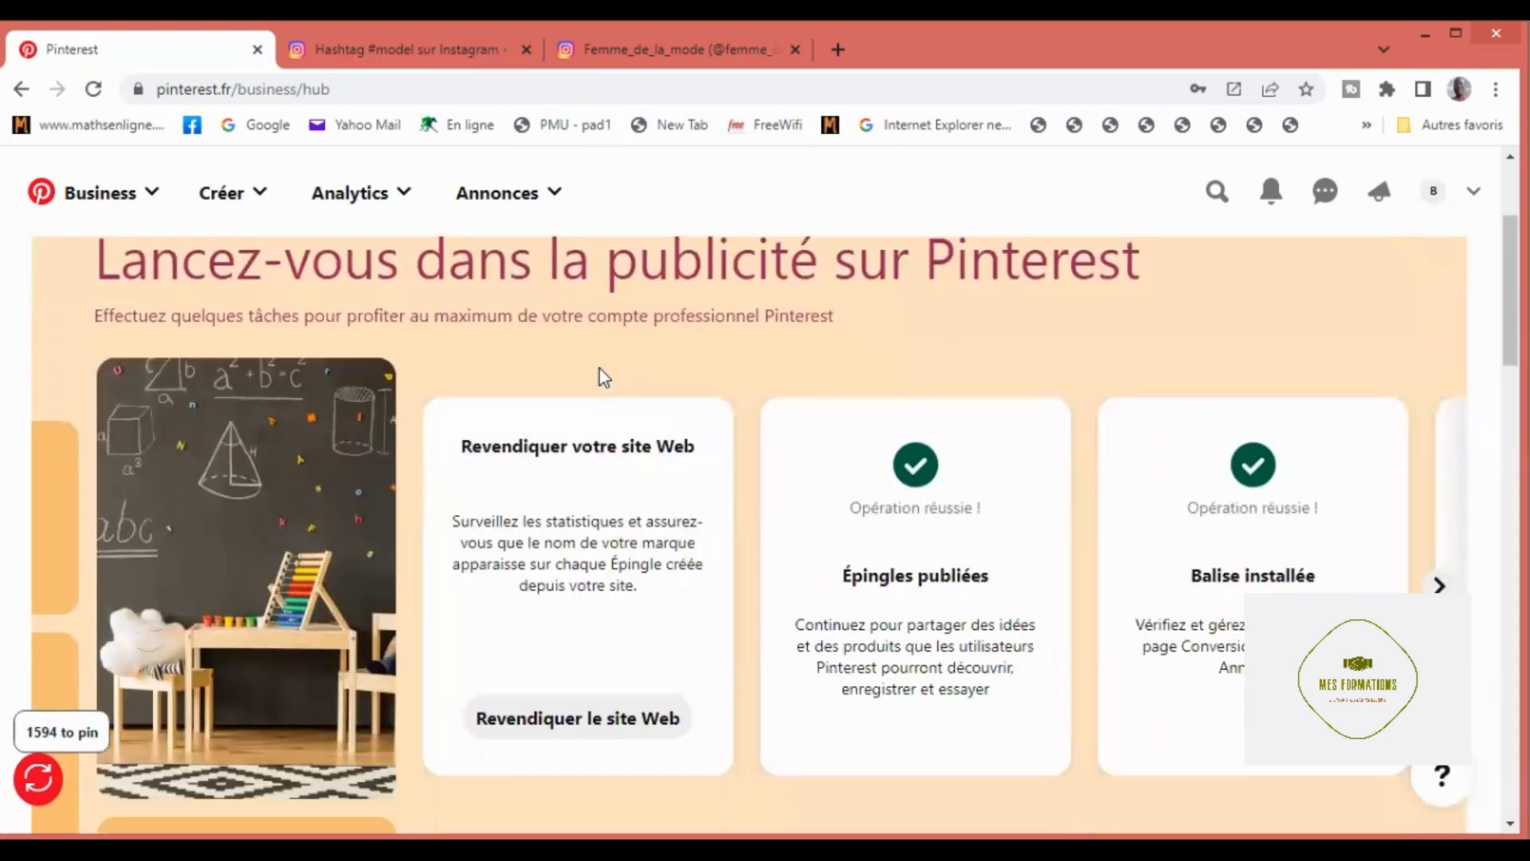
scroll(600, 370, down, 2)
scroll(601, 370, down, 2)
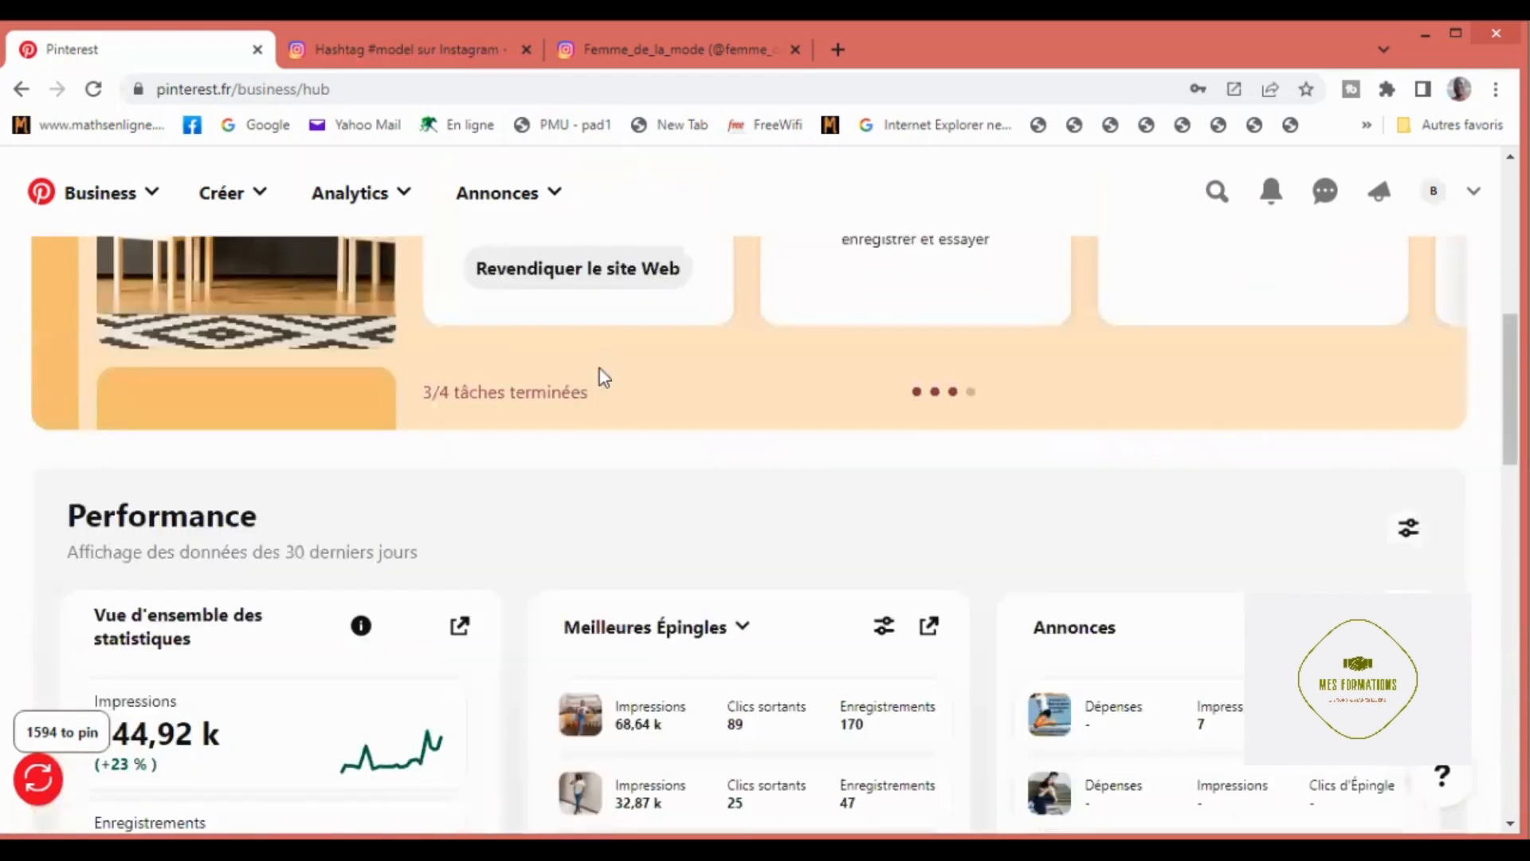
scroll(600, 369, down, 3)
scroll(601, 372, down, 2)
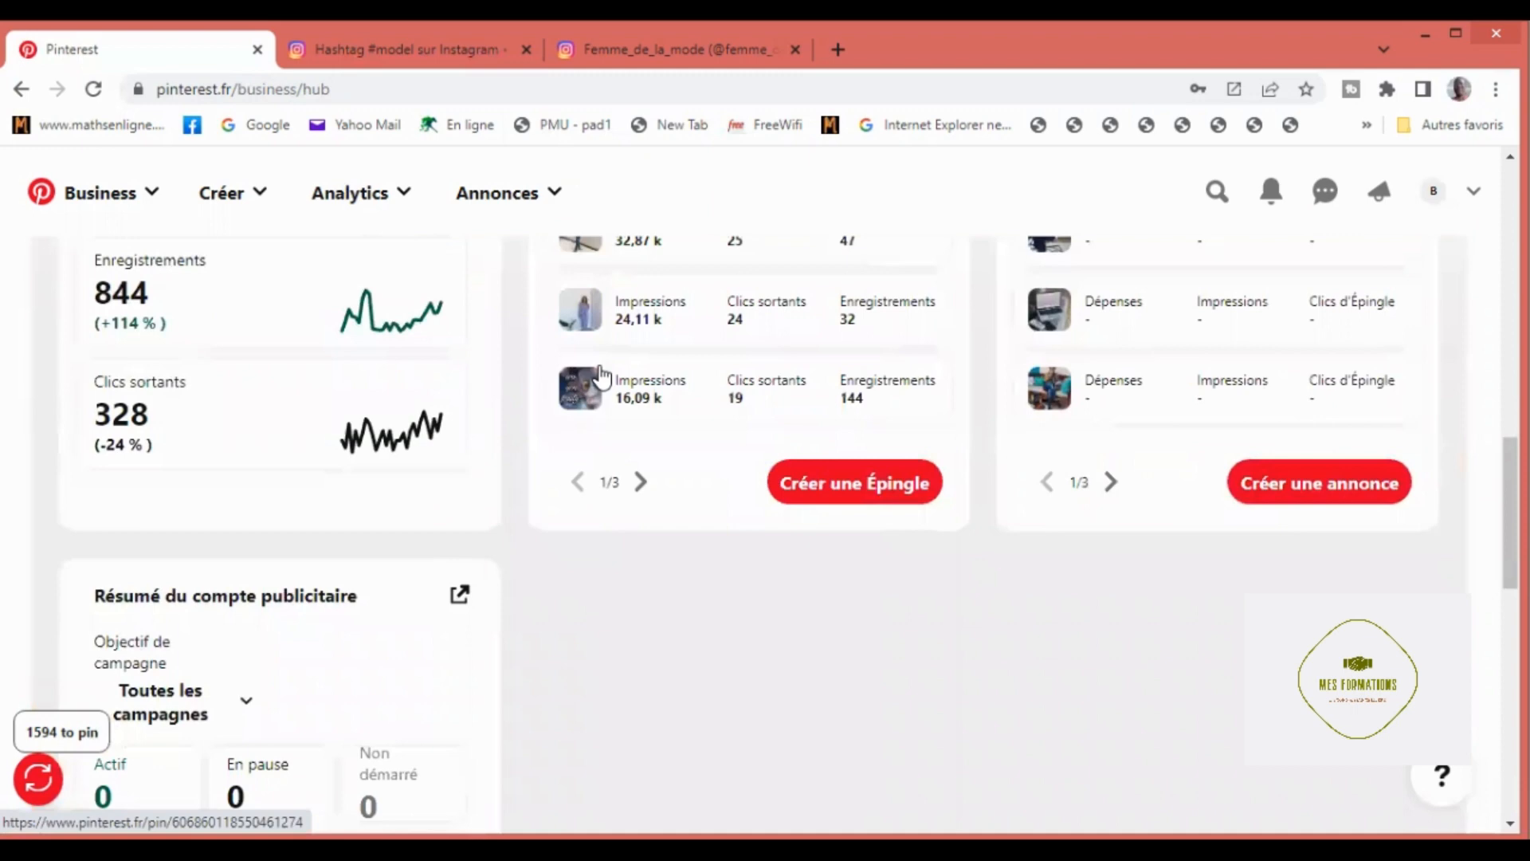
scroll(601, 373, down, 1)
scroll(601, 366, up, 4)
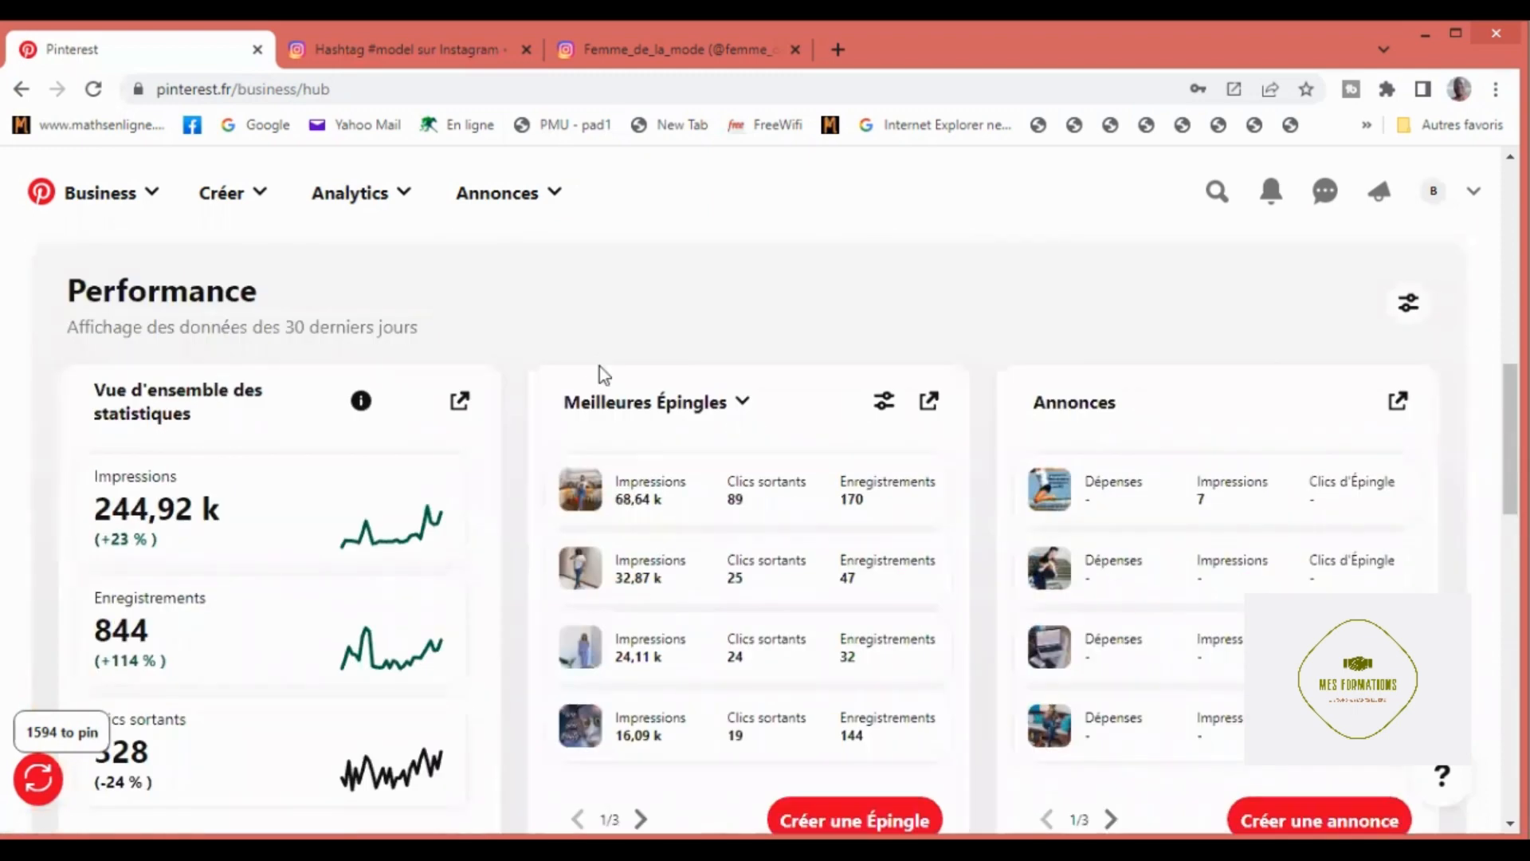
scroll(599, 368, down, 1)
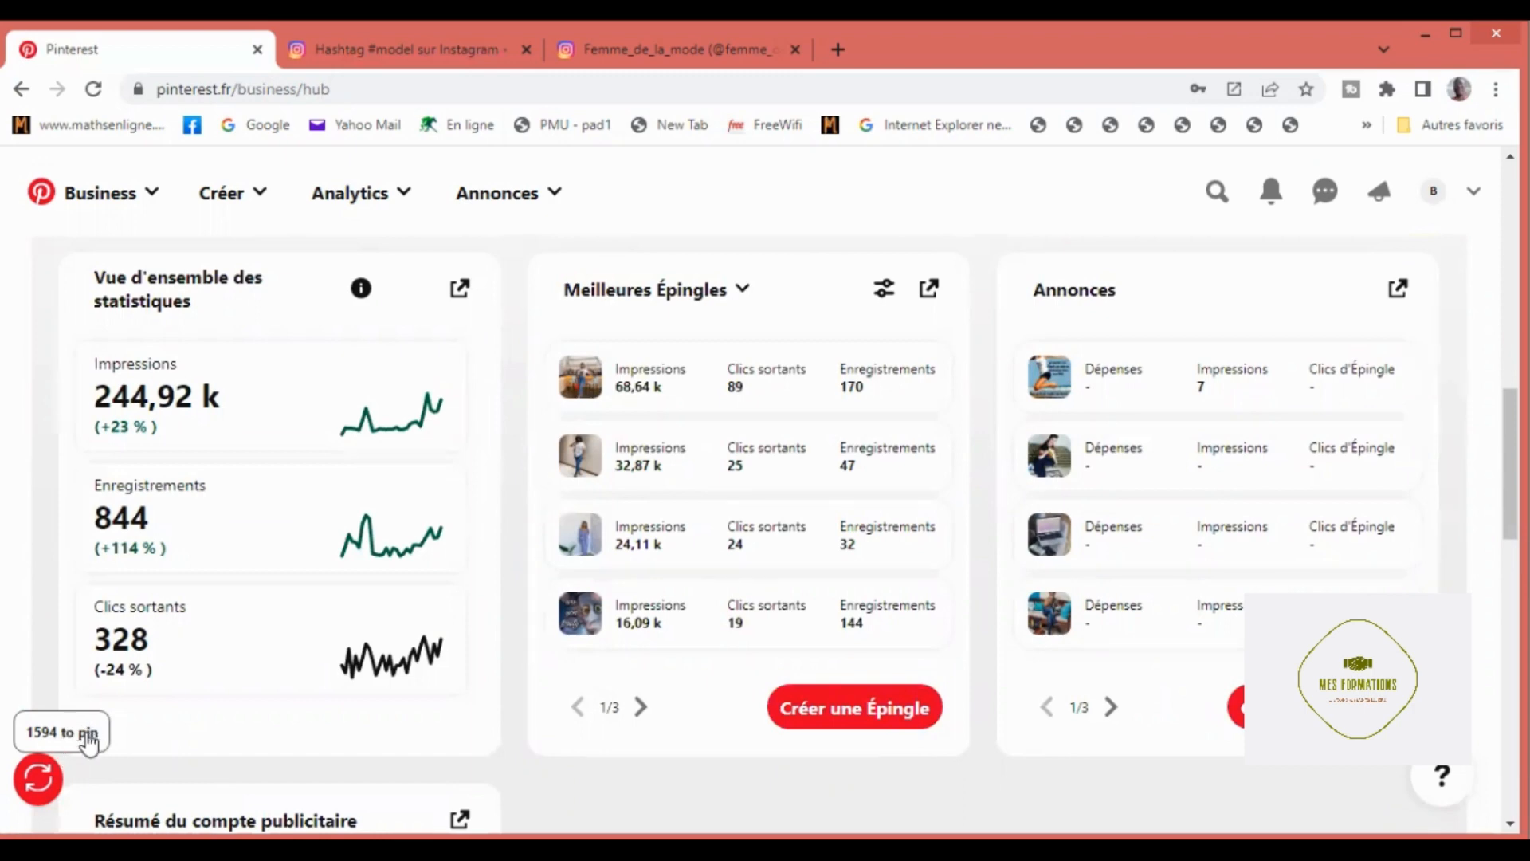
Step: Set Autopinner's minimum pinning delay to 4 seconds and start pinning the queued posts
click(43, 777)
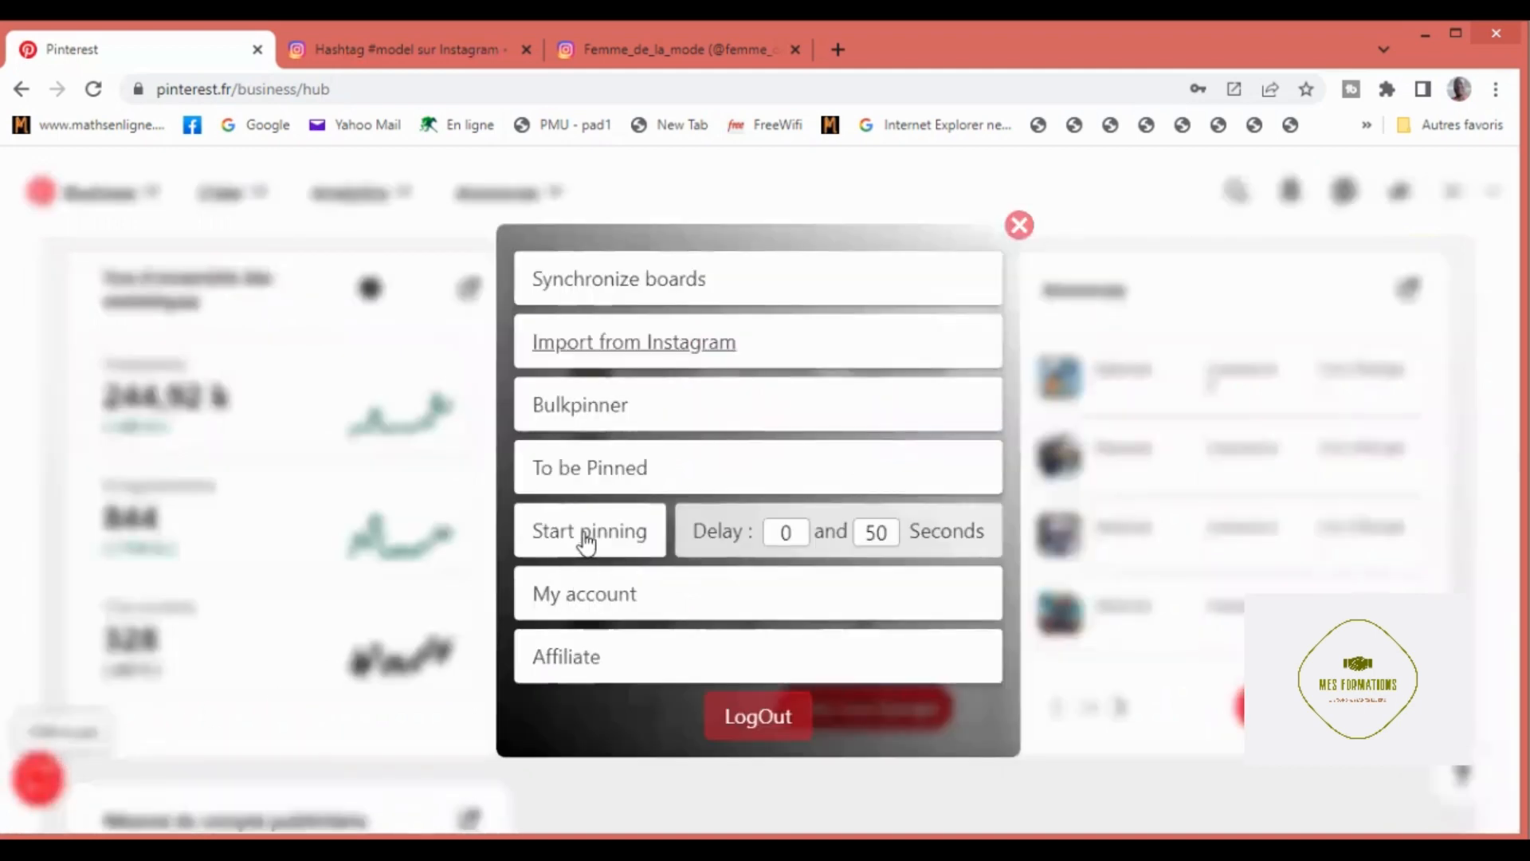
click(797, 537)
key(BackSpace)
text(4)
click(594, 547)
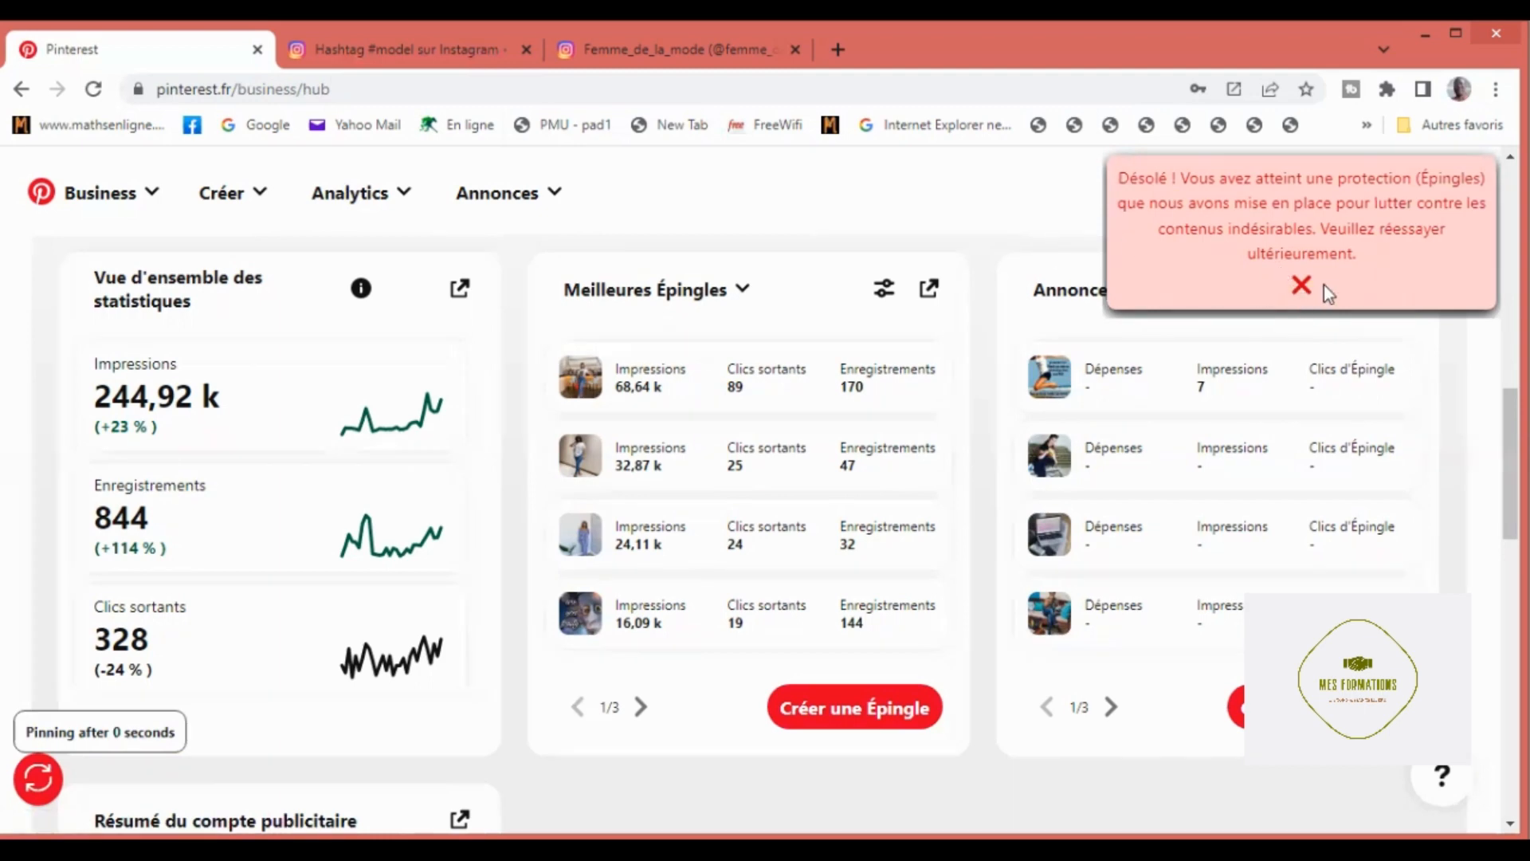
click(1302, 286)
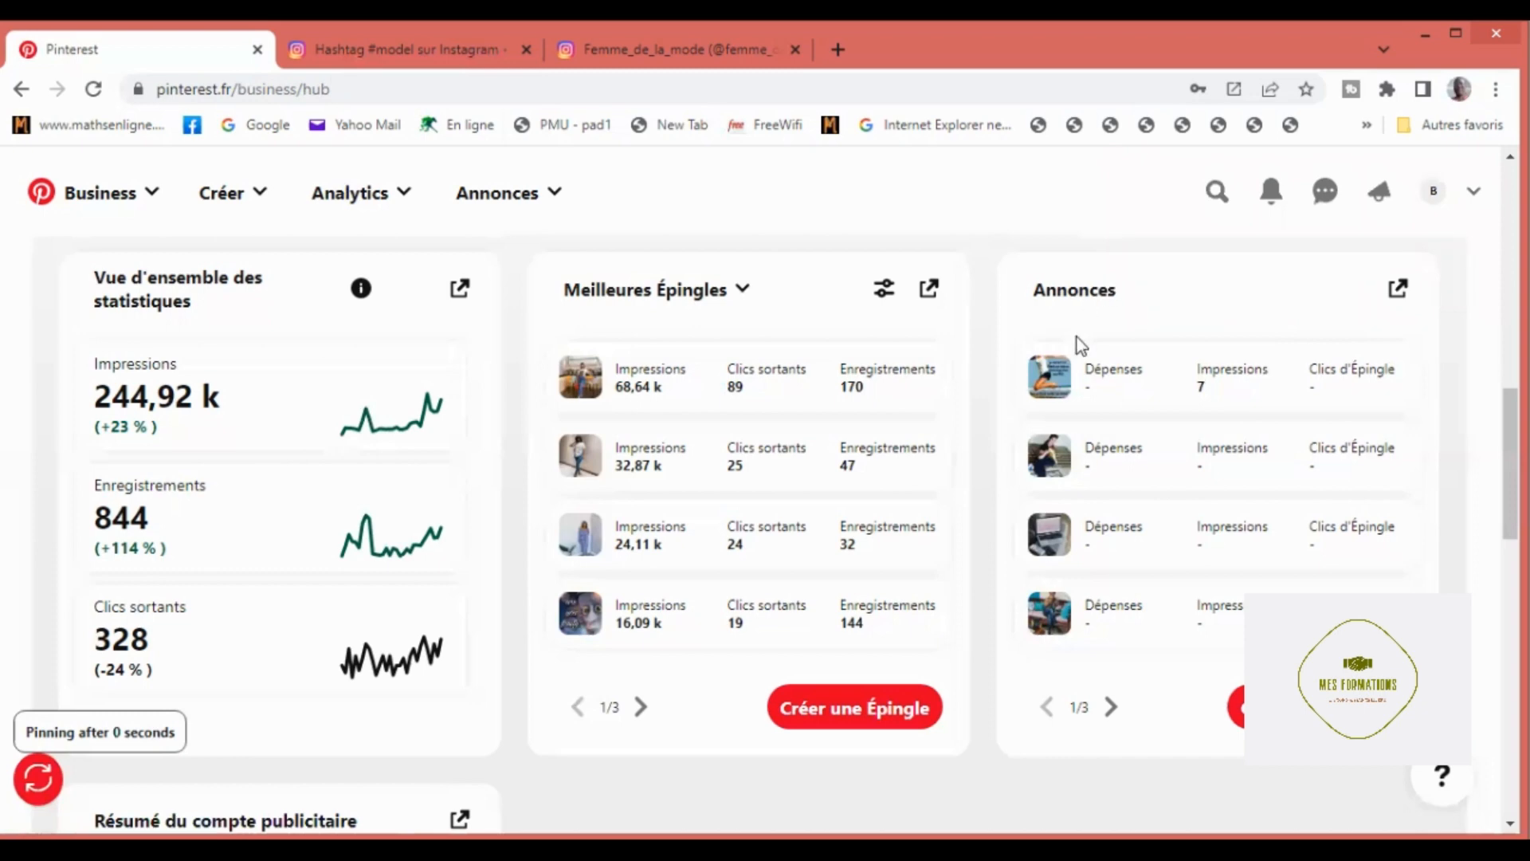
scroll(1077, 337, up, 5)
scroll(1079, 322, up, 4)
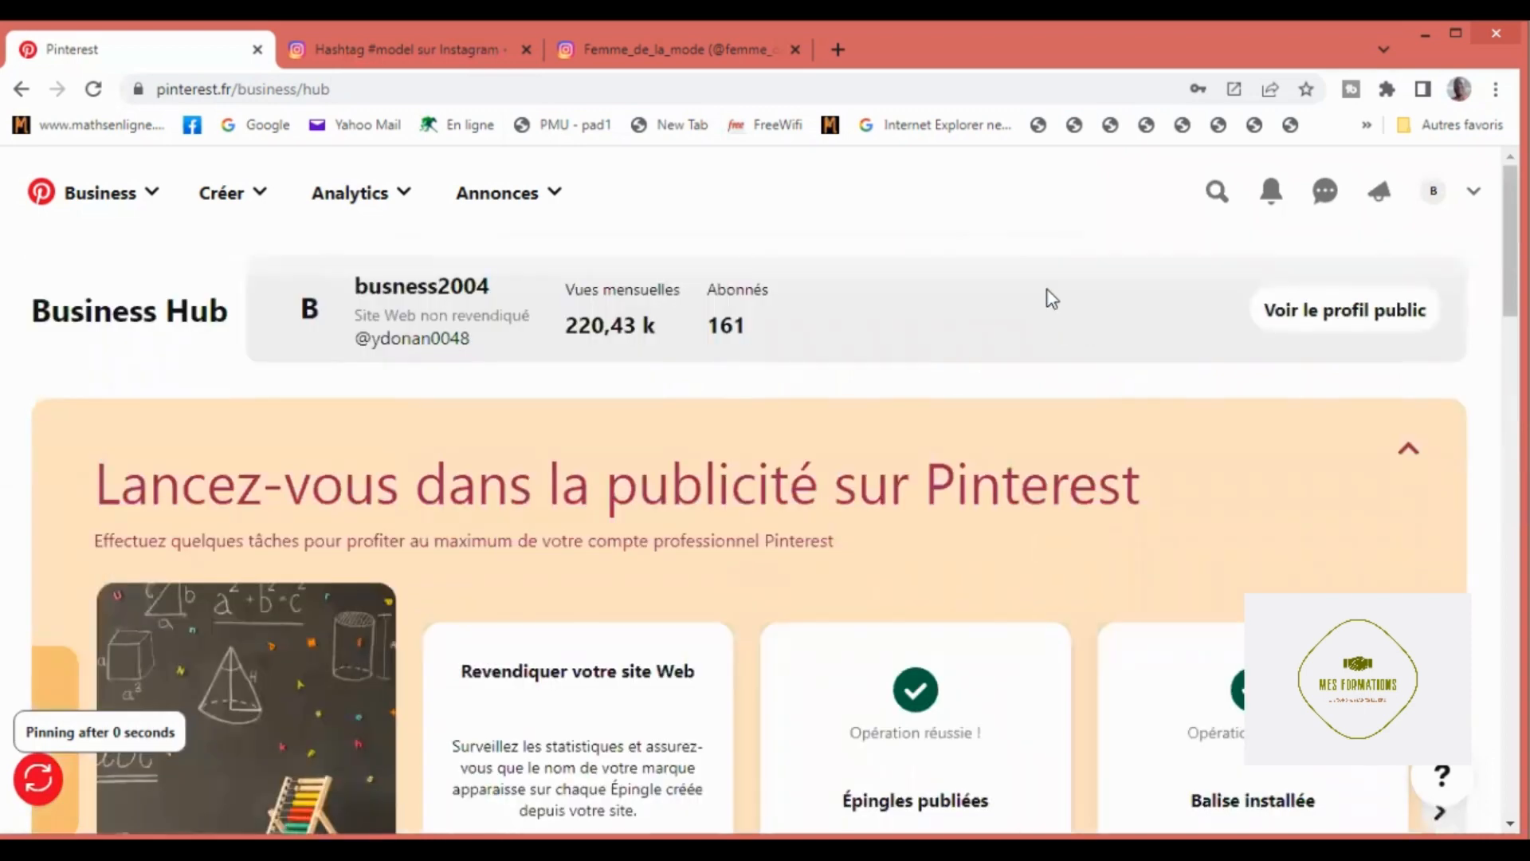
scroll(1052, 299, down, 4)
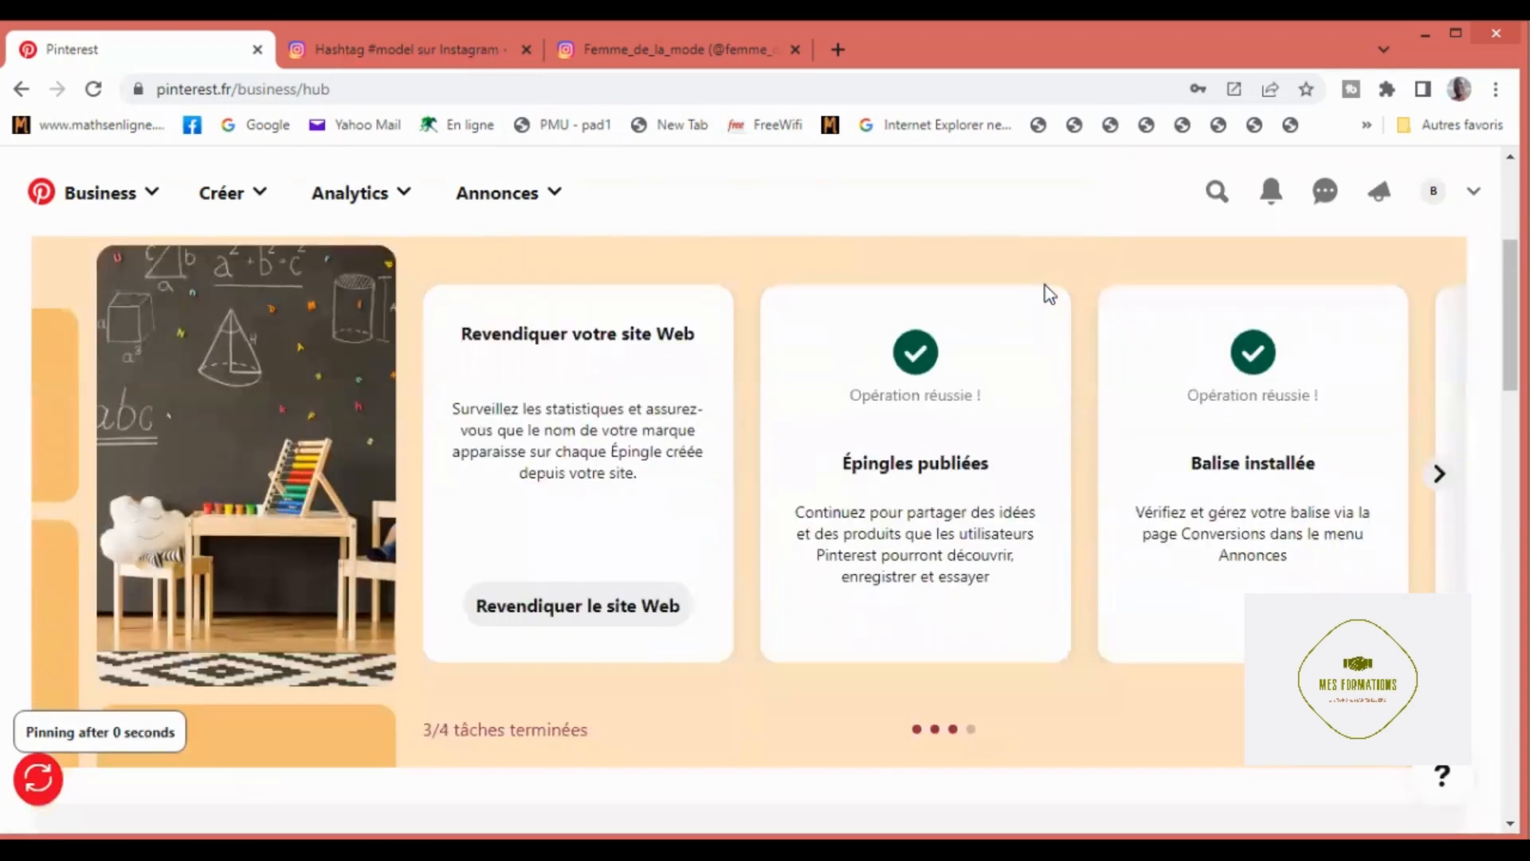
scroll(1040, 283, down, 1)
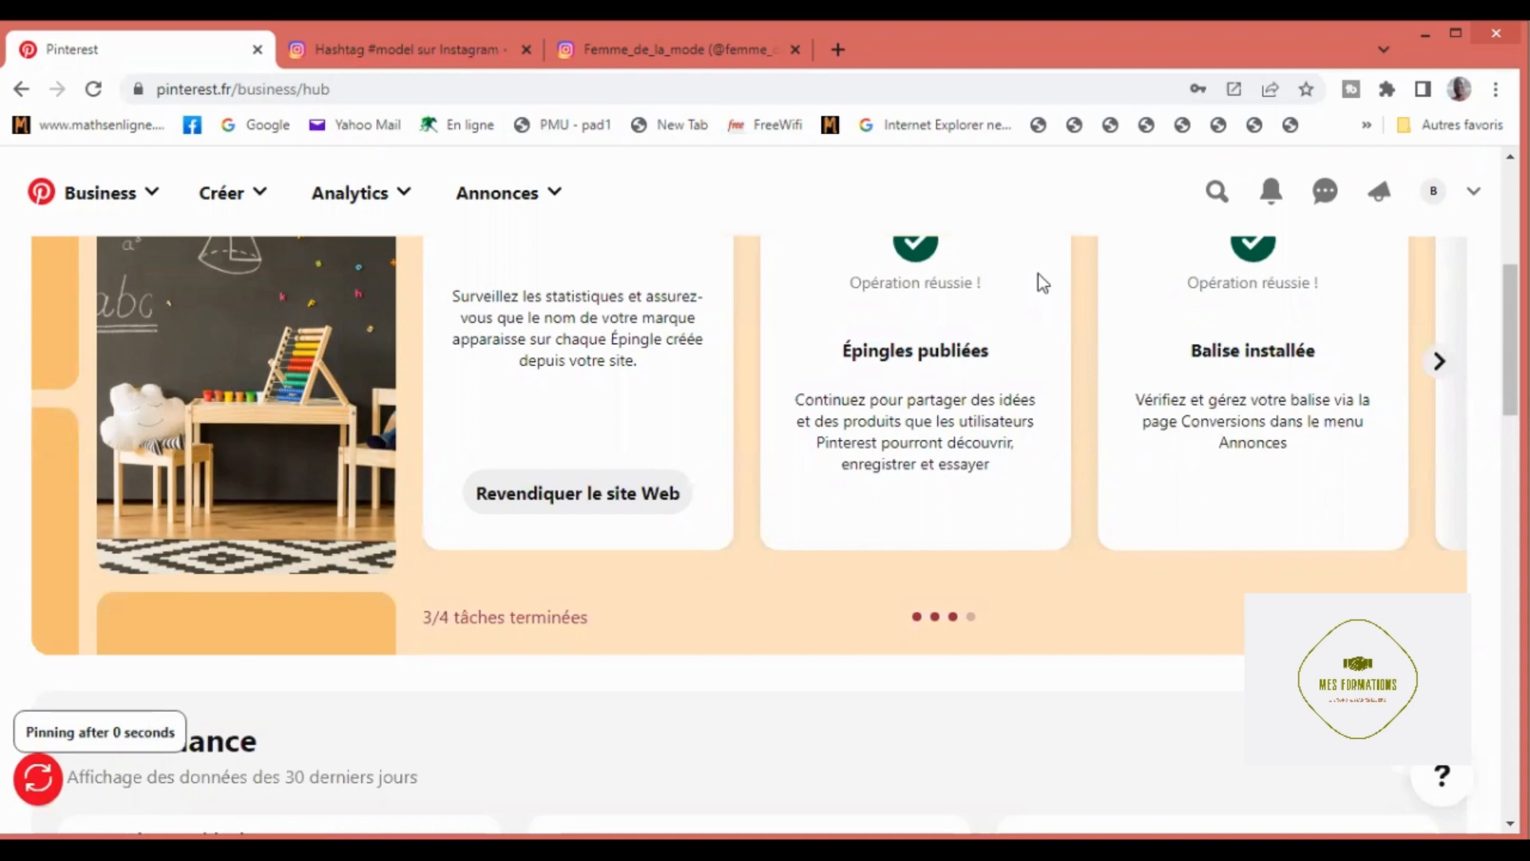
scroll(1039, 291, down, 1)
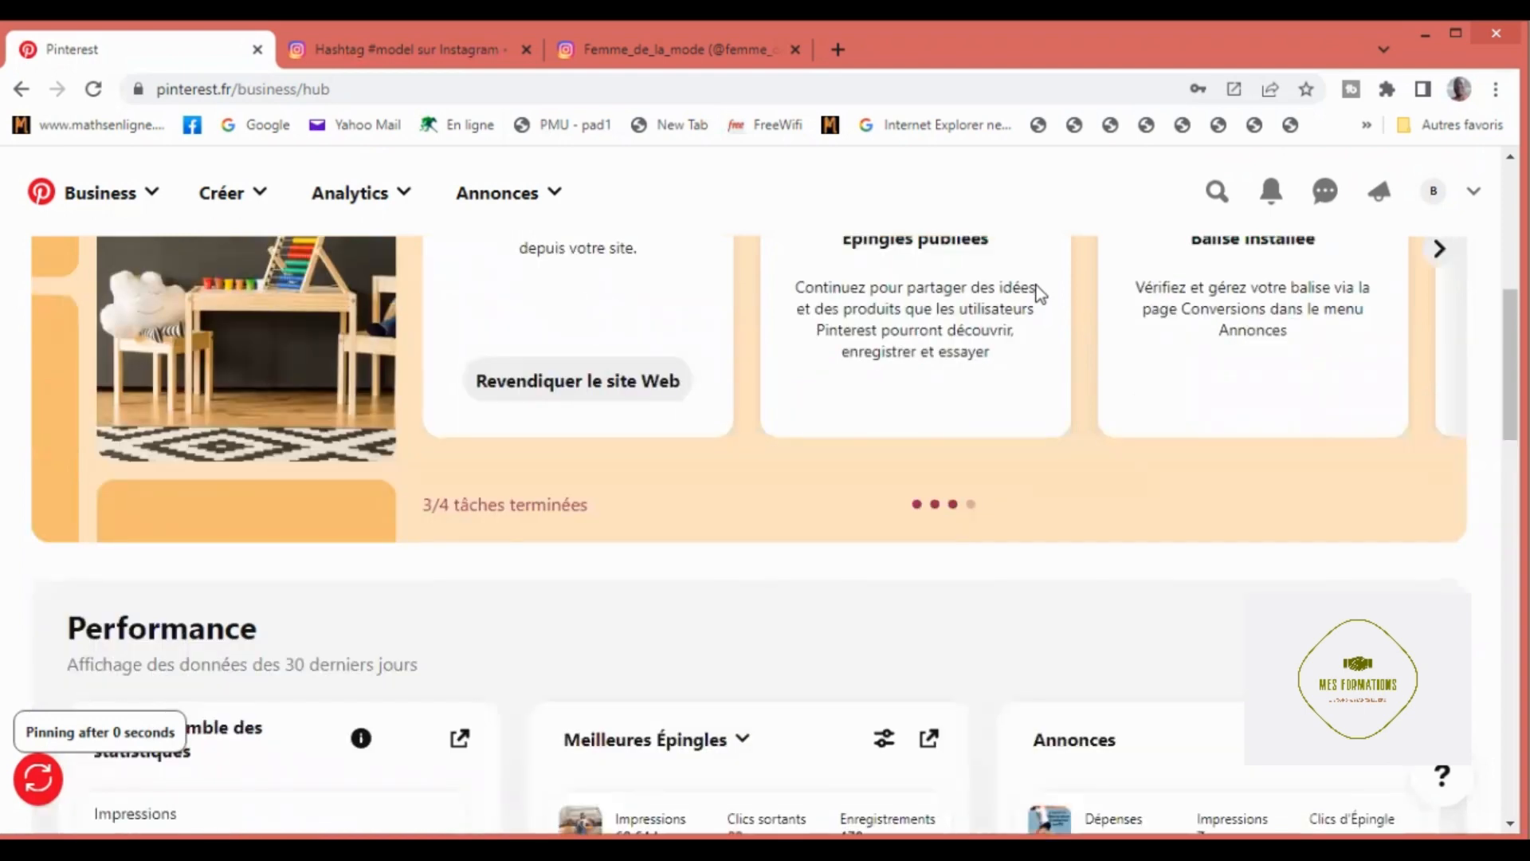
scroll(1028, 292, down, 1)
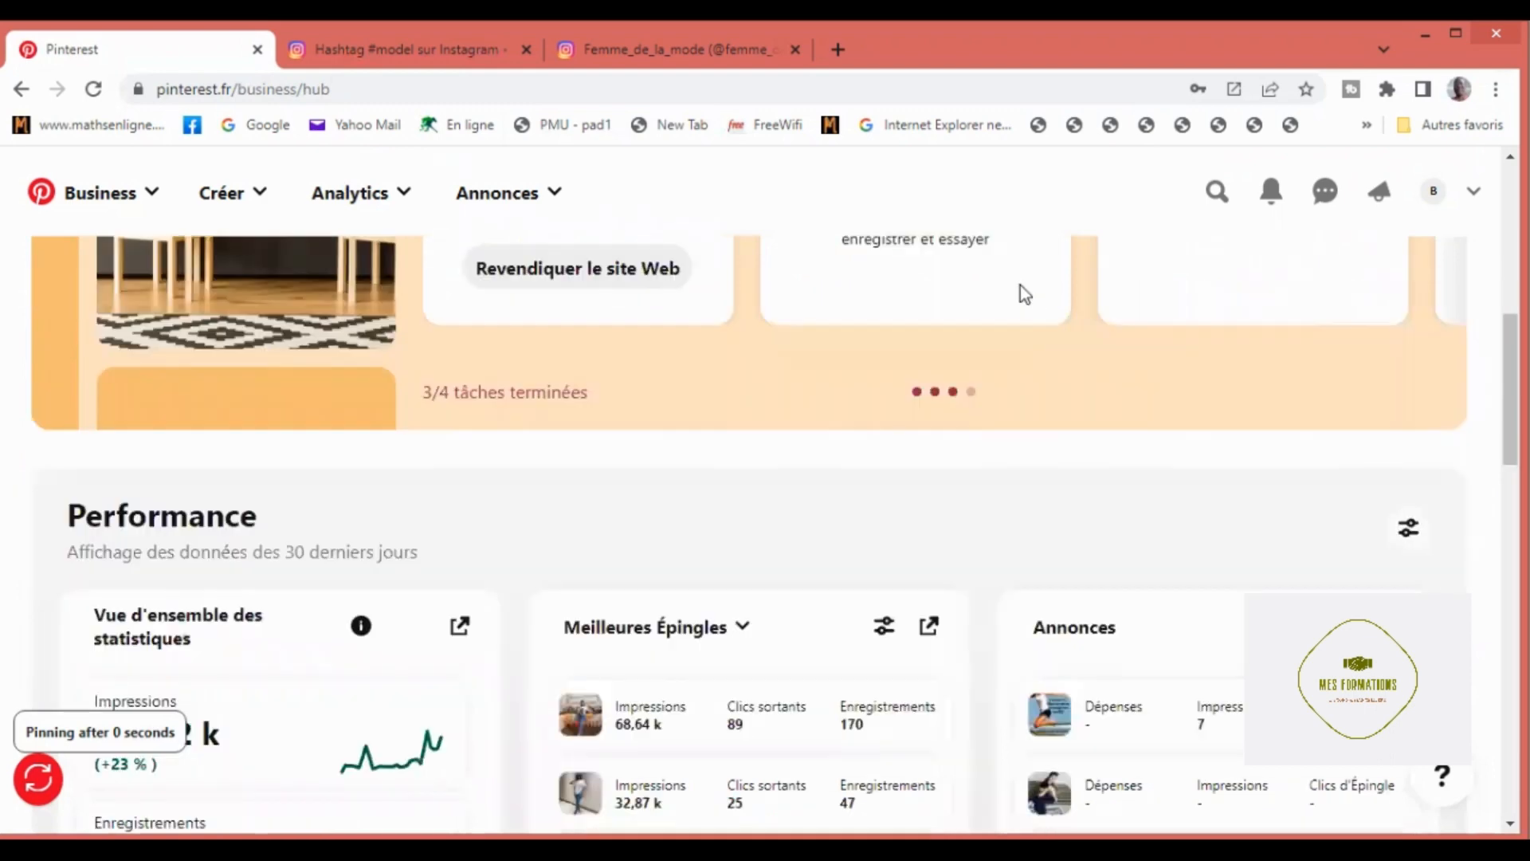